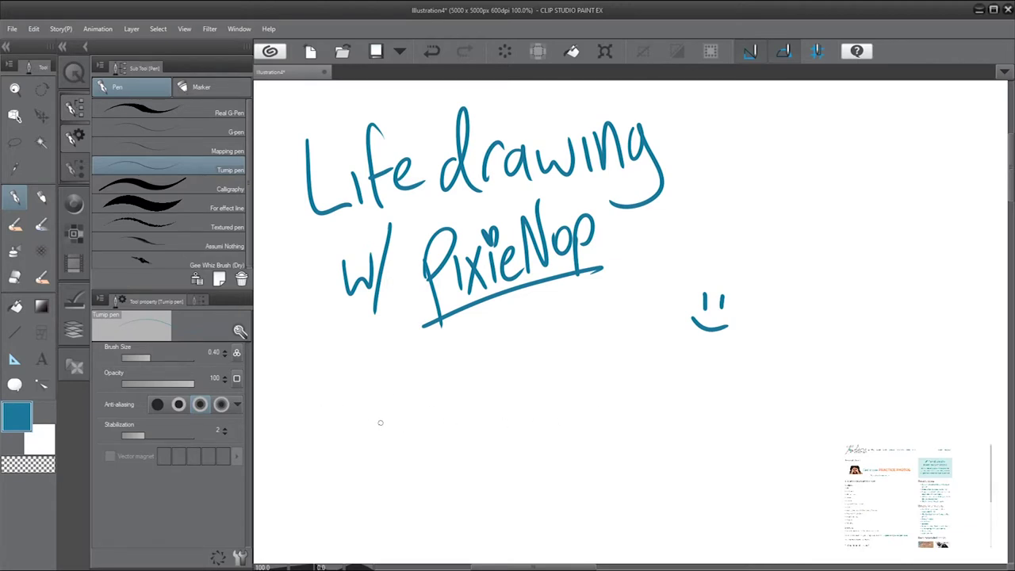
Step: Scribble a check mark, overlapping loops and long sweeping strokes with the Turnip pen below the title lettering
mouse_move(350, 436)
mouse_down()
mouse_move(399, 405)
mouse_move(431, 409)
mouse_up()
mouse_move(420, 440)
mouse_down()
mouse_move(458, 426)
mouse_move(446, 419)
mouse_move(484, 444)
mouse_move(550, 449)
mouse_up()
mouse_move(561, 413)
mouse_down()
mouse_move(547, 413)
mouse_move(596, 454)
mouse_move(665, 478)
mouse_up()
mouse_move(544, 424)
mouse_down()
mouse_move(415, 505)
mouse_move(679, 465)
mouse_up()
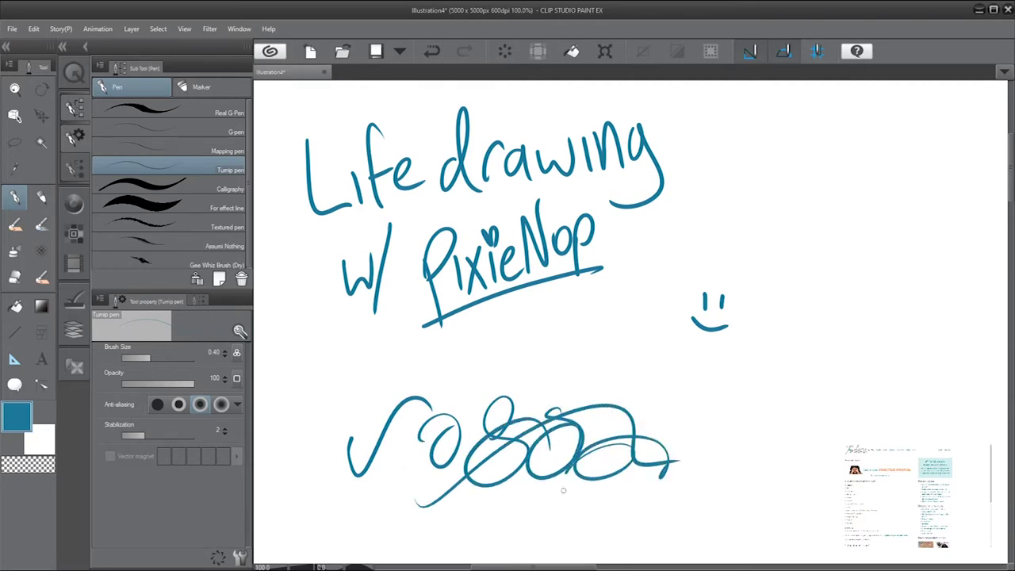
mouse_move(449, 478)
mouse_down()
mouse_move(635, 398)
mouse_move(643, 502)
mouse_move(665, 490)
mouse_up()
mouse_move(639, 441)
mouse_down()
mouse_move(754, 466)
mouse_move(875, 421)
mouse_up()
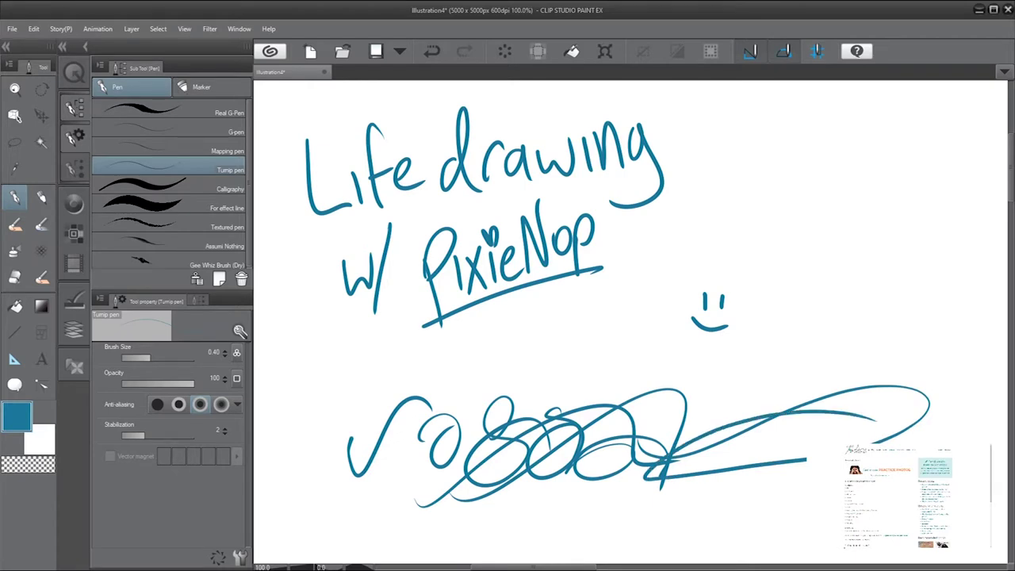
Step: Sketch linked circles with connecting curves beside the title lettering, and clear the whole canvas
mouse_move(810, 183)
mouse_down()
mouse_move(818, 207)
mouse_move(800, 205)
mouse_move(815, 278)
mouse_move(836, 255)
mouse_move(804, 270)
mouse_move(887, 246)
mouse_up()
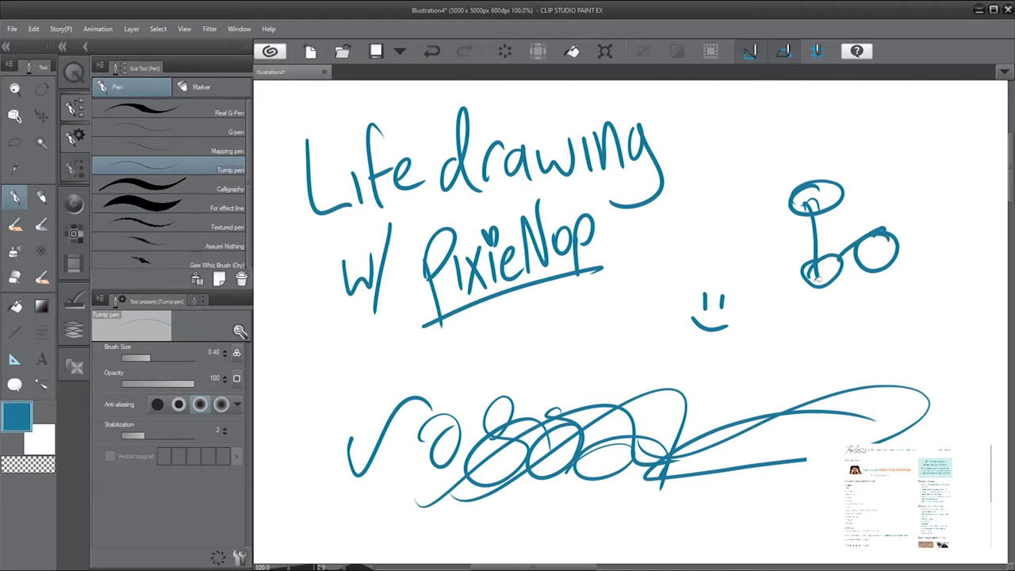
mouse_move(779, 161)
mouse_down()
mouse_move(807, 164)
mouse_move(835, 286)
mouse_move(913, 226)
mouse_up()
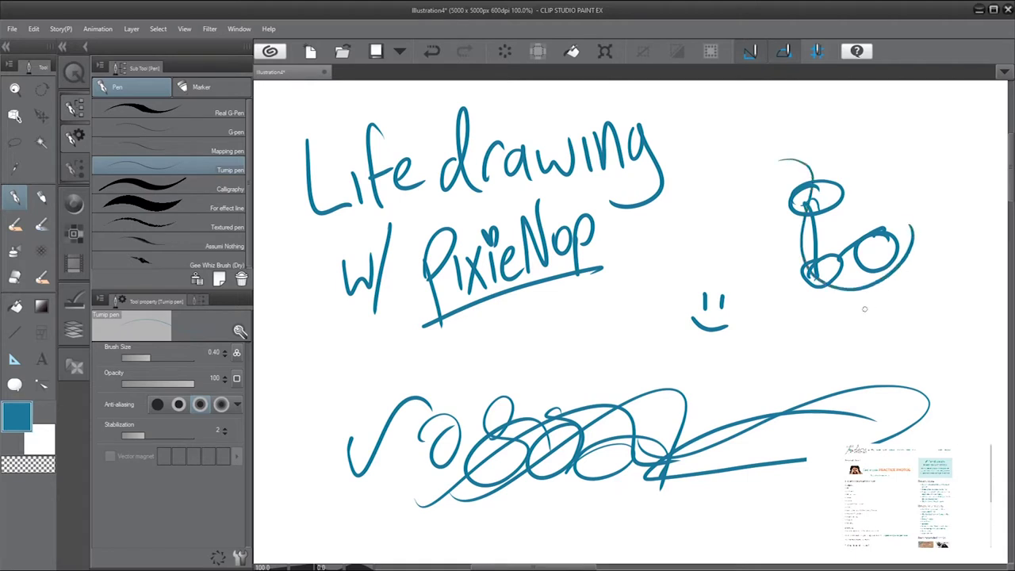
mouse_move(762, 181)
mouse_down()
mouse_move(794, 171)
mouse_move(874, 294)
mouse_up()
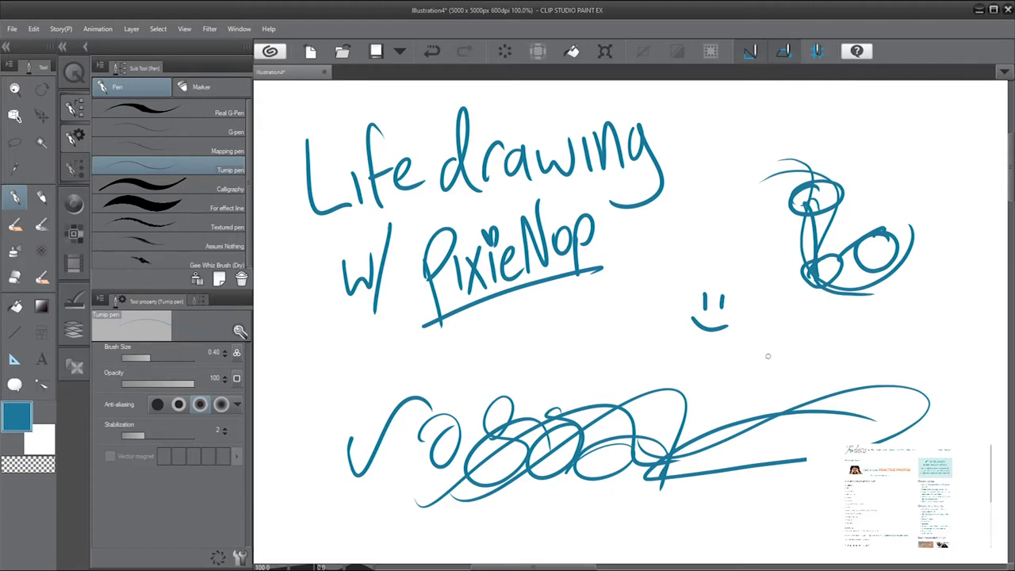
key(Delete)
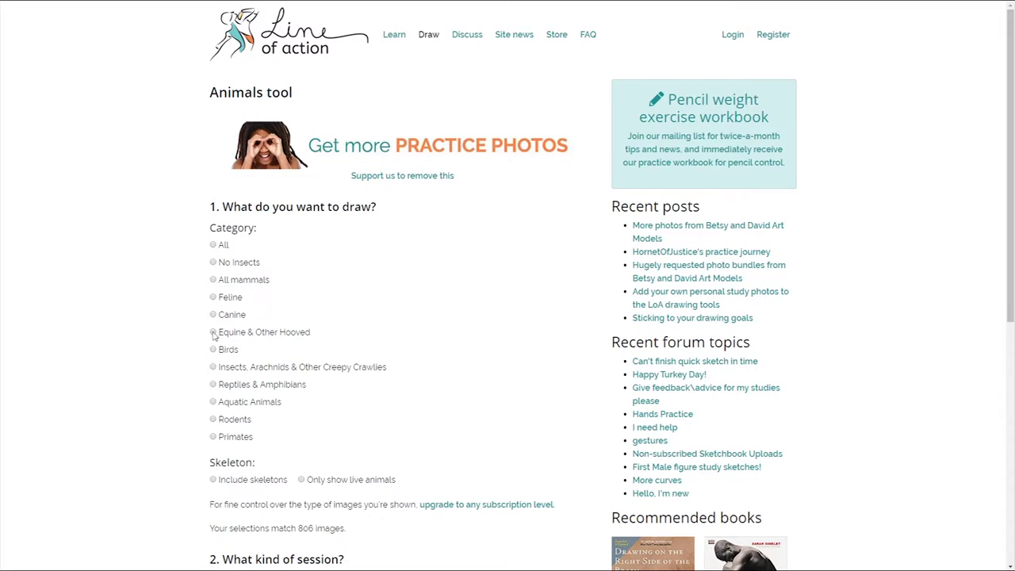
Step: In Line of Action's Animals tool, select the Equine & Other Hooved category and show only live animals
scroll(213, 335, down, 1)
click(213, 280)
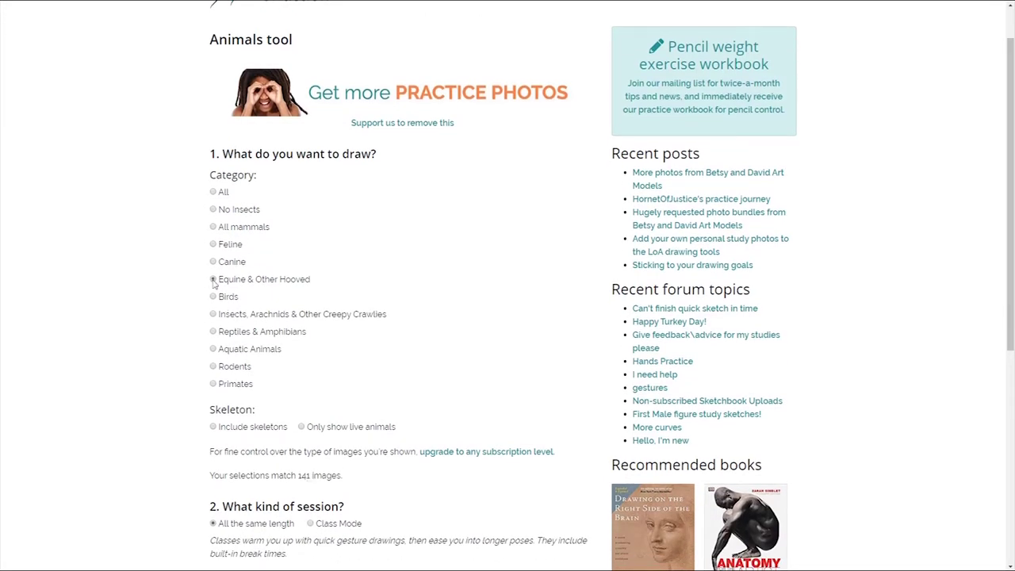
scroll(190, 361, down, 2)
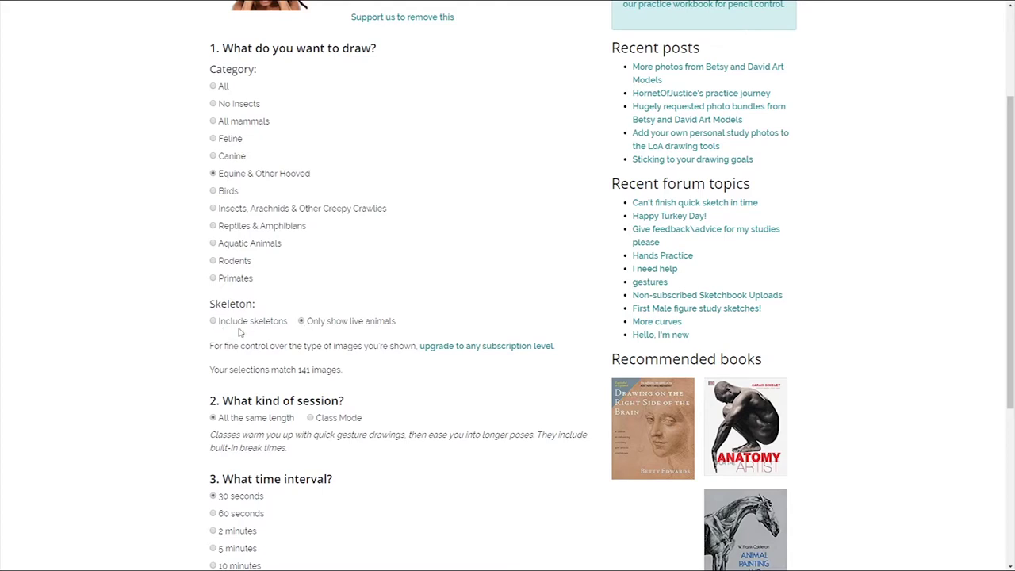
scroll(419, 412, down, 2)
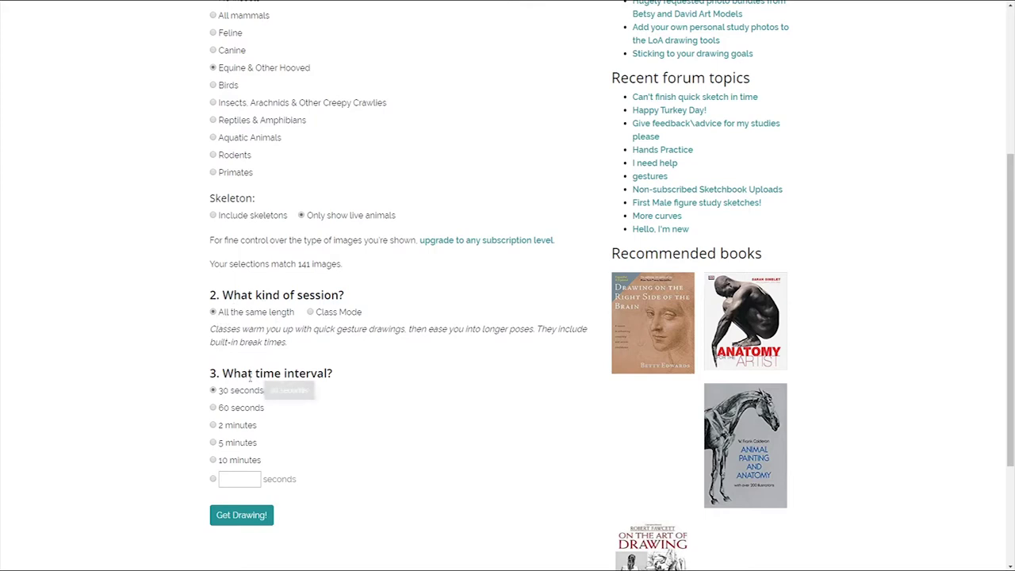
Step: Set the drawing session to Class Mode with a 30-minute class and review the selections
scroll(262, 387, down, 3)
scroll(229, 296, up, 1)
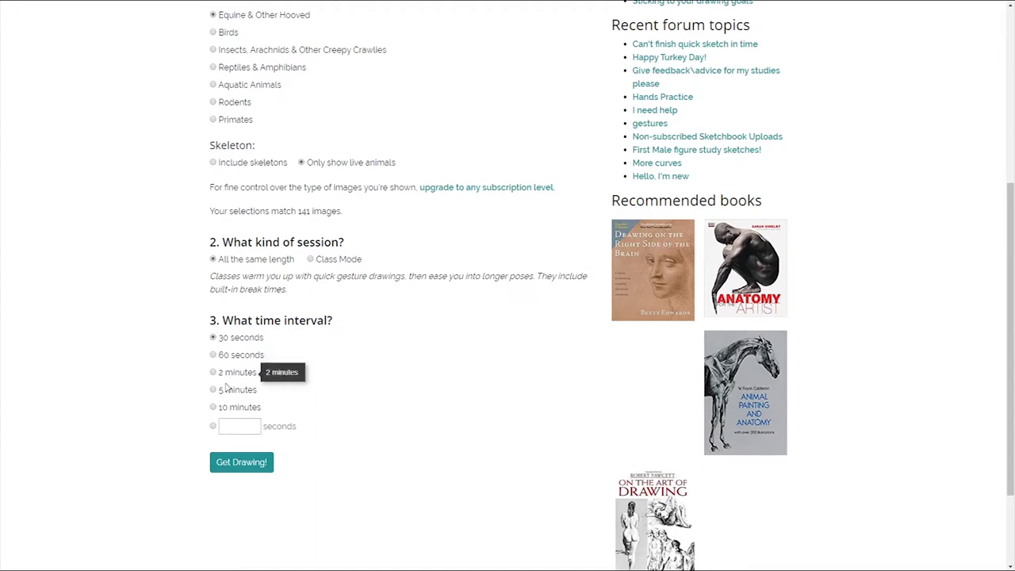
click(310, 260)
scroll(333, 330, down, 1)
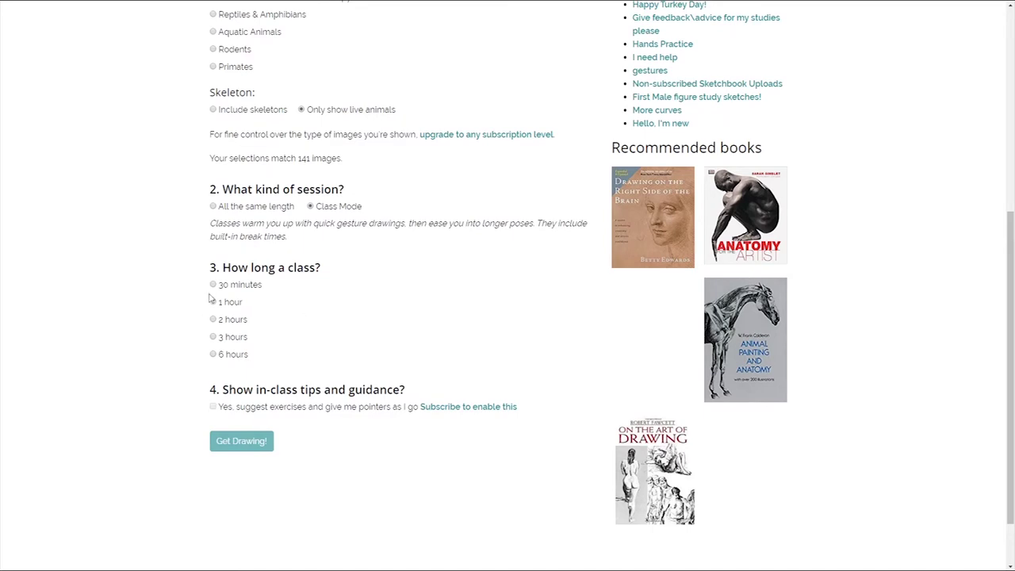
mouse_move(212, 290)
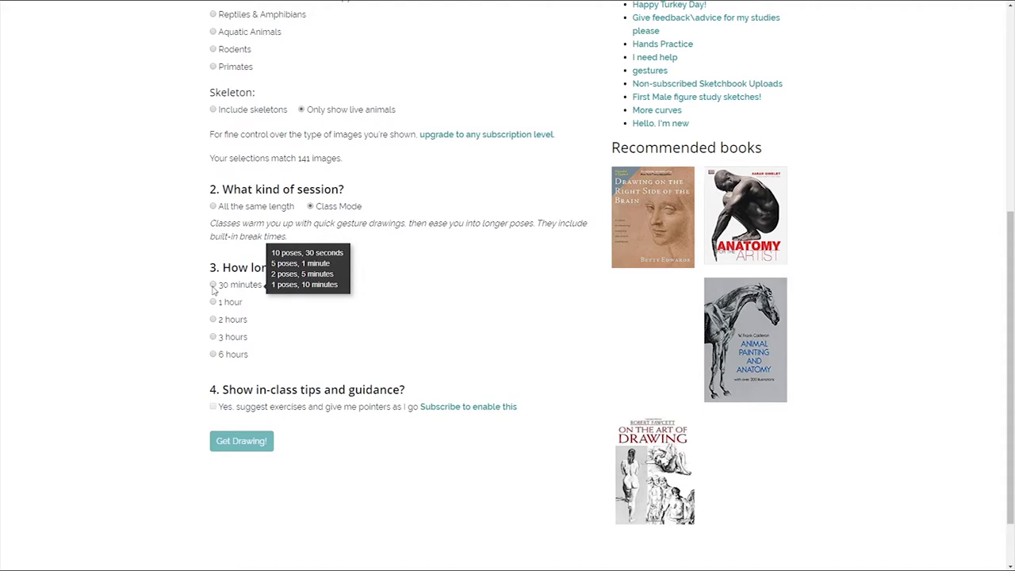
click(213, 288)
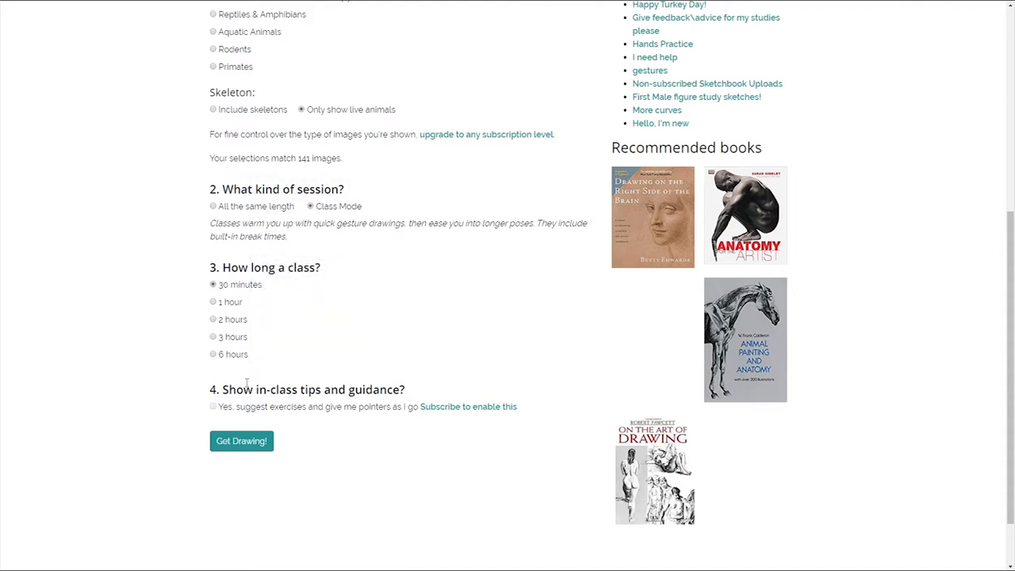
scroll(332, 426, up, 3)
scroll(332, 427, down, 3)
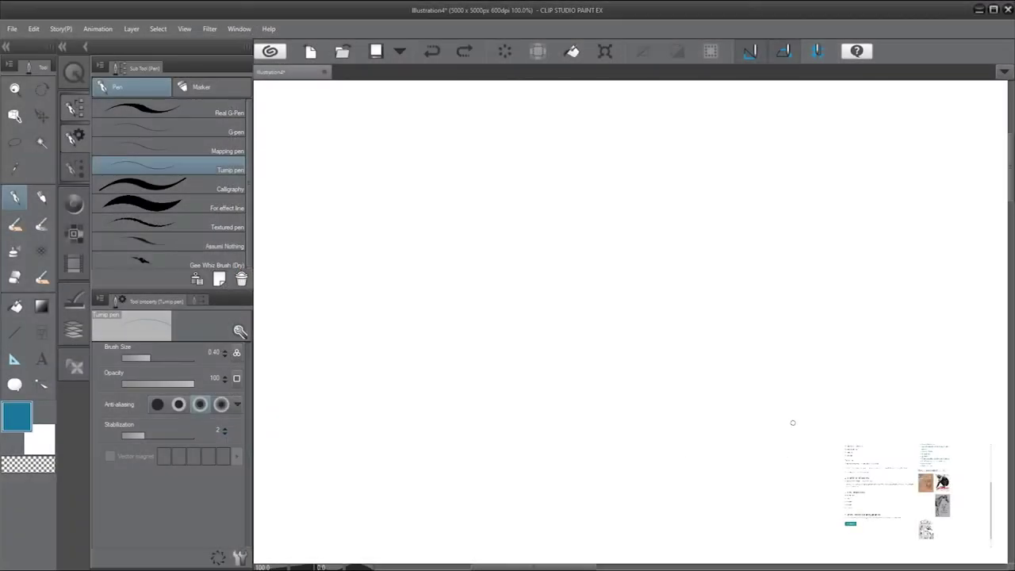
mouse_move(776, 436)
mouse_down()
mouse_move(971, 443)
mouse_move(913, 564)
mouse_up()
mouse_move(900, 409)
mouse_down()
mouse_move(902, 381)
mouse_move(930, 408)
mouse_up()
key(ctrl+z)
key(ctrl+z)
key(ctrl+z)
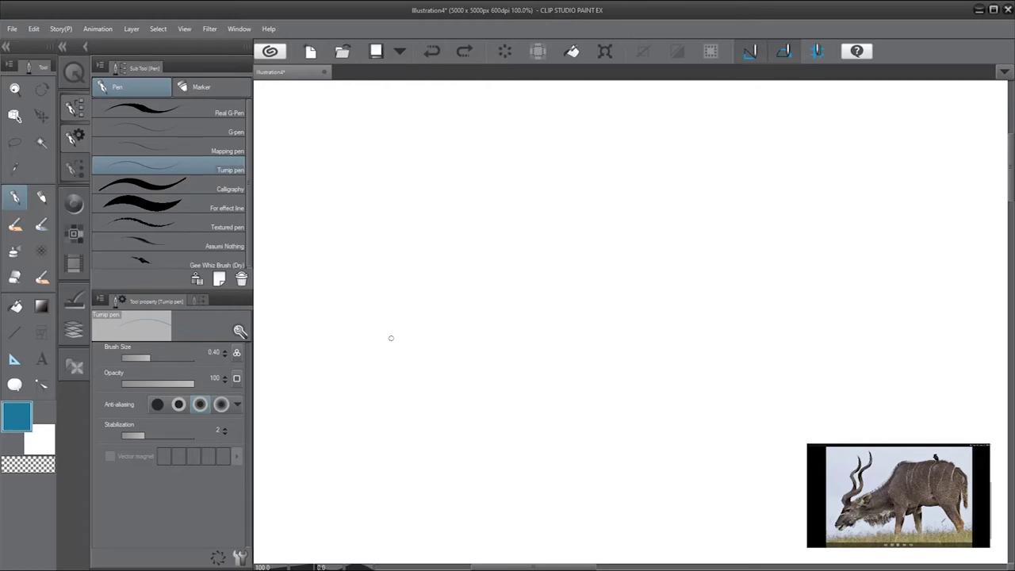
Step: Try several flowing back curves for the grazing kudu in Clip Studio Paint, undoing each attempt
mouse_move(394, 334)
mouse_down()
mouse_move(426, 342)
mouse_move(800, 202)
mouse_move(904, 256)
mouse_up()
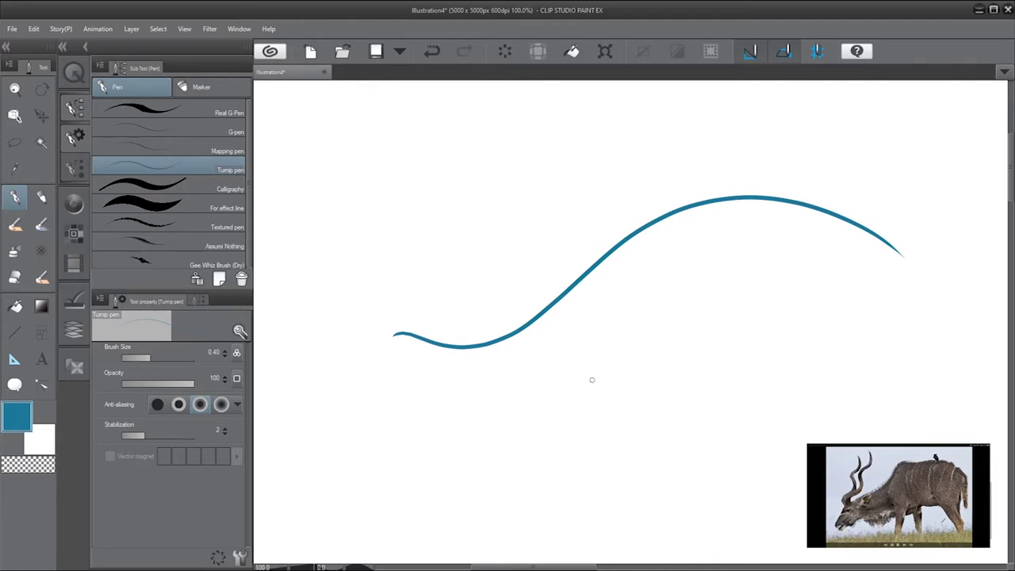
key(ctrl+z)
mouse_move(387, 334)
mouse_down()
mouse_move(553, 334)
mouse_move(921, 229)
mouse_up()
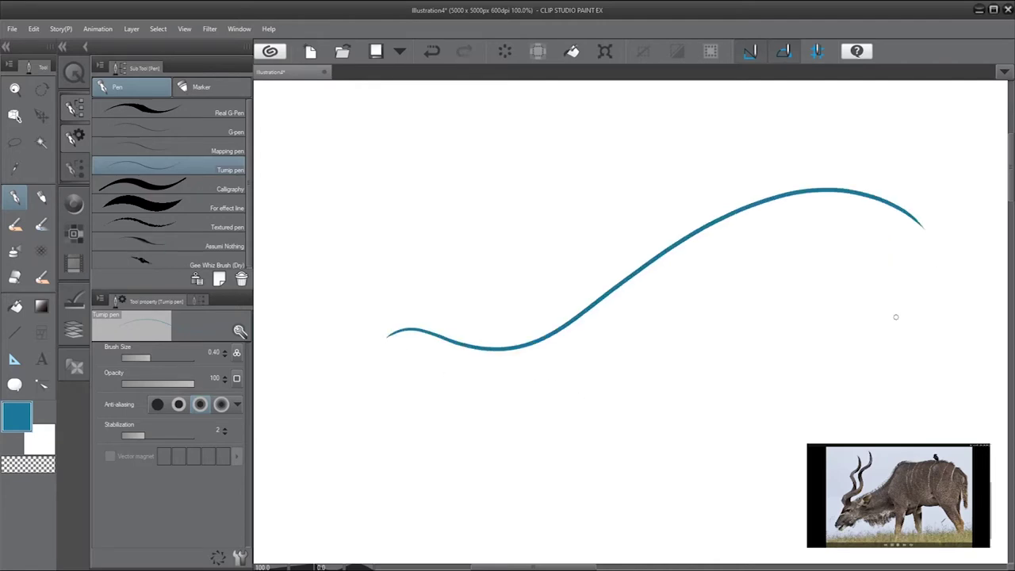
key(ctrl+z)
mouse_move(405, 350)
mouse_down()
mouse_move(891, 224)
mouse_move(938, 282)
mouse_up()
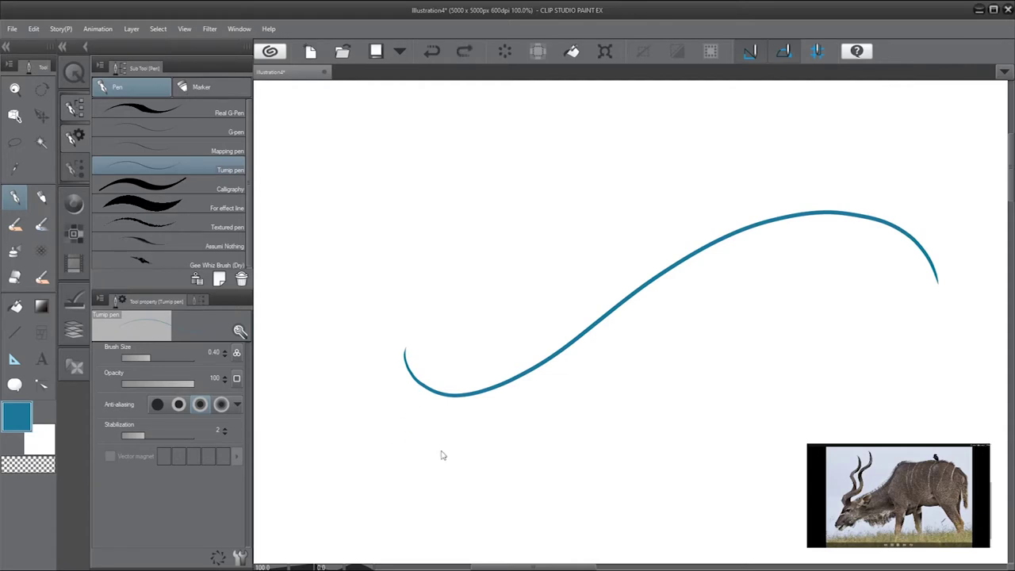
key(ctrl+z)
mouse_move(381, 452)
mouse_down()
mouse_move(395, 425)
mouse_move(884, 227)
mouse_move(922, 256)
mouse_up()
key(ctrl+z)
Step: Sketch the kudu's gesture with an arched back line running down to the head, a rounded jaw and simple leg strokes
drag(377, 455, 966, 337)
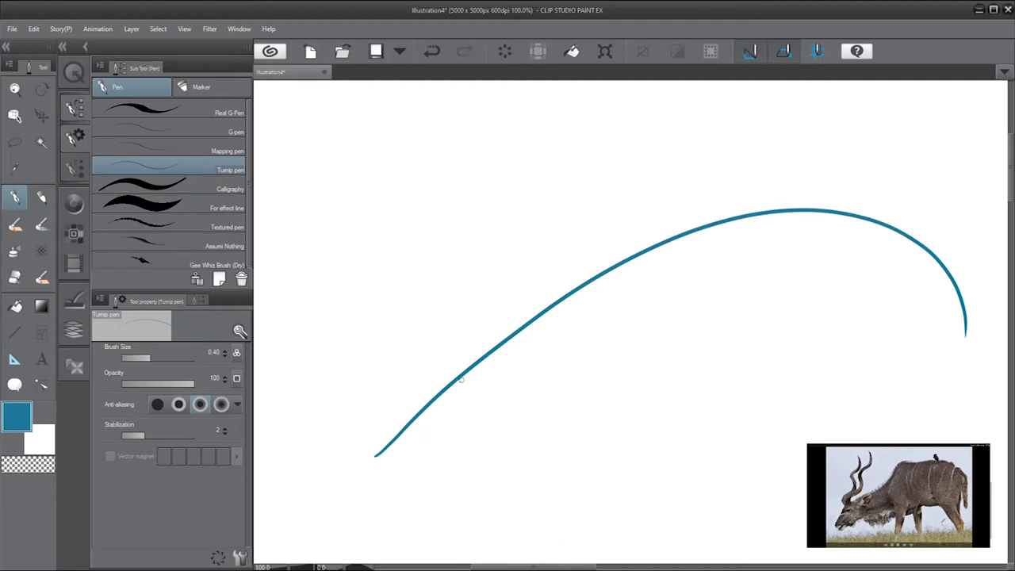
mouse_move(459, 376)
mouse_down()
mouse_move(376, 476)
mouse_move(385, 472)
mouse_up()
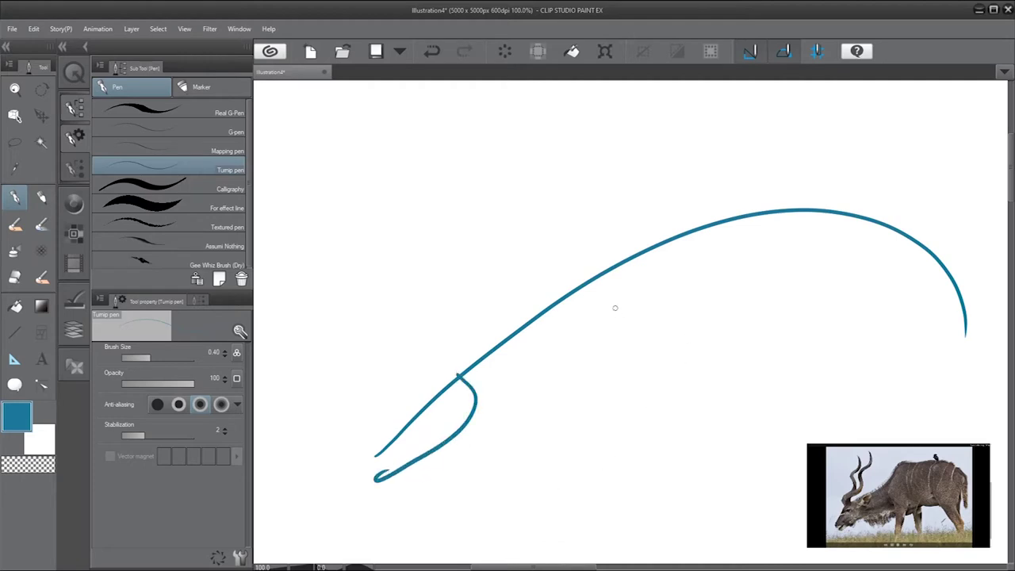
mouse_move(614, 273)
mouse_down()
mouse_move(582, 426)
mouse_move(588, 406)
mouse_up()
drag(611, 359, 722, 482)
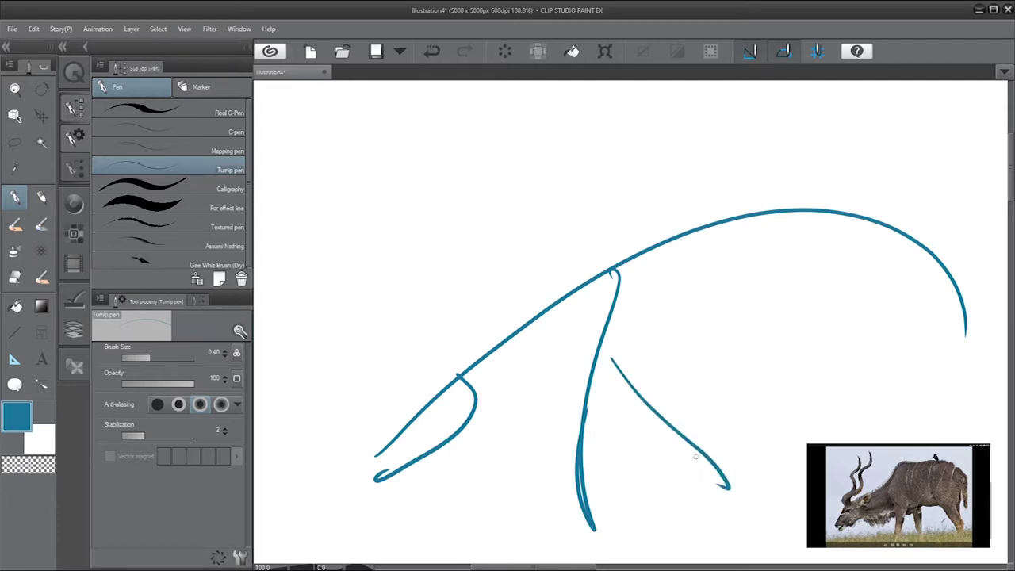
mouse_move(853, 250)
mouse_down()
mouse_move(835, 442)
mouse_move(917, 440)
mouse_up()
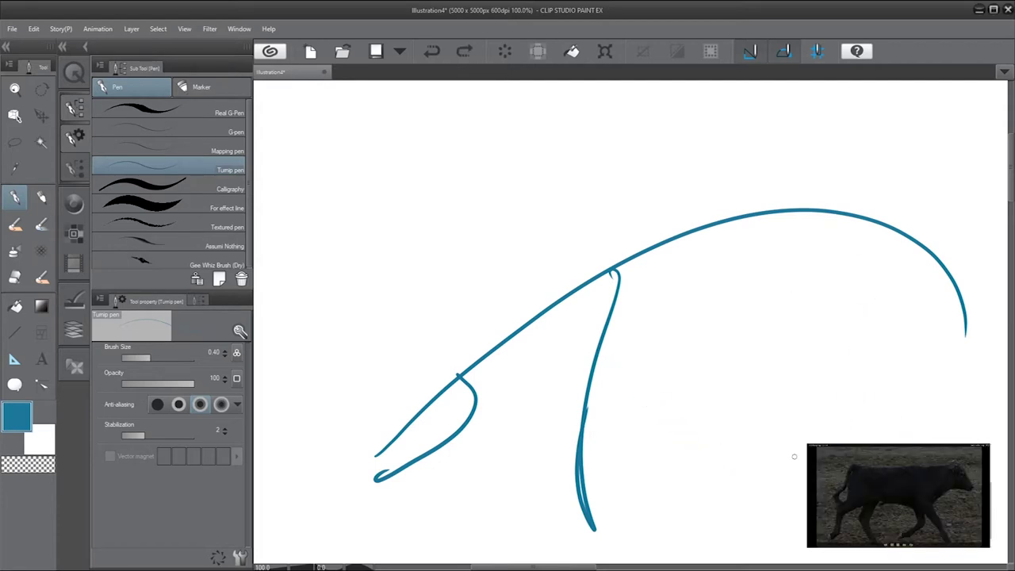
Step: Undo all strokes of the kudu sketch to empty the canvas
key(ctrl+z)
key(ctrl+z)
key(ctrl+z)
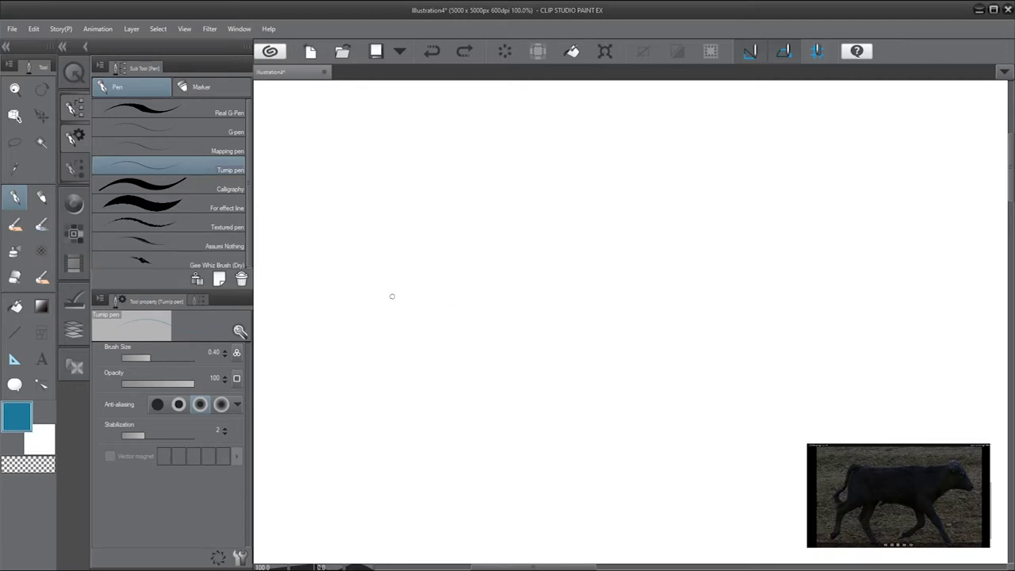
Step: Sketch the walking black calf's wavy back line, wedge-shaped head, chest and belly, and both front legs
mouse_move(390, 287)
mouse_down()
mouse_move(527, 303)
mouse_move(738, 257)
mouse_move(810, 310)
mouse_move(722, 291)
mouse_up()
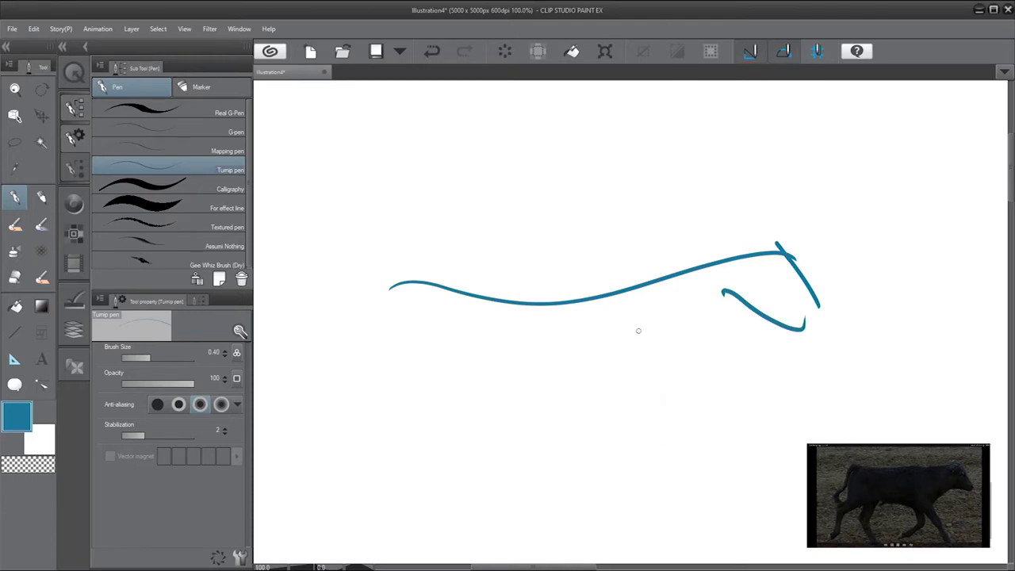
mouse_move(724, 291)
mouse_down()
mouse_move(658, 390)
mouse_move(511, 370)
mouse_up()
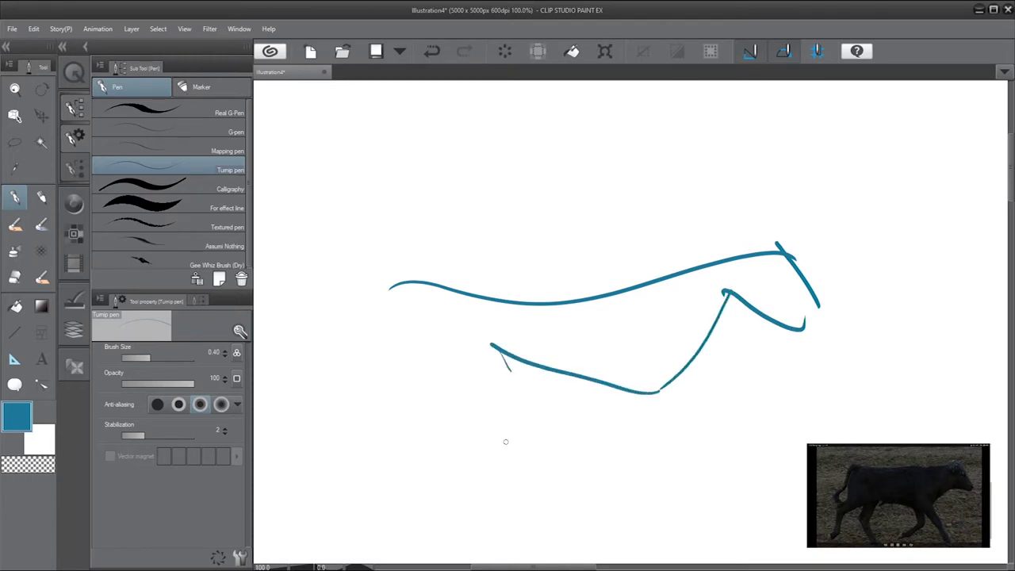
drag(623, 335, 740, 510)
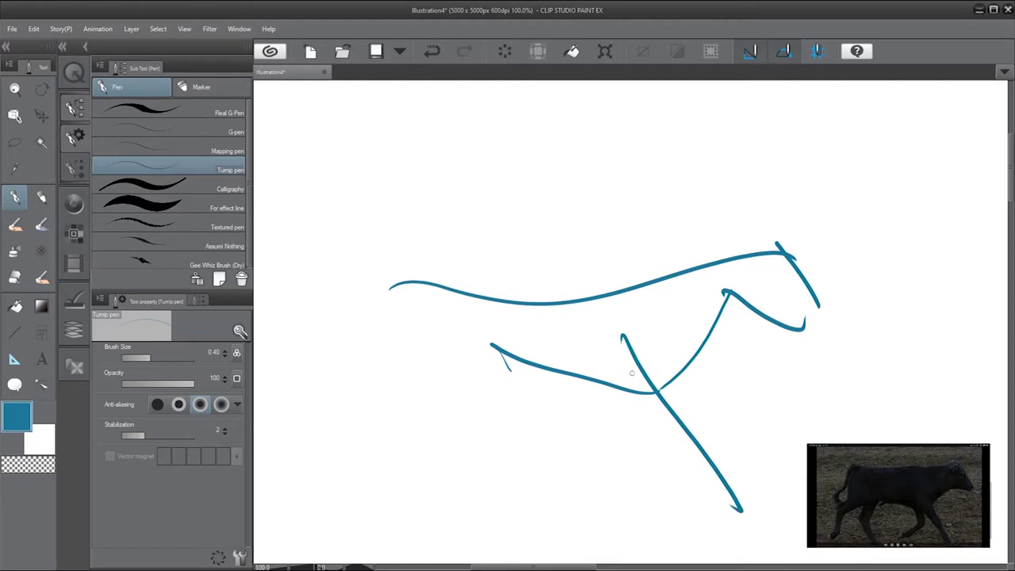
mouse_move(622, 374)
mouse_down()
mouse_move(640, 432)
mouse_move(546, 463)
mouse_up()
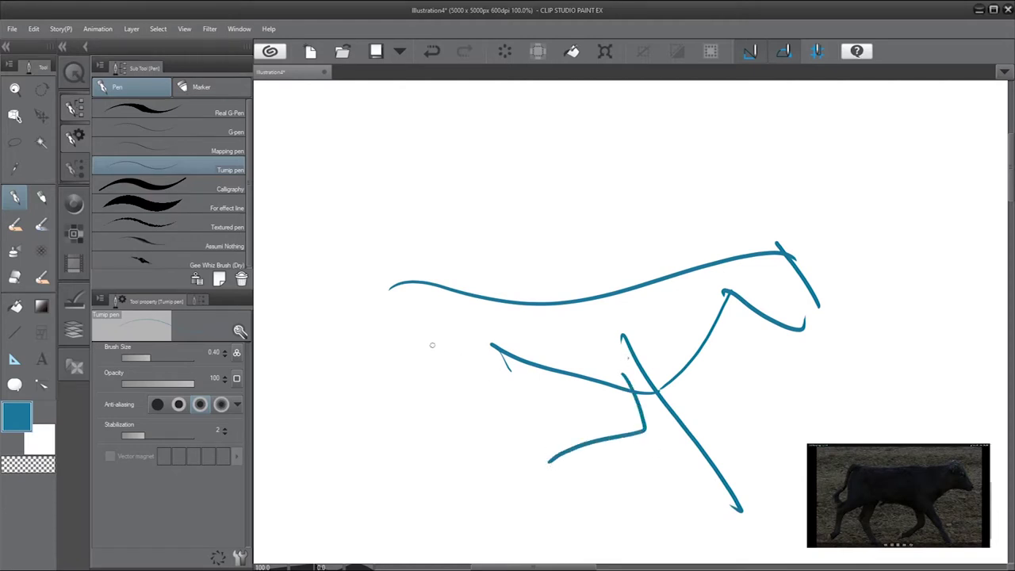
Step: Complete the calf gesture with a rounded rump, two bent hind legs, a hanging tail and a small ear
mouse_move(484, 283)
mouse_down()
mouse_move(420, 306)
mouse_move(427, 405)
mouse_up()
mouse_move(411, 361)
mouse_down()
mouse_move(415, 376)
mouse_move(343, 512)
mouse_up()
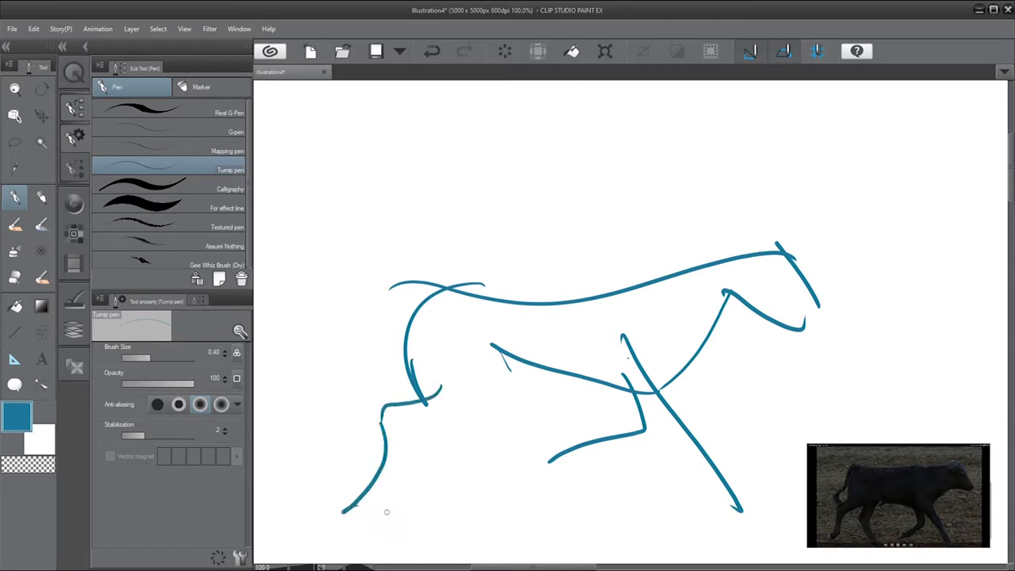
mouse_move(499, 361)
mouse_down()
mouse_move(444, 446)
mouse_move(505, 526)
mouse_up()
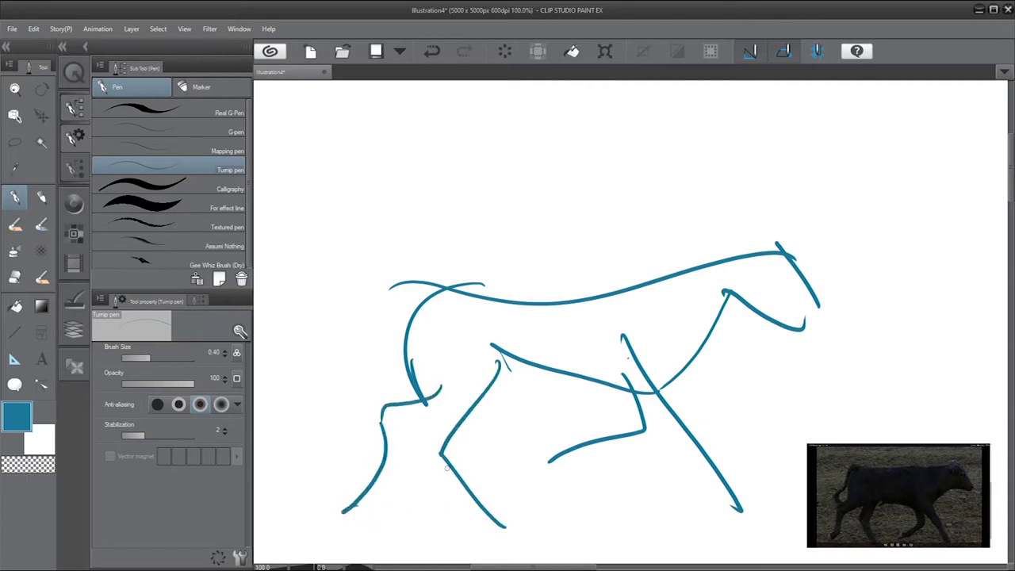
drag(428, 400, 536, 344)
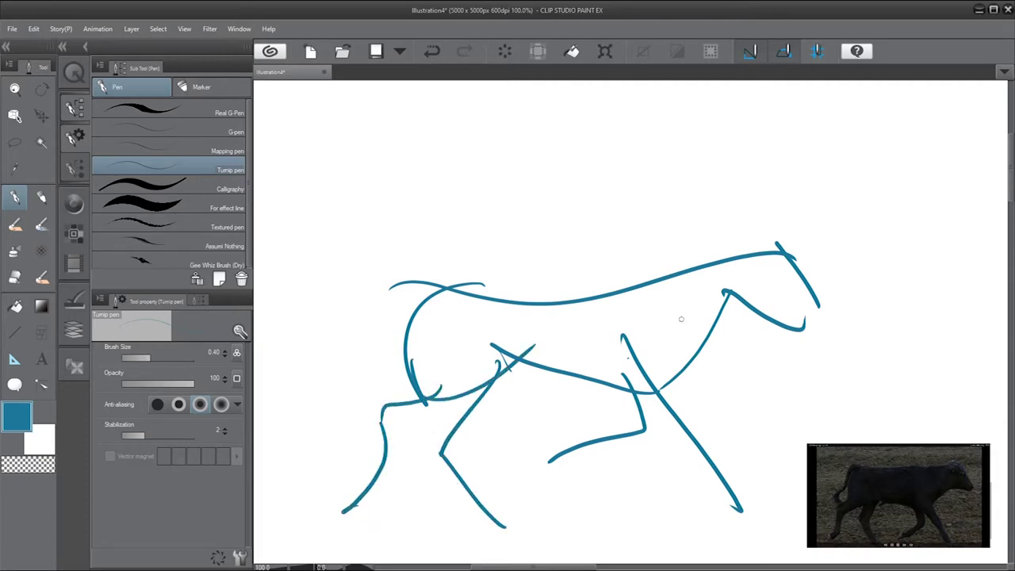
mouse_move(436, 289)
mouse_down()
mouse_move(367, 328)
mouse_move(320, 460)
mouse_up()
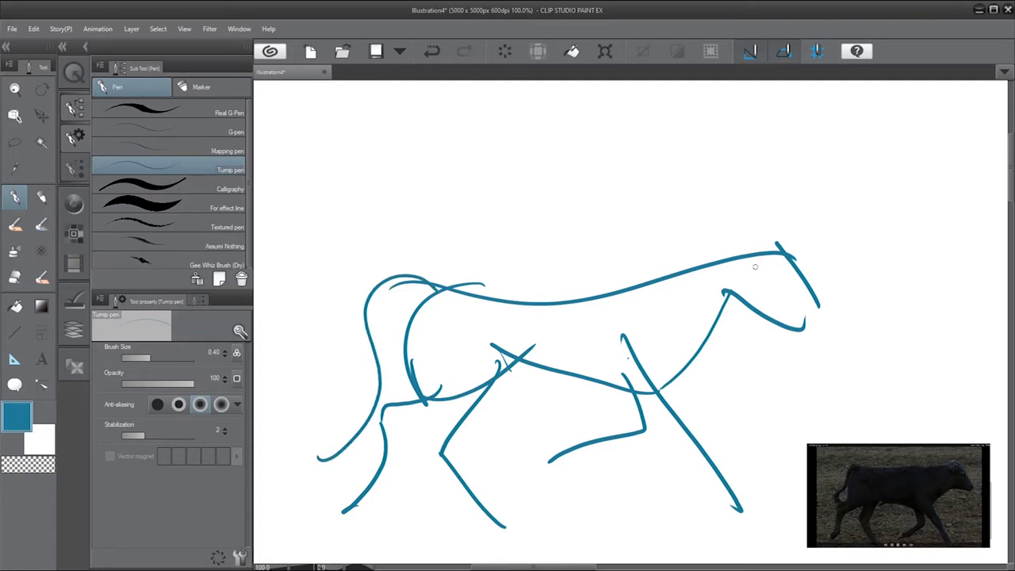
mouse_move(756, 267)
mouse_down()
mouse_move(774, 257)
mouse_move(768, 267)
mouse_up()
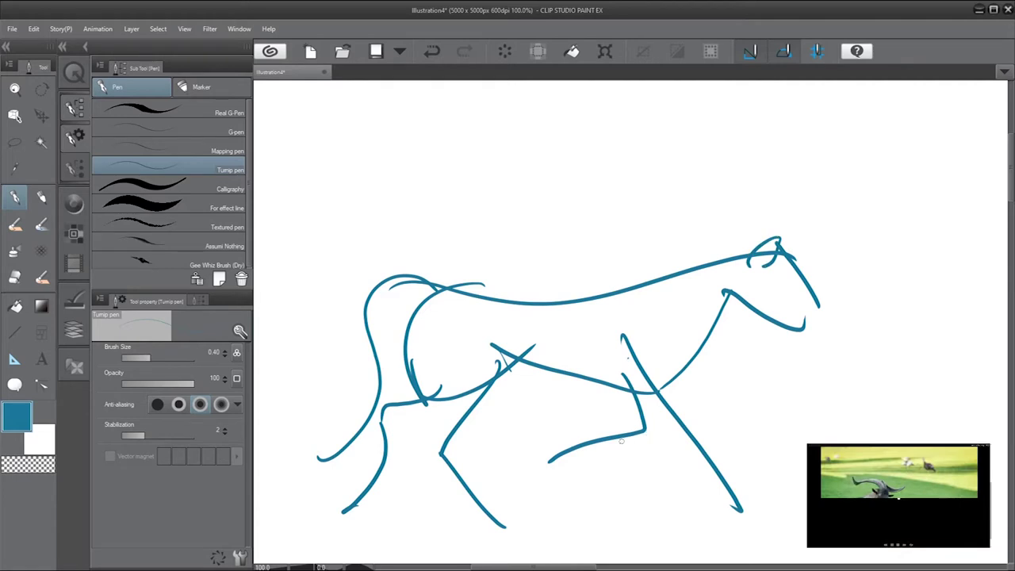
Step: Undo every stroke of the calf sketch until the canvas is blank
key(ctrl+z)
key(ctrl+z)
key(ctrl+z)
key(ctrl+z)
key(ctrl+z)
key(ctrl+z)
key(ctrl+z)
key(ctrl+z)
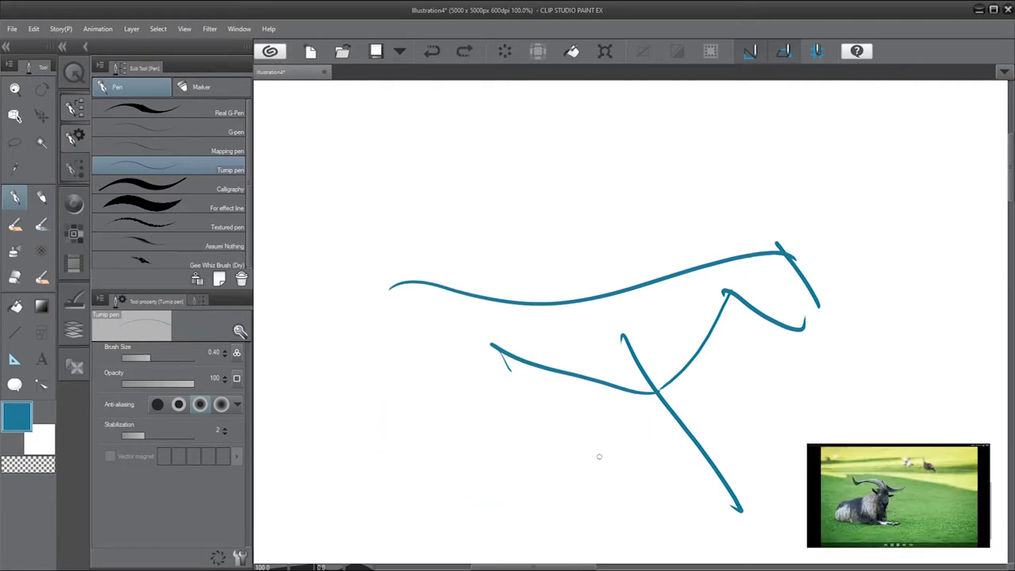
key(ctrl+z)
key(ctrl+z)
key(ctrl+z)
key(ctrl+z)
key(ctrl+z)
key(ctrl+z)
key(ctrl+z)
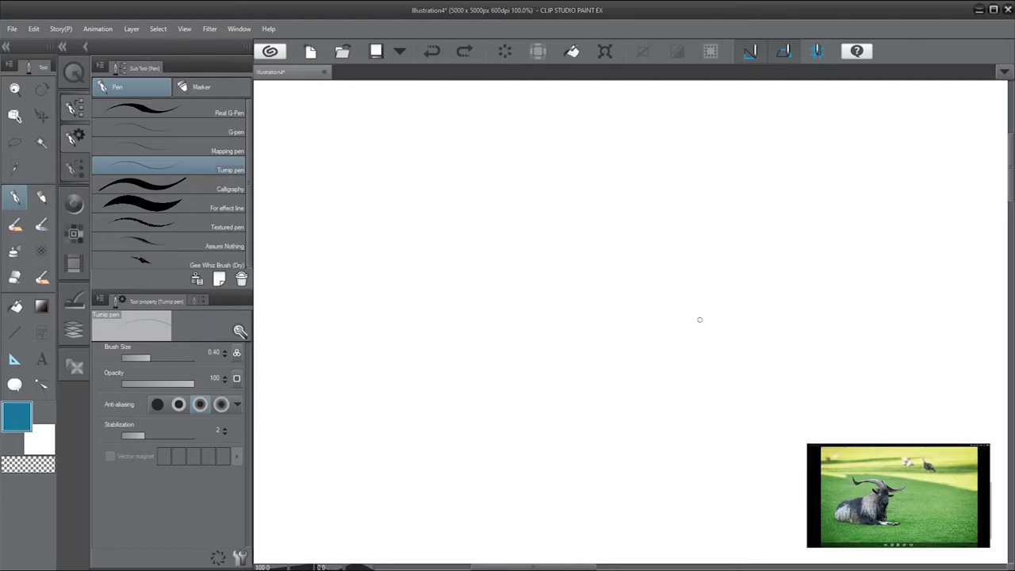
Step: Sketch the reclining black goat with a curved body line, folded legs, wedge-shaped head, two sweeping horns and shaggy coat marks
mouse_move(714, 300)
mouse_down()
mouse_move(667, 326)
mouse_move(558, 355)
mouse_up()
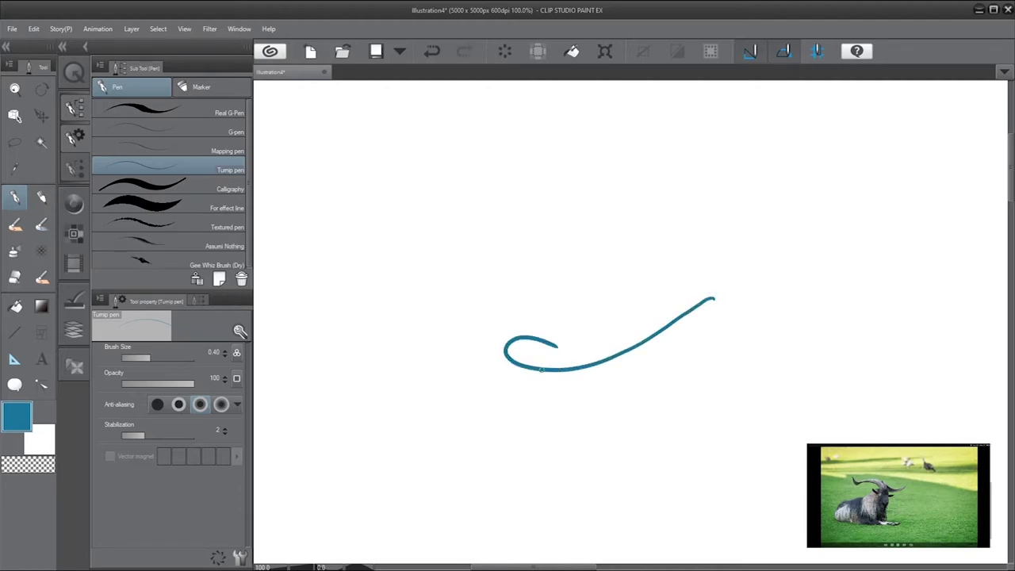
mouse_move(605, 398)
mouse_down()
mouse_move(722, 401)
mouse_move(636, 410)
mouse_move(715, 418)
mouse_move(691, 420)
mouse_move(725, 403)
mouse_up()
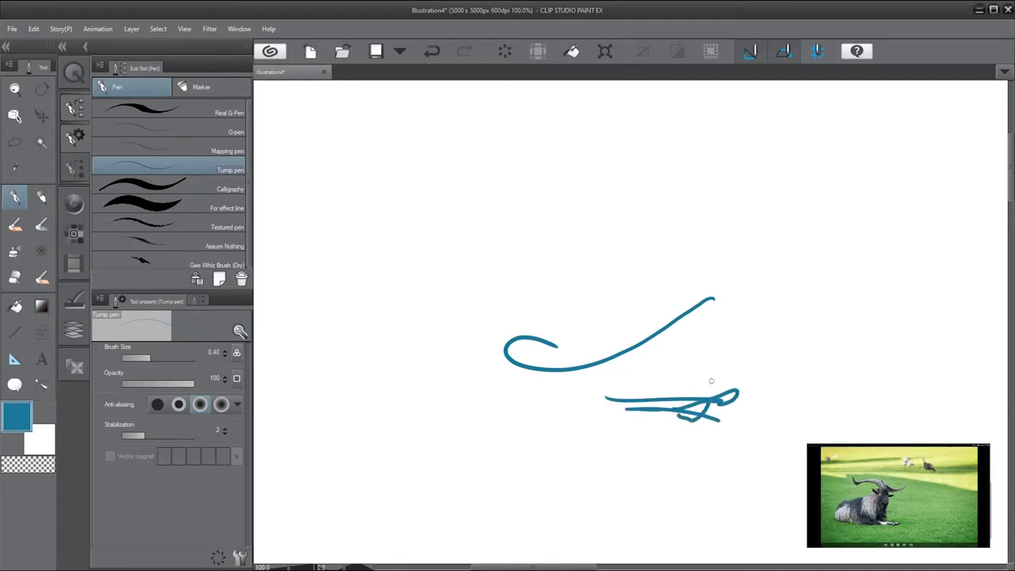
mouse_move(682, 310)
mouse_down()
mouse_move(697, 357)
mouse_move(713, 316)
mouse_move(701, 358)
mouse_up()
mouse_move(682, 318)
mouse_down()
mouse_move(591, 299)
mouse_move(591, 269)
mouse_up()
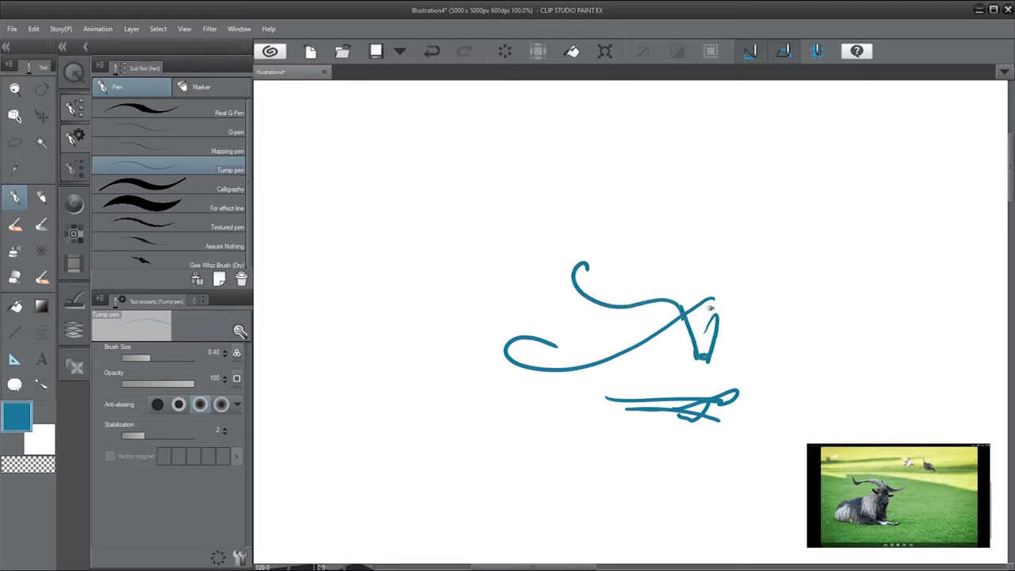
drag(711, 308, 788, 310)
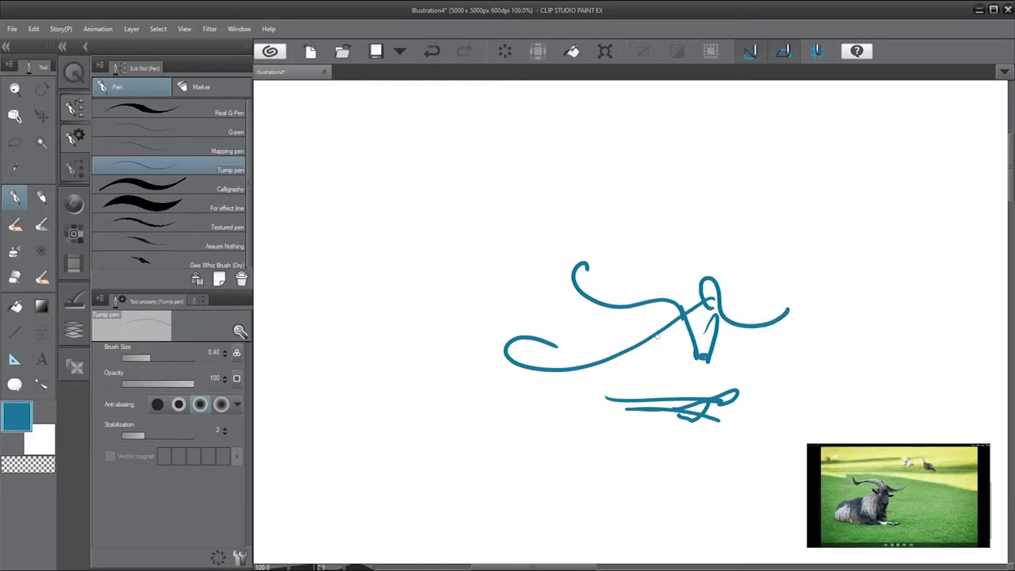
mouse_move(670, 312)
mouse_down()
mouse_move(654, 345)
mouse_move(688, 349)
mouse_move(653, 384)
mouse_move(638, 357)
mouse_move(618, 387)
mouse_move(576, 394)
mouse_up()
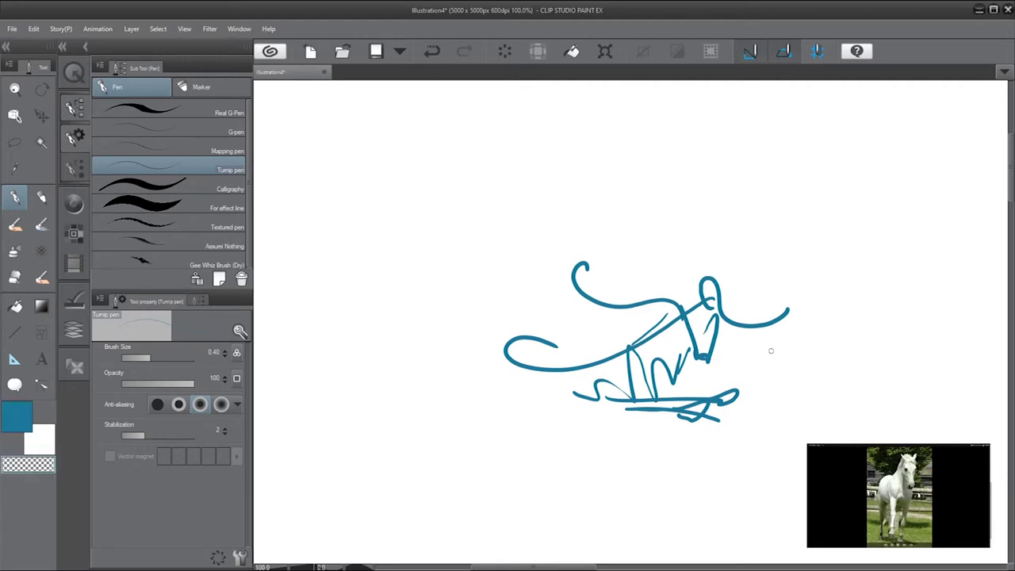
Step: Switch to the Real Pencil (Build-Up) brush and try it out with the solid drawing colour on an empty canvas area
key(p)
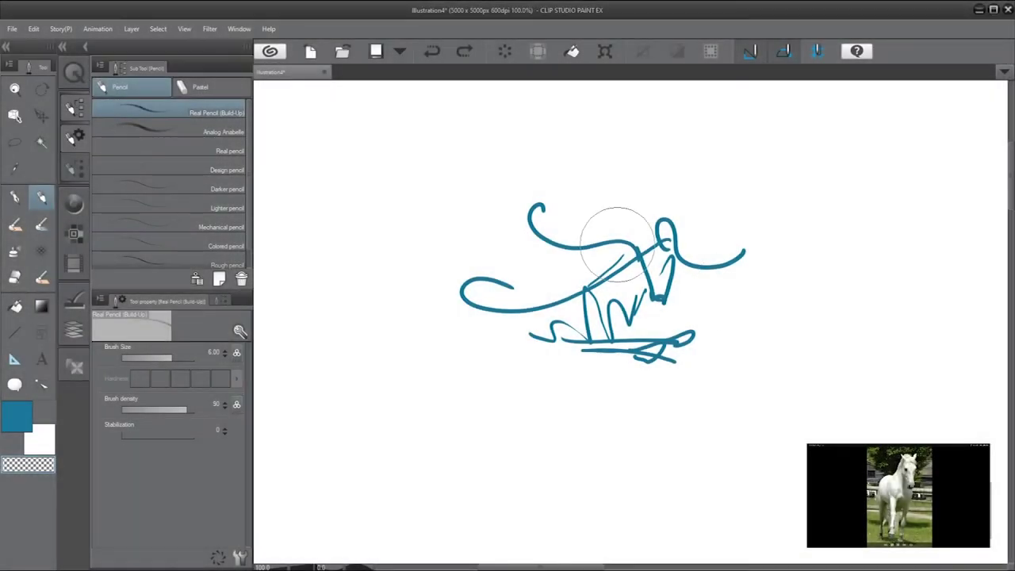
drag(649, 289, 676, 289)
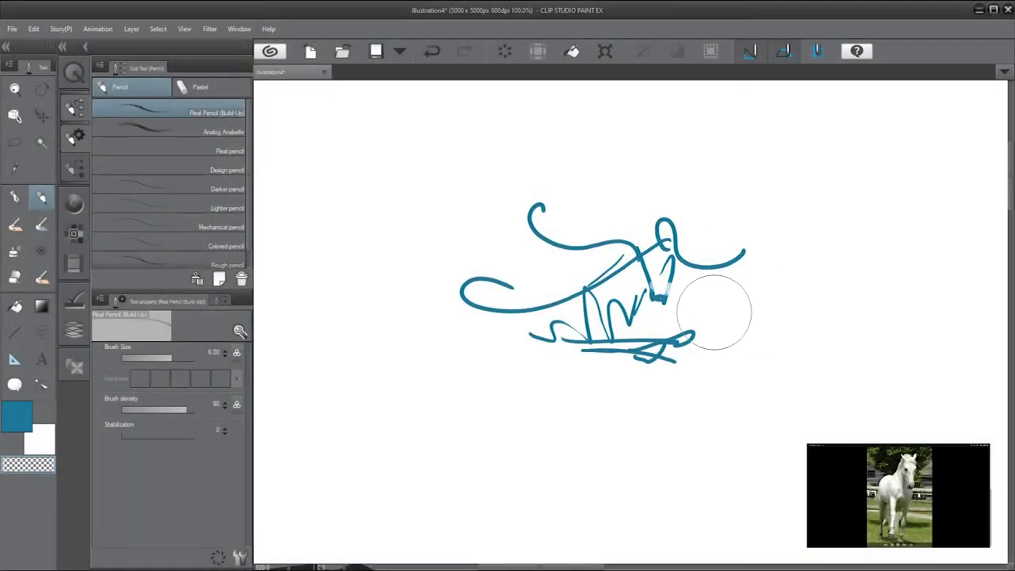
drag(730, 307, 498, 275)
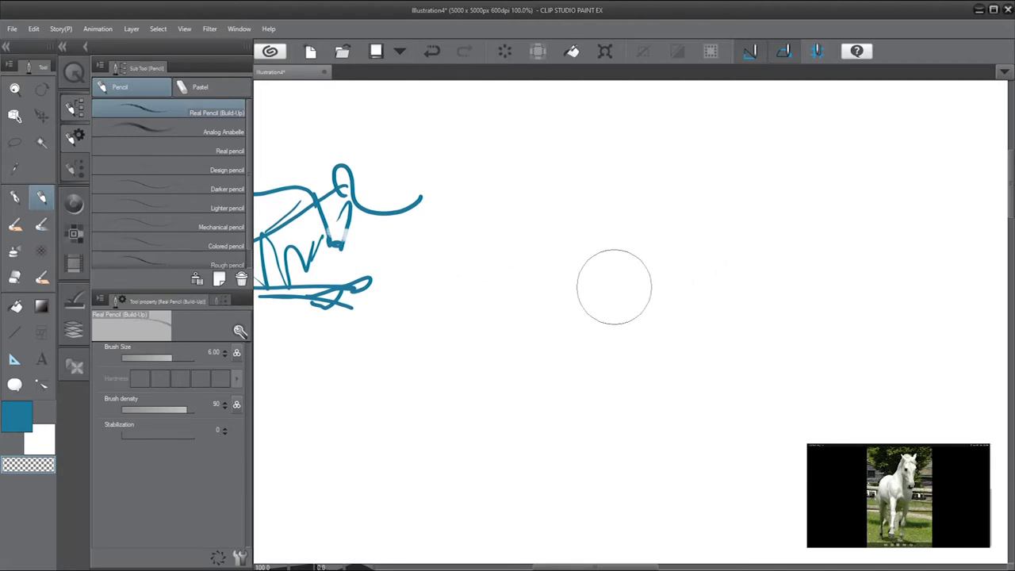
key(c)
mouse_move(611, 287)
mouse_down()
mouse_move(608, 275)
mouse_move(662, 263)
mouse_up()
key(ctrl+z)
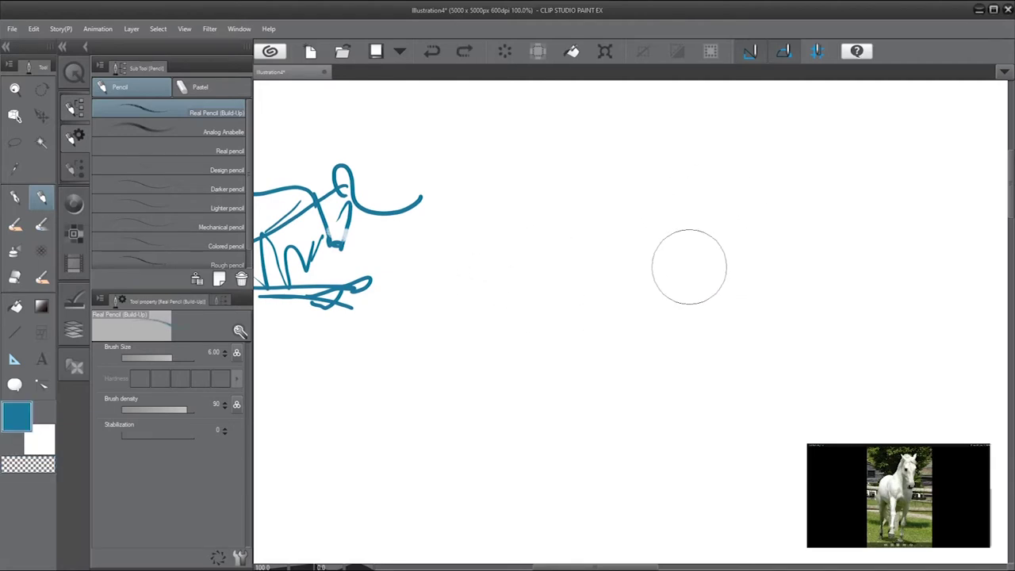
Step: Try to sketch the white horse's S-curved body line, chest and narrow head in pencil, and undo all the pencil strokes
mouse_move(760, 216)
mouse_down()
mouse_move(704, 238)
mouse_move(589, 340)
mouse_move(641, 300)
mouse_up()
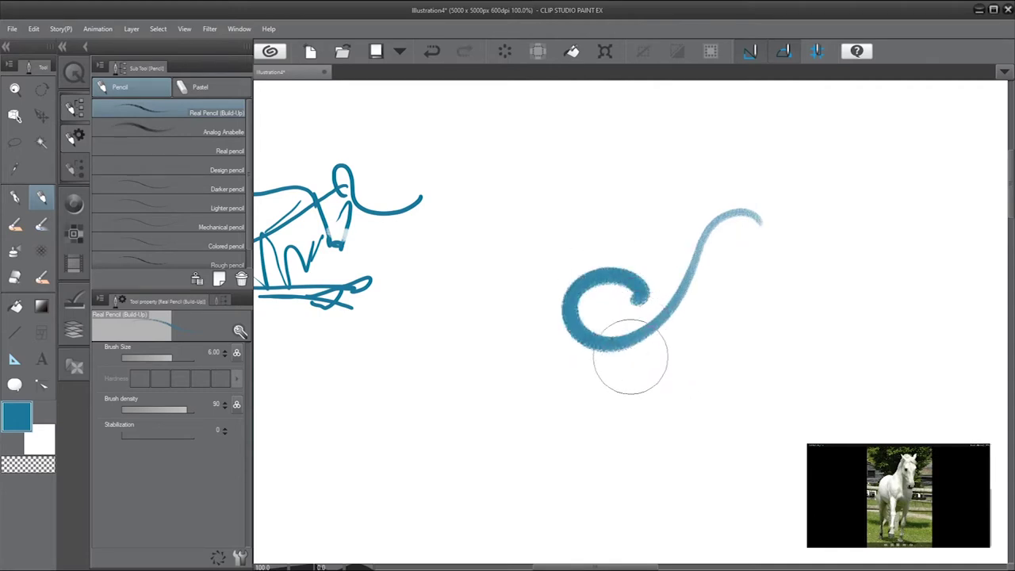
mouse_move(722, 220)
mouse_down()
mouse_move(751, 308)
mouse_move(714, 306)
mouse_up()
key(ctrl+z)
key(ctrl+z)
drag(733, 234, 733, 359)
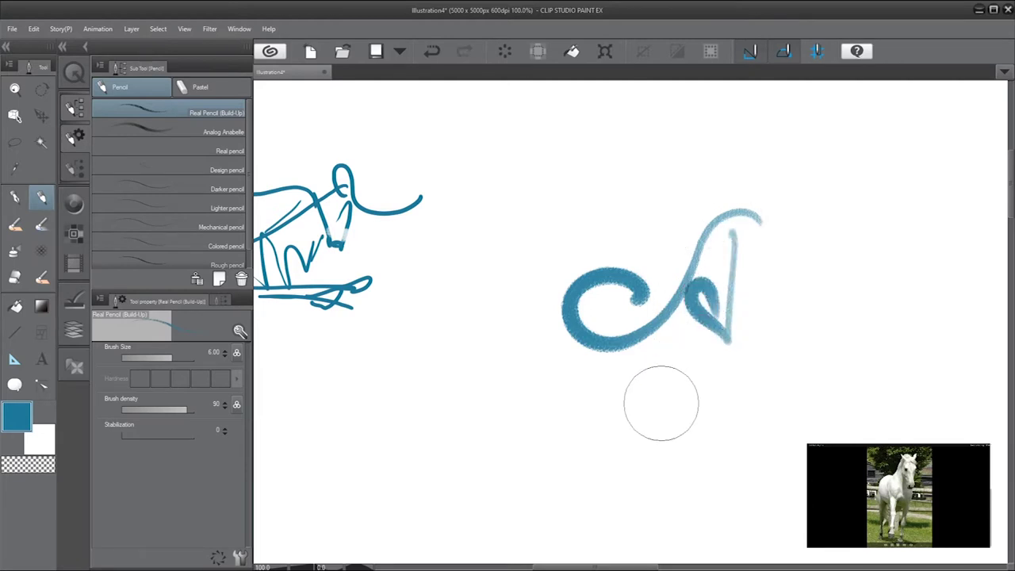
mouse_move(568, 309)
mouse_down()
mouse_move(564, 435)
mouse_move(578, 409)
mouse_up()
key(ctrl+z)
key(ctrl+z)
key(ctrl+z)
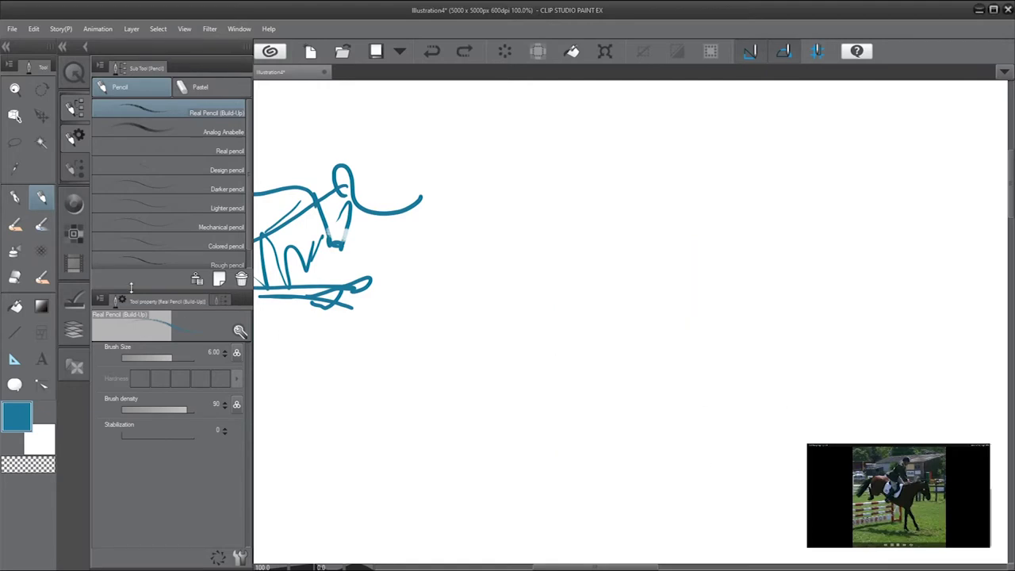
Step: Return to the Turnip pen at brush size 0.50 and sketch the jumping horse's wavy body line and triangular head
click(14, 197)
mouse_move(490, 257)
mouse_down()
mouse_move(556, 301)
mouse_move(737, 220)
mouse_up()
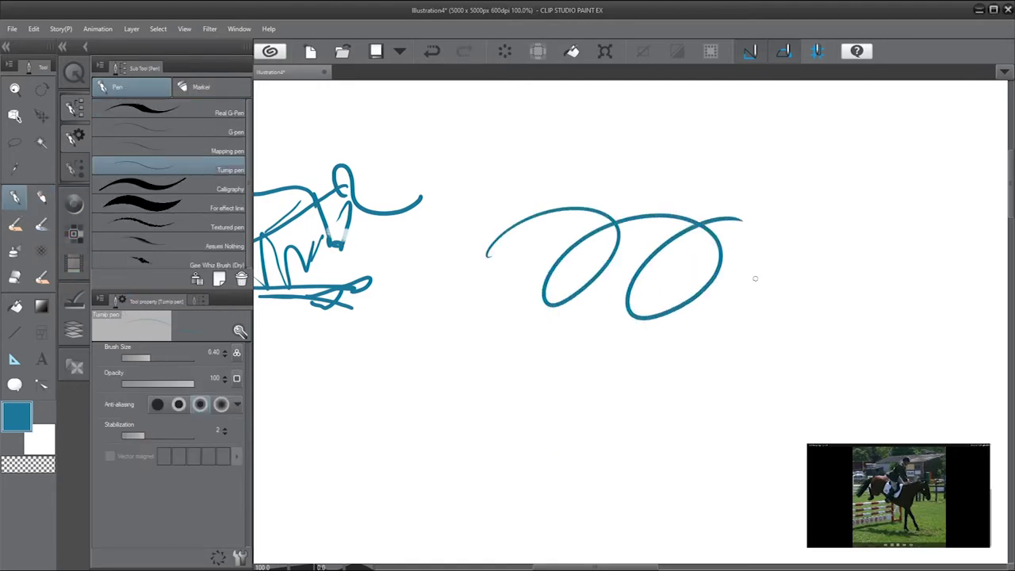
key(ctrl+z)
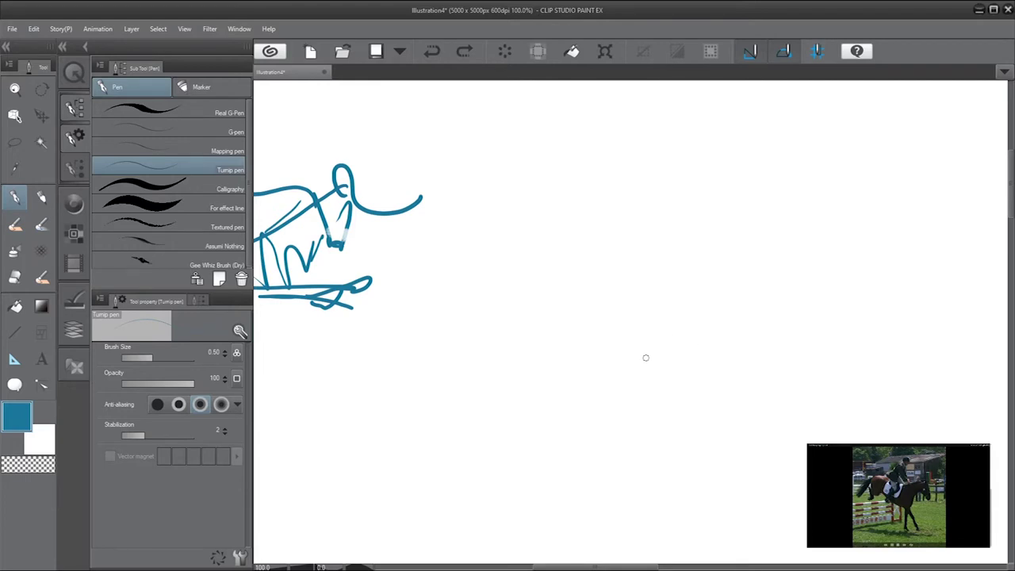
mouse_move(555, 262)
mouse_down()
mouse_move(605, 318)
mouse_move(811, 311)
mouse_up()
key(ctrl+z)
mouse_move(537, 261)
mouse_down()
mouse_move(638, 344)
mouse_move(775, 299)
mouse_move(800, 385)
mouse_move(748, 358)
mouse_up()
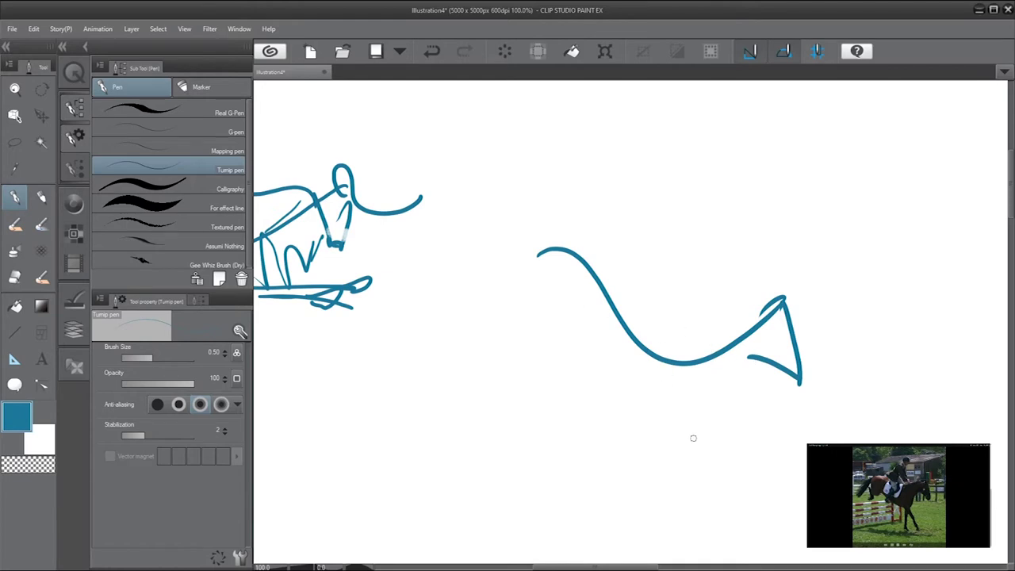
mouse_move(760, 347)
mouse_down()
mouse_move(687, 429)
mouse_move(612, 352)
mouse_up()
key(ctrl+z)
key(ctrl+z)
Step: Add the jumping horse's straight and bent front legs, tucked hind legs, streaming tail, zigzag mane and ear
mouse_move(683, 398)
mouse_down()
mouse_move(667, 460)
mouse_move(677, 417)
mouse_move(710, 495)
mouse_up()
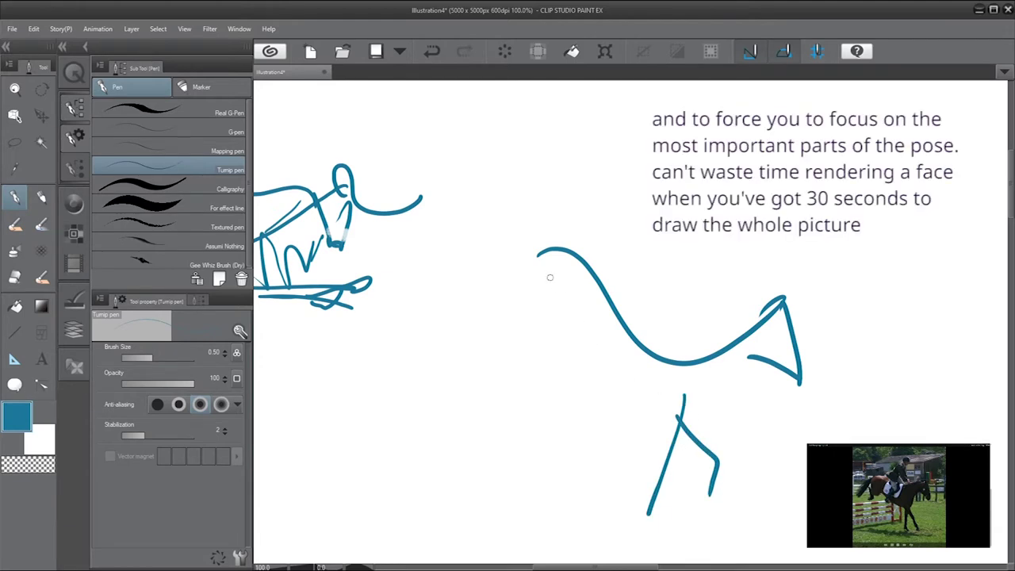
drag(559, 284, 553, 340)
mouse_move(548, 335)
mouse_down()
mouse_move(521, 318)
mouse_move(515, 361)
mouse_up()
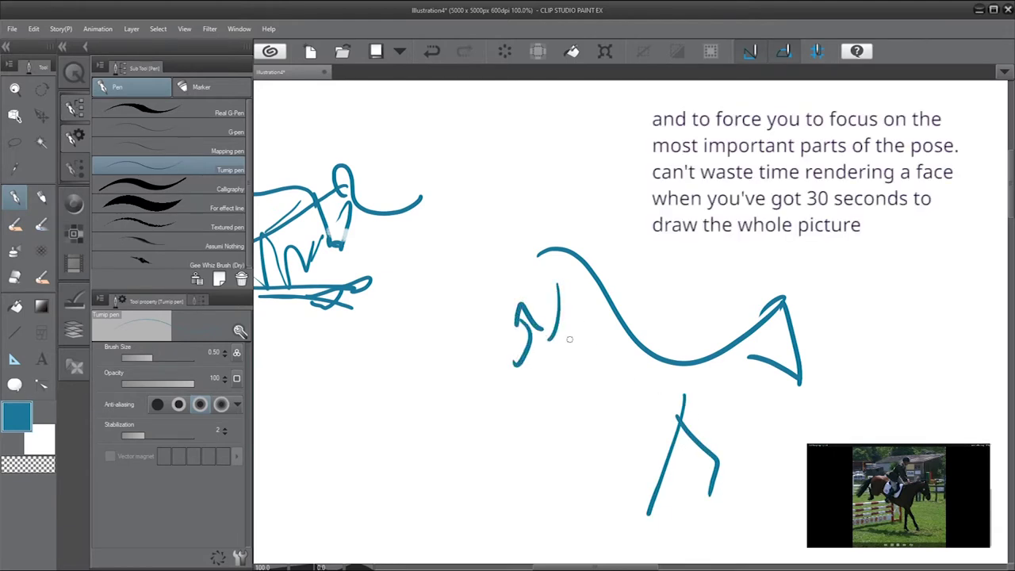
drag(541, 254, 457, 319)
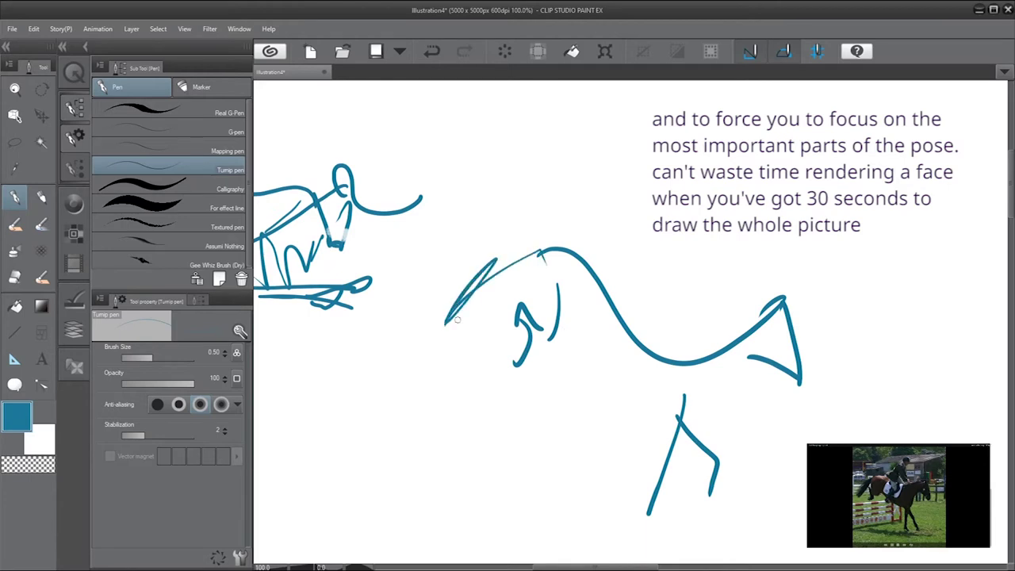
mouse_move(774, 307)
mouse_down()
mouse_move(708, 334)
mouse_move(724, 338)
mouse_move(775, 310)
mouse_move(801, 281)
mouse_up()
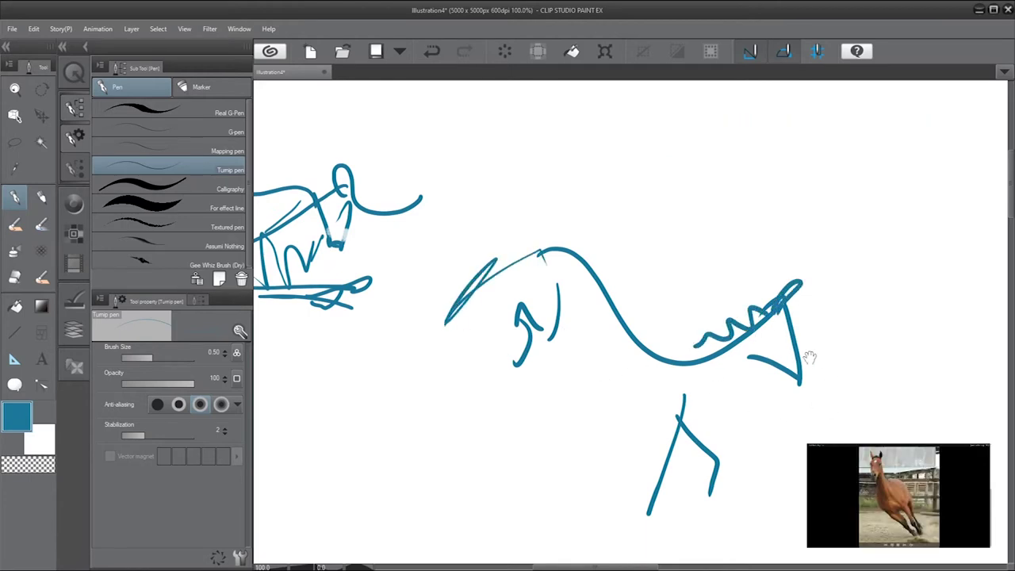
Step: Start the running chestnut horse on empty canvas with a J-shaped body curve, slanted face, muzzle and two upright ears
drag(809, 356, 537, 349)
drag(782, 304, 589, 312)
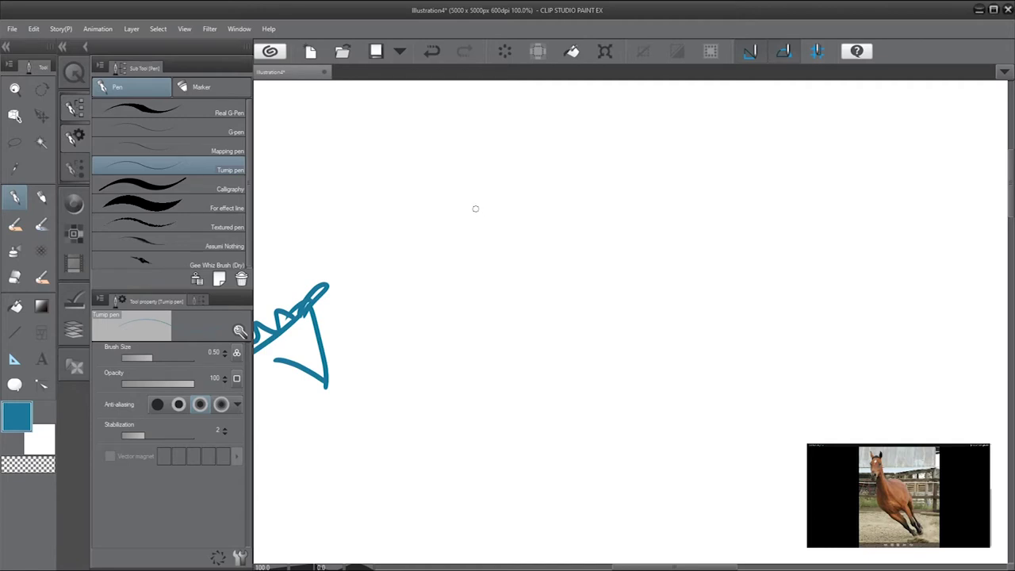
mouse_move(484, 200)
mouse_down()
mouse_move(491, 285)
mouse_move(608, 292)
mouse_up()
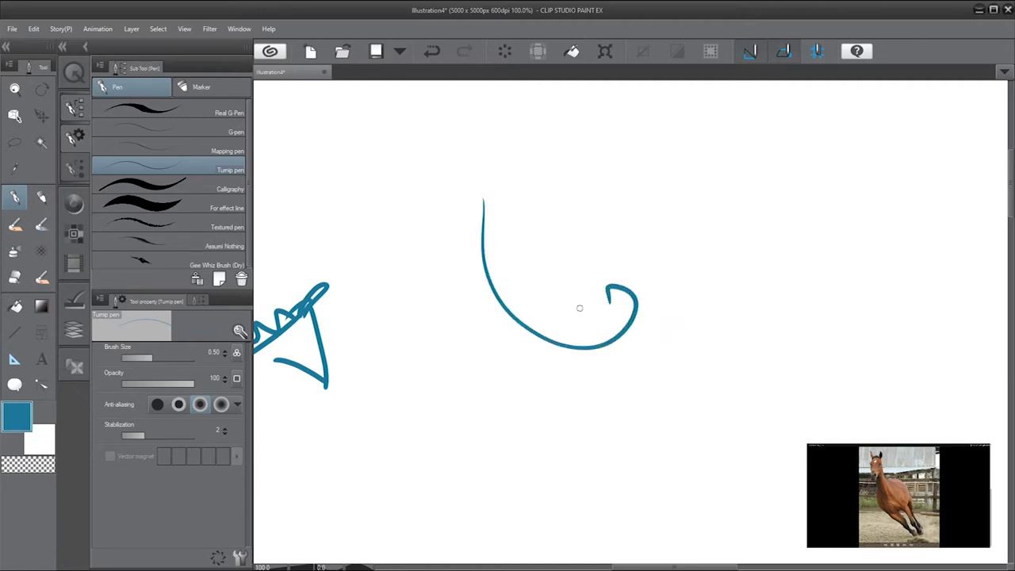
mouse_move(489, 162)
mouse_down()
mouse_move(470, 237)
mouse_move(500, 225)
mouse_up()
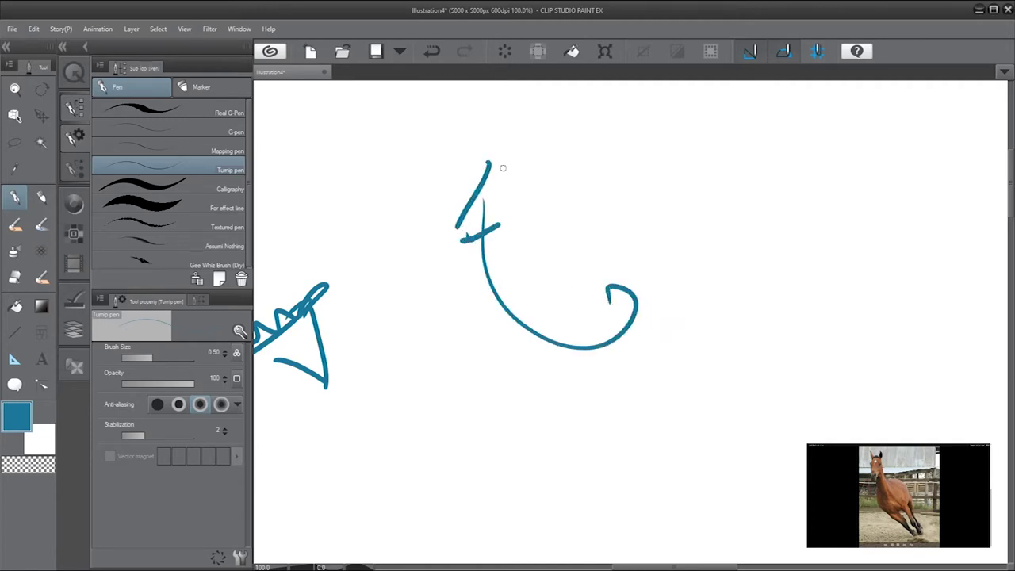
mouse_move(508, 162)
mouse_down()
mouse_move(524, 125)
mouse_move(540, 142)
mouse_move(474, 144)
mouse_move(461, 165)
mouse_up()
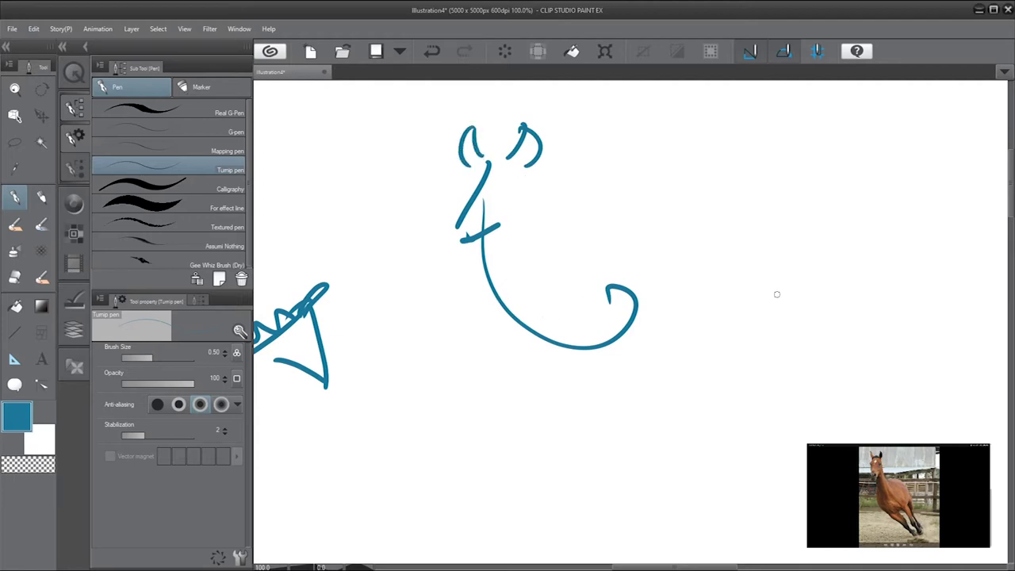
Step: Sketch the chestnut horse's slanting front and hind legs, gathering the hooves beneath the rump
mouse_move(603, 334)
mouse_down()
mouse_move(632, 404)
mouse_move(582, 359)
mouse_up()
mouse_move(524, 331)
mouse_down()
mouse_move(592, 406)
mouse_move(609, 403)
mouse_up()
mouse_move(621, 398)
mouse_down()
mouse_move(654, 383)
mouse_move(641, 408)
mouse_move(636, 392)
mouse_up()
drag(584, 403, 601, 406)
drag(628, 324, 639, 379)
drag(631, 331, 646, 392)
Step: Draw the chestnut horse's back and rounded rump, and add the chest curves and the back of the neck
mouse_move(530, 248)
mouse_down()
mouse_move(624, 311)
mouse_move(610, 330)
mouse_up()
key(ctrl+z)
drag(530, 247, 607, 334)
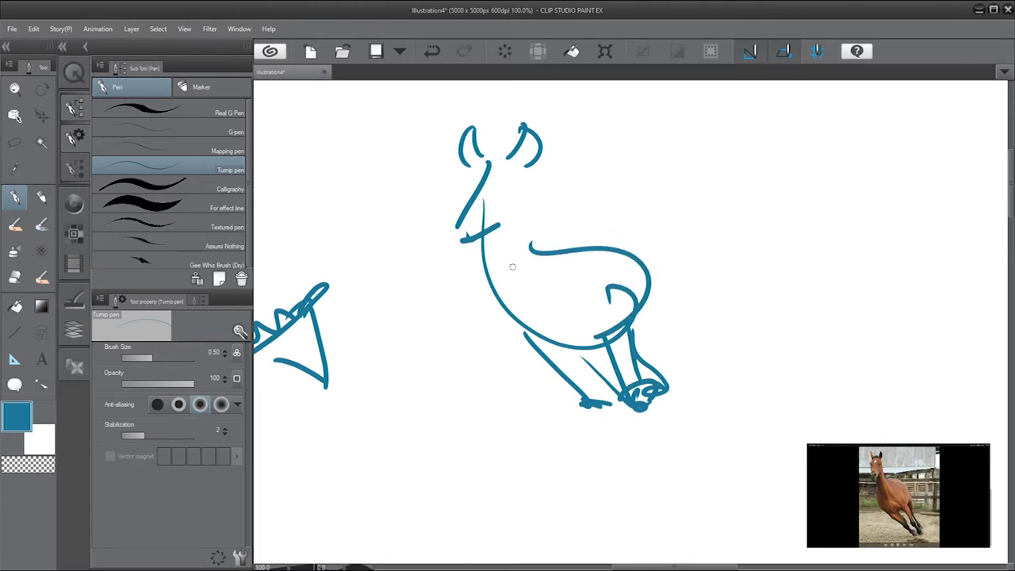
mouse_move(503, 258)
mouse_down()
mouse_move(502, 317)
mouse_move(527, 355)
mouse_up()
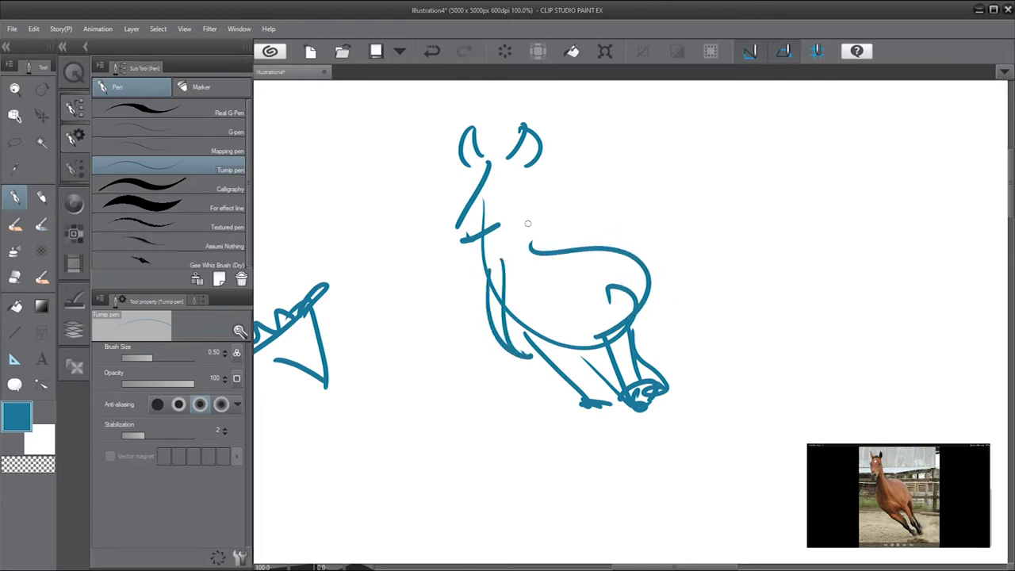
drag(517, 169, 527, 269)
mouse_move(514, 199)
mouse_down()
mouse_move(539, 286)
mouse_move(524, 242)
mouse_up()
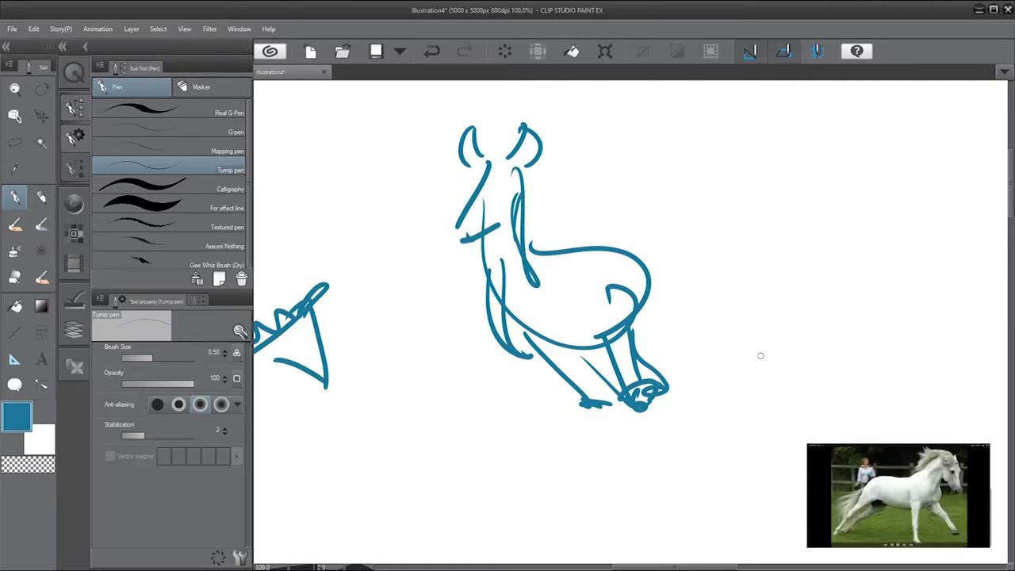
Step: Start the galloping white horse on empty canvas with one long S-curve running from the head through the back to the hind leg
mouse_move(760, 316)
mouse_down()
mouse_move(757, 302)
mouse_move(640, 327)
mouse_move(629, 343)
mouse_up()
drag(690, 366, 663, 370)
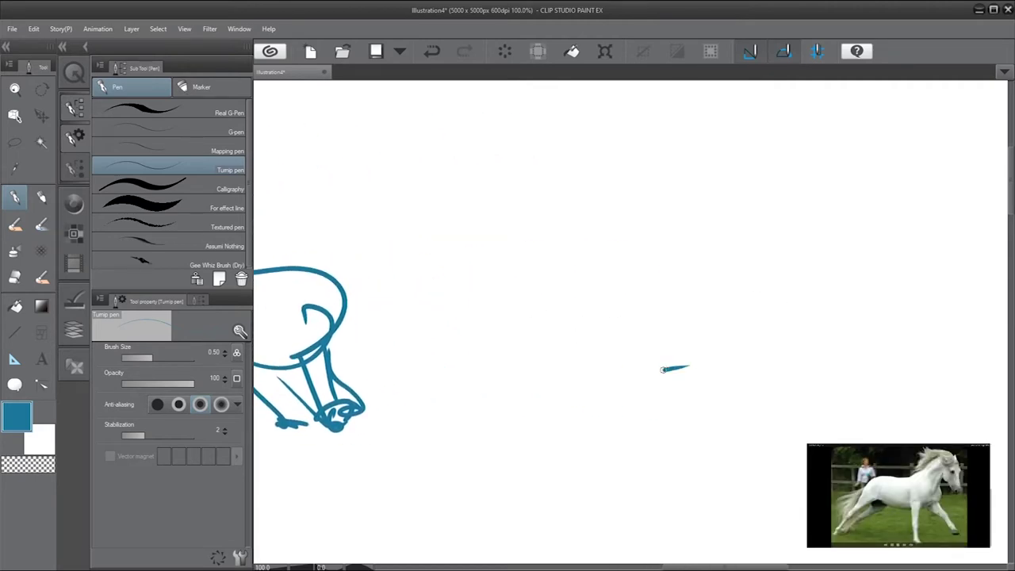
key(ctrl+z)
mouse_move(850, 174)
mouse_down()
mouse_move(420, 408)
mouse_move(473, 433)
mouse_up()
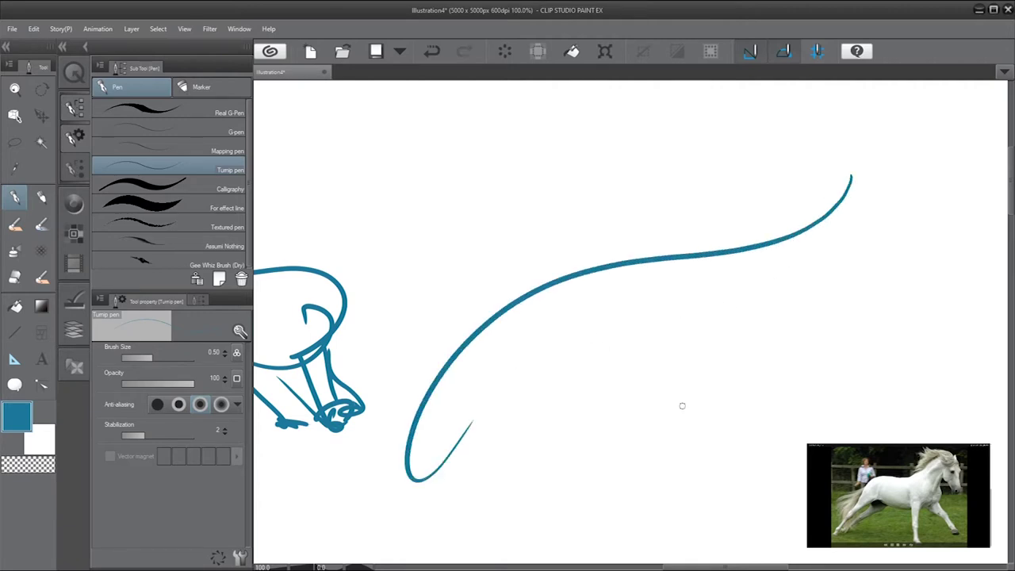
key(ctrl+z)
mouse_move(844, 172)
mouse_down()
mouse_move(817, 238)
mouse_move(387, 459)
mouse_up()
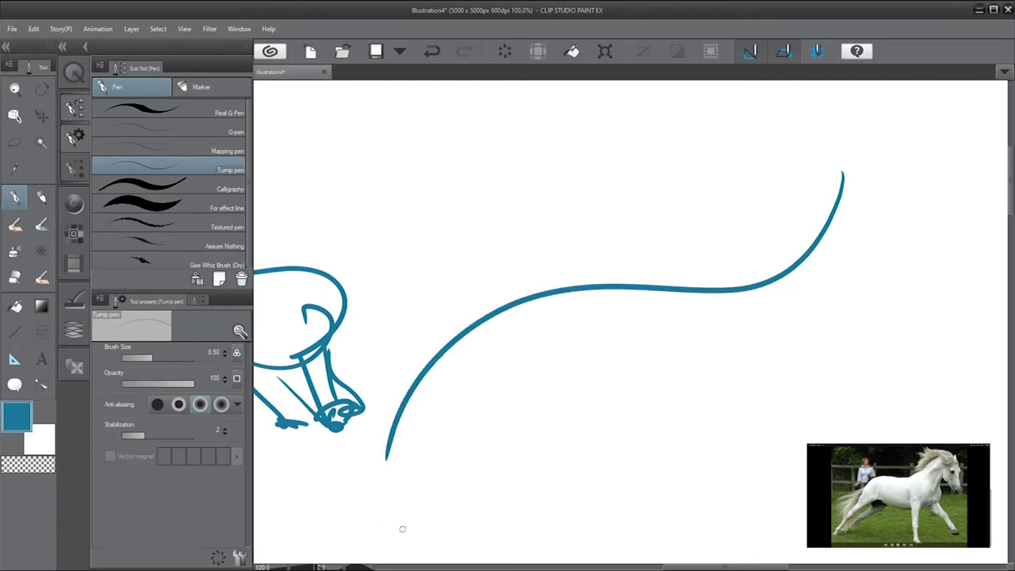
Step: Add the galloping horse's long planted front leg, its forward-reaching front leg and the hind legs stretched out behind
drag(698, 284, 625, 537)
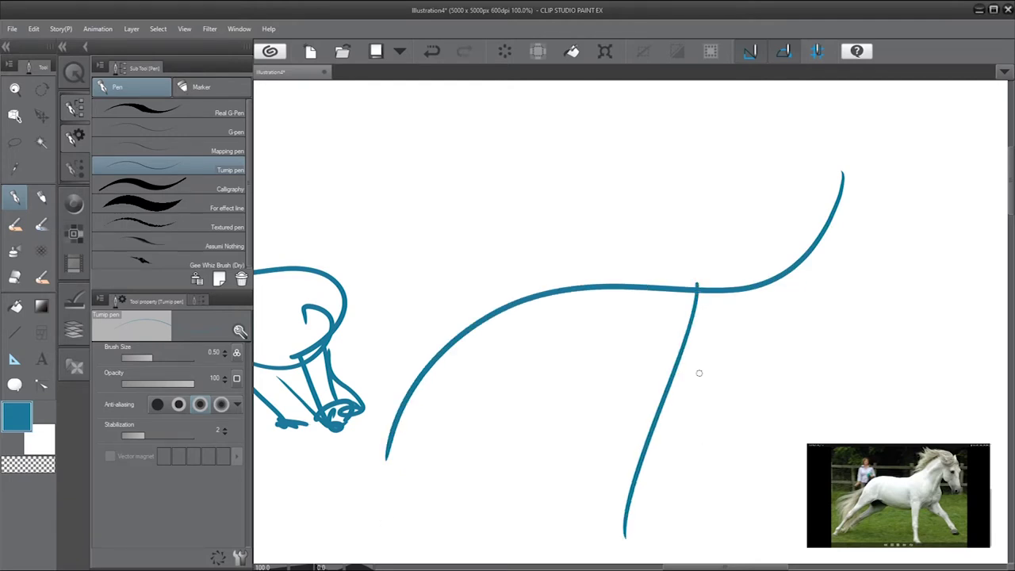
drag(726, 349, 793, 470)
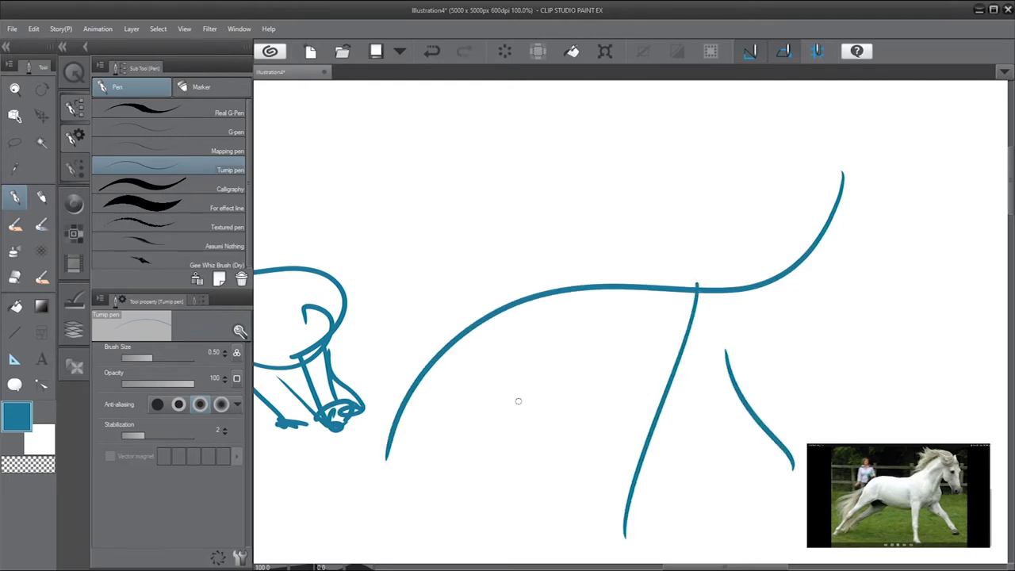
mouse_move(519, 323)
mouse_down()
mouse_move(429, 427)
mouse_move(381, 544)
mouse_up()
drag(463, 338, 387, 459)
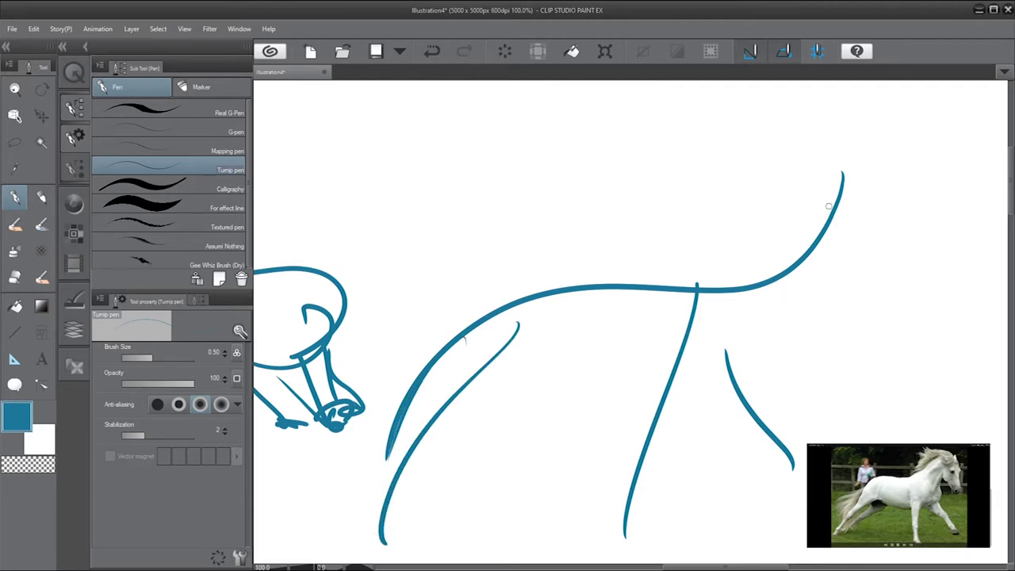
Step: Sketch the galloping horse's head and ear, a windblown mane and a tail flowing out behind the rump
mouse_move(834, 215)
mouse_down()
mouse_move(816, 327)
mouse_move(771, 300)
mouse_move(789, 182)
mouse_move(808, 230)
mouse_move(846, 208)
mouse_move(705, 259)
mouse_up()
drag(488, 314, 325, 468)
drag(426, 351, 381, 409)
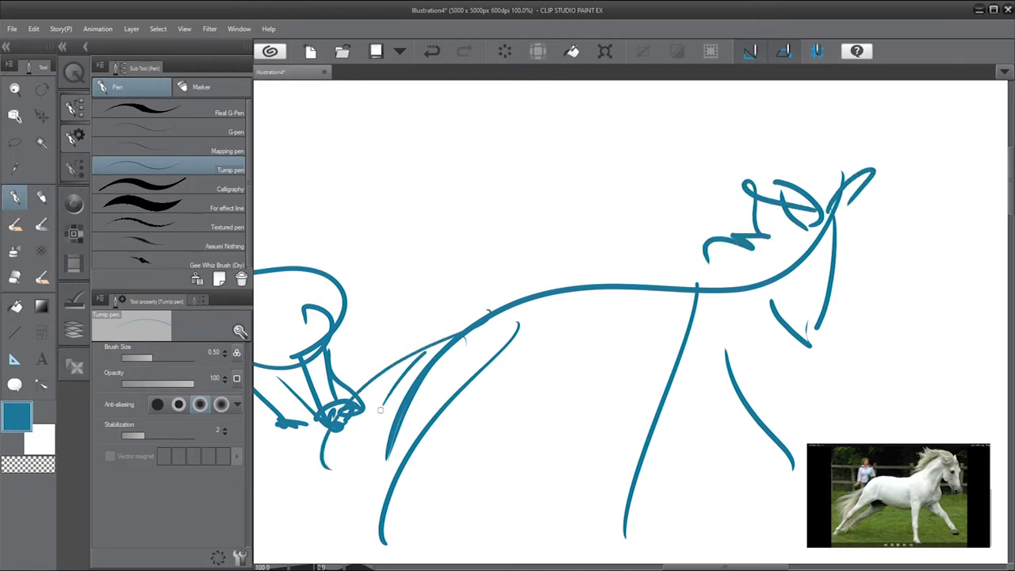
Step: Draw the galloping horse's belly curve, the inner hind leg line, and the throat and chest contour
drag(721, 347, 484, 377)
drag(484, 376, 537, 430)
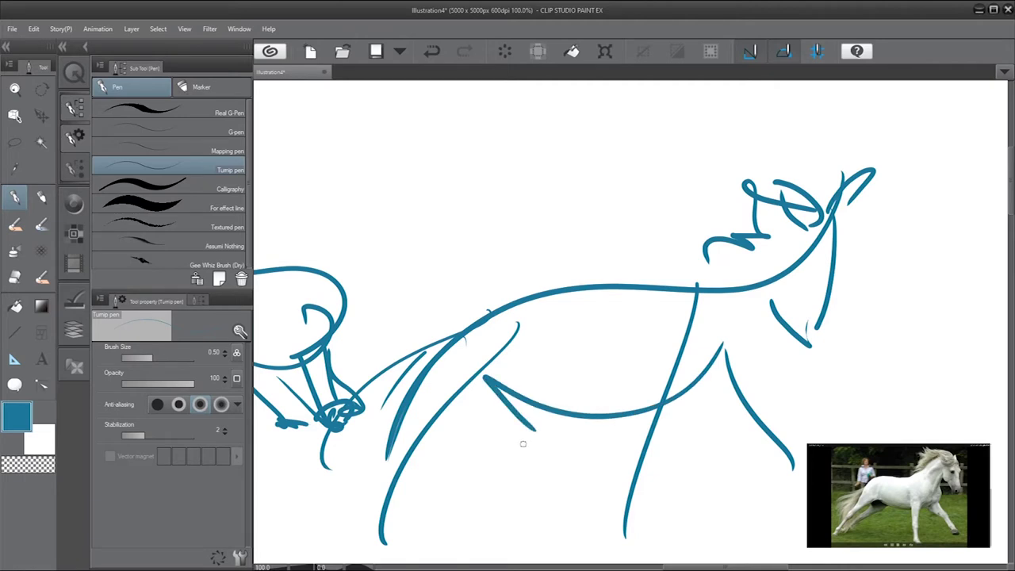
drag(779, 323, 696, 383)
drag(749, 351, 703, 376)
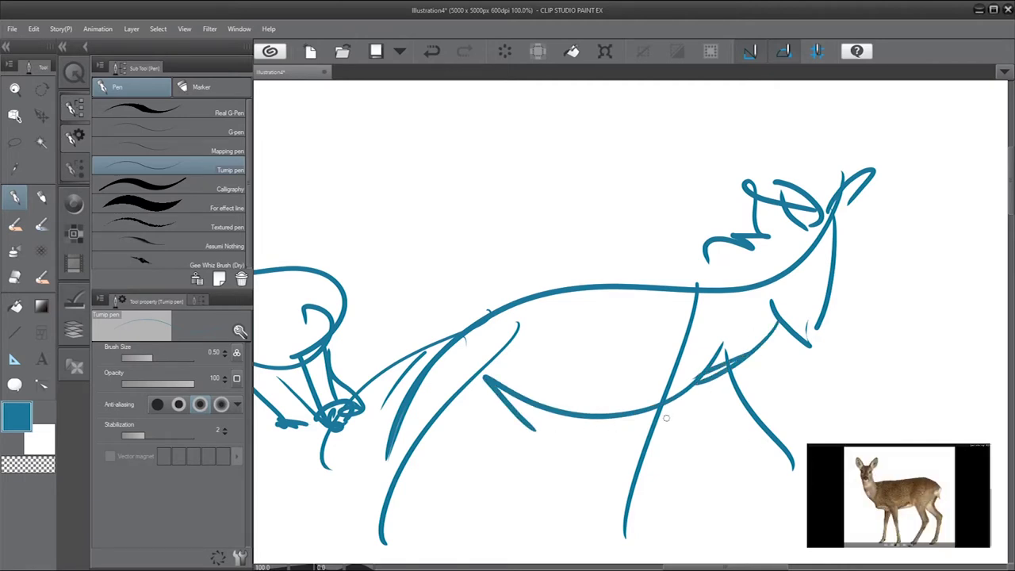
Step: Start the standing deer on empty canvas with one curve from head through neck and back, adding a tail mark, ears and facial features
mouse_move(864, 311)
mouse_down()
mouse_move(717, 306)
mouse_move(489, 335)
mouse_up()
mouse_move(758, 385)
mouse_down()
mouse_move(605, 315)
mouse_move(585, 322)
mouse_up()
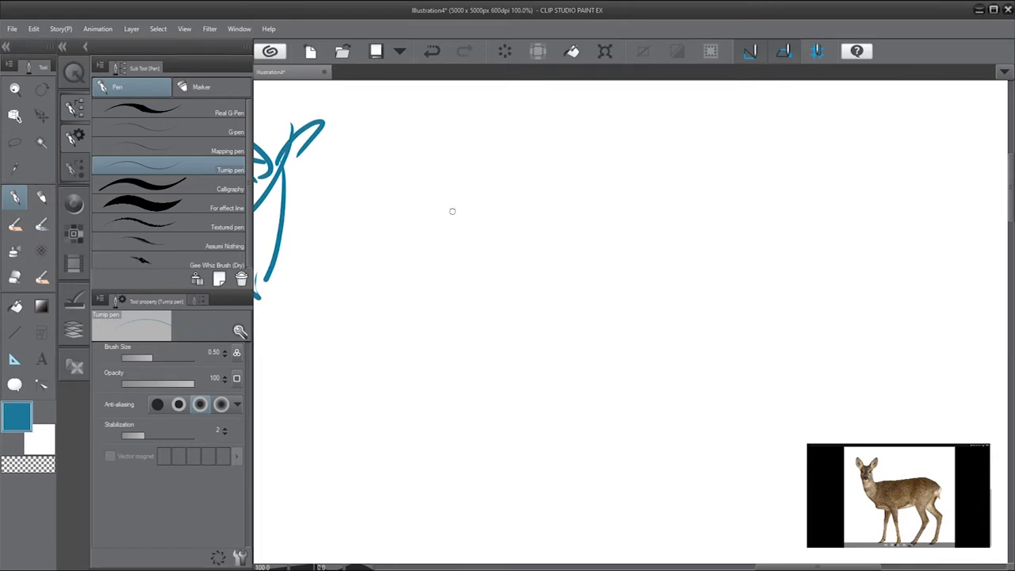
mouse_move(464, 208)
mouse_down()
mouse_move(466, 292)
mouse_move(743, 302)
mouse_up()
drag(761, 314, 757, 330)
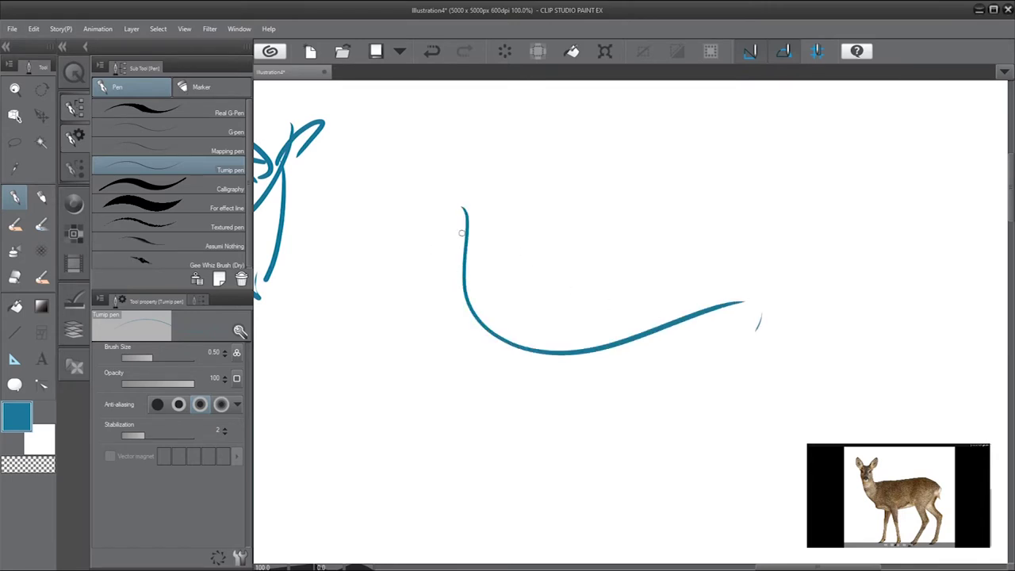
mouse_move(461, 222)
mouse_down()
mouse_move(464, 235)
mouse_move(471, 230)
mouse_move(432, 165)
mouse_move(458, 208)
mouse_move(506, 173)
mouse_move(484, 215)
mouse_move(451, 218)
mouse_up()
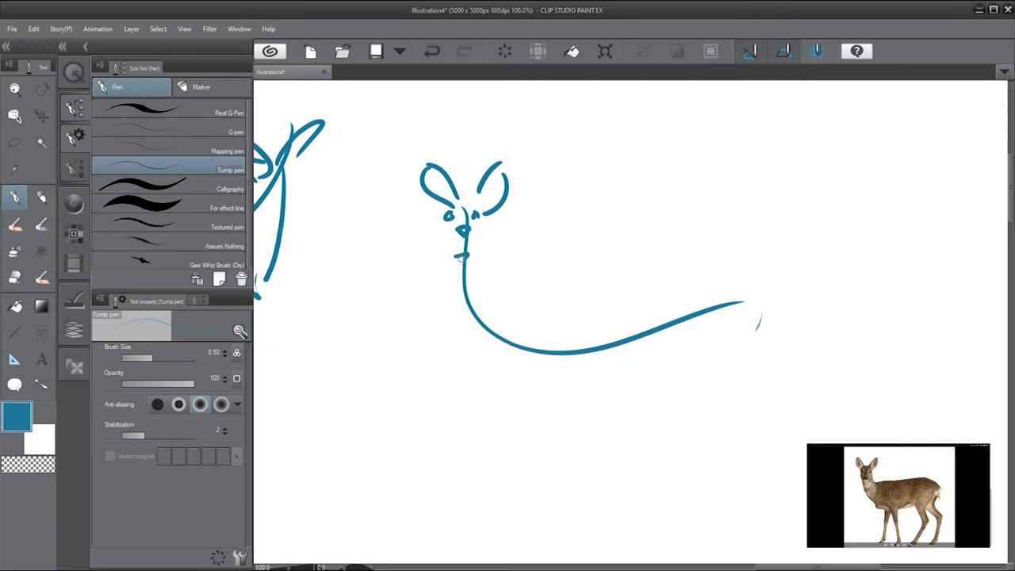
mouse_move(462, 238)
mouse_down()
mouse_move(454, 244)
mouse_move(469, 243)
mouse_up()
Step: Add the deer's chest contour, two front legs and angular hind legs with short hoof marks
mouse_move(441, 270)
mouse_down()
mouse_move(447, 306)
mouse_move(489, 361)
mouse_move(532, 364)
mouse_move(539, 513)
mouse_up()
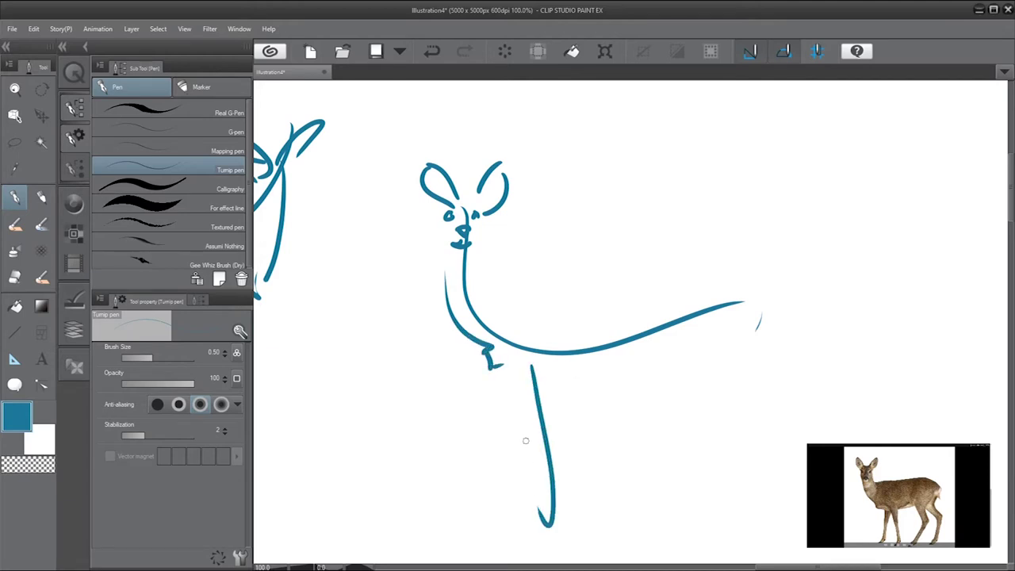
drag(513, 384, 465, 492)
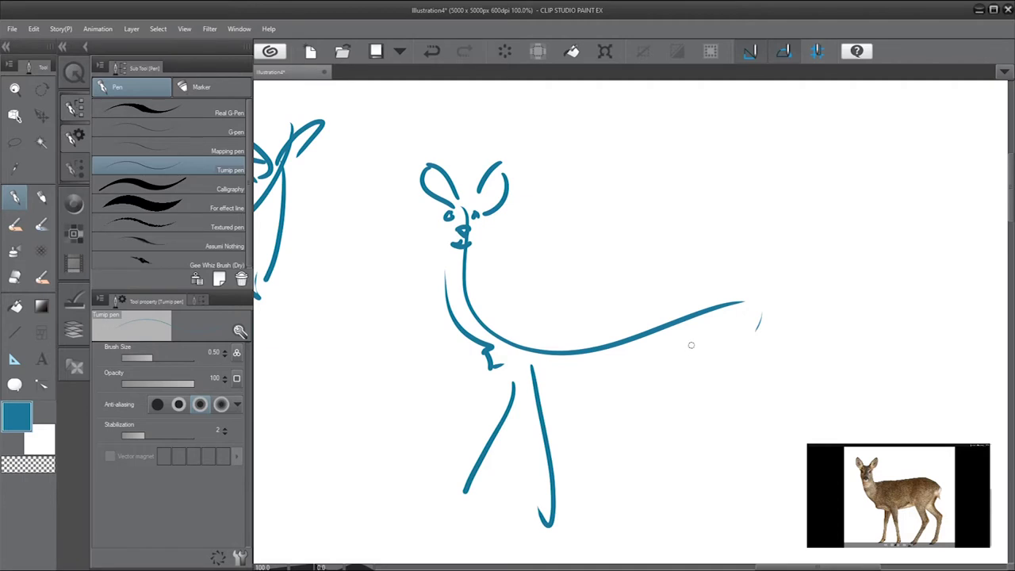
mouse_move(678, 346)
mouse_down()
mouse_move(644, 387)
mouse_move(589, 527)
mouse_up()
mouse_move(696, 364)
mouse_down()
mouse_move(676, 553)
mouse_move(625, 535)
mouse_up()
drag(573, 517, 595, 521)
key(ctrl+z)
key(ctrl+z)
drag(678, 520, 665, 524)
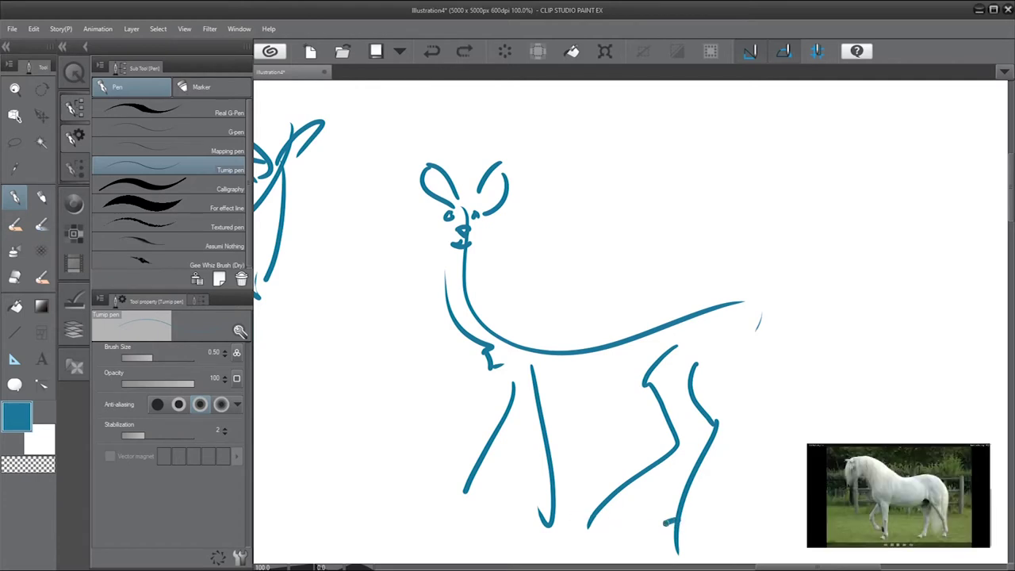
drag(572, 522, 595, 523)
Step: Start the walking white horse on empty canvas with a flowing S-curve from head to rump, and sketch its lowered head
key(space)
mouse_move(801, 394)
mouse_down()
mouse_move(664, 374)
mouse_move(574, 346)
mouse_move(675, 318)
mouse_move(610, 431)
mouse_move(628, 423)
mouse_up()
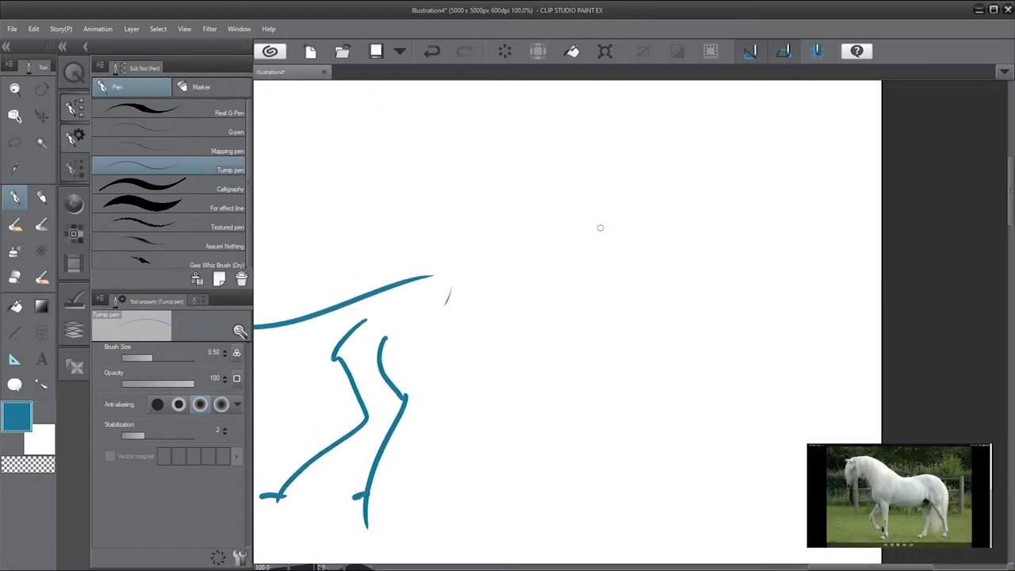
mouse_move(503, 193)
mouse_down()
mouse_move(610, 300)
mouse_move(778, 282)
mouse_up()
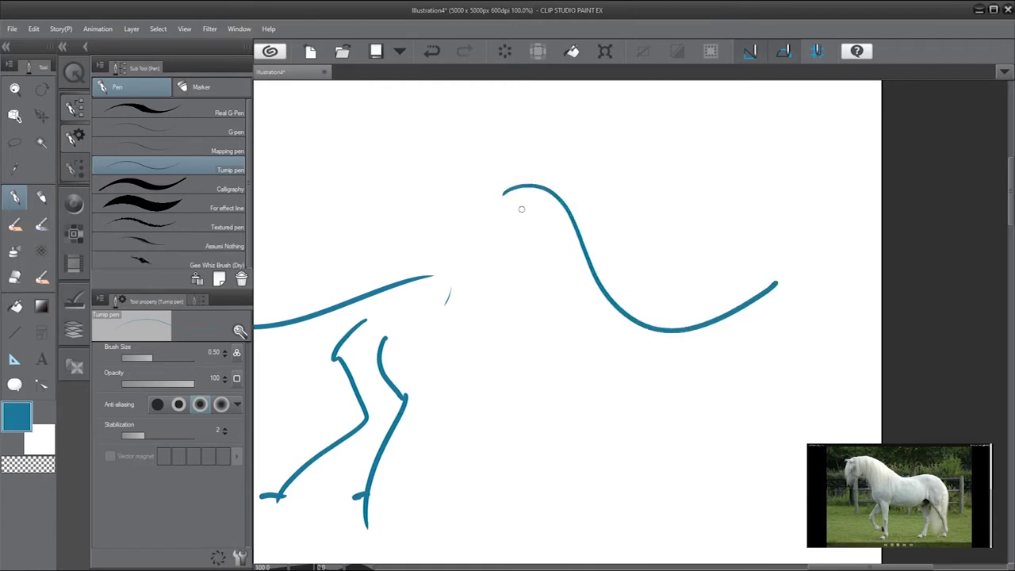
mouse_move(505, 192)
mouse_down()
mouse_move(521, 251)
mouse_move(537, 221)
mouse_up()
mouse_move(515, 188)
mouse_down()
mouse_move(488, 185)
mouse_move(520, 211)
mouse_move(551, 193)
mouse_up()
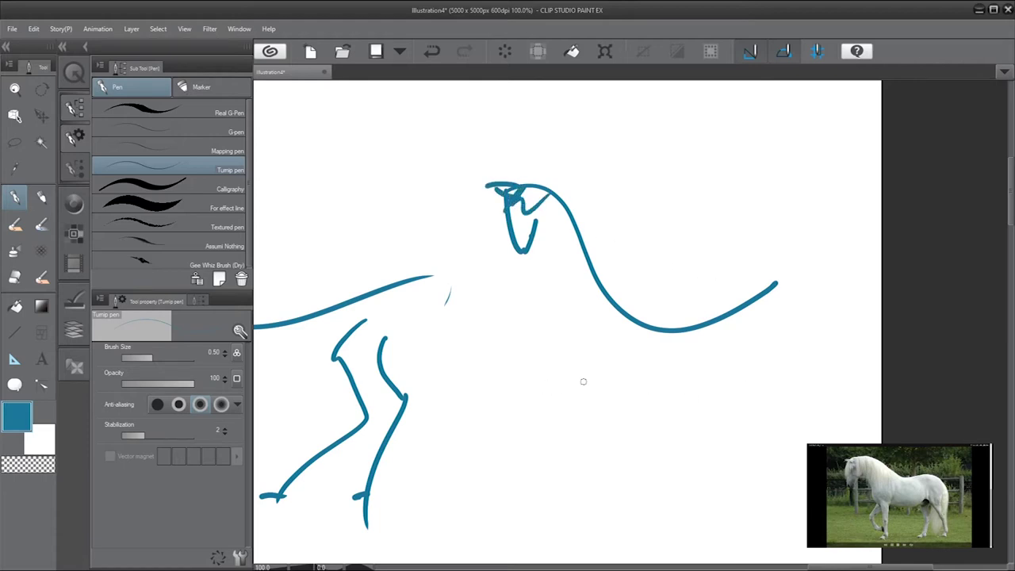
Step: Draw the white horse's straight planted front leg and its raised, bent front leg with hooves
mouse_move(587, 332)
mouse_down()
mouse_move(590, 454)
mouse_move(576, 479)
mouse_up()
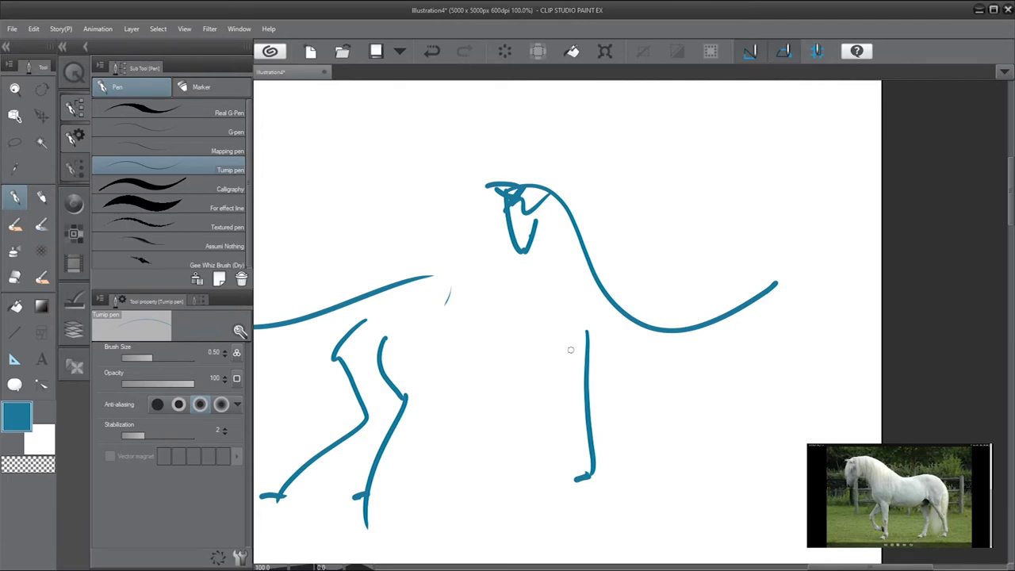
drag(573, 349, 541, 394)
mouse_move(540, 406)
mouse_down()
mouse_move(551, 447)
mouse_move(577, 457)
mouse_up()
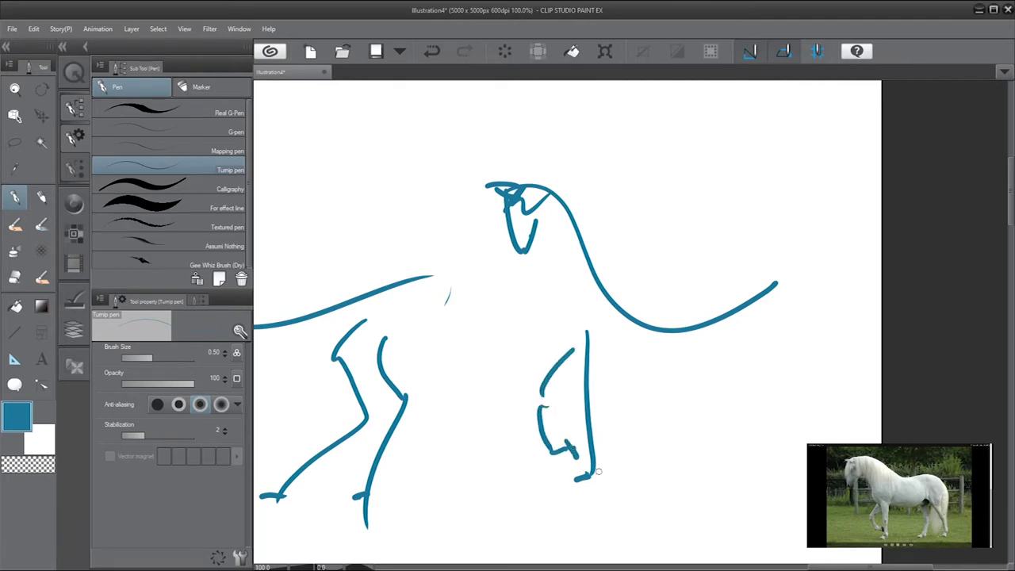
Step: Shape the white horse's body with overlapping curves along the belly, back and rump
mouse_move(595, 374)
mouse_down()
mouse_move(624, 404)
mouse_move(727, 349)
mouse_up()
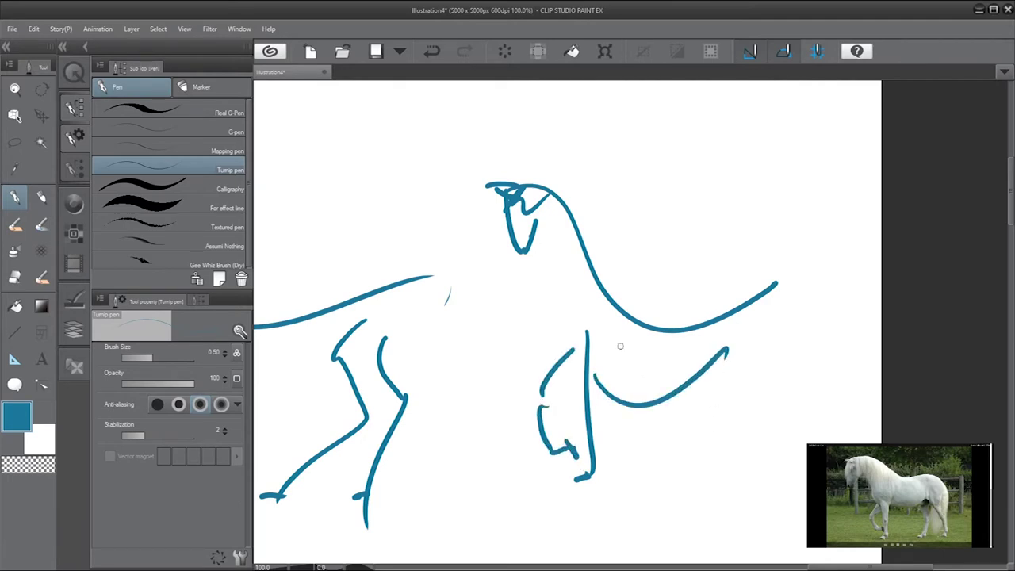
drag(594, 264, 752, 296)
mouse_move(652, 308)
mouse_down()
mouse_move(708, 287)
mouse_move(772, 336)
mouse_up()
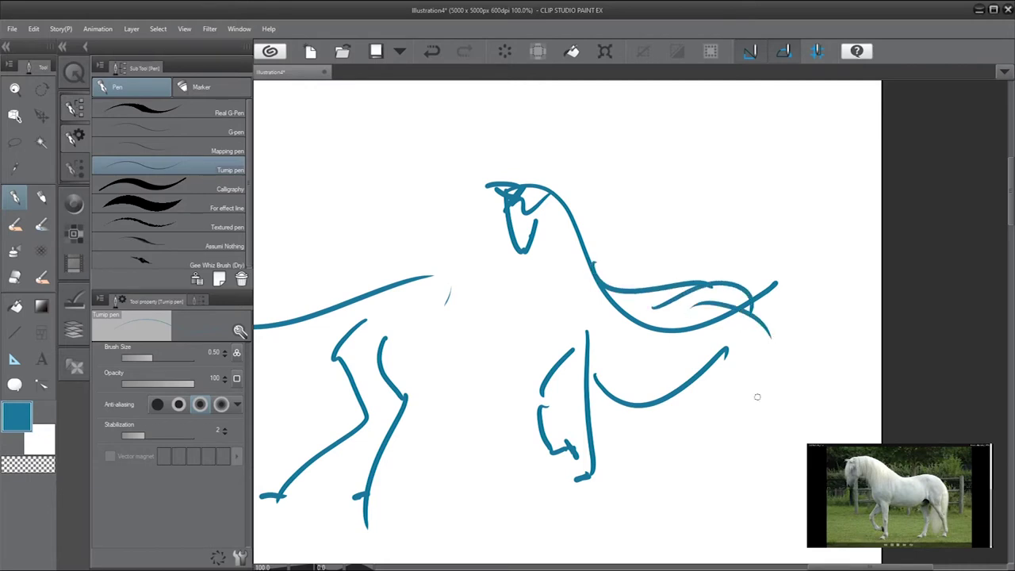
drag(592, 373, 729, 362)
drag(628, 395, 743, 350)
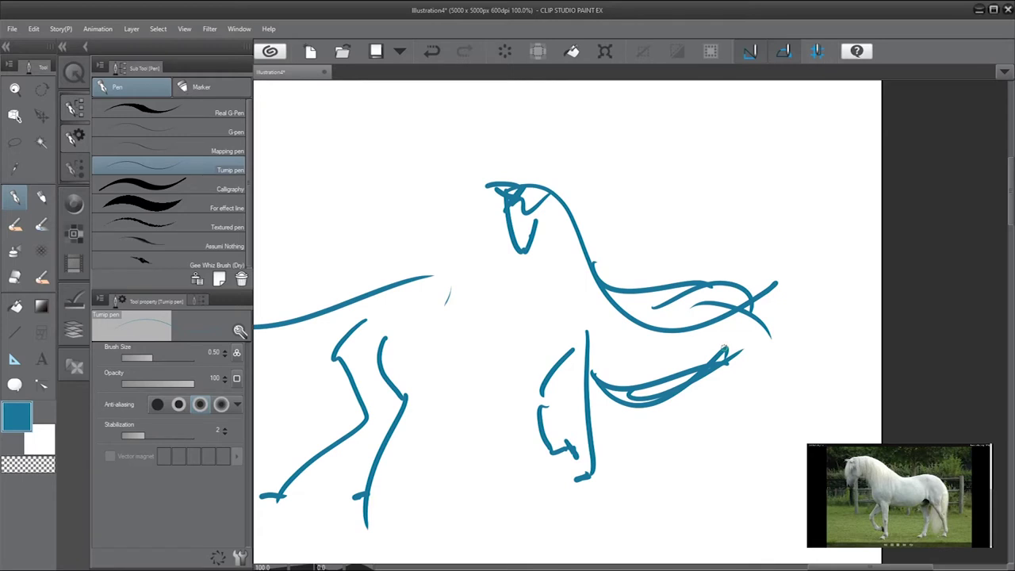
Step: Add the white horse's two hind legs with oval hooves, and a throat and chest contour
mouse_move(732, 314)
mouse_down()
mouse_move(755, 386)
mouse_move(752, 471)
mouse_up()
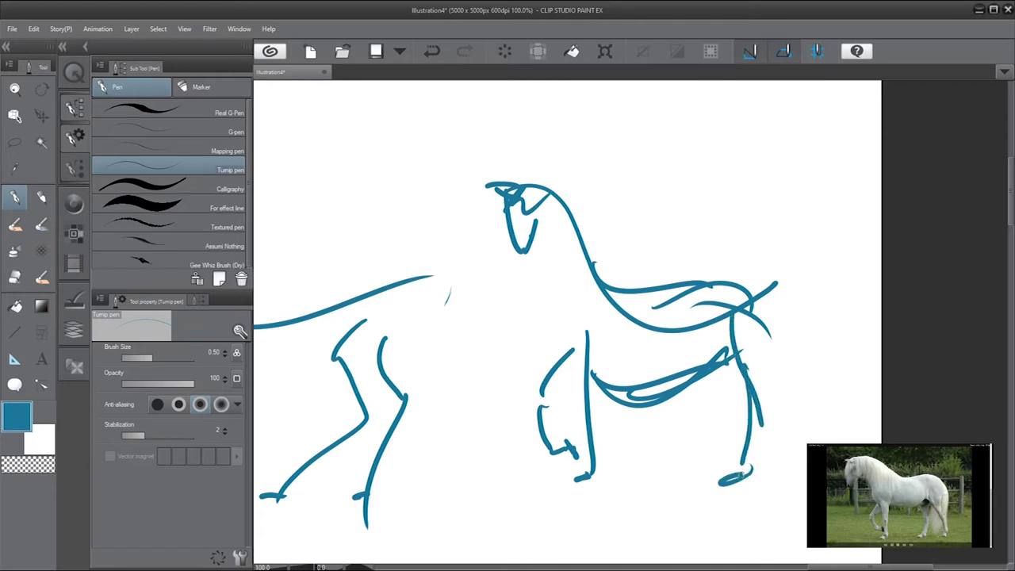
mouse_move(695, 386)
mouse_down()
mouse_move(706, 441)
mouse_move(655, 476)
mouse_move(676, 478)
mouse_up()
drag(537, 246, 553, 349)
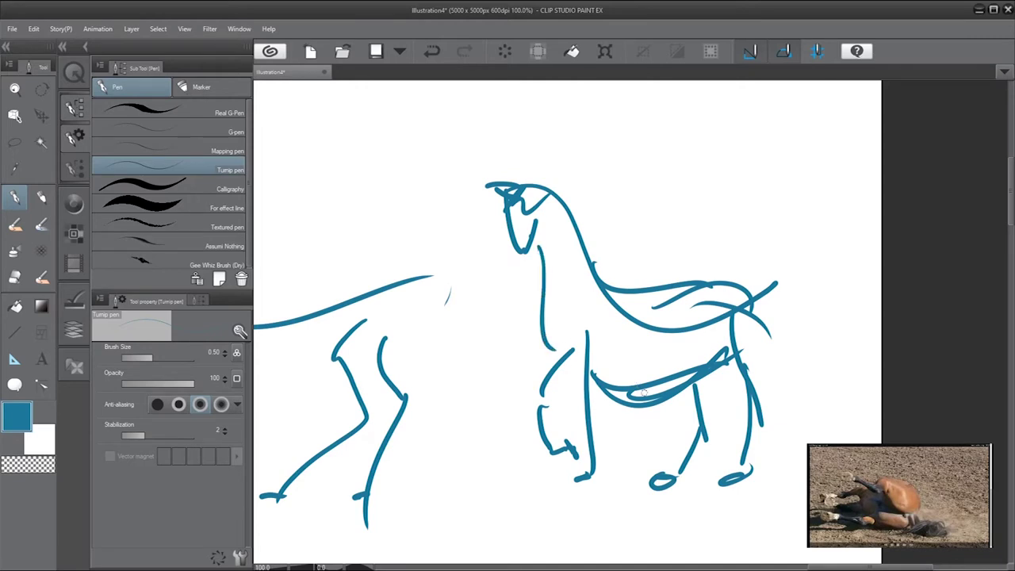
Step: Start the rolling horse on empty canvas with a large circle for the body and a raised leg ending in a looped hoof
drag(595, 475, 571, 292)
mouse_move(640, 428)
mouse_down()
mouse_move(567, 290)
mouse_move(602, 245)
mouse_up()
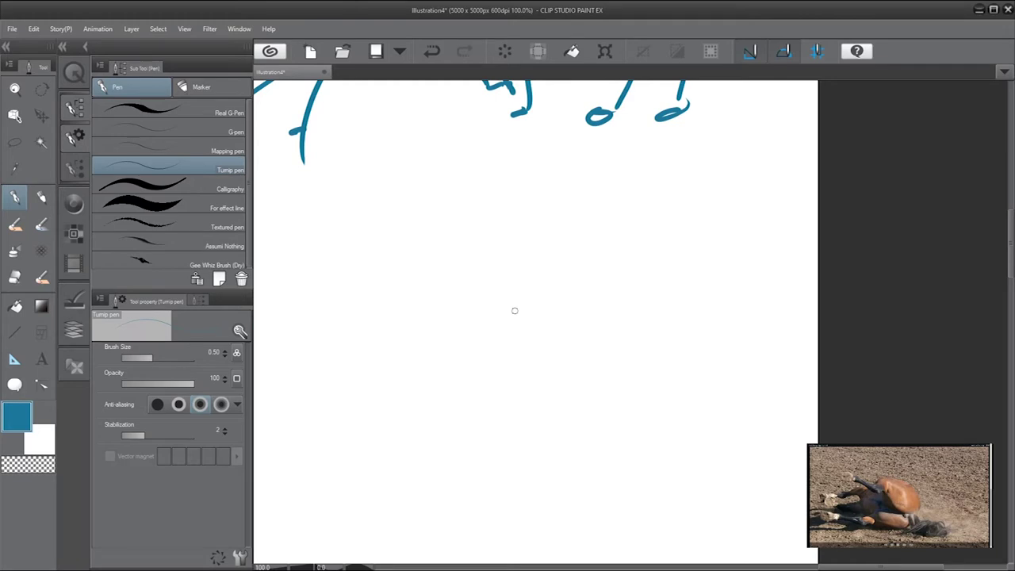
mouse_move(514, 310)
mouse_down()
mouse_move(506, 322)
mouse_move(567, 458)
mouse_move(591, 298)
mouse_move(408, 227)
mouse_move(428, 246)
mouse_up()
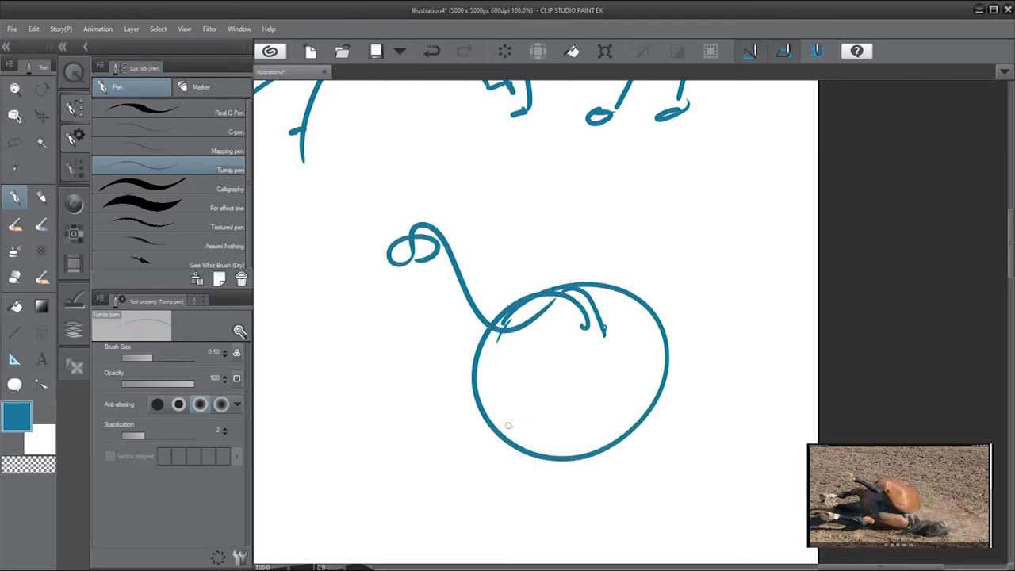
Step: Sketch the rolling horse's remaining legs stretching sideways from the circle, and its neck and head low on the opposite side
mouse_move(535, 435)
mouse_down()
mouse_move(352, 426)
mouse_move(365, 464)
mouse_move(353, 445)
mouse_up()
mouse_move(459, 379)
mouse_down()
mouse_move(381, 385)
mouse_move(406, 374)
mouse_up()
mouse_move(476, 346)
mouse_down()
mouse_move(360, 339)
mouse_move(372, 334)
mouse_move(330, 357)
mouse_move(370, 350)
mouse_up()
mouse_move(668, 369)
mouse_down()
mouse_move(680, 465)
mouse_move(718, 450)
mouse_up()
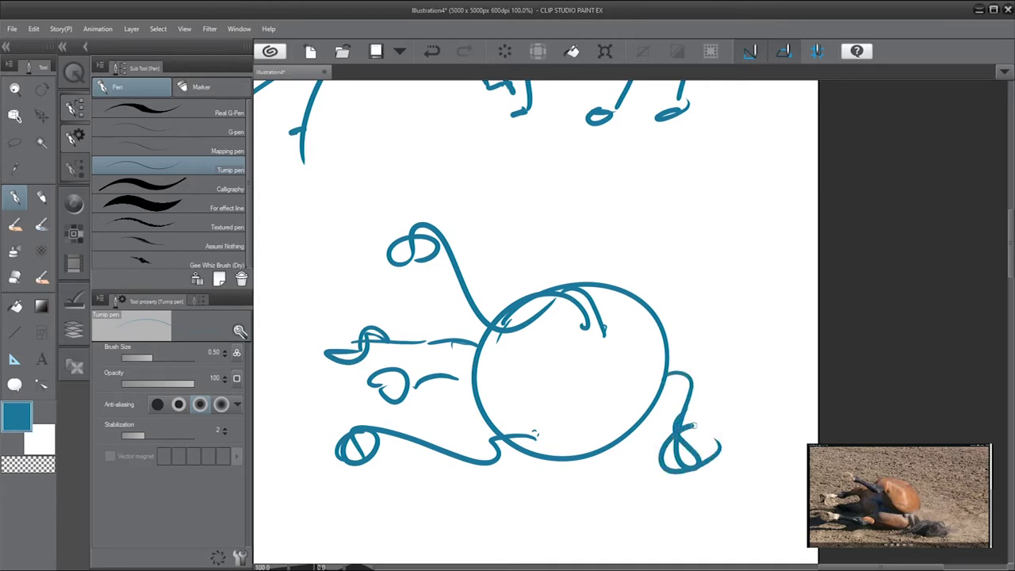
Step: Reinforce the rolling horse's haunch and body edge with short curved strokes, and add contour accents along the lower leg
mouse_move(538, 372)
mouse_down()
mouse_move(495, 350)
mouse_move(523, 387)
mouse_up()
drag(524, 387, 486, 357)
drag(510, 312, 551, 283)
mouse_move(501, 298)
mouse_down()
mouse_move(518, 300)
mouse_move(558, 270)
mouse_move(620, 287)
mouse_up()
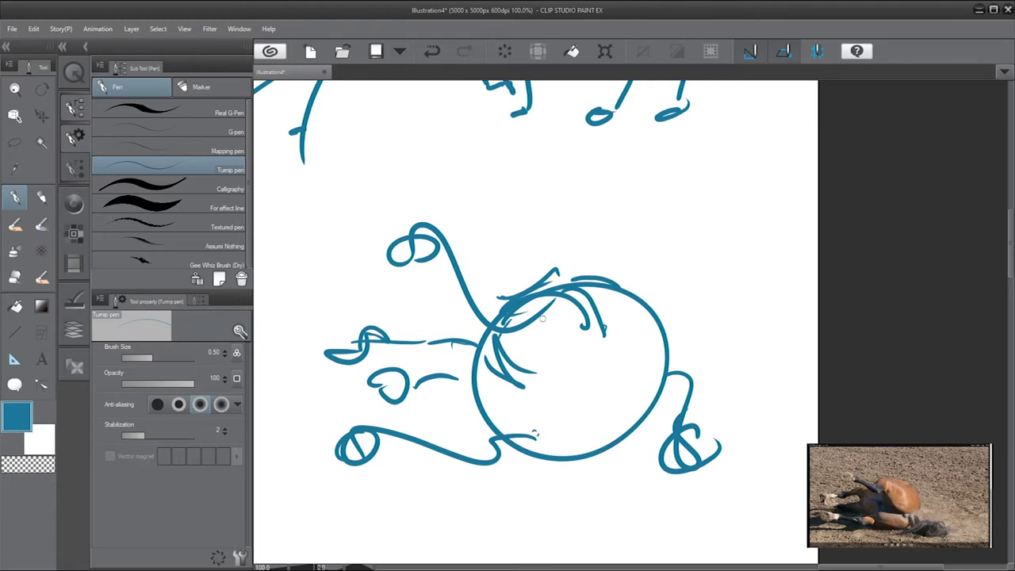
mouse_move(488, 418)
mouse_down()
mouse_move(496, 452)
mouse_move(460, 446)
mouse_up()
drag(449, 468, 412, 454)
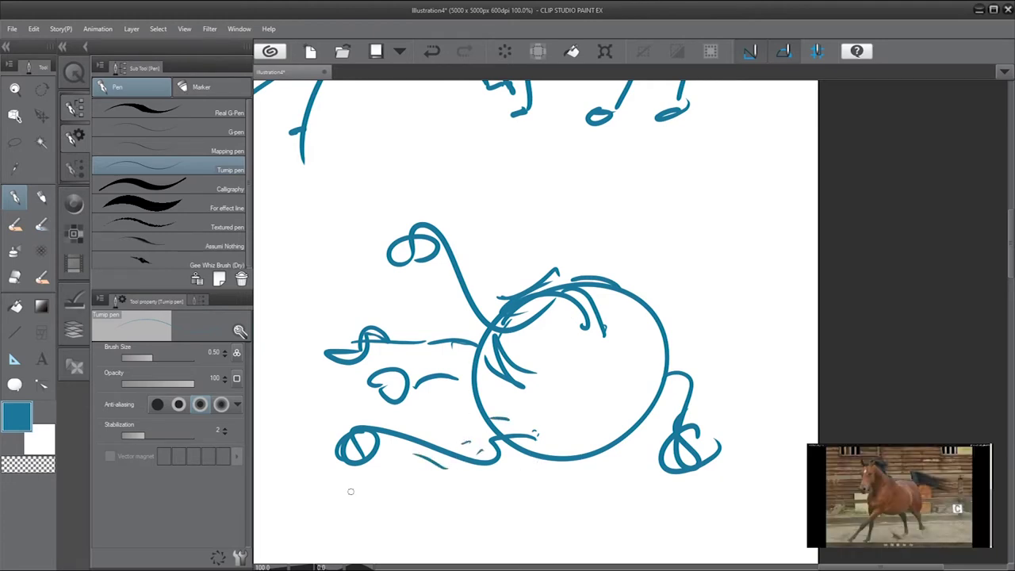
Step: Switch the drawing colour to green and start the running bay horse below with one S-curve from the head through the back
mouse_move(559, 430)
mouse_down()
mouse_move(551, 344)
mouse_move(574, 251)
mouse_move(421, 225)
mouse_up()
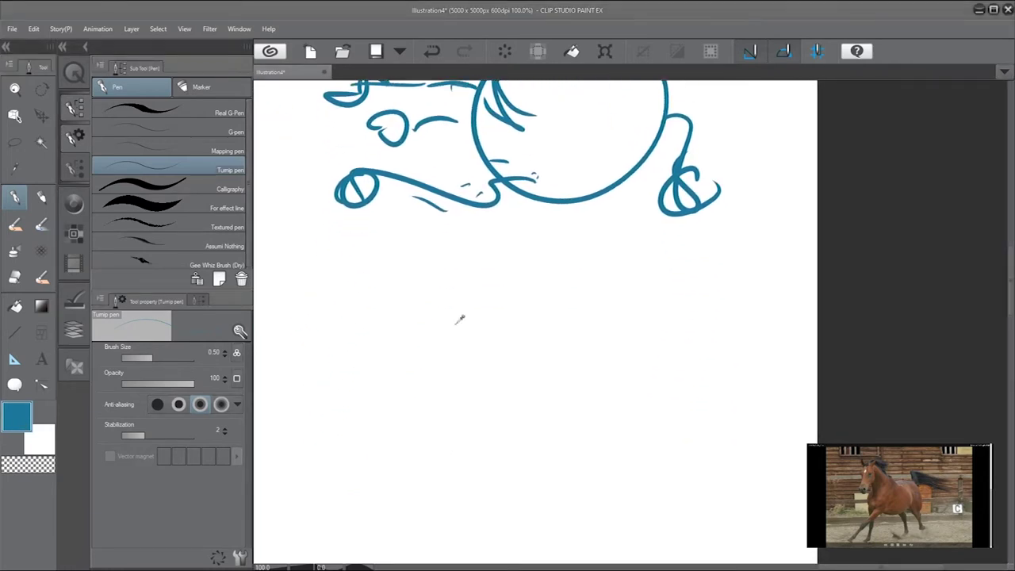
click(653, 182)
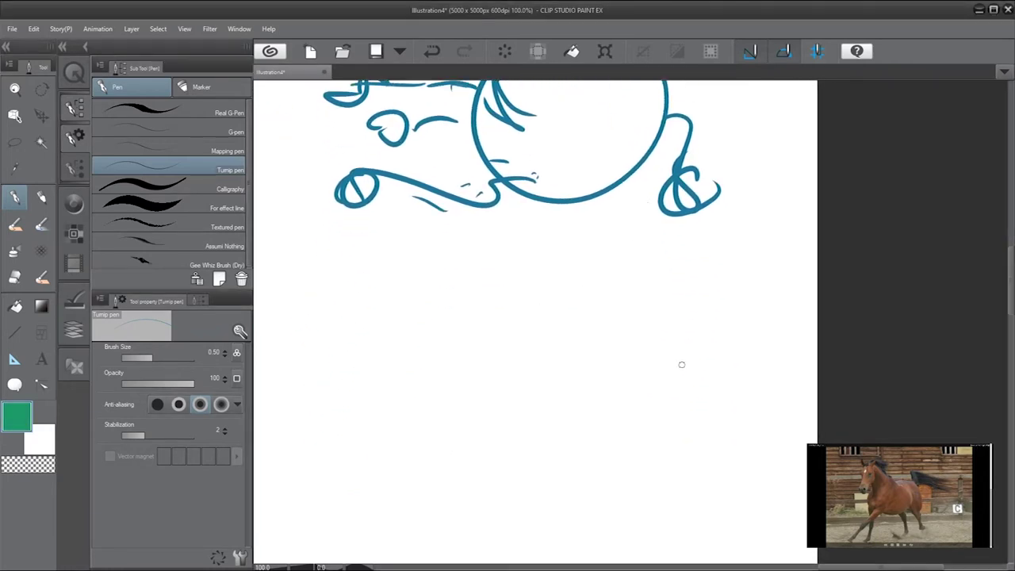
scroll(659, 334, down, 1)
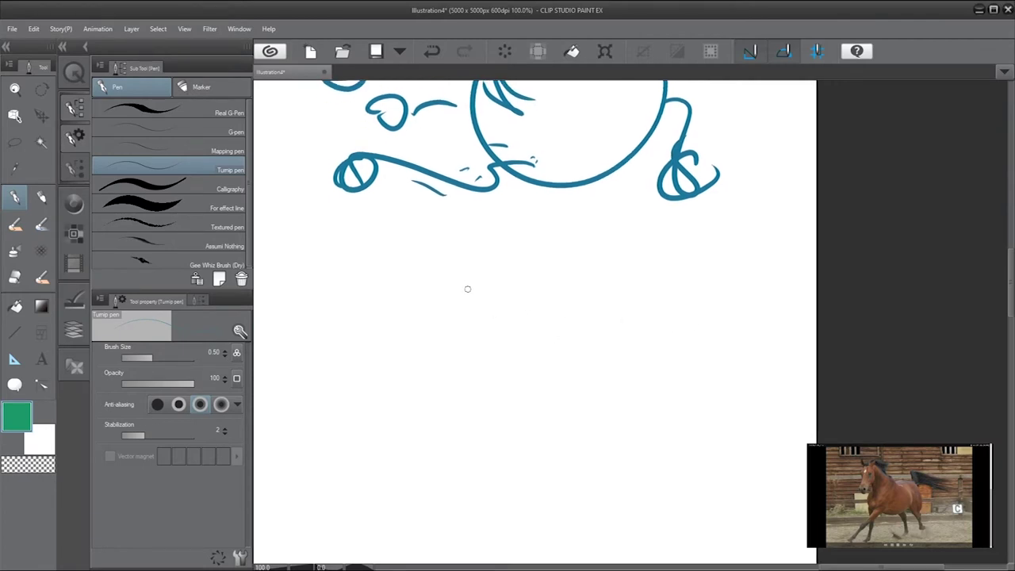
mouse_move(459, 271)
mouse_down()
mouse_move(482, 296)
mouse_move(663, 353)
mouse_up()
Step: Sketch the running horse's wedge-shaped head with its jaw and two ears
mouse_move(468, 245)
mouse_down()
mouse_move(427, 333)
mouse_move(475, 326)
mouse_move(478, 303)
mouse_move(468, 308)
mouse_up()
key(ctrl+z)
mouse_move(468, 261)
mouse_down()
mouse_move(501, 231)
mouse_move(489, 262)
mouse_move(446, 247)
mouse_move(454, 270)
mouse_up()
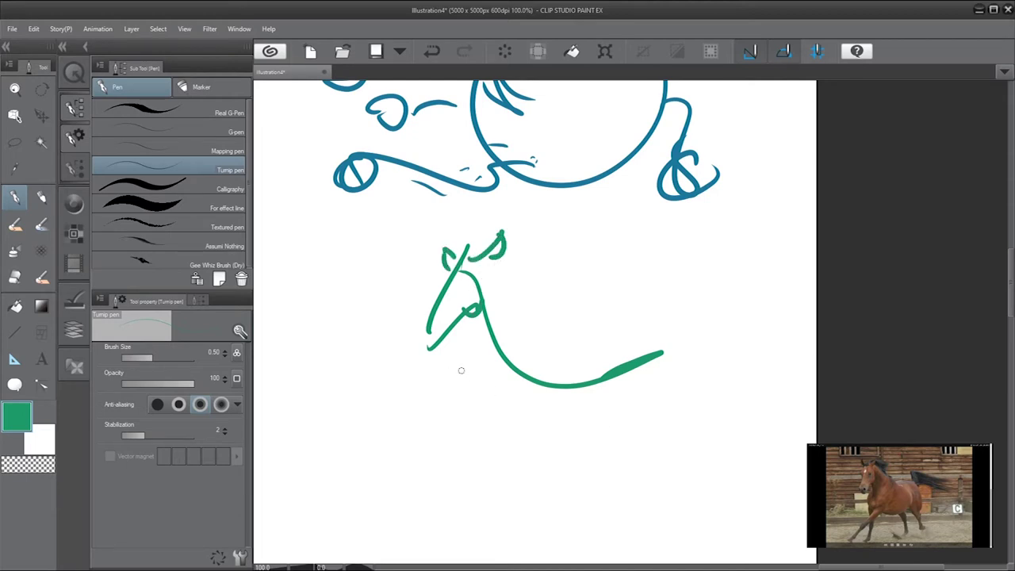
Step: Draw the running horse's neck and chest contour, rounded rump, withers and belly curves
mouse_move(474, 332)
mouse_down()
mouse_move(460, 390)
mouse_move(617, 387)
mouse_move(612, 398)
mouse_up()
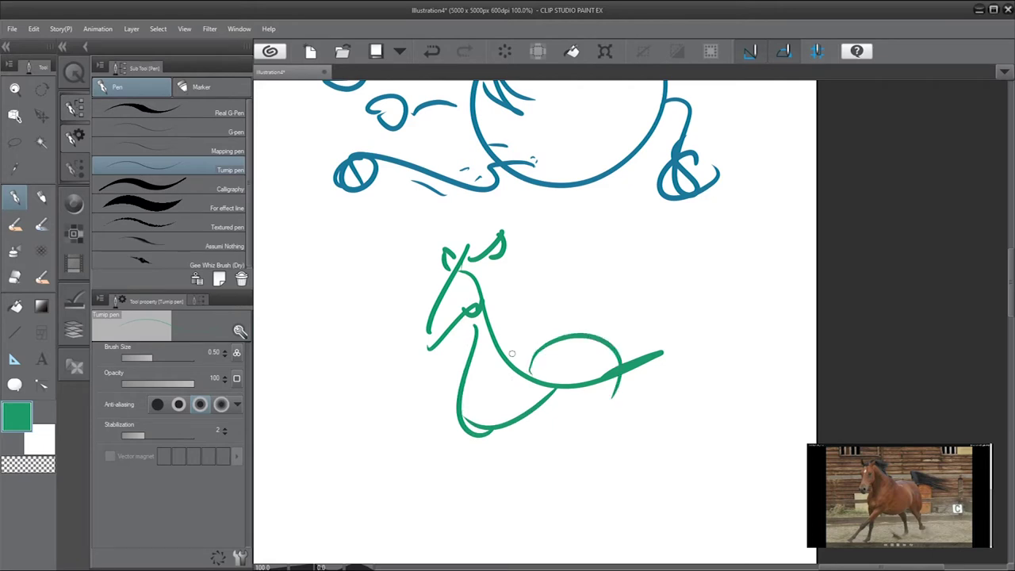
mouse_move(499, 325)
mouse_down()
mouse_move(530, 320)
mouse_move(548, 359)
mouse_up()
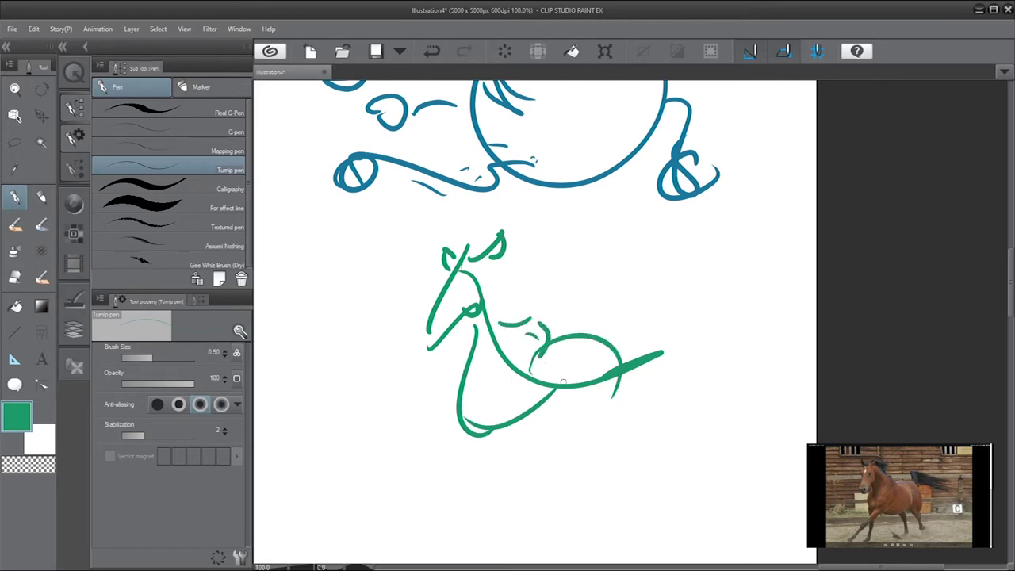
mouse_move(500, 415)
mouse_down()
mouse_move(586, 403)
mouse_move(583, 363)
mouse_up()
Step: Add the running horse's long forward-reaching front leg and its vertical front leg, both ending in small angular hooves
mouse_move(538, 432)
mouse_down()
mouse_move(601, 378)
mouse_move(486, 399)
mouse_move(349, 558)
mouse_up()
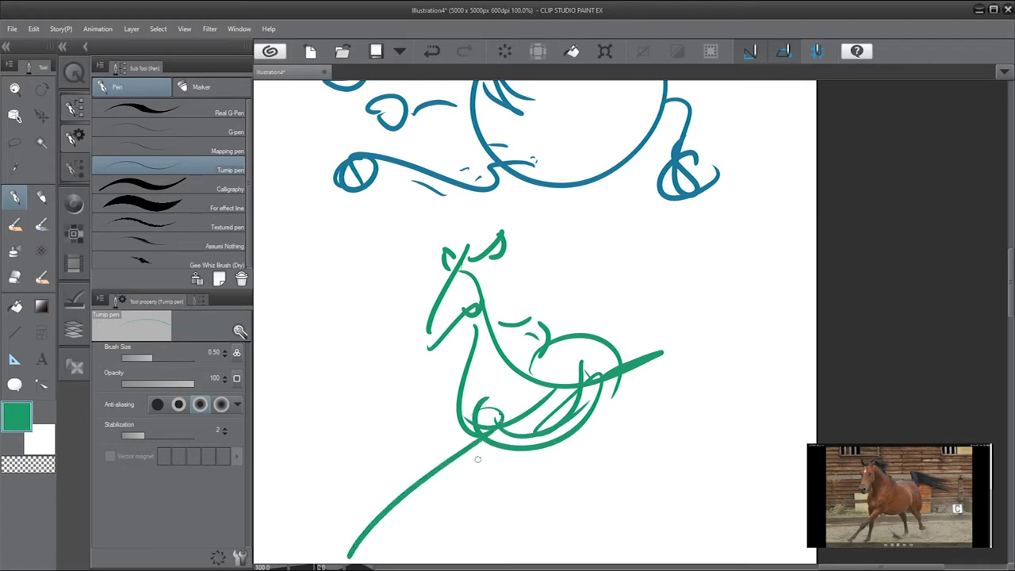
drag(459, 447, 448, 541)
drag(458, 460, 448, 544)
drag(521, 471, 487, 400)
mouse_move(420, 441)
mouse_down()
mouse_move(423, 510)
mouse_move(413, 506)
mouse_move(416, 487)
mouse_up()
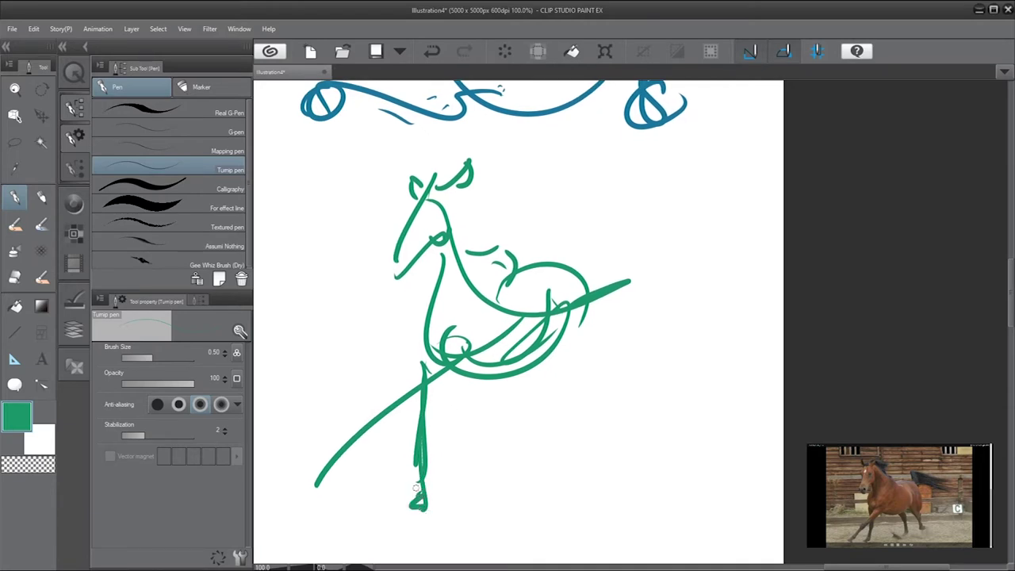
mouse_move(320, 464)
mouse_down()
mouse_move(323, 484)
mouse_move(338, 466)
mouse_up()
Step: Build up the running horse's shoulder line and chest with several overlapping strokes from throat to foreleg
drag(471, 284, 430, 341)
drag(441, 258, 404, 365)
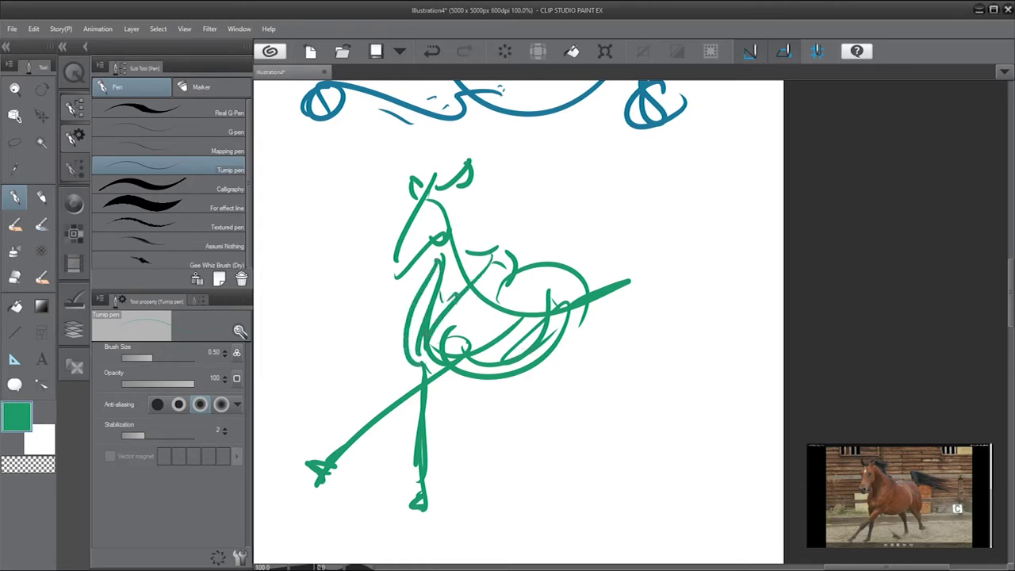
mouse_move(442, 251)
mouse_down()
mouse_move(389, 365)
mouse_move(423, 311)
mouse_move(415, 366)
mouse_up()
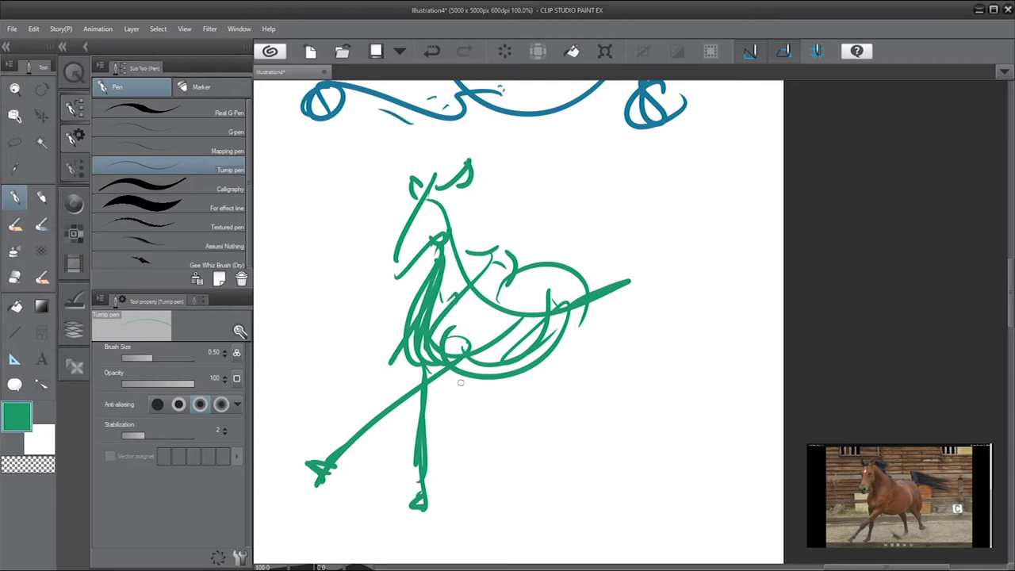
Step: Erase thin gaps through the heavy neck and chest strokes using transparent colour, then return to green
key(c)
drag(436, 257, 411, 322)
drag(429, 309, 406, 354)
drag(445, 282, 445, 359)
key(c)
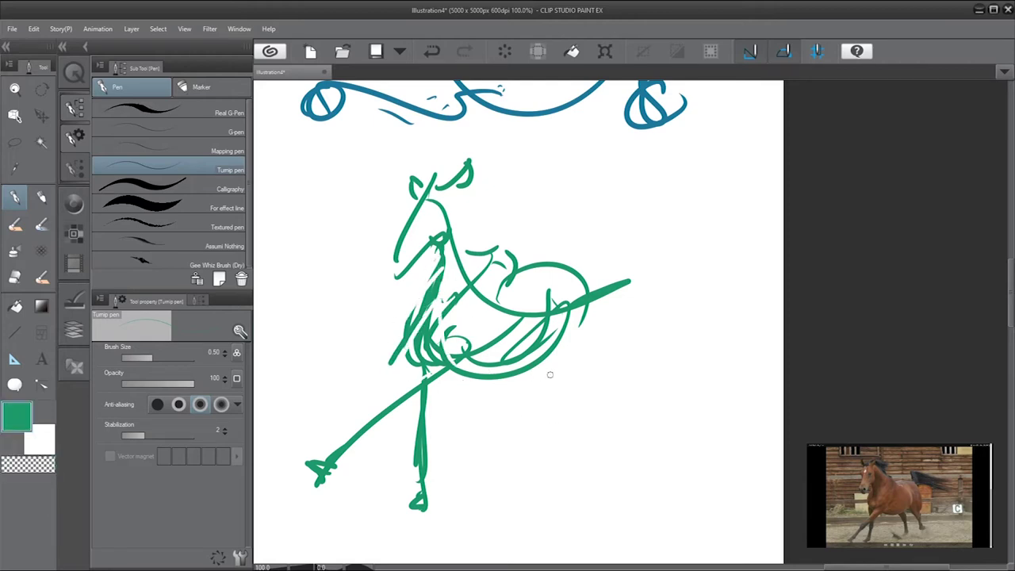
Step: Draw the running horse's two bent hind legs with scribbled hooves
mouse_move(516, 383)
mouse_down()
mouse_move(540, 419)
mouse_move(530, 473)
mouse_move(509, 496)
mouse_up()
mouse_move(566, 295)
mouse_down()
mouse_move(586, 313)
mouse_move(579, 464)
mouse_move(583, 450)
mouse_move(589, 464)
mouse_move(592, 438)
mouse_up()
key(ctrl+z)
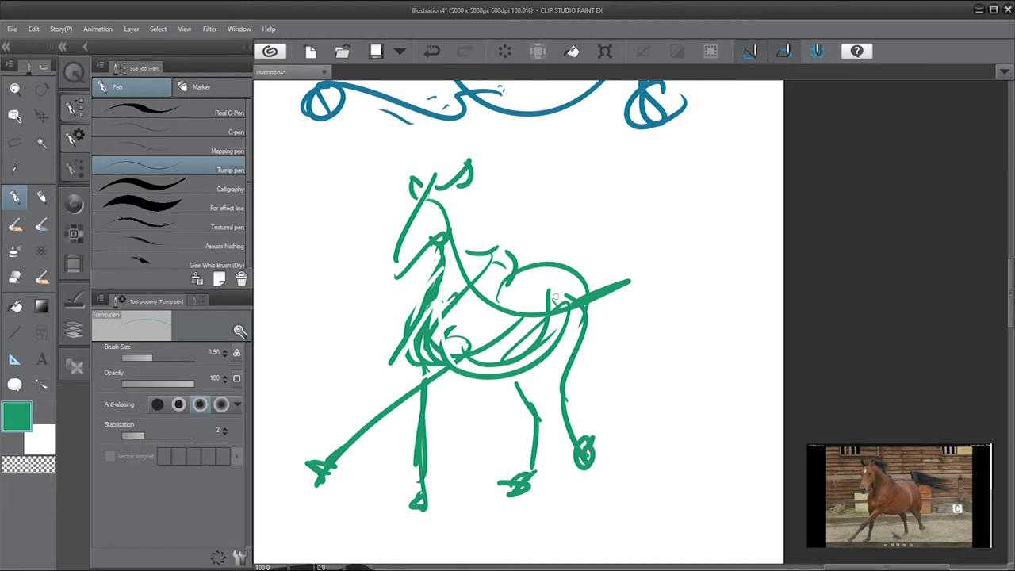
Step: Sketch the running horse's raised tail streaming out behind the rump and a windblown mane along the neck
mouse_move(565, 277)
mouse_down()
mouse_move(570, 234)
mouse_move(662, 245)
mouse_up()
mouse_move(637, 265)
mouse_down()
mouse_move(662, 209)
mouse_move(687, 207)
mouse_up()
drag(597, 248, 674, 264)
drag(476, 251, 472, 223)
mouse_move(446, 198)
mouse_down()
mouse_move(481, 186)
mouse_move(471, 203)
mouse_move(479, 208)
mouse_up()
mouse_move(476, 209)
mouse_down()
mouse_move(488, 219)
mouse_move(459, 245)
mouse_up()
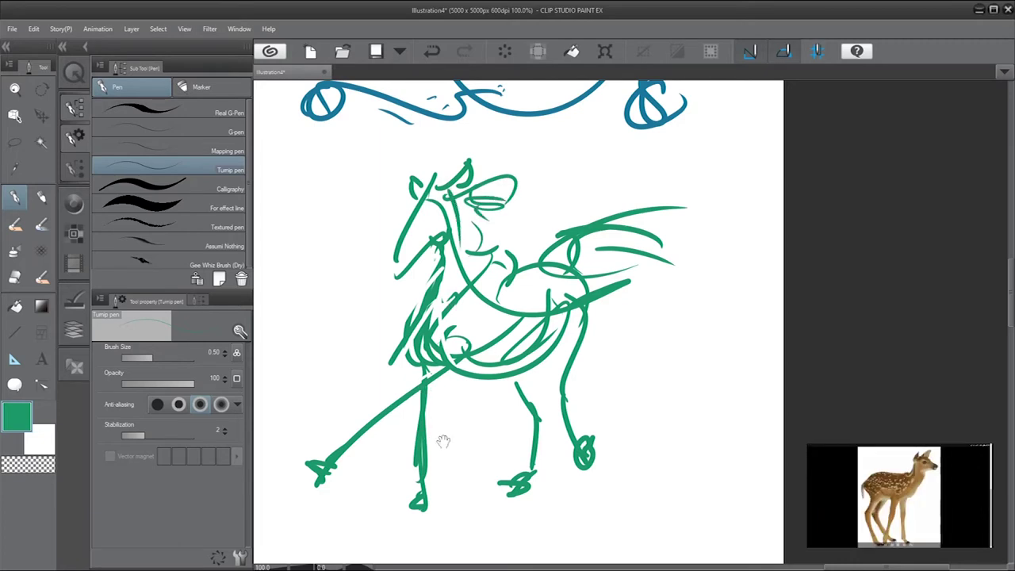
Step: Bring a blank stretch of canvas beside the blue sketches into view for the standing fawn gesture
drag(517, 458, 535, 282)
mouse_move(548, 397)
mouse_down()
mouse_move(617, 262)
mouse_move(746, 423)
mouse_up()
drag(508, 274, 681, 437)
mouse_move(531, 334)
mouse_down()
mouse_move(589, 431)
mouse_move(653, 476)
mouse_move(667, 437)
mouse_move(735, 369)
mouse_move(655, 411)
mouse_up()
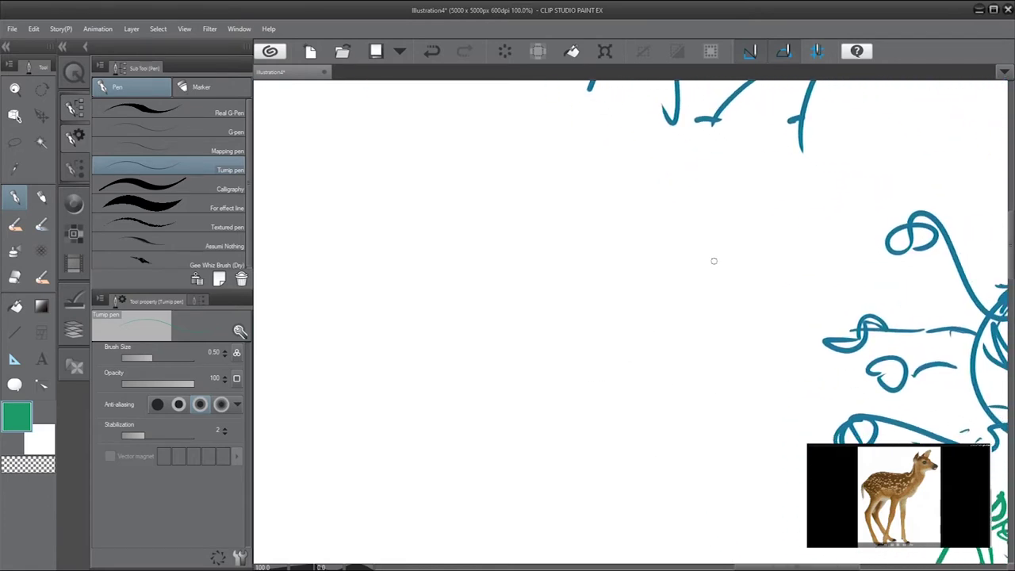
mouse_move(723, 238)
mouse_down()
mouse_move(574, 328)
mouse_move(513, 281)
mouse_up()
key(ctrl+z)
mouse_move(714, 189)
mouse_down()
mouse_move(661, 242)
mouse_move(480, 270)
mouse_up()
key(ctrl+z)
mouse_move(765, 175)
mouse_down()
mouse_move(677, 182)
mouse_move(453, 278)
mouse_up()
key(ctrl+z)
mouse_move(716, 195)
mouse_down()
mouse_move(668, 243)
mouse_move(462, 292)
mouse_up()
key(ctrl+z)
Step: Draw the fawn's flowing neck-and-back curve in green with a right-facing wedge-shaped head and two ears
drag(718, 181, 416, 326)
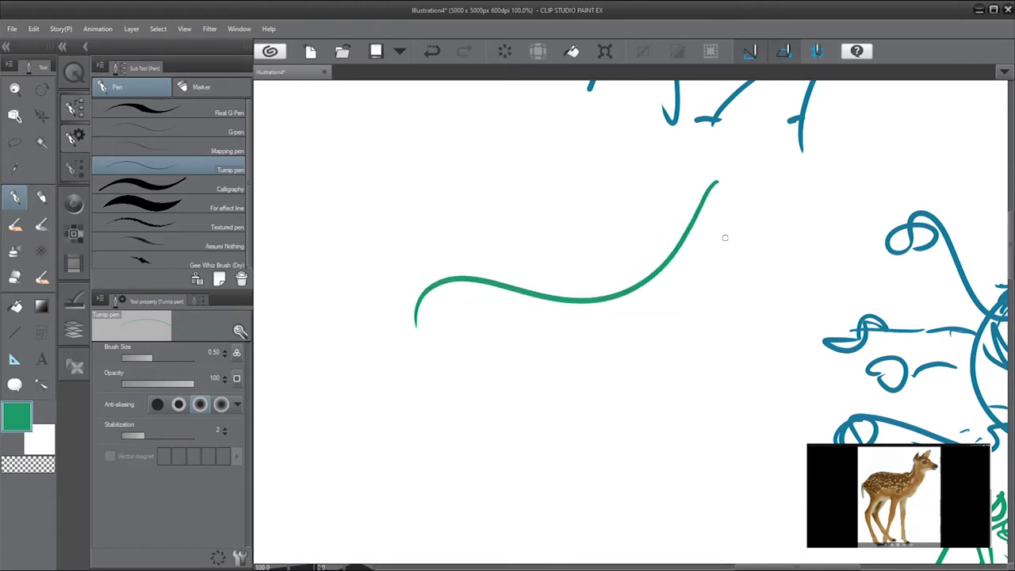
mouse_move(714, 169)
mouse_down()
mouse_move(806, 207)
mouse_move(712, 236)
mouse_up()
key(ctrl+z)
drag(782, 206, 711, 221)
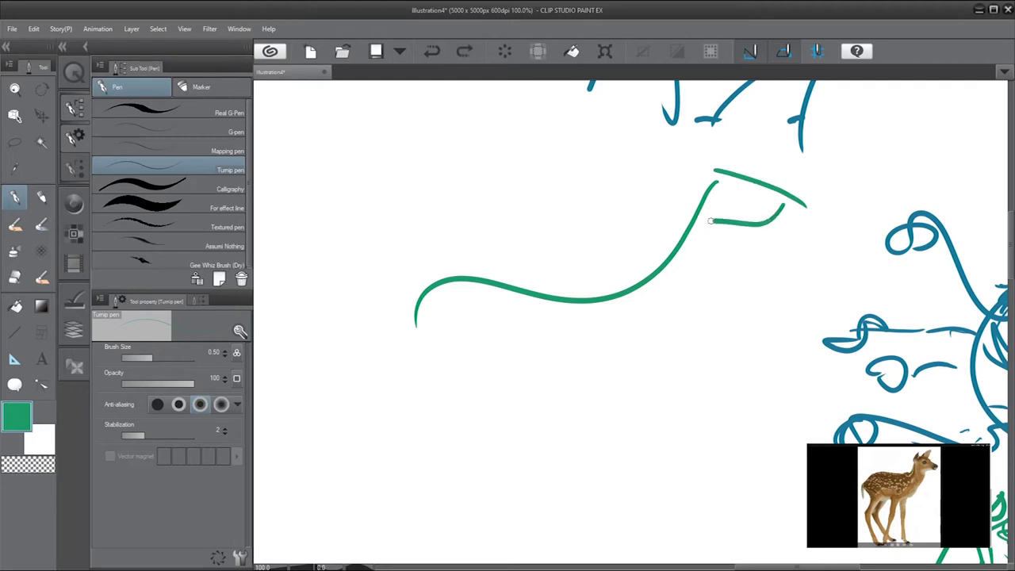
key(ctrl+z)
drag(794, 206, 702, 238)
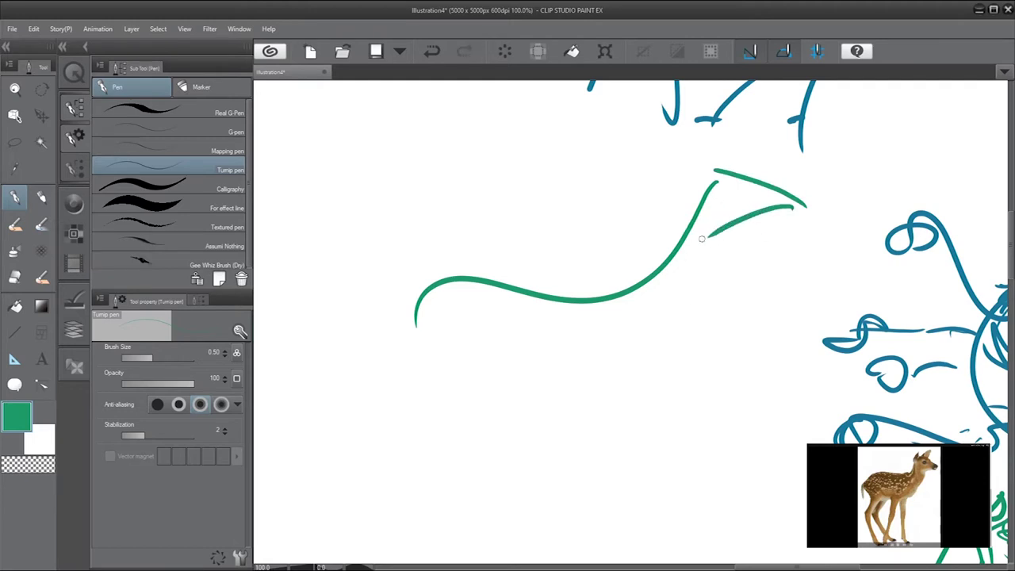
mouse_move(718, 187)
mouse_down()
mouse_move(718, 163)
mouse_move(700, 207)
mouse_up()
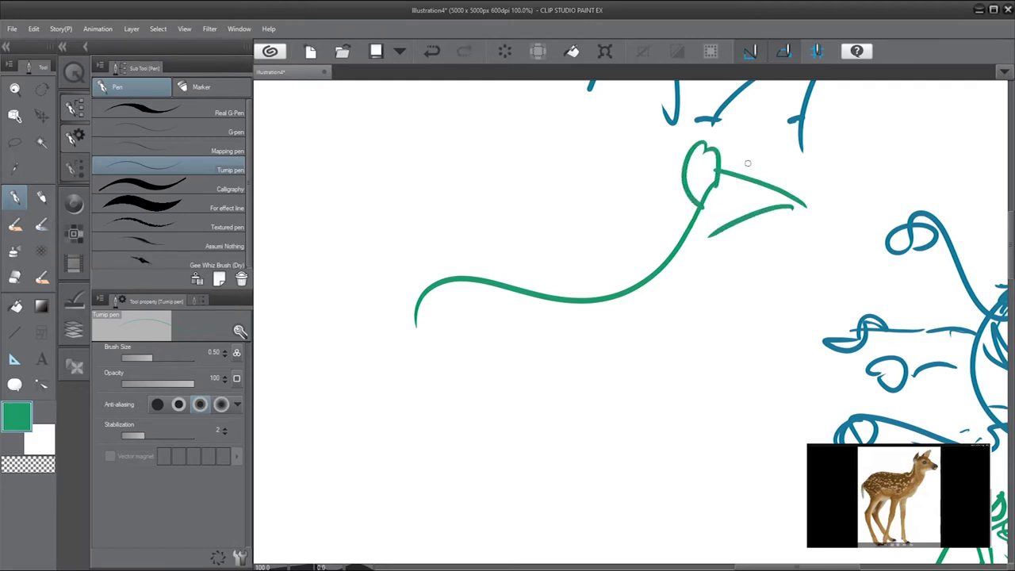
drag(747, 162, 751, 173)
Step: Sketch the fawn's throat and chest with overlapping strokes, and add the shoulder bump and a second back line
mouse_move(733, 220)
mouse_down()
mouse_move(672, 340)
mouse_move(641, 346)
mouse_up()
drag(695, 318, 715, 250)
drag(714, 264, 655, 323)
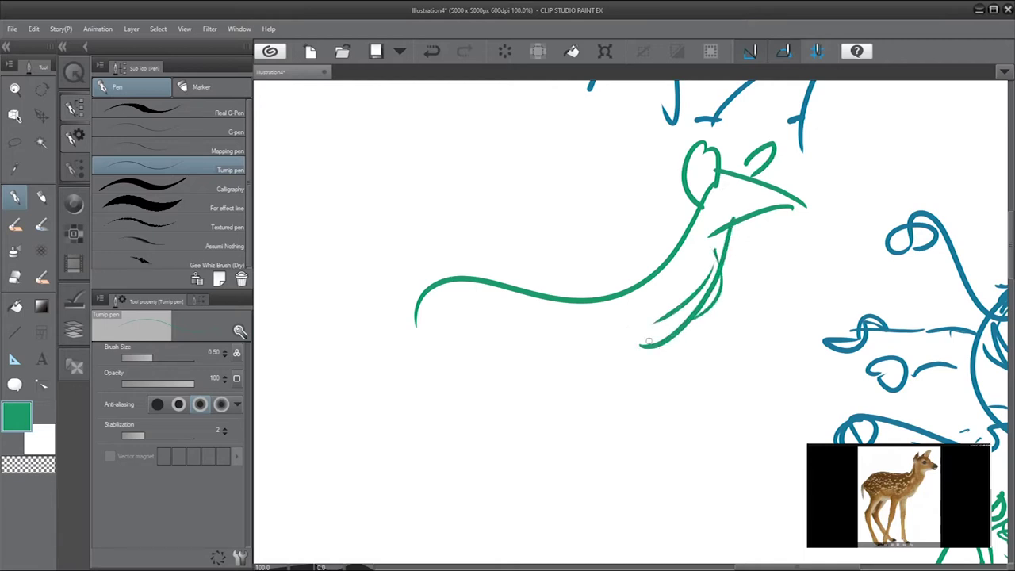
mouse_move(649, 273)
mouse_down()
mouse_move(598, 305)
mouse_move(497, 296)
mouse_up()
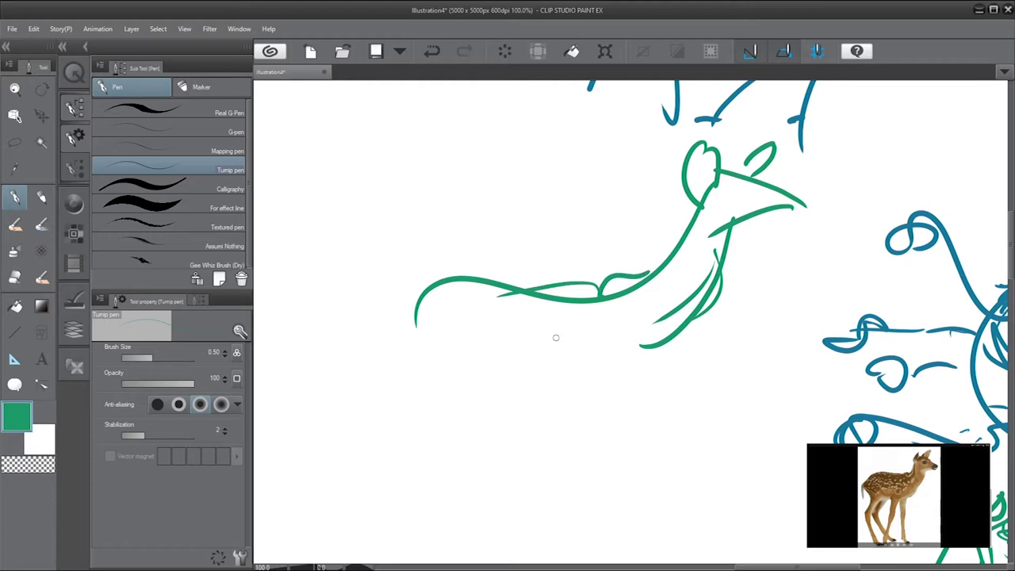
key(ctrl+z)
drag(606, 290, 476, 284)
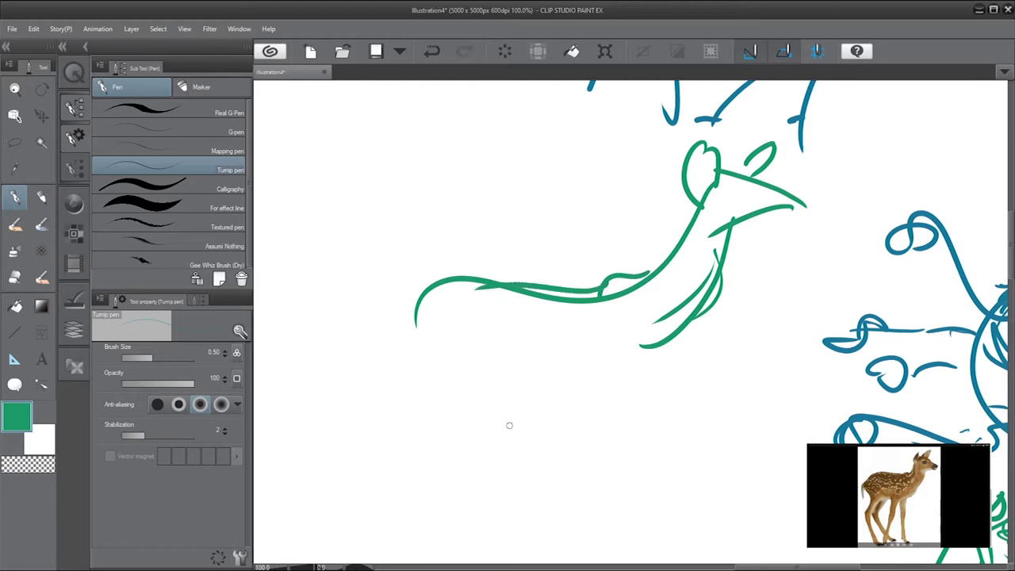
mouse_move(573, 354)
mouse_down()
mouse_move(526, 495)
mouse_move(520, 563)
mouse_up()
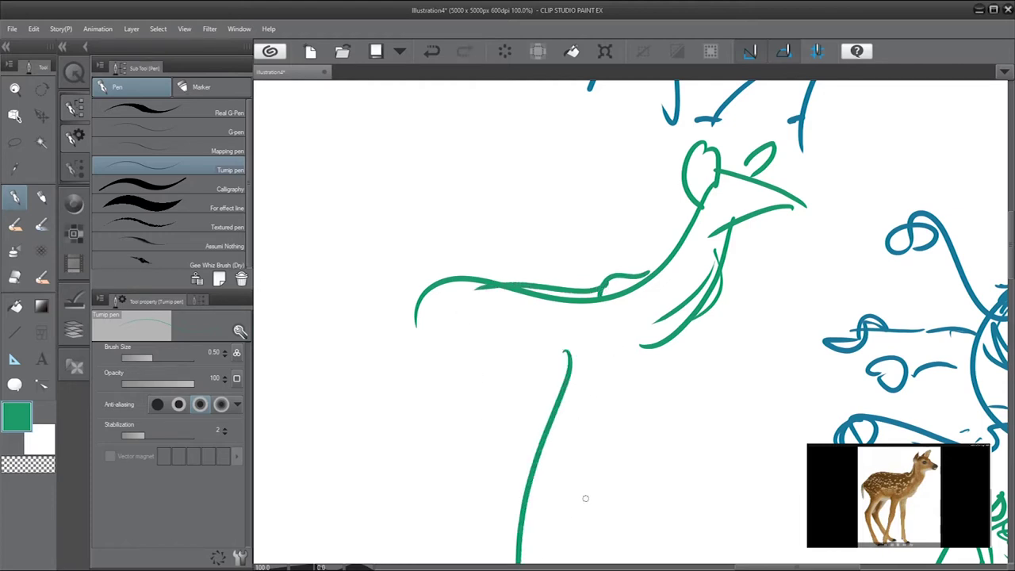
key(ctrl+z)
drag(582, 358, 479, 538)
key(ctrl+z)
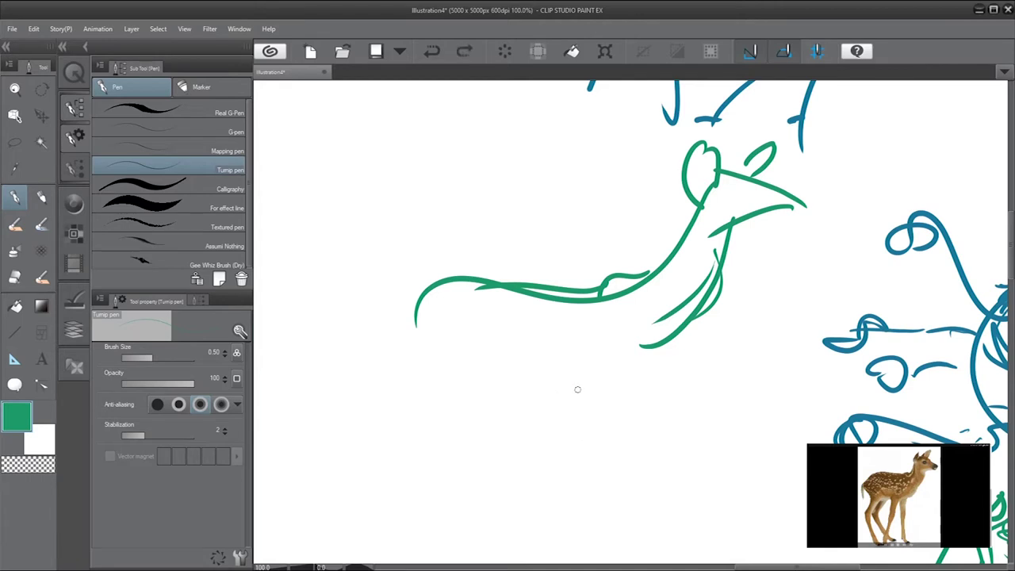
drag(593, 349, 509, 560)
key(ctrl+z)
Step: Draw the fawn's two long forelegs, one slanting back and one nearly upright, with small scribbled hooves
mouse_move(607, 341)
mouse_down()
mouse_move(527, 486)
mouse_move(504, 553)
mouse_move(498, 530)
mouse_move(515, 527)
mouse_move(503, 533)
mouse_up()
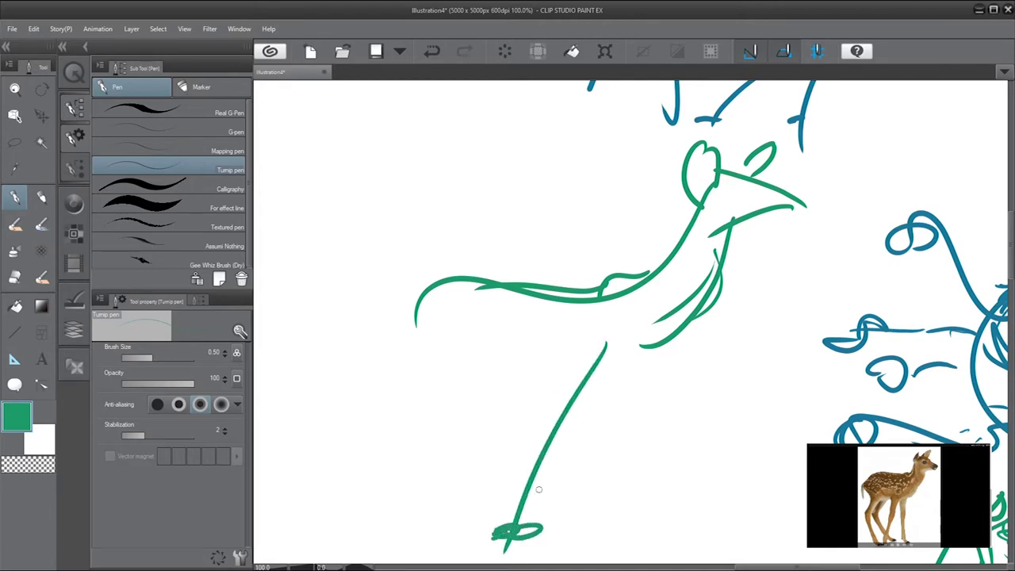
drag(516, 492, 508, 523)
mouse_move(613, 361)
mouse_down()
mouse_move(596, 539)
mouse_move(618, 543)
mouse_move(601, 537)
mouse_up()
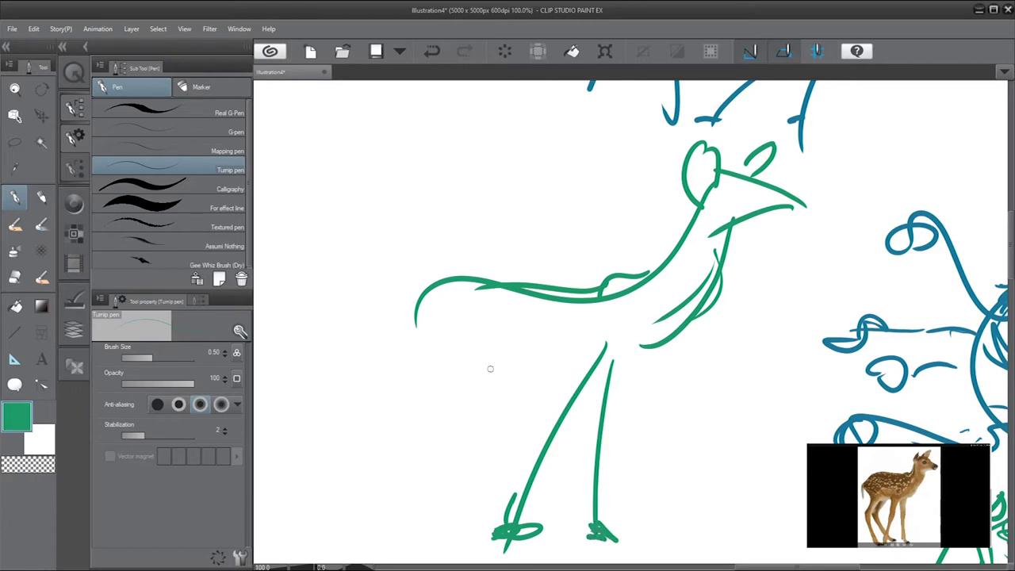
Step: Draw the fawn's two bent hind legs, angled at the hocks and ending in small hooves
drag(472, 343, 442, 386)
key(ctrl+z)
mouse_move(503, 339)
mouse_down()
mouse_move(453, 388)
mouse_move(448, 516)
mouse_up()
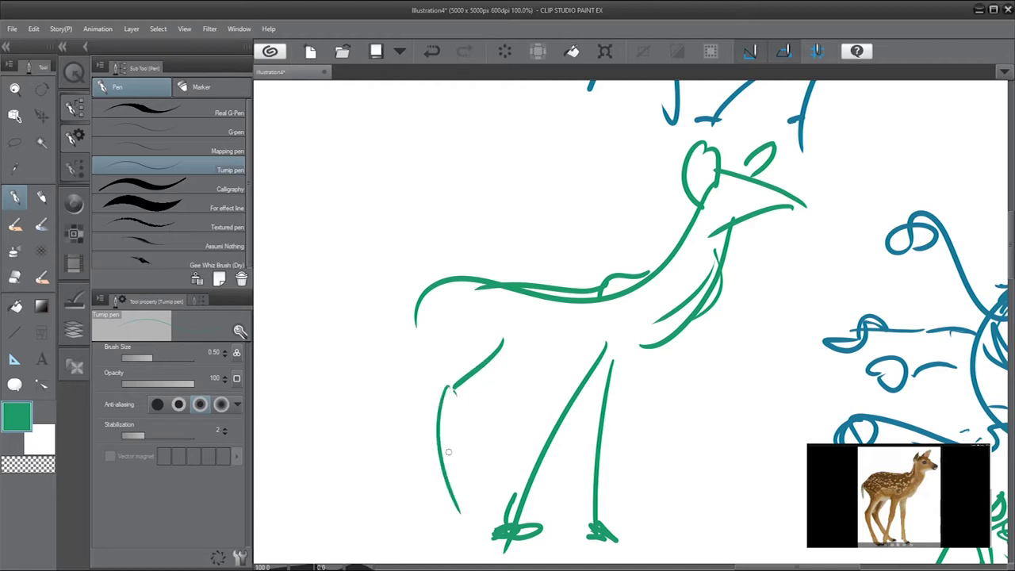
drag(441, 383, 475, 530)
mouse_move(514, 343)
mouse_down()
mouse_move(472, 465)
mouse_move(500, 522)
mouse_up()
Step: Reshape the fawn's rump and thigh with tighter curves and erase the old outer rump line using transparent colour
drag(570, 297, 475, 357)
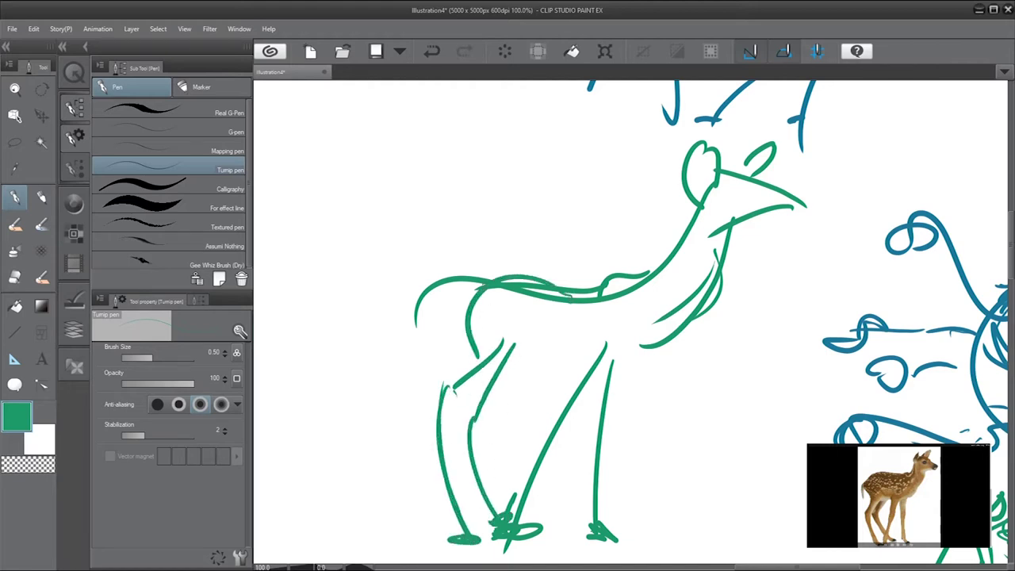
drag(484, 275, 454, 383)
key(c)
mouse_move(419, 292)
mouse_down()
mouse_move(409, 317)
mouse_move(476, 273)
mouse_up()
key(c)
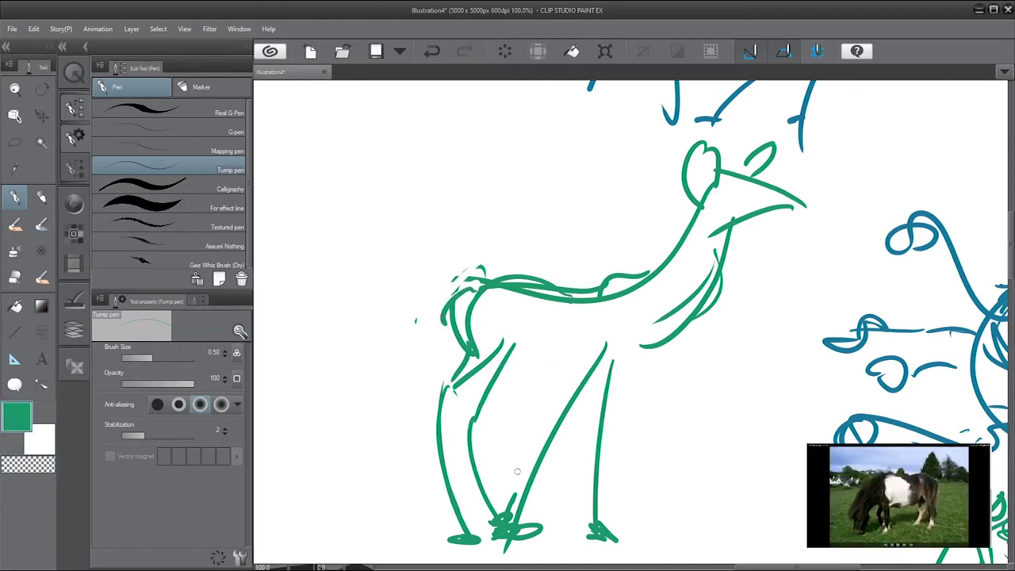
Step: Draw a green S-curve in a blank area for the grazing pony's lowered neck and back
key(c)
drag(411, 324, 596, 322)
mouse_move(468, 224)
mouse_down()
mouse_move(580, 308)
mouse_move(608, 309)
mouse_move(619, 330)
mouse_up()
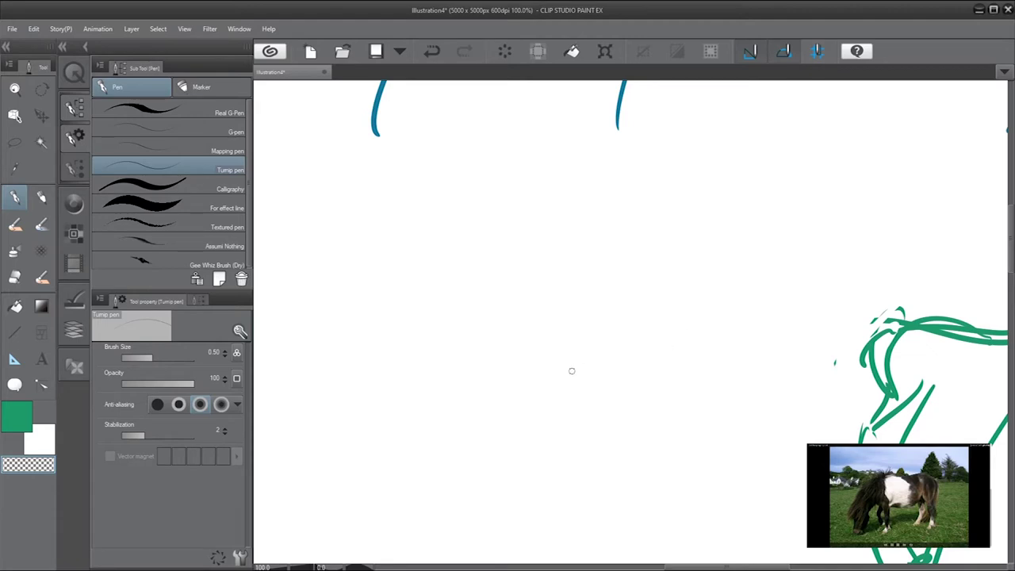
key(c)
mouse_move(444, 414)
mouse_down()
mouse_move(526, 282)
mouse_move(710, 265)
mouse_up()
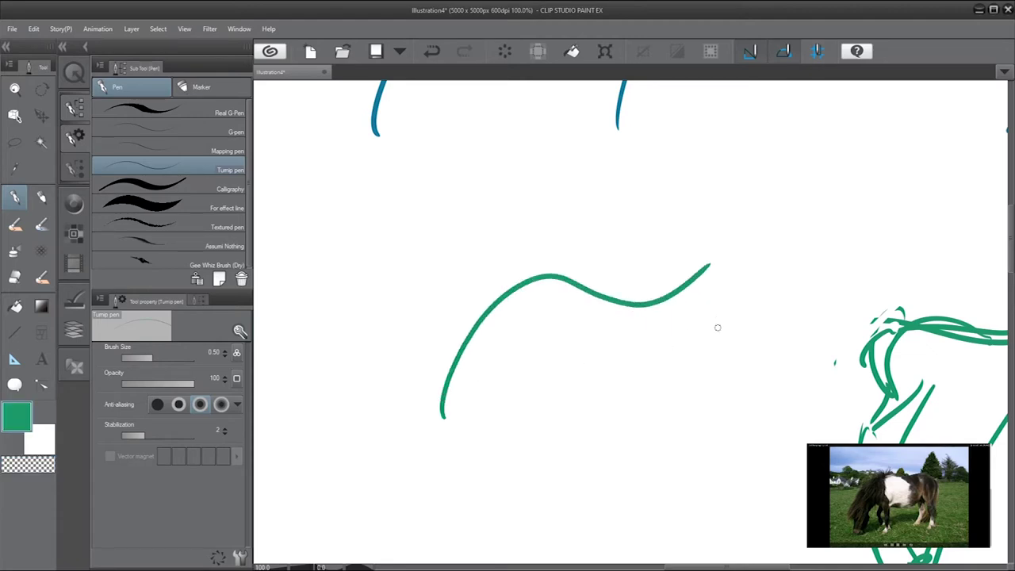
Step: Sketch the pony's lowered head with muzzle and cheek, and add a shaggy forelock and mane along the neck
mouse_move(442, 416)
mouse_down()
mouse_move(453, 453)
mouse_move(442, 457)
mouse_up()
mouse_move(473, 379)
mouse_down()
mouse_move(481, 409)
mouse_move(454, 470)
mouse_up()
mouse_move(473, 380)
mouse_down()
mouse_move(474, 430)
mouse_move(432, 452)
mouse_move(436, 407)
mouse_move(478, 324)
mouse_up()
drag(422, 414, 476, 335)
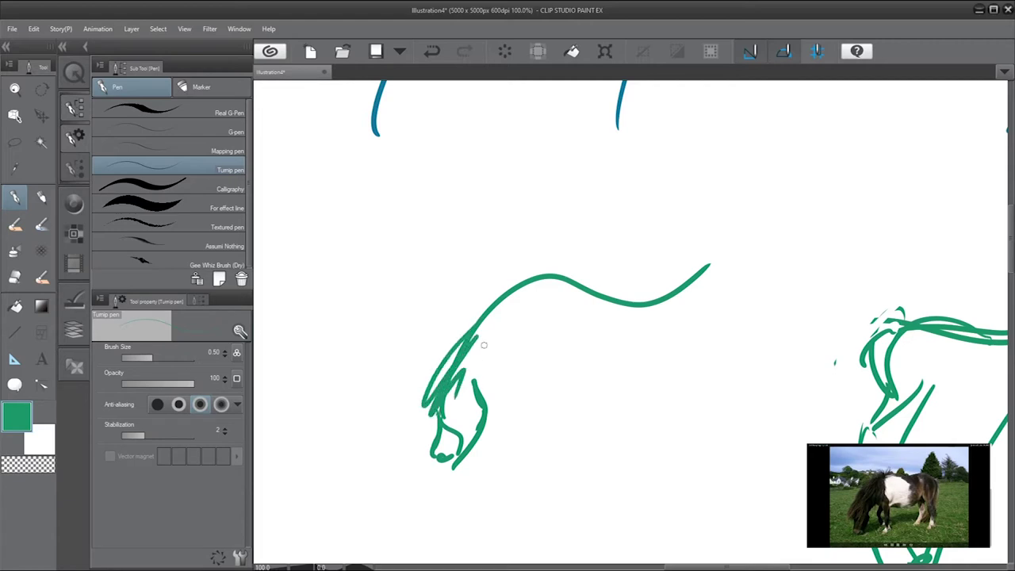
drag(457, 398, 520, 299)
Step: Draw the grazing pony's two short forelegs with filled hooves
mouse_move(549, 356)
mouse_down()
mouse_move(544, 442)
mouse_move(556, 453)
mouse_up()
mouse_move(546, 459)
mouse_down()
mouse_move(537, 461)
mouse_move(541, 449)
mouse_up()
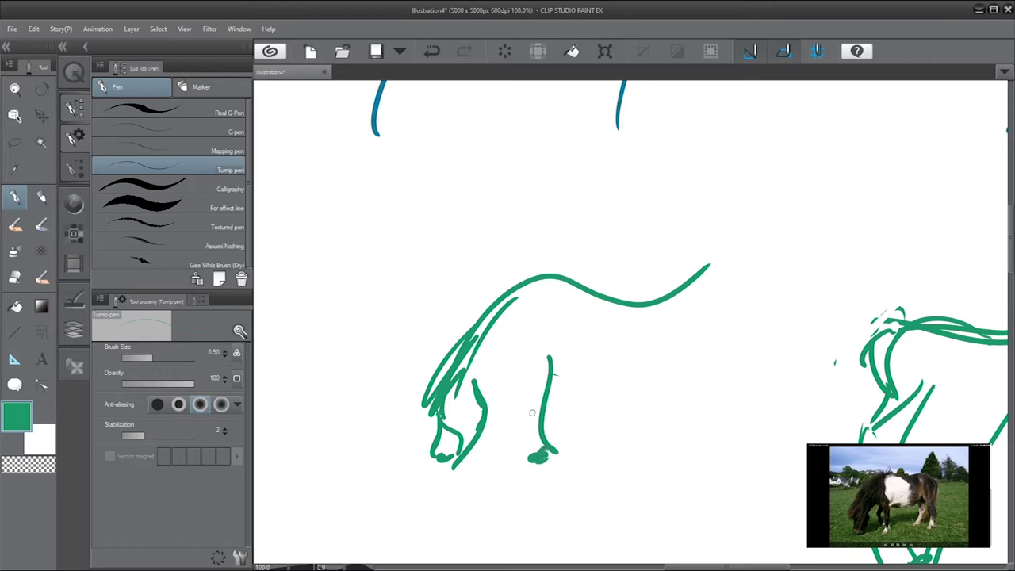
drag(539, 366, 517, 406)
drag(517, 410, 522, 441)
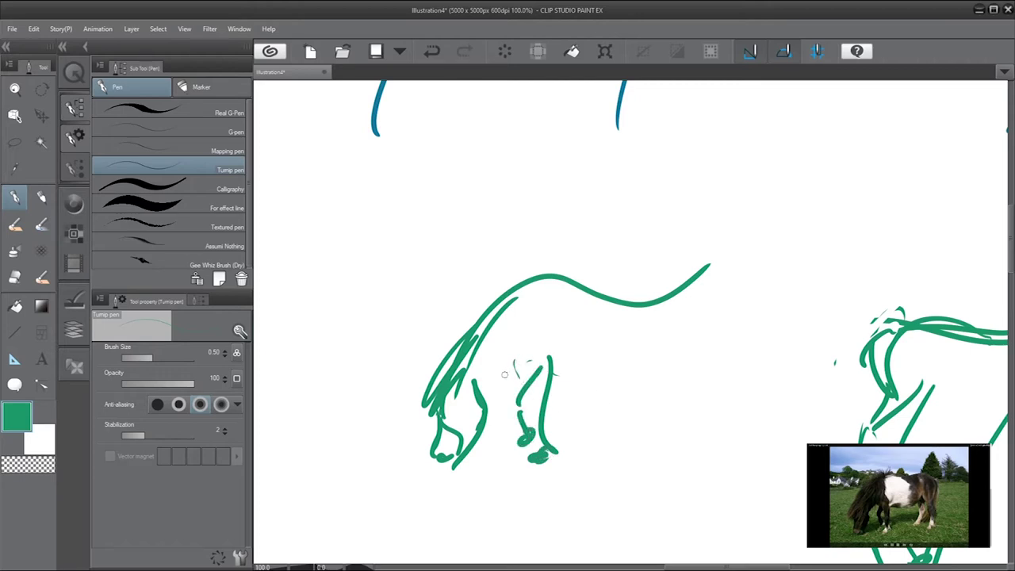
Step: Outline the pony's chest, round belly, dipped back and rounded rump
drag(508, 369, 487, 390)
mouse_move(489, 384)
mouse_down()
mouse_move(533, 365)
mouse_move(568, 389)
mouse_move(679, 351)
mouse_up()
drag(586, 396, 649, 371)
drag(639, 378, 660, 351)
mouse_move(560, 281)
mouse_down()
mouse_move(635, 289)
mouse_move(683, 268)
mouse_move(726, 309)
mouse_move(706, 380)
mouse_up()
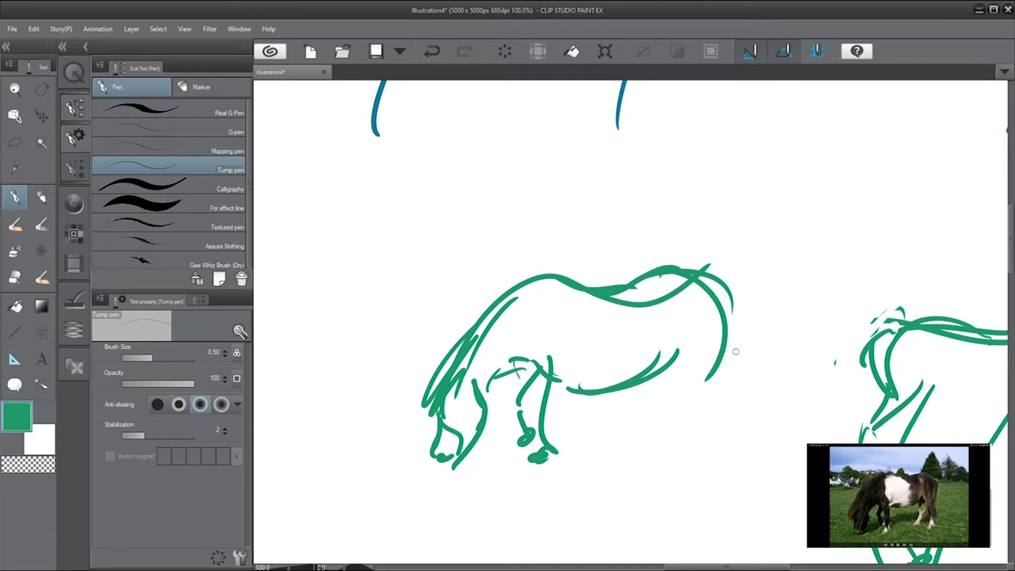
Step: Clean up the pony's rump outline with transparent colour, then add an inner haunch curve in green
key(c)
mouse_move(726, 311)
mouse_down()
mouse_move(730, 272)
mouse_move(734, 286)
mouse_move(699, 267)
mouse_move(735, 308)
mouse_move(701, 273)
mouse_move(667, 296)
mouse_move(698, 299)
mouse_move(708, 395)
mouse_up()
key(c)
drag(679, 284, 694, 368)
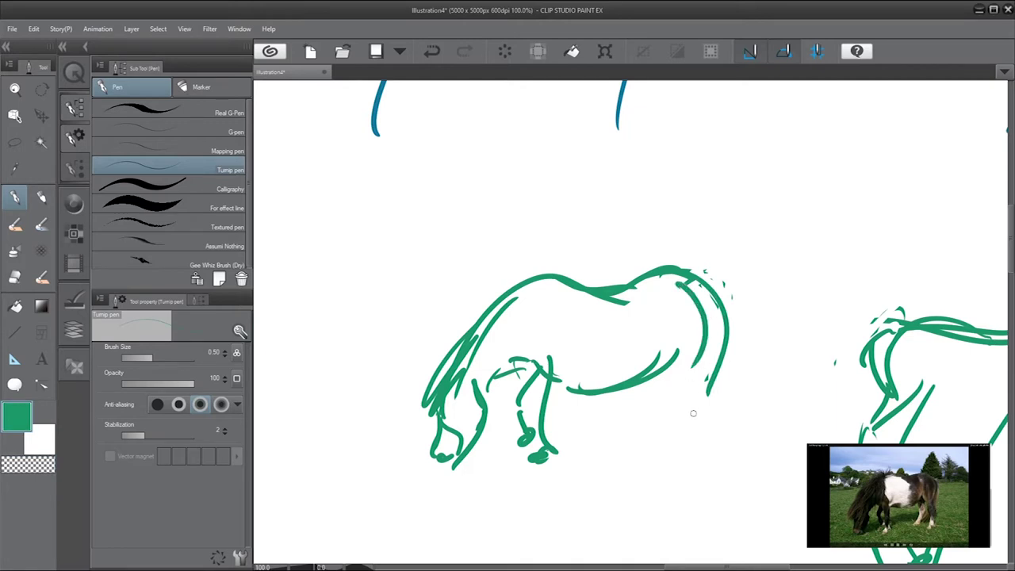
Step: Draw the grazing pony's two bent hind legs with oval hooves
mouse_move(683, 372)
mouse_down()
mouse_move(692, 464)
mouse_move(671, 472)
mouse_move(698, 458)
mouse_move(691, 474)
mouse_up()
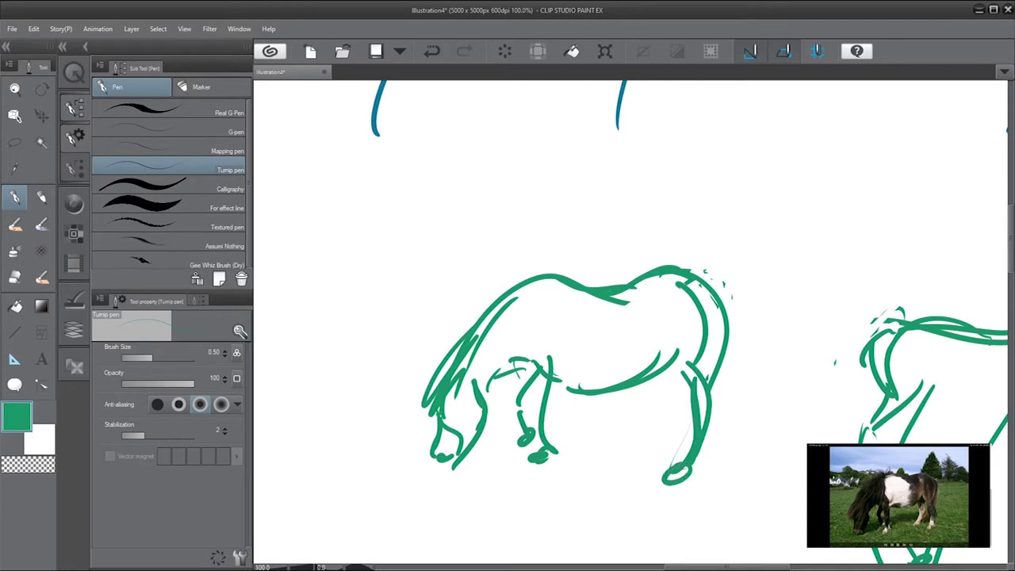
mouse_move(655, 383)
mouse_down()
mouse_move(660, 404)
mouse_move(627, 470)
mouse_move(648, 458)
mouse_move(641, 474)
mouse_move(612, 470)
mouse_move(627, 476)
mouse_up()
key(ctrl+z)
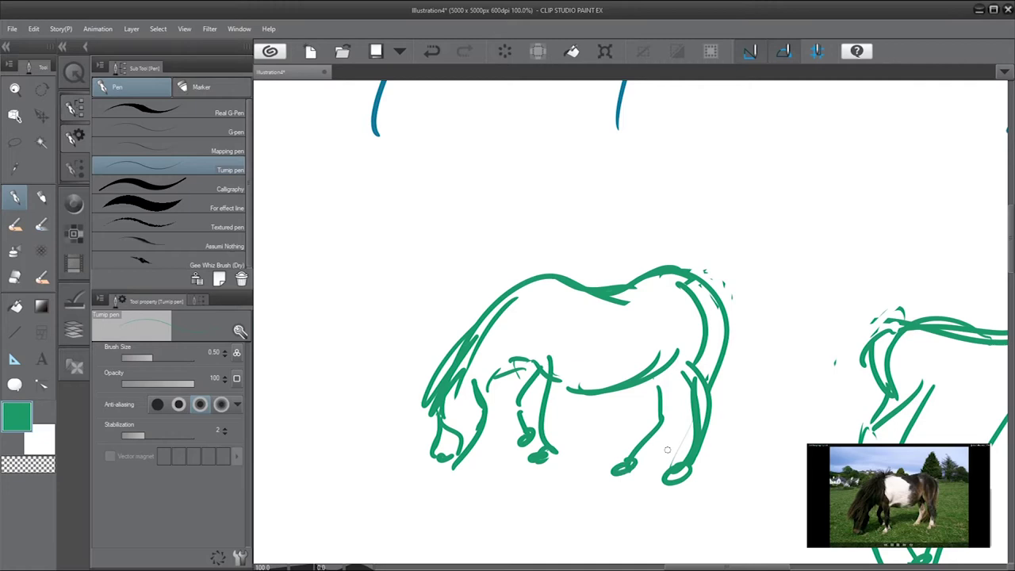
Step: Add the pony's hanging tail behind the rump, and build up the mane with strands and loops at the withers
drag(701, 272, 738, 393)
drag(714, 295, 739, 387)
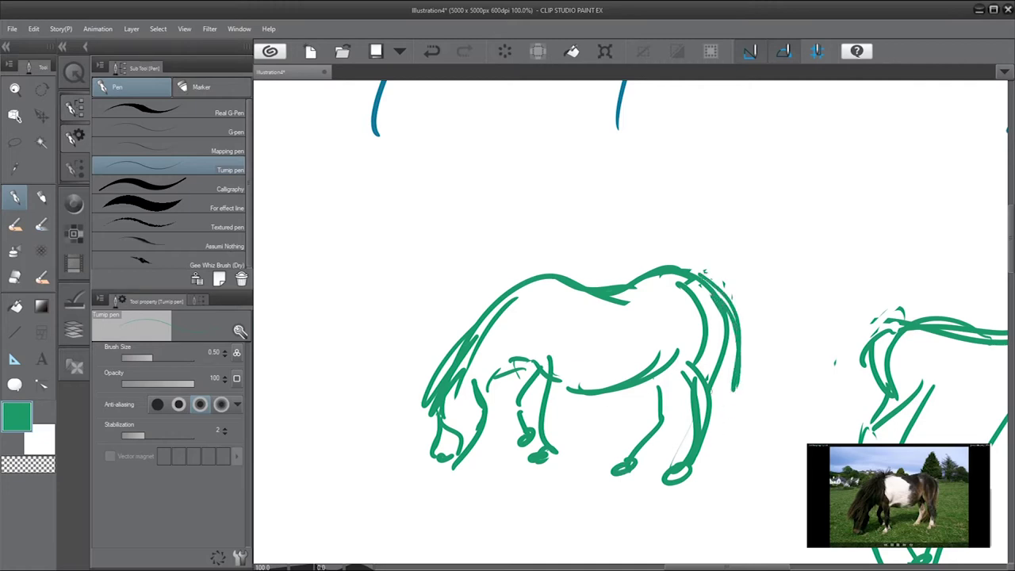
mouse_move(523, 298)
mouse_down()
mouse_move(549, 252)
mouse_move(516, 302)
mouse_move(489, 316)
mouse_move(487, 355)
mouse_up()
drag(499, 315, 414, 400)
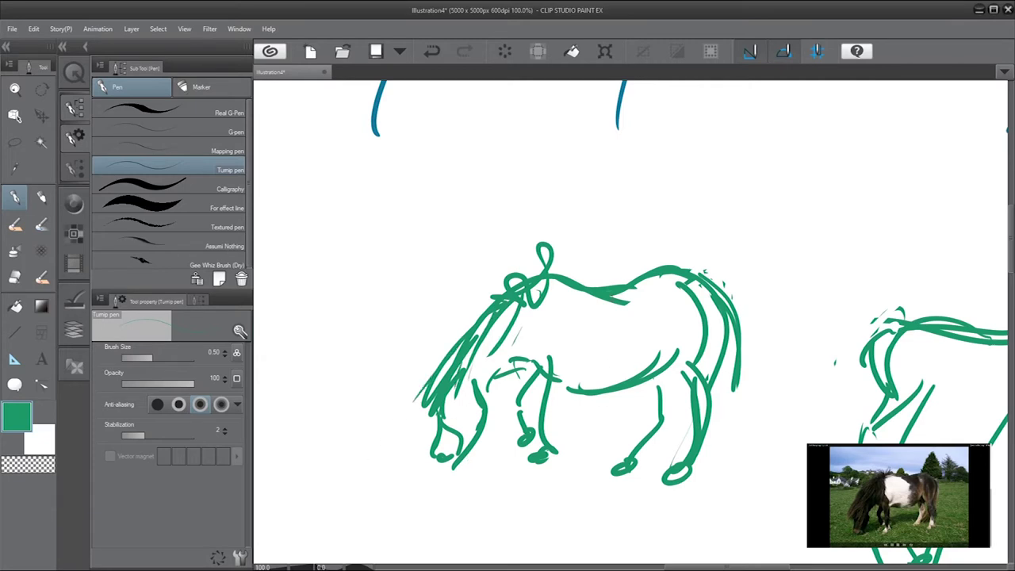
Step: Add the zigzag coat-patch edge on the pony's flank and extra contour strokes behind its foreleg
drag(633, 295, 611, 342)
drag(558, 365, 552, 429)
drag(571, 392, 555, 438)
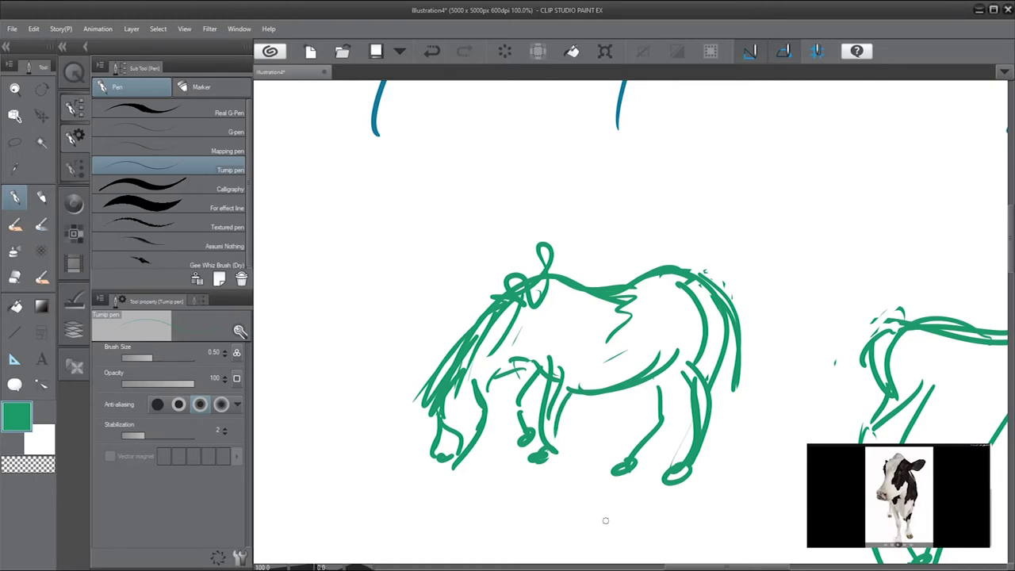
Step: Start the cow gesture in a blank area with a curved forehead-and-cheek line and one long pointed ear
key(space)
drag(467, 310, 676, 369)
drag(524, 309, 740, 419)
mouse_move(542, 282)
mouse_down()
mouse_move(564, 220)
mouse_move(525, 212)
mouse_up()
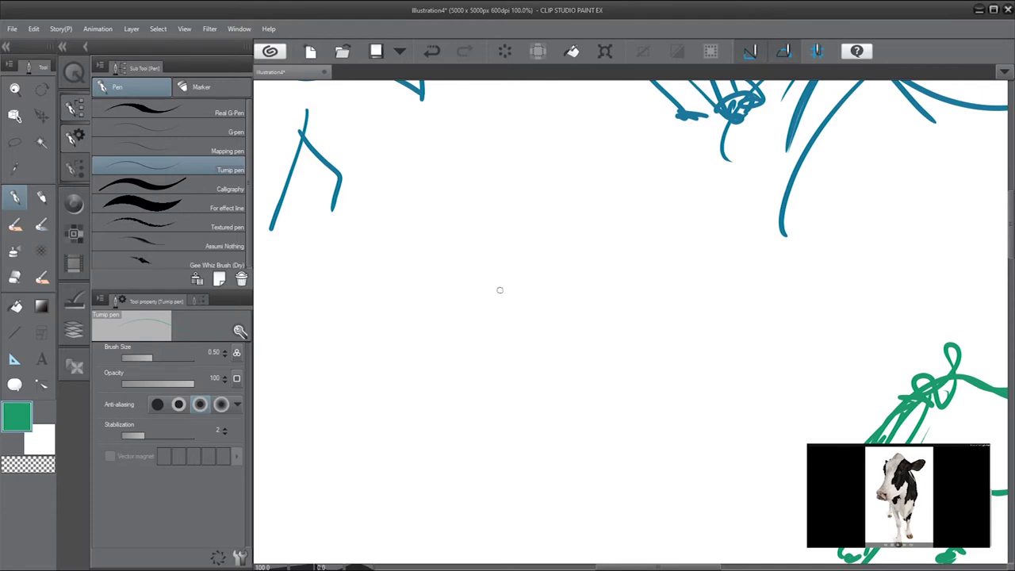
drag(508, 288, 578, 368)
key(ctrl+z)
mouse_move(508, 276)
mouse_down()
mouse_move(565, 363)
mouse_move(575, 344)
mouse_up()
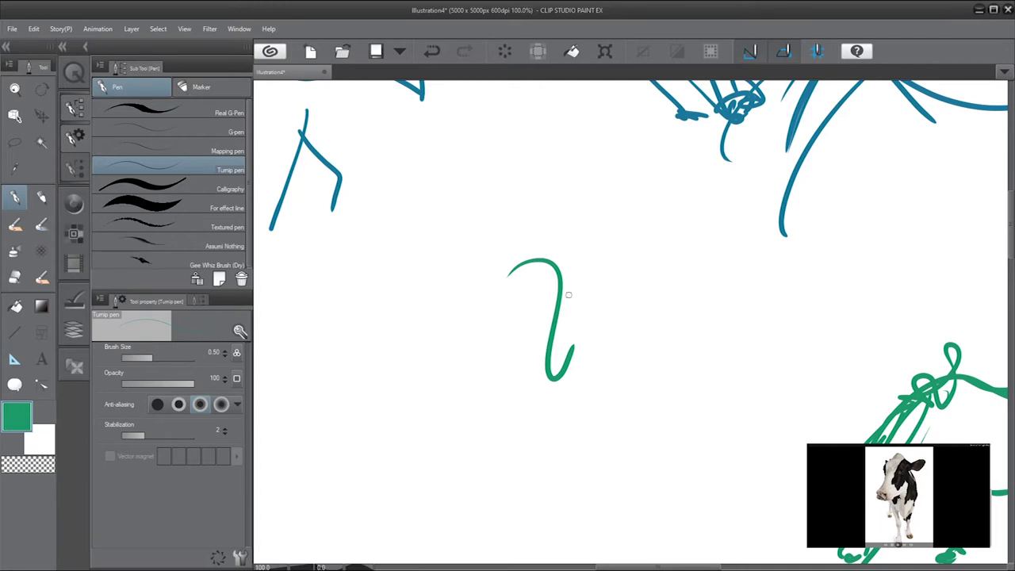
mouse_move(579, 274)
mouse_down()
mouse_move(609, 261)
mouse_move(665, 276)
mouse_move(644, 300)
mouse_move(579, 295)
mouse_up()
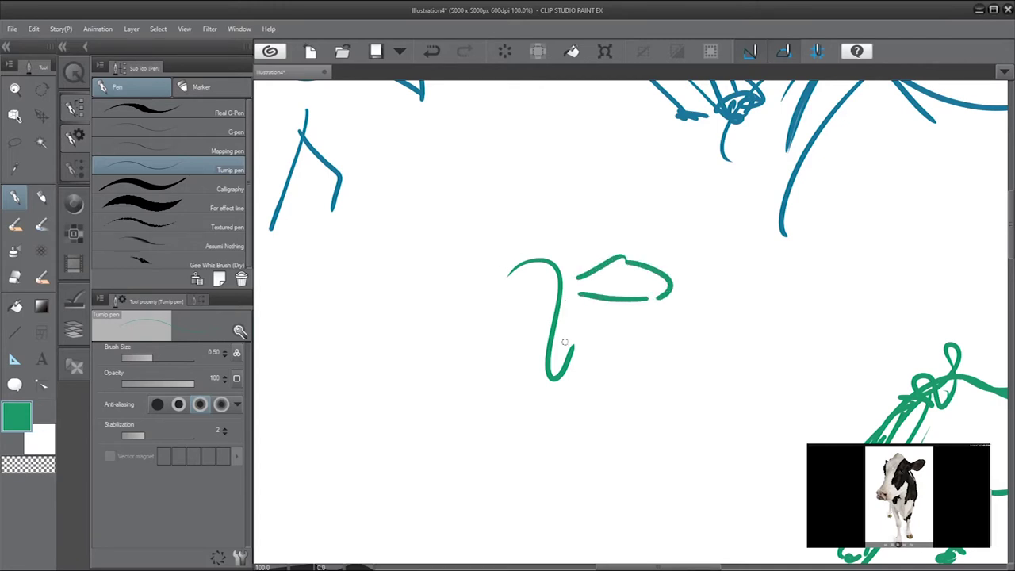
Step: Complete the cow's face with muzzle, jaw, eye, poll tuft, facial patch edge and nostril
mouse_move(533, 255)
mouse_down()
mouse_move(499, 275)
mouse_move(503, 290)
mouse_move(457, 349)
mouse_move(477, 373)
mouse_move(544, 367)
mouse_up()
key(ctrl+z)
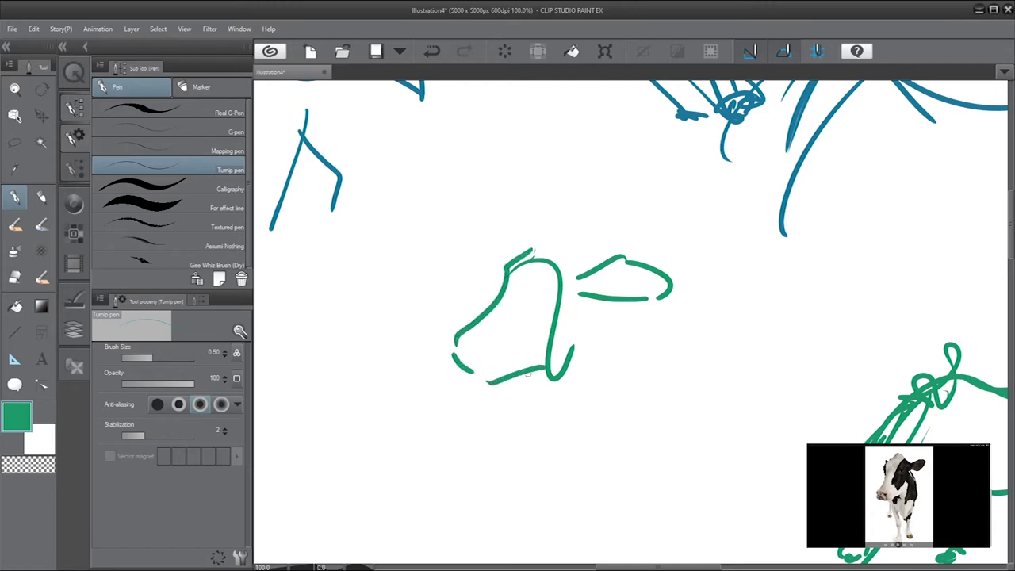
mouse_move(485, 384)
mouse_down()
mouse_move(544, 346)
mouse_move(559, 314)
mouse_move(545, 347)
mouse_up()
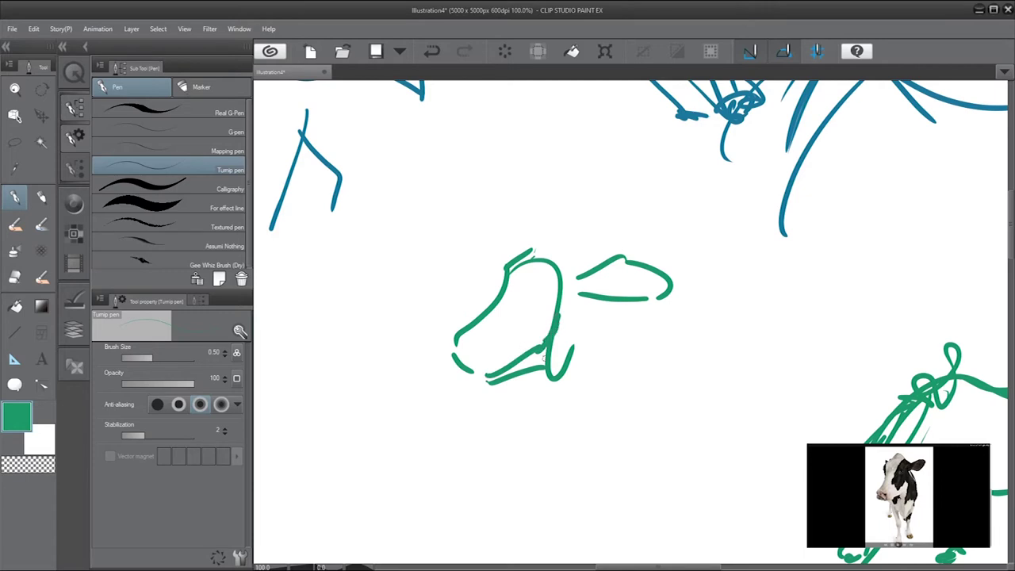
mouse_move(548, 294)
mouse_down()
mouse_move(536, 292)
mouse_move(546, 294)
mouse_up()
mouse_move(527, 249)
mouse_down()
mouse_move(563, 247)
mouse_move(568, 264)
mouse_move(515, 329)
mouse_move(545, 341)
mouse_up()
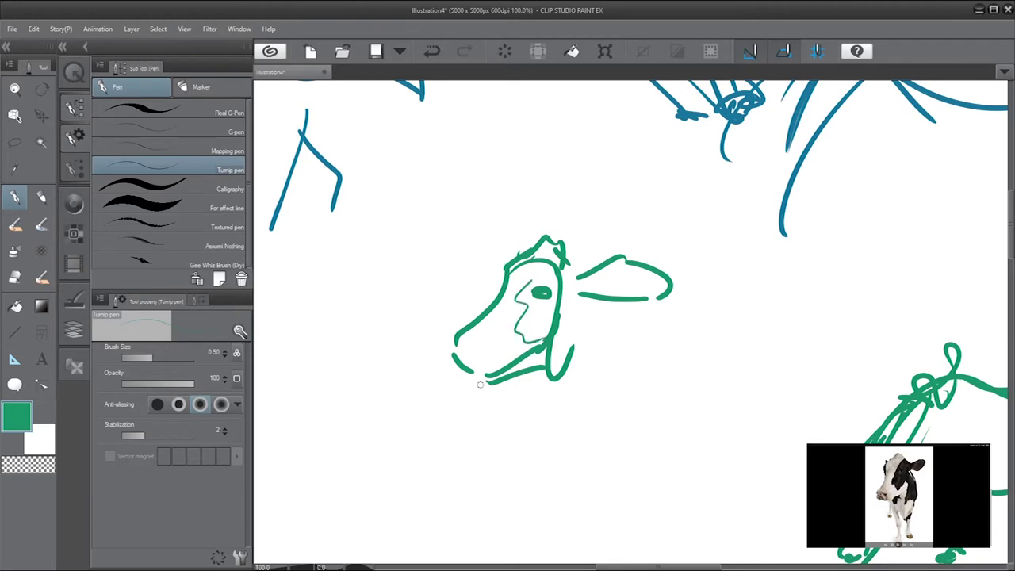
mouse_move(479, 347)
mouse_down()
mouse_move(469, 354)
mouse_move(454, 346)
mouse_up()
Step: Sketch the cow's neck below the ear and its chest beneath the jaw with short broken strokes
click(525, 395)
drag(616, 332, 607, 394)
mouse_move(587, 304)
mouse_down()
mouse_move(608, 358)
mouse_move(594, 348)
mouse_move(579, 394)
mouse_move(536, 425)
mouse_up()
drag(503, 392, 495, 430)
Step: Draw the cow's two long forelegs down from the chest and finish them with small hooves
mouse_move(492, 415)
mouse_down()
mouse_move(530, 431)
mouse_move(520, 547)
mouse_up()
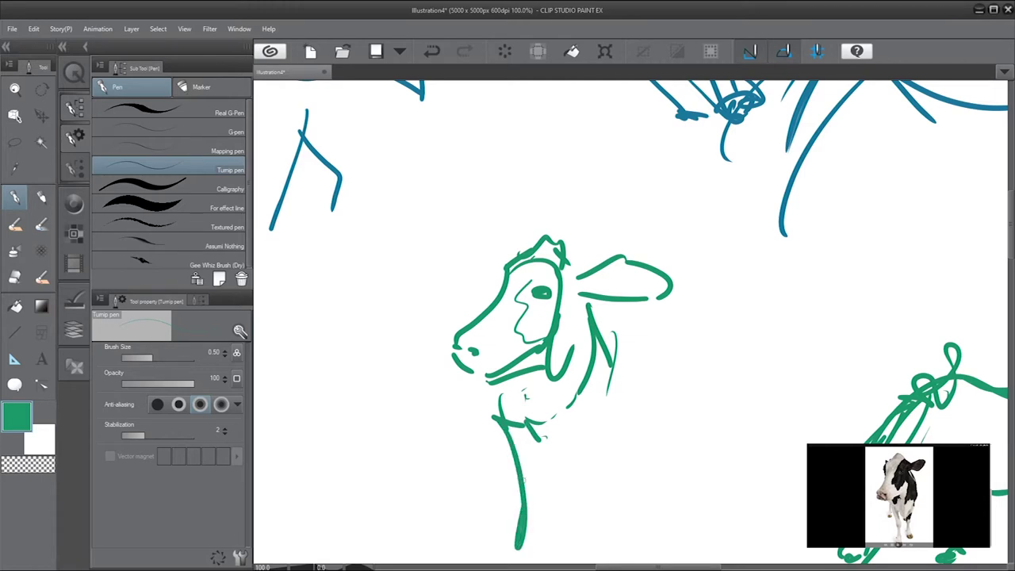
drag(578, 395, 564, 548)
drag(600, 379, 575, 432)
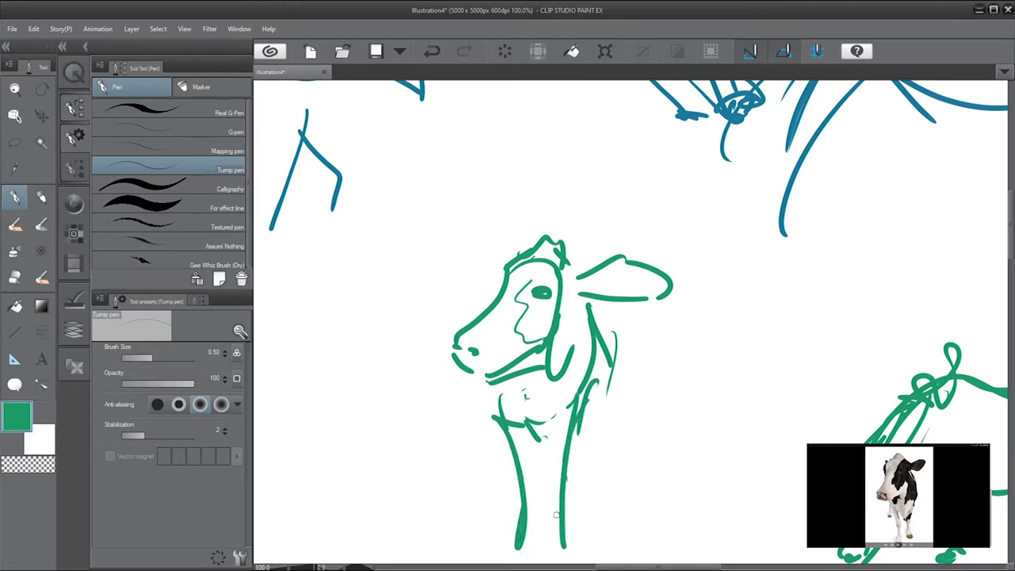
drag(556, 514, 572, 530)
mouse_move(513, 552)
mouse_down()
mouse_move(499, 560)
mouse_move(558, 540)
mouse_up()
key(c)
key(c)
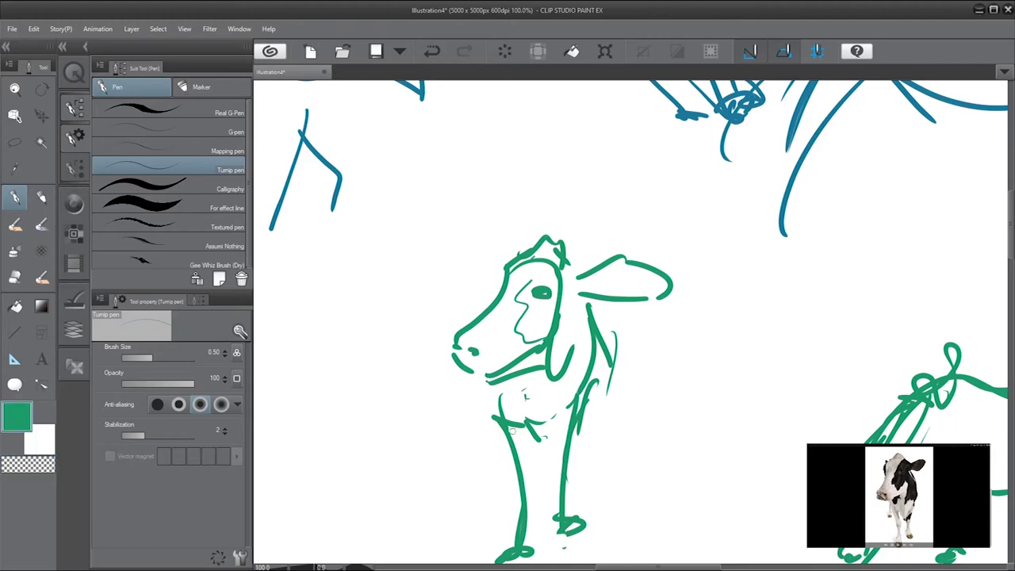
Step: Add the cow's short distant hind leg below the muzzle and hatch the chest under the jaw
mouse_move(485, 381)
mouse_down()
mouse_move(481, 459)
mouse_move(494, 449)
mouse_up()
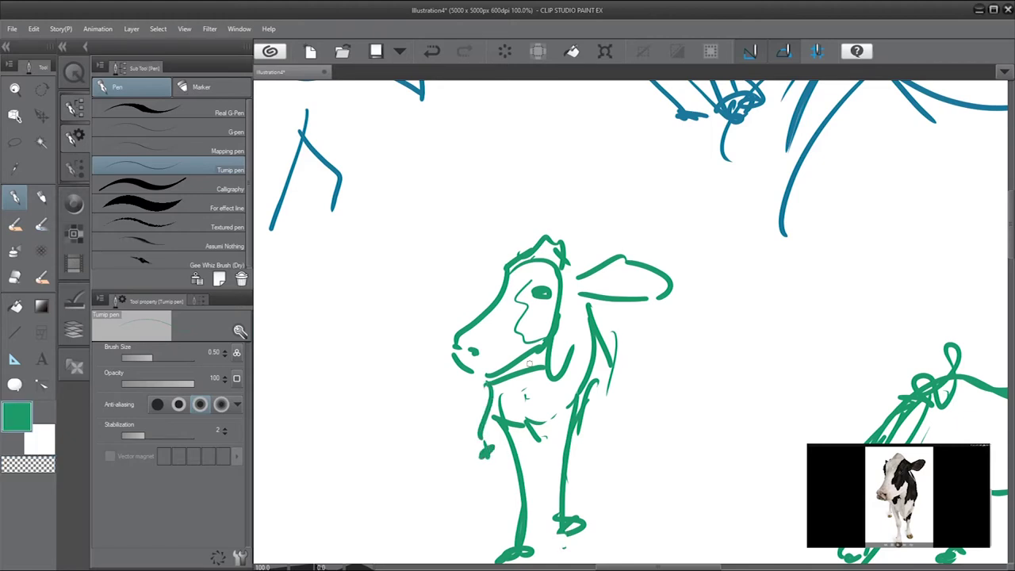
drag(495, 383, 516, 412)
drag(524, 374, 530, 419)
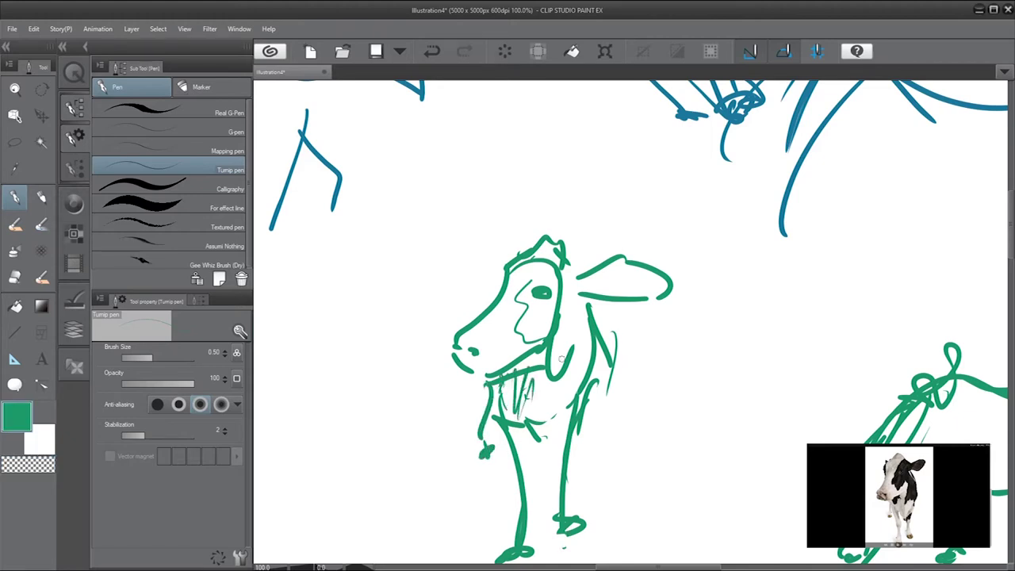
Step: Hatch the dark patches on the cow's poll and neck and add the small far ear tip beside the forehead
mouse_move(555, 251)
mouse_down()
mouse_move(533, 271)
mouse_move(564, 291)
mouse_up()
drag(553, 265, 543, 278)
drag(586, 308, 576, 385)
drag(591, 345, 579, 392)
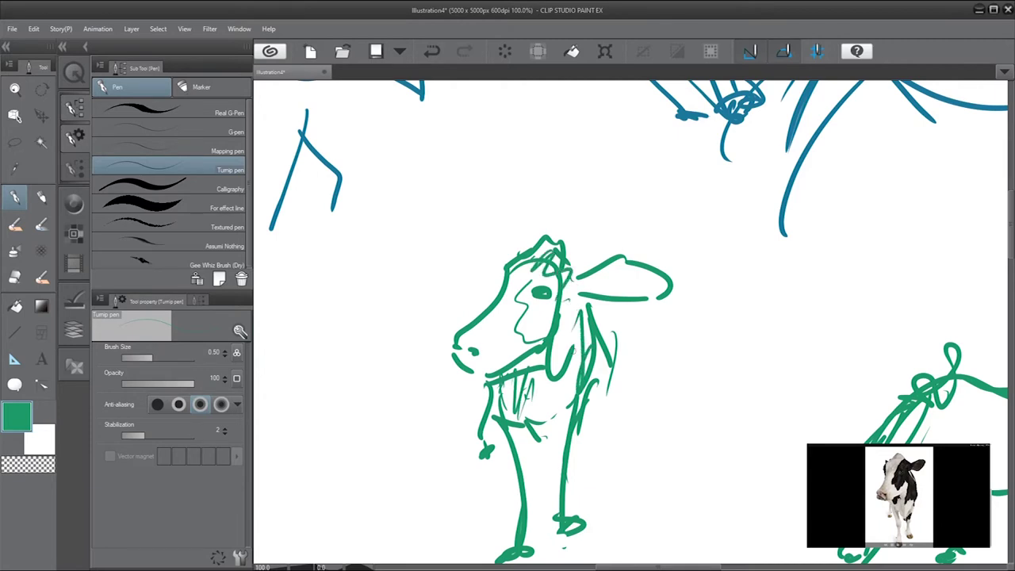
drag(505, 250, 509, 263)
drag(576, 307, 540, 421)
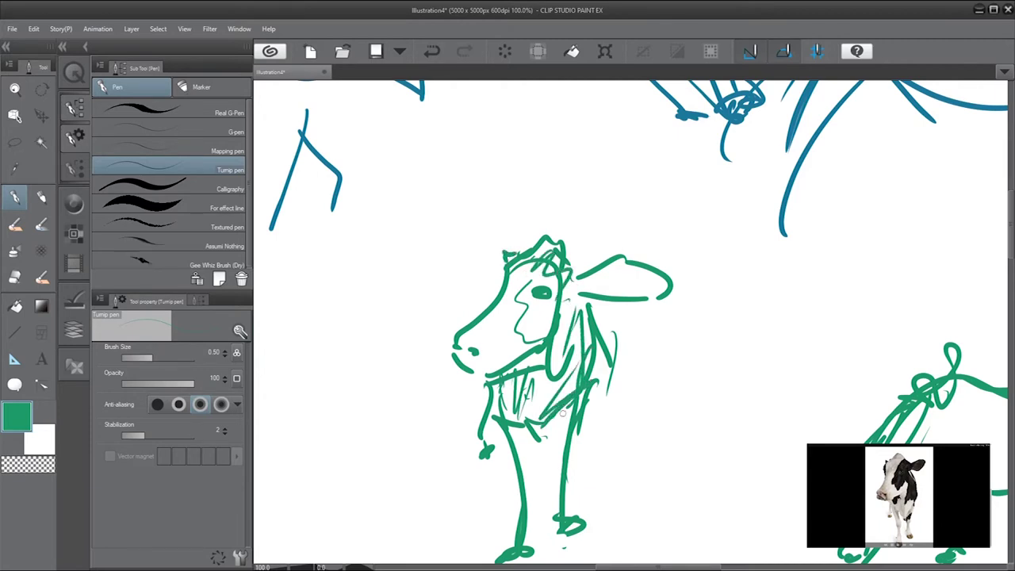
Step: Reinforce the cow's forelegs and distant hind leg with second contour strokes
mouse_move(592, 380)
mouse_down()
mouse_move(543, 428)
mouse_move(570, 517)
mouse_up()
drag(561, 443, 558, 516)
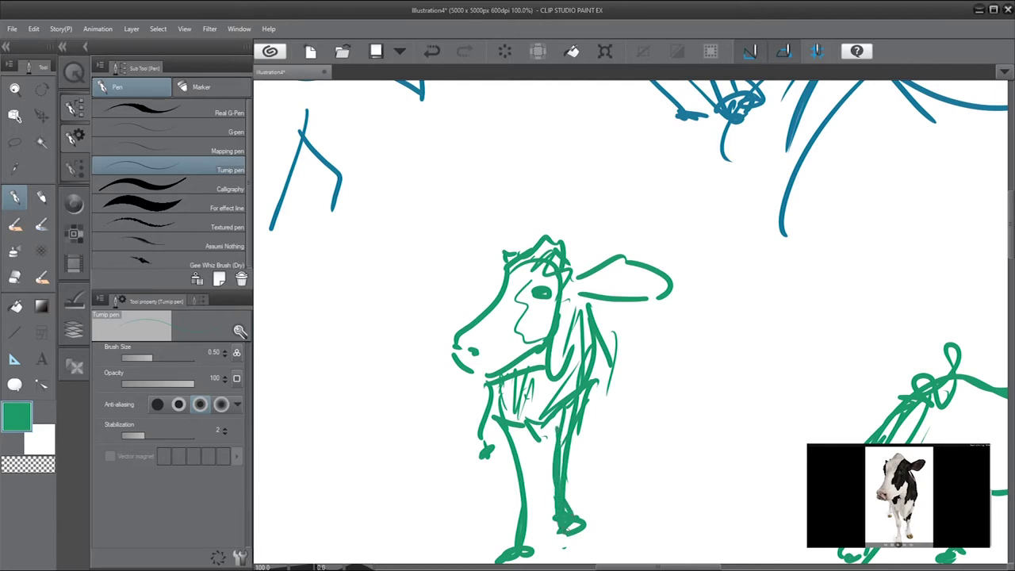
drag(522, 430, 530, 533)
drag(499, 385, 489, 438)
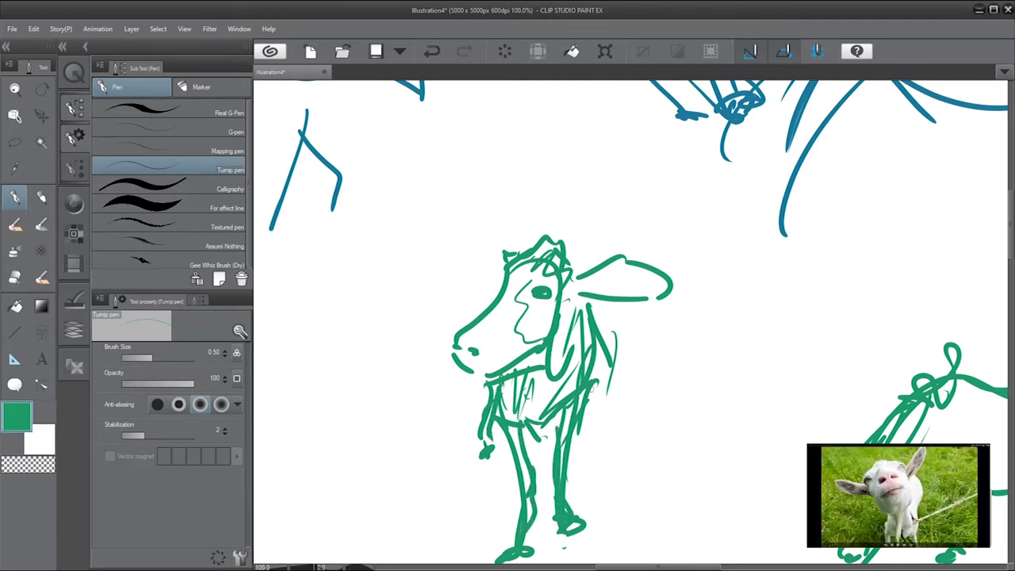
Step: Start the goat gesture in a blank area beside the cow with a large round head and reinforced contours
drag(548, 388, 742, 367)
mouse_move(501, 378)
mouse_down()
mouse_move(680, 326)
mouse_move(580, 357)
mouse_move(551, 347)
mouse_up()
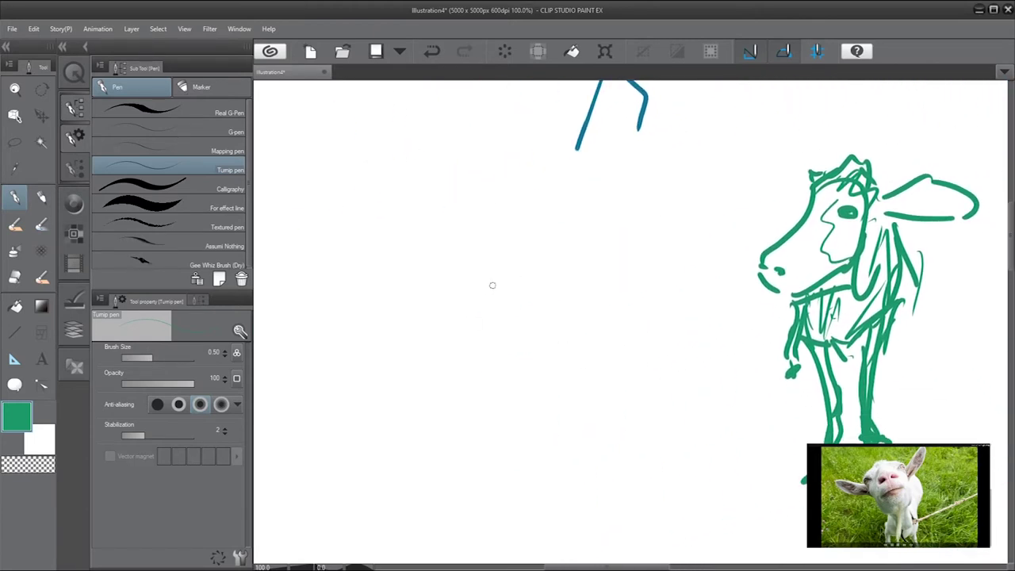
drag(477, 253, 544, 314)
key(ctrl+z)
mouse_move(449, 240)
mouse_down()
mouse_move(595, 267)
mouse_move(504, 196)
mouse_up()
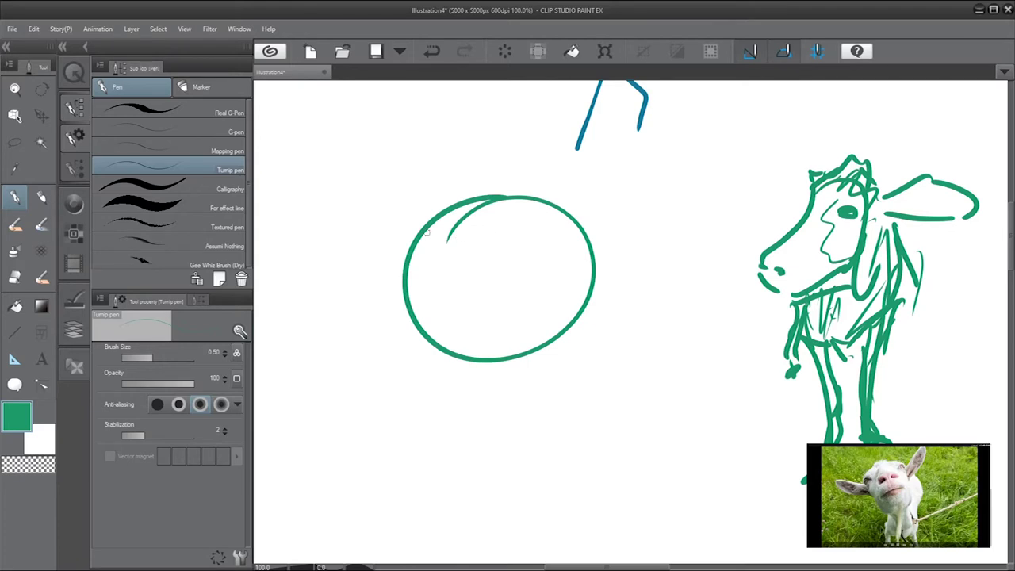
mouse_move(427, 233)
mouse_down()
mouse_move(494, 230)
mouse_move(396, 256)
mouse_move(575, 331)
mouse_move(560, 262)
mouse_move(557, 324)
mouse_up()
Step: Draw the goat's two long pointed ears, one raised and one stretched out sideways
mouse_move(588, 227)
mouse_down()
mouse_move(644, 128)
mouse_move(623, 266)
mouse_up()
mouse_move(650, 139)
mouse_down()
mouse_move(569, 273)
mouse_move(603, 276)
mouse_up()
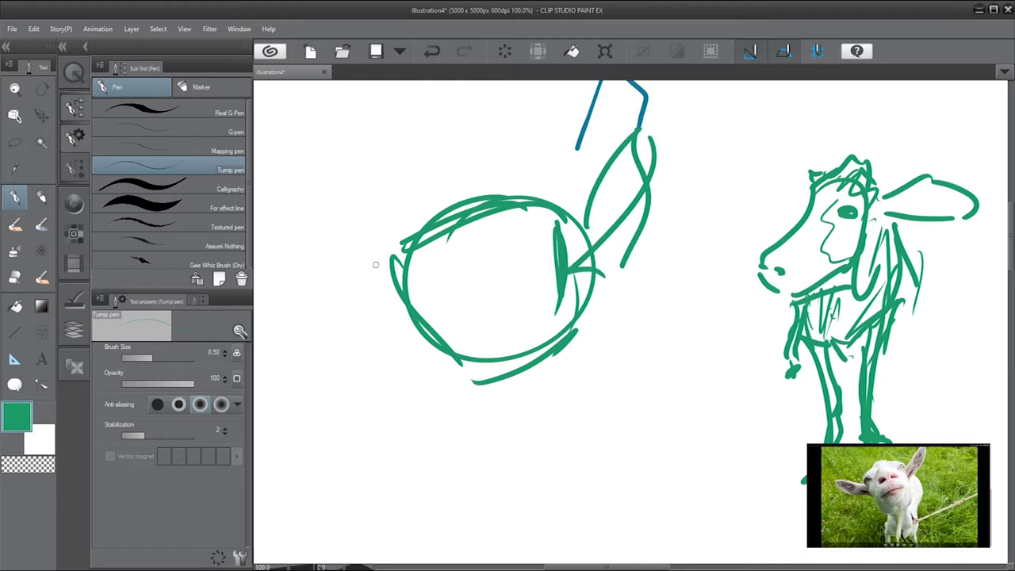
mouse_move(375, 277)
mouse_down()
mouse_move(279, 243)
mouse_move(406, 354)
mouse_up()
mouse_move(325, 305)
mouse_down()
mouse_move(420, 314)
mouse_move(416, 331)
mouse_up()
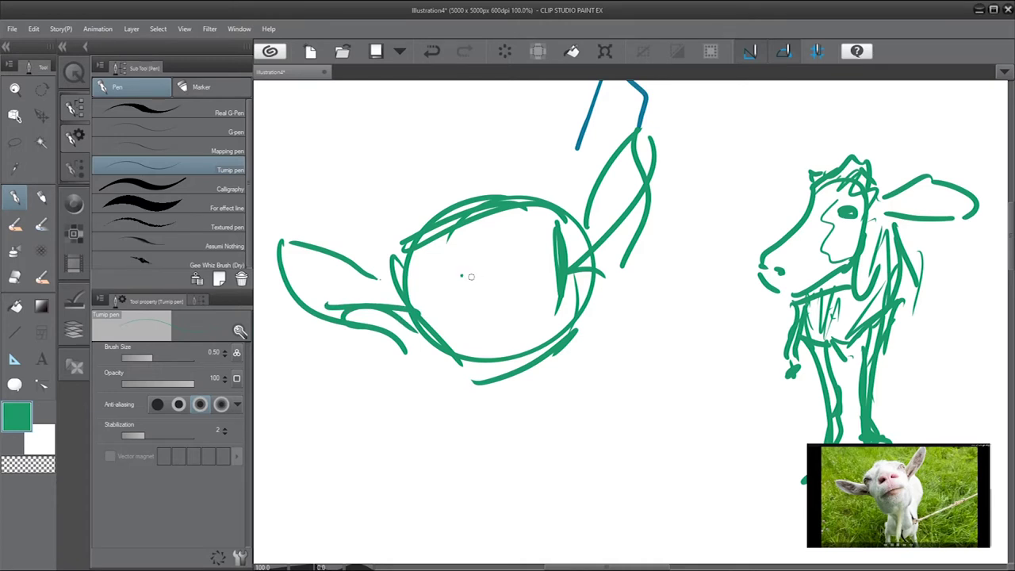
Step: Complete the goat's face with nostrils, mouth, two dark eyes at the head's edges and light strokes along the muzzle
mouse_move(462, 276)
mouse_down()
mouse_move(519, 272)
mouse_move(497, 302)
mouse_move(516, 315)
mouse_move(529, 308)
mouse_up()
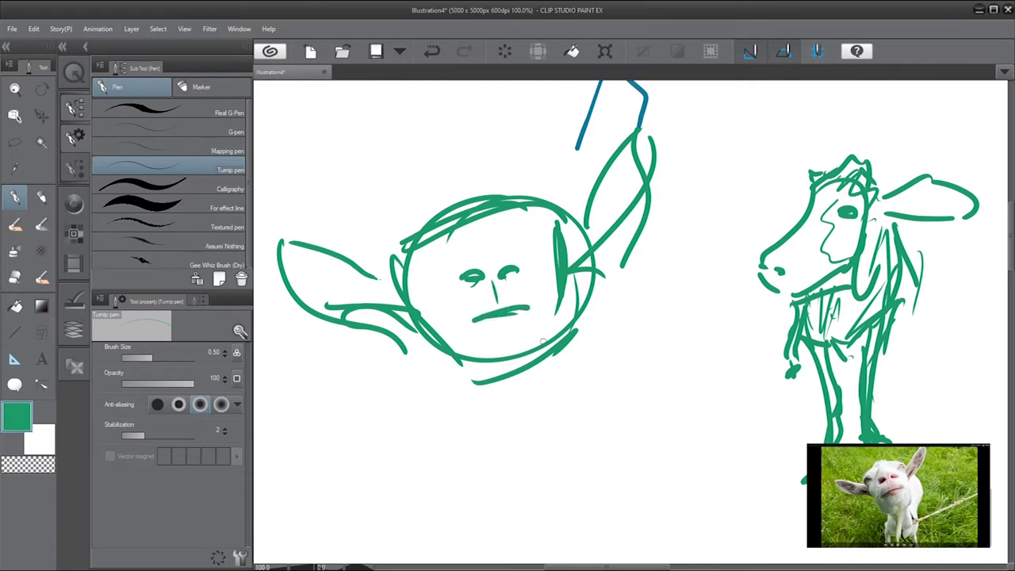
mouse_move(400, 261)
mouse_down()
mouse_move(411, 296)
mouse_move(420, 265)
mouse_move(413, 272)
mouse_move(428, 274)
mouse_up()
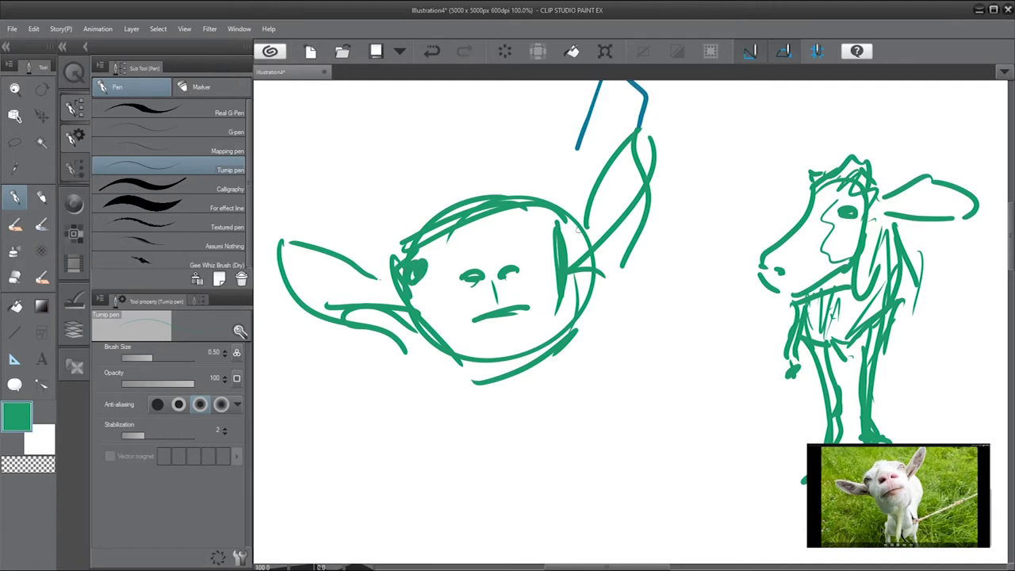
drag(545, 229, 568, 228)
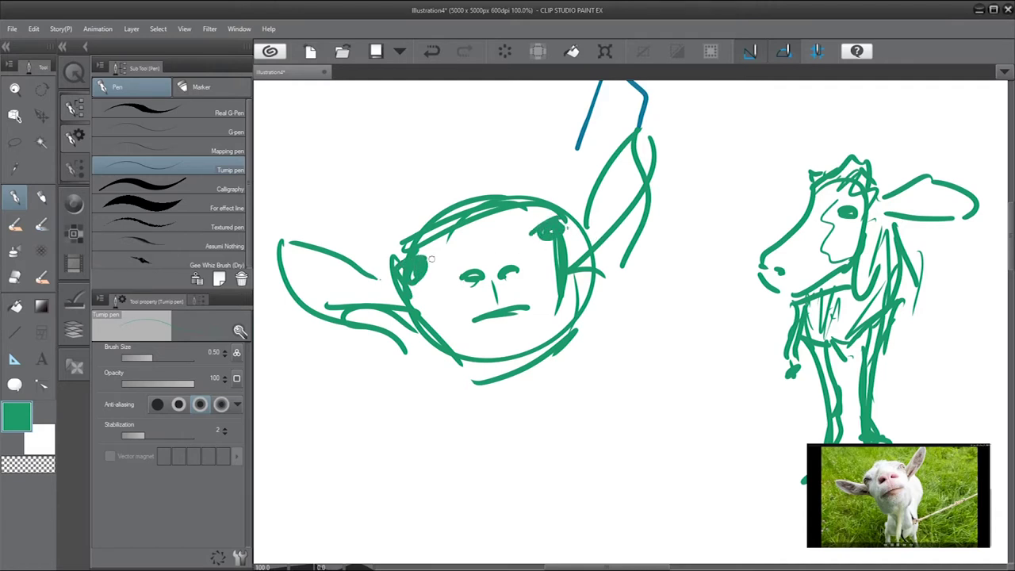
drag(460, 242, 443, 280)
mouse_move(465, 250)
mouse_down()
mouse_move(458, 257)
mouse_move(484, 247)
mouse_up()
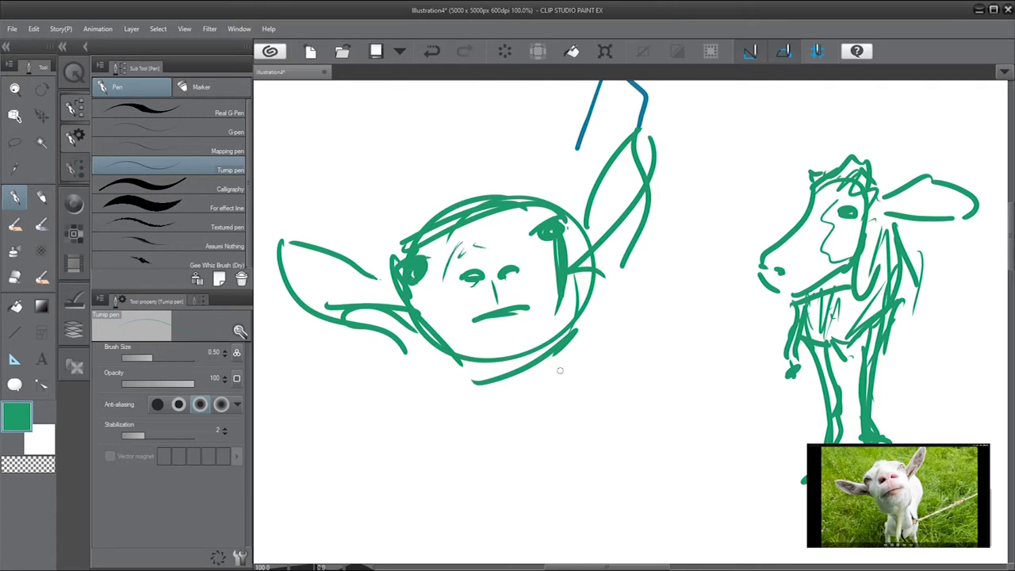
Step: Dot the goat's muzzle with whisker spots and draw a long narrow beard hanging from the chin
click(495, 338)
click(515, 333)
click(511, 295)
drag(503, 352, 487, 452)
mouse_move(523, 350)
mouse_down()
mouse_move(525, 397)
mouse_move(495, 450)
mouse_up()
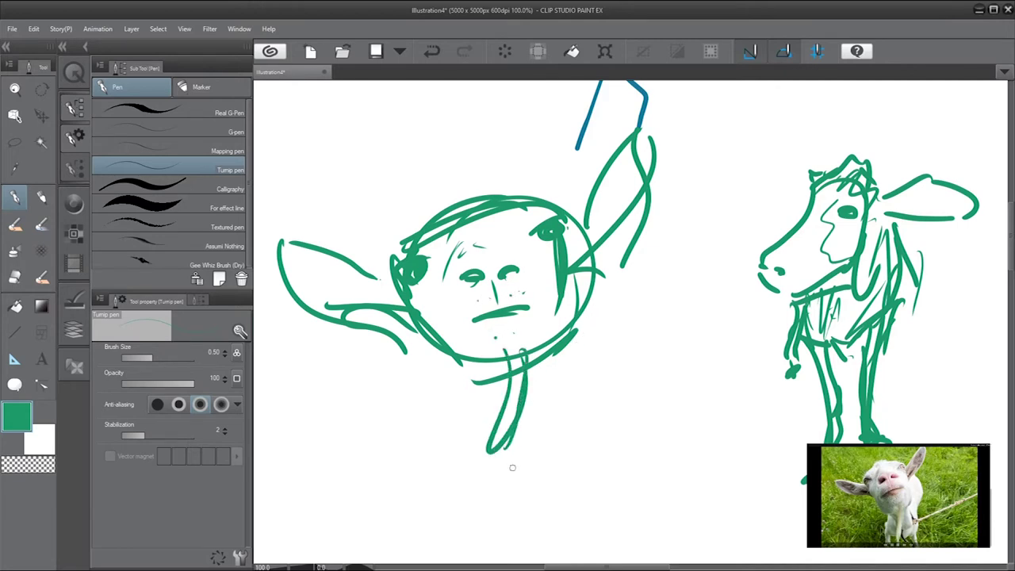
Step: Outline the goat's neck and chest on both sides of the beard with curved strokes
mouse_move(469, 407)
mouse_down()
mouse_move(467, 395)
mouse_move(455, 442)
mouse_move(474, 476)
mouse_up()
drag(461, 424, 501, 451)
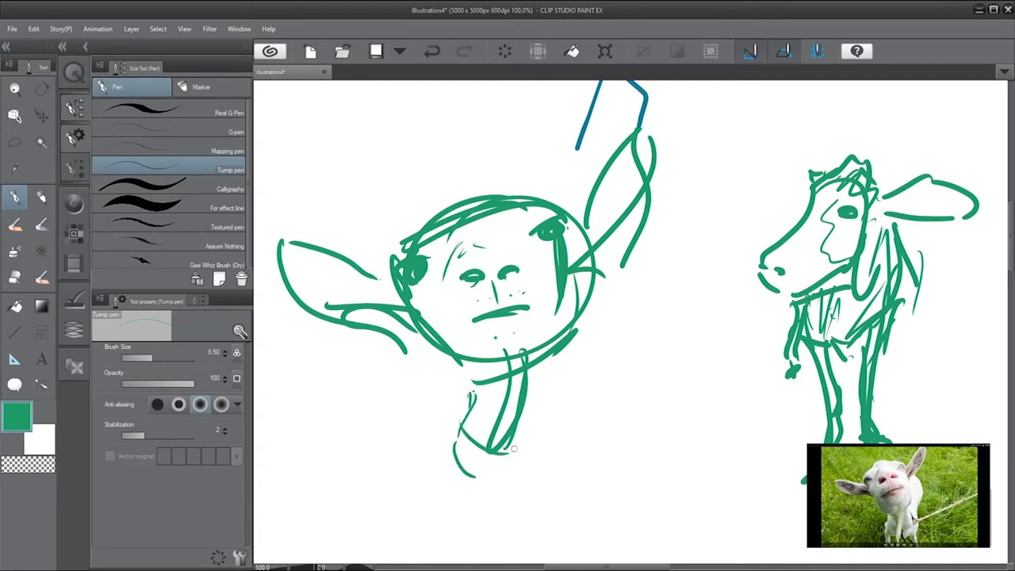
drag(567, 383, 513, 456)
mouse_move(632, 272)
mouse_down()
mouse_move(644, 280)
mouse_move(559, 460)
mouse_up()
drag(593, 379, 526, 474)
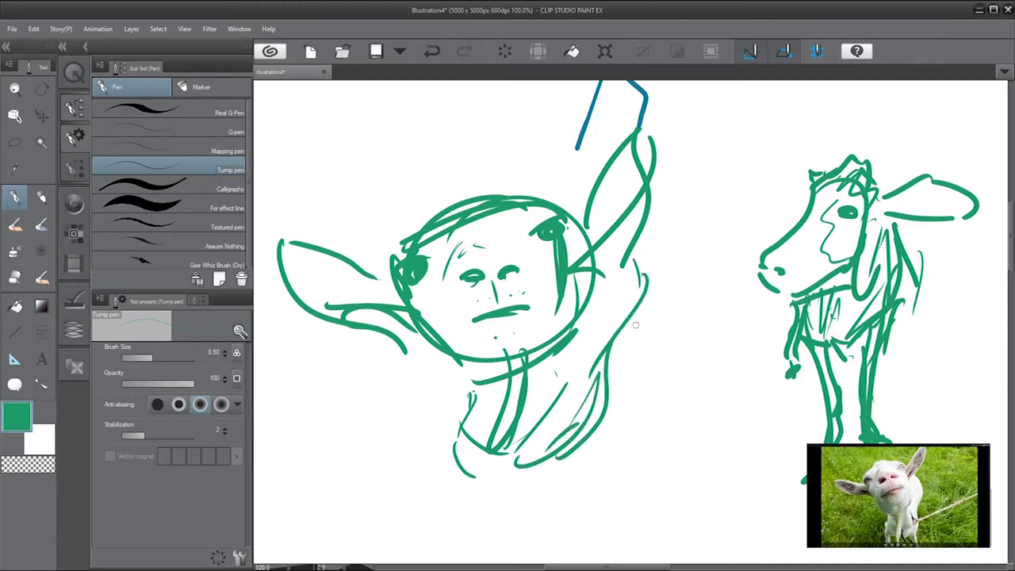
Step: Hatch the shaded side of the goat's neck and add the angled body lines below the chest
mouse_move(631, 258)
mouse_down()
mouse_move(611, 350)
mouse_move(579, 321)
mouse_up()
drag(629, 278, 560, 354)
mouse_move(560, 354)
mouse_down()
mouse_move(612, 337)
mouse_move(520, 420)
mouse_up()
drag(560, 460, 549, 472)
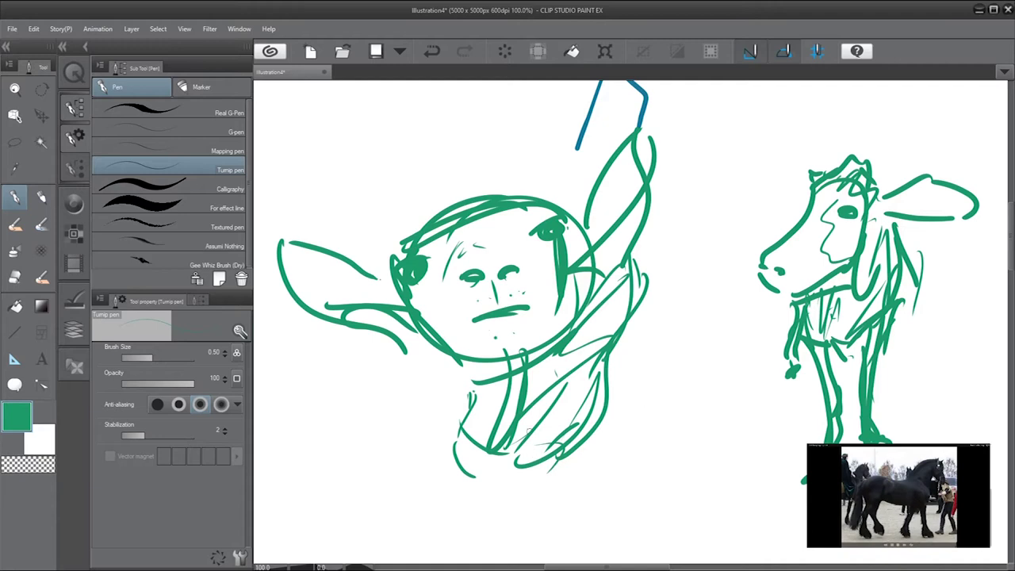
mouse_move(593, 423)
mouse_down()
mouse_move(530, 494)
mouse_move(502, 479)
mouse_up()
drag(472, 480, 442, 556)
Step: Set the drawing colour to olive green and bring a blank area below the goat into view
key(space)
drag(623, 447, 560, 241)
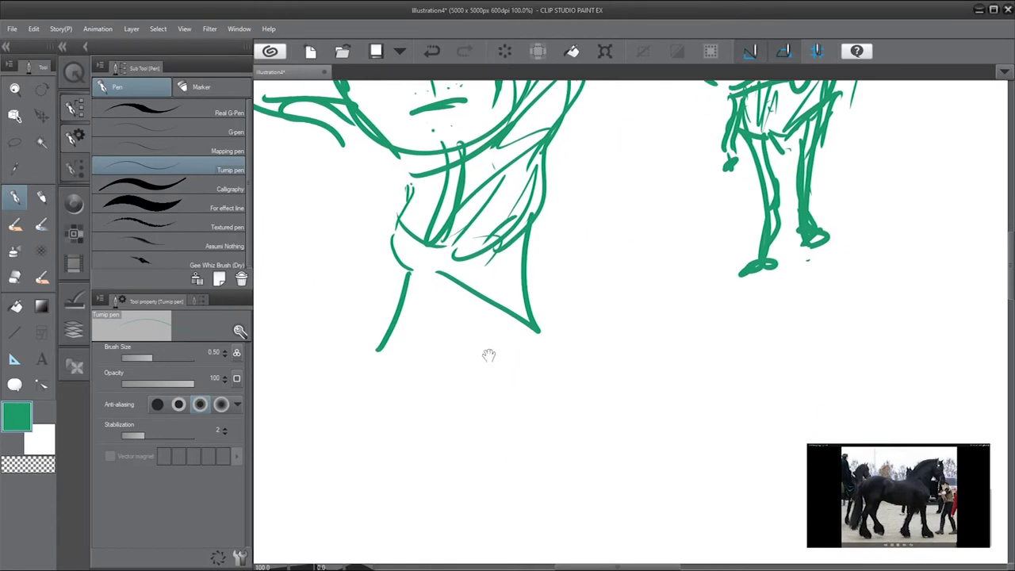
drag(489, 355, 561, 182)
mouse_move(555, 340)
mouse_down()
mouse_move(626, 402)
mouse_move(658, 410)
mouse_move(626, 415)
mouse_move(634, 363)
mouse_move(670, 395)
mouse_move(700, 492)
mouse_move(582, 388)
mouse_up()
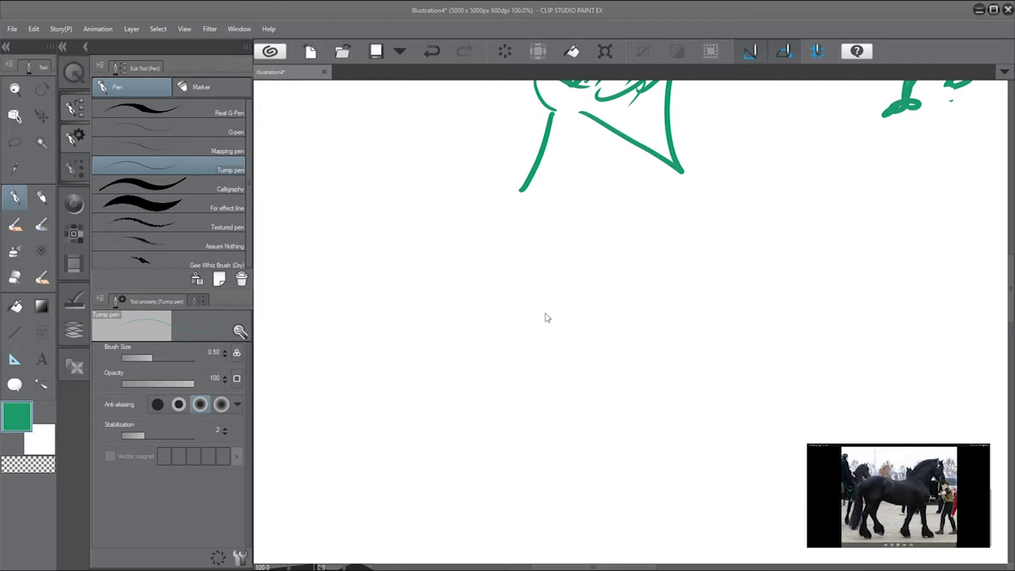
click(674, 187)
drag(515, 292, 515, 274)
mouse_move(538, 258)
mouse_down()
mouse_move(542, 332)
mouse_move(587, 270)
mouse_up()
key(ctrl+z)
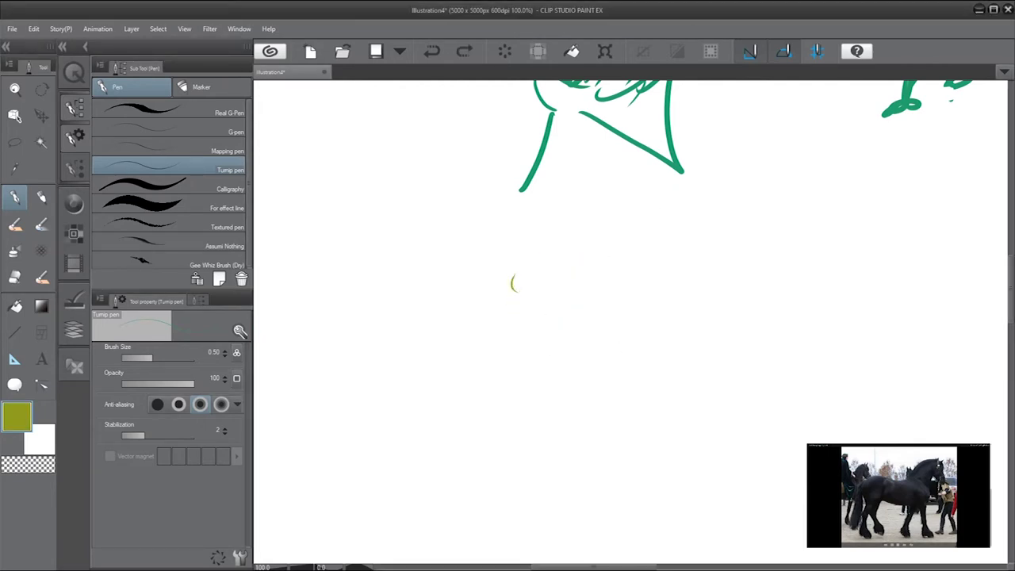
key(ctrl+z)
drag(693, 259, 438, 320)
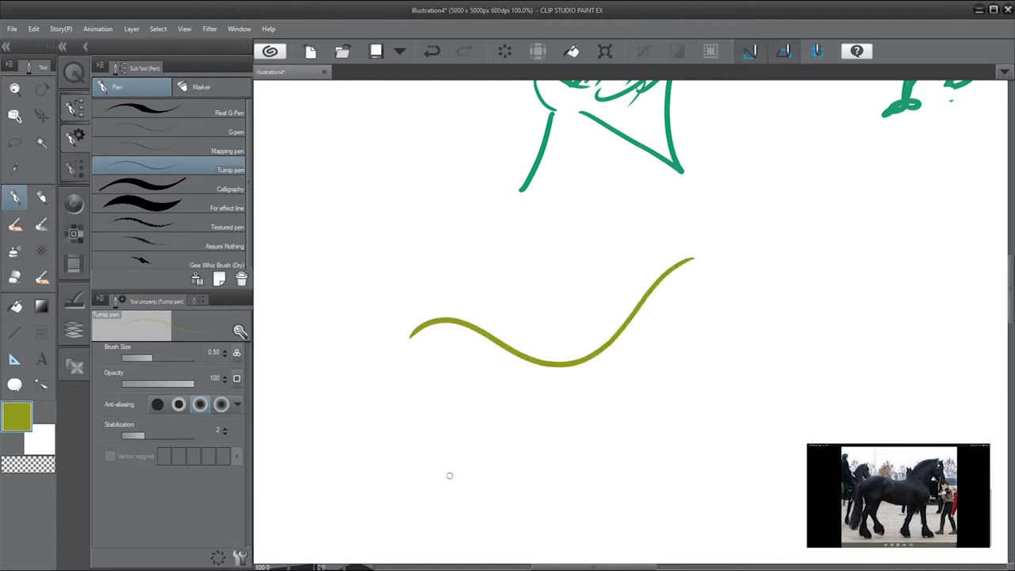
key(ctrl+z)
mouse_move(701, 214)
mouse_down()
mouse_move(601, 281)
mouse_move(379, 267)
mouse_up()
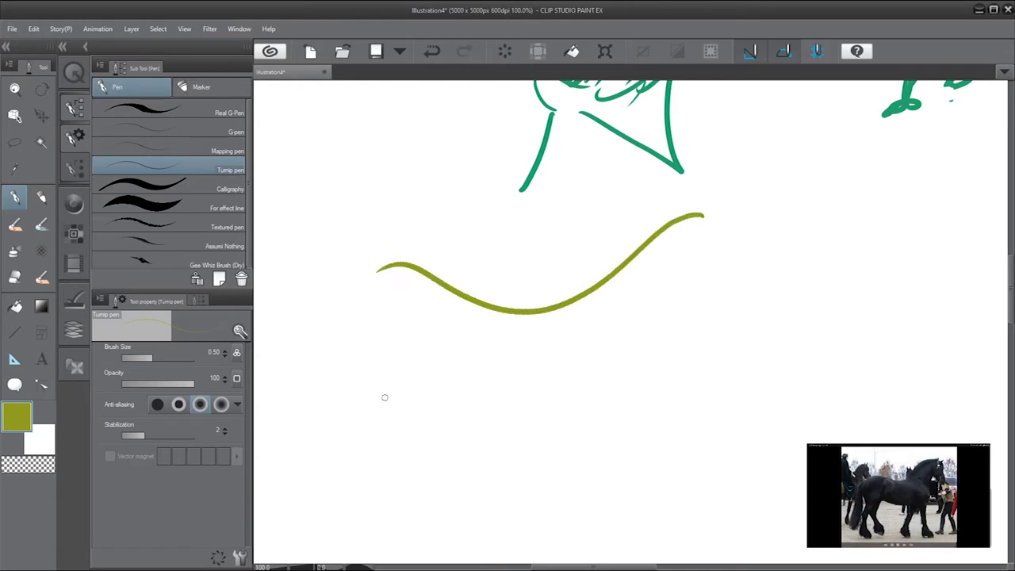
key(ctrl+z)
mouse_move(704, 215)
mouse_down()
mouse_move(549, 323)
mouse_move(395, 280)
mouse_up()
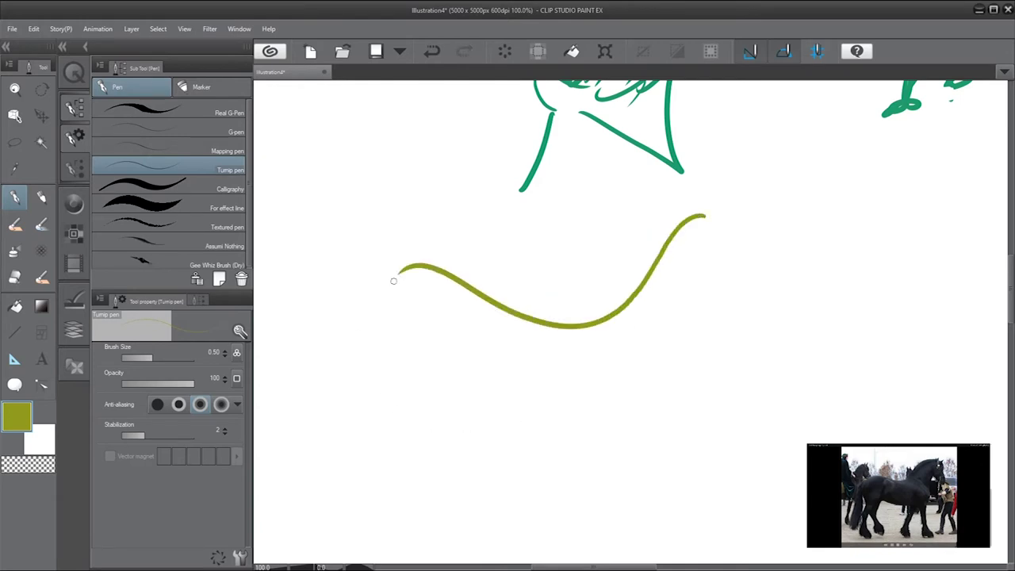
key(ctrl+z)
drag(696, 213, 454, 333)
key(ctrl+z)
Step: Draw the horse's back and arched neck as one sweeping curve and add its face and rounded muzzle
drag(712, 238, 430, 333)
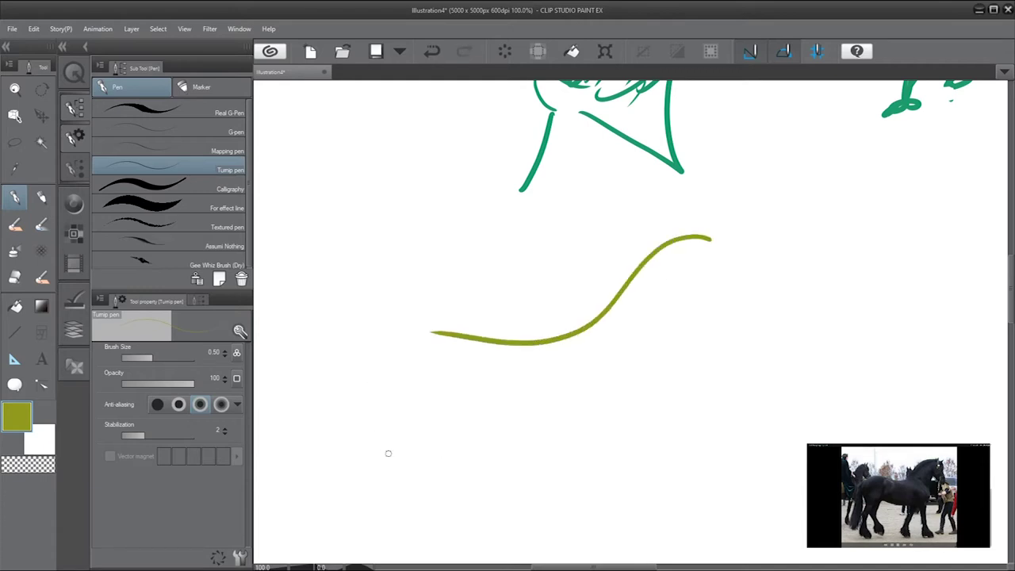
drag(710, 241, 716, 302)
key(ctrl+z)
mouse_move(714, 243)
mouse_down()
mouse_move(700, 318)
mouse_move(680, 289)
mouse_up()
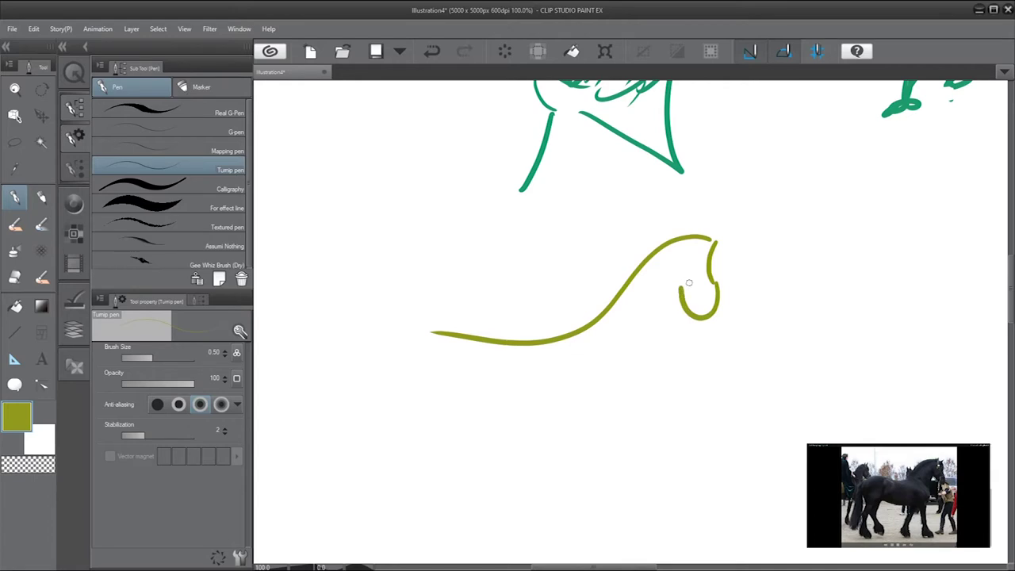
Step: Reshape the horse's muzzle into a narrower form and add its ear, scalloped braided mane and eye
key(c)
mouse_move(693, 324)
mouse_down()
mouse_move(718, 305)
mouse_move(697, 278)
mouse_move(679, 281)
mouse_move(720, 285)
mouse_move(705, 275)
mouse_move(709, 293)
mouse_move(687, 300)
mouse_move(714, 320)
mouse_up()
key(c)
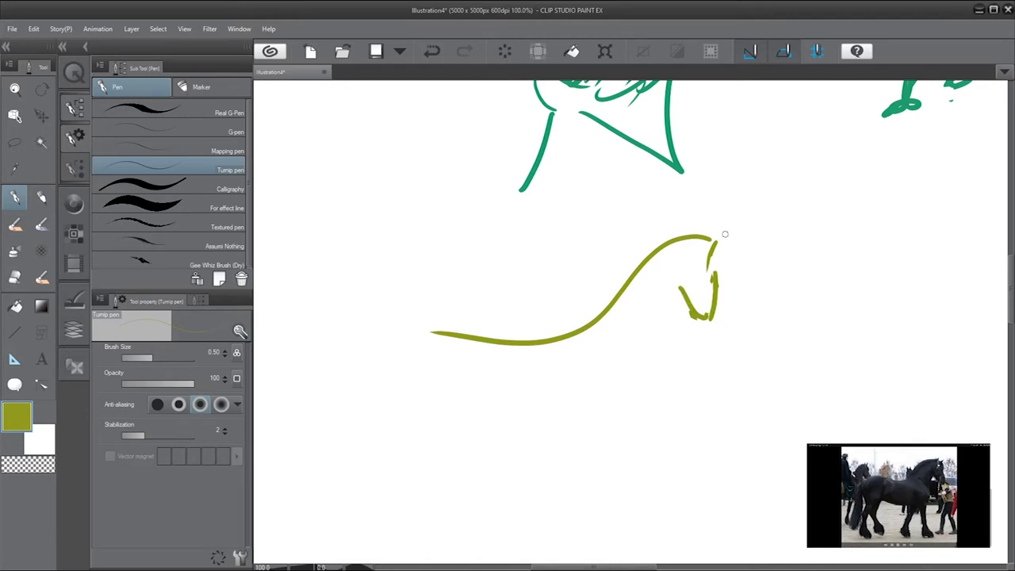
mouse_move(725, 231)
mouse_down()
mouse_move(717, 251)
mouse_move(706, 227)
mouse_move(633, 268)
mouse_move(620, 287)
mouse_up()
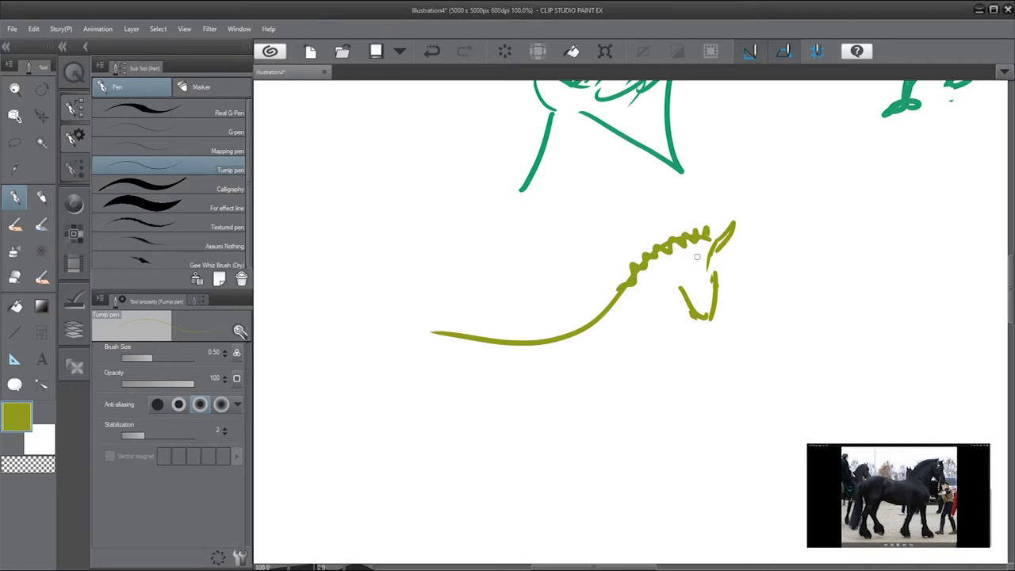
mouse_move(707, 239)
mouse_down()
mouse_move(678, 289)
mouse_move(703, 279)
mouse_up()
Step: Sketch the horse's throat line and lower neck with repeated slanted strokes
drag(676, 292, 642, 352)
drag(671, 305, 652, 343)
drag(679, 290, 655, 371)
mouse_move(677, 302)
mouse_down()
mouse_move(654, 369)
mouse_move(666, 329)
mouse_move(658, 355)
mouse_up()
drag(618, 314, 644, 362)
drag(641, 296, 648, 317)
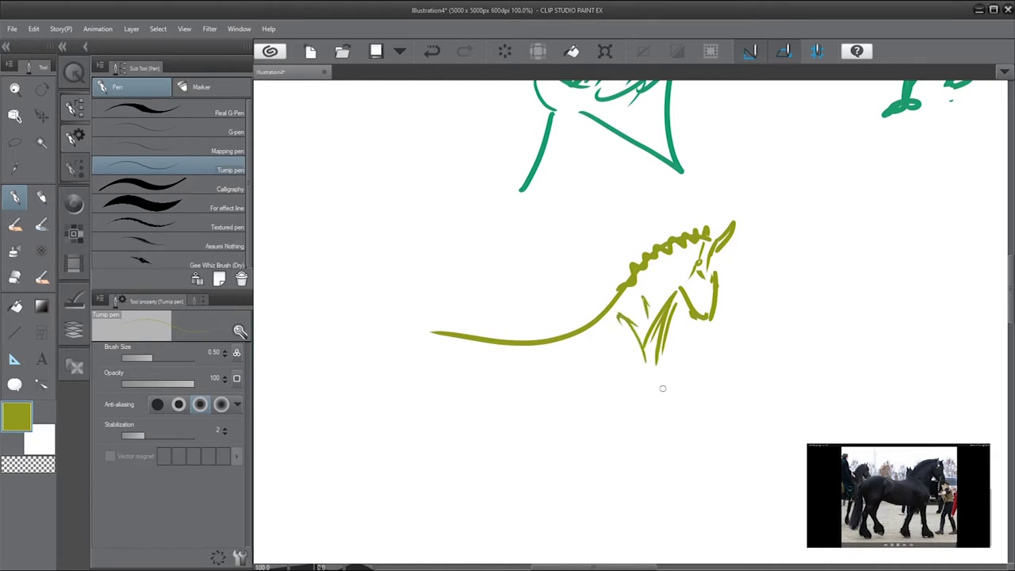
Step: Outline the horse's rounded chest and shoulder below the neck and add a short accent on the neck
drag(660, 365, 600, 405)
drag(583, 337, 598, 391)
mouse_move(597, 326)
mouse_down()
mouse_move(597, 393)
mouse_move(647, 401)
mouse_up()
drag(657, 342, 651, 381)
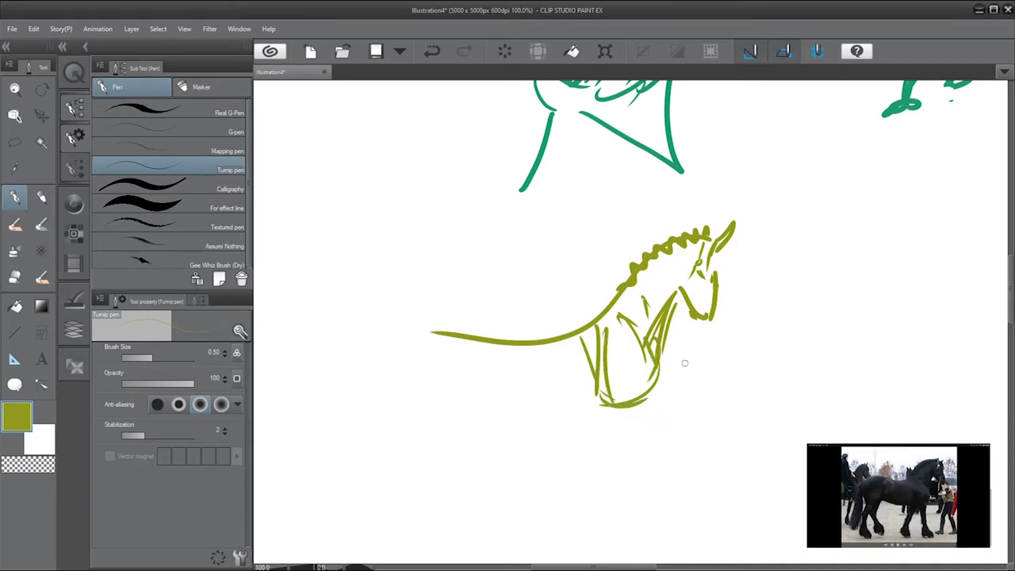
drag(638, 306, 658, 331)
Step: Draw the horse's straight front leg with an oval hoof and its bent second front leg stepping behind it
mouse_move(628, 403)
mouse_down()
mouse_move(635, 512)
mouse_move(639, 497)
mouse_up()
mouse_move(641, 411)
mouse_down()
mouse_move(656, 505)
mouse_move(628, 514)
mouse_up()
mouse_move(617, 423)
mouse_down()
mouse_move(617, 493)
mouse_move(627, 463)
mouse_move(620, 512)
mouse_up()
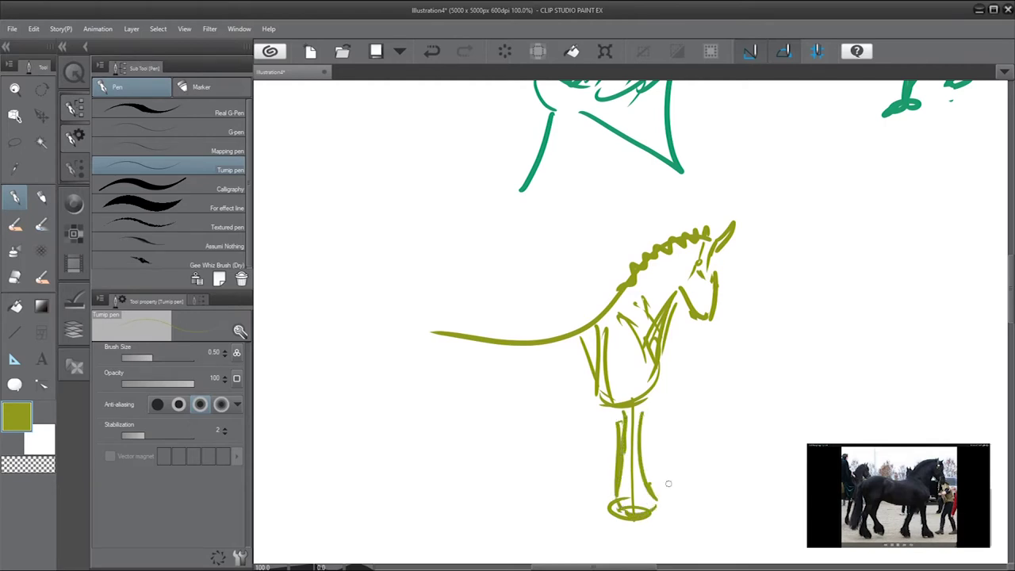
mouse_move(597, 411)
mouse_down()
mouse_move(561, 472)
mouse_move(573, 506)
mouse_move(570, 495)
mouse_up()
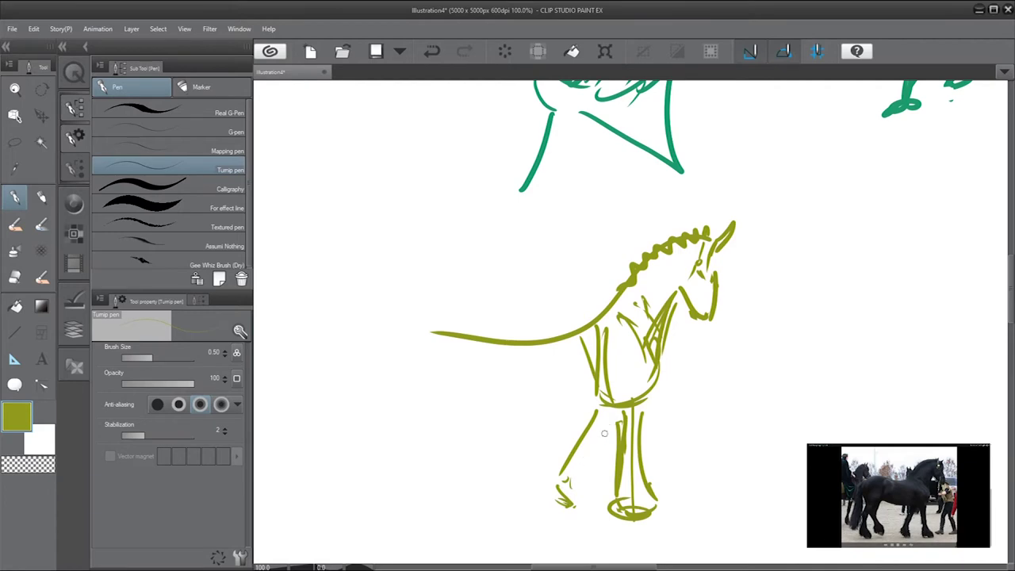
drag(610, 410, 571, 486)
mouse_move(591, 406)
mouse_down()
mouse_move(557, 472)
mouse_move(554, 463)
mouse_move(561, 493)
mouse_up()
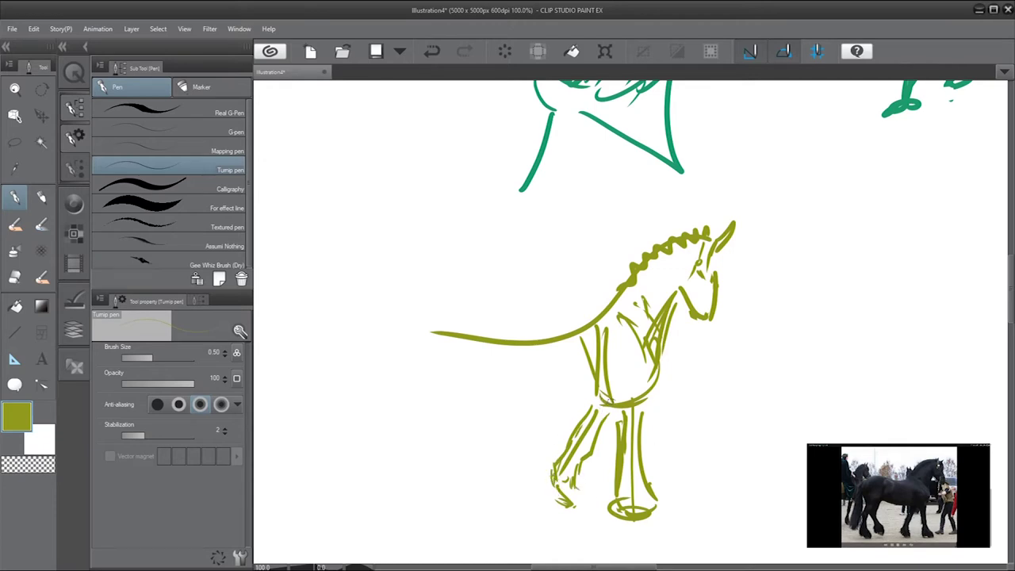
Step: Draw the horse's belly line, the raised contour of its back and rump, and a slanted flank line into the thigh
drag(607, 407, 513, 389)
mouse_move(608, 304)
mouse_down()
mouse_move(536, 306)
mouse_move(443, 345)
mouse_up()
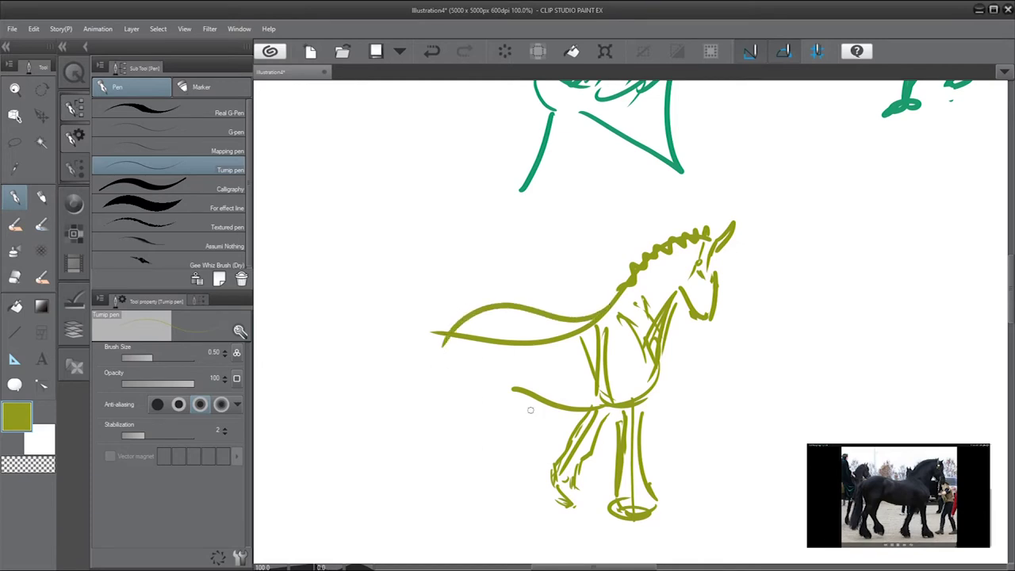
drag(514, 354, 464, 432)
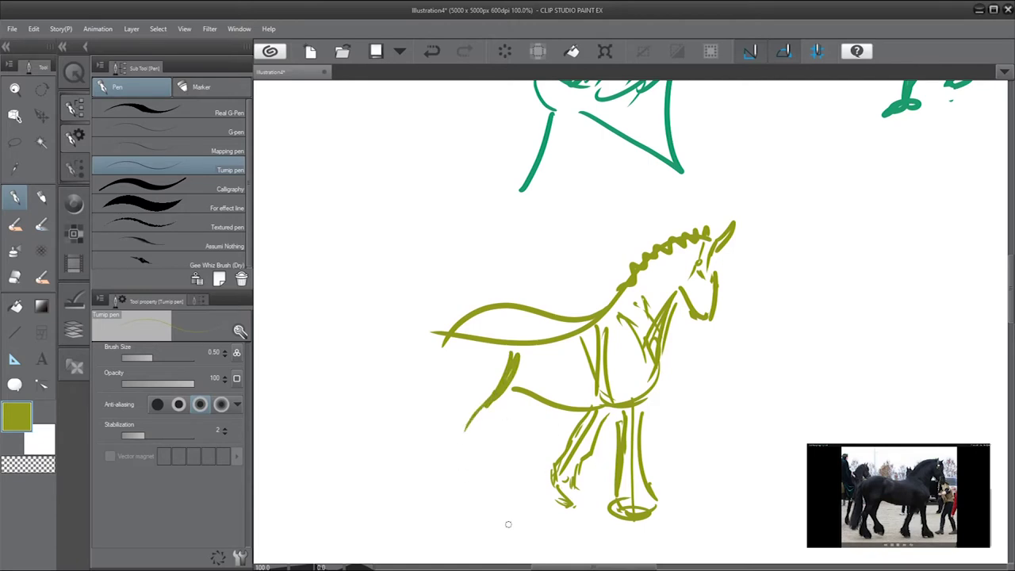
Step: Hatch the straight front leg from the chest down to the hoof and add small dotted marks around the jaw
drag(617, 394, 624, 422)
drag(645, 385, 639, 417)
mouse_move(647, 390)
mouse_down()
mouse_move(637, 425)
mouse_move(630, 401)
mouse_up()
mouse_move(636, 408)
mouse_down()
mouse_move(624, 467)
mouse_move(649, 502)
mouse_up()
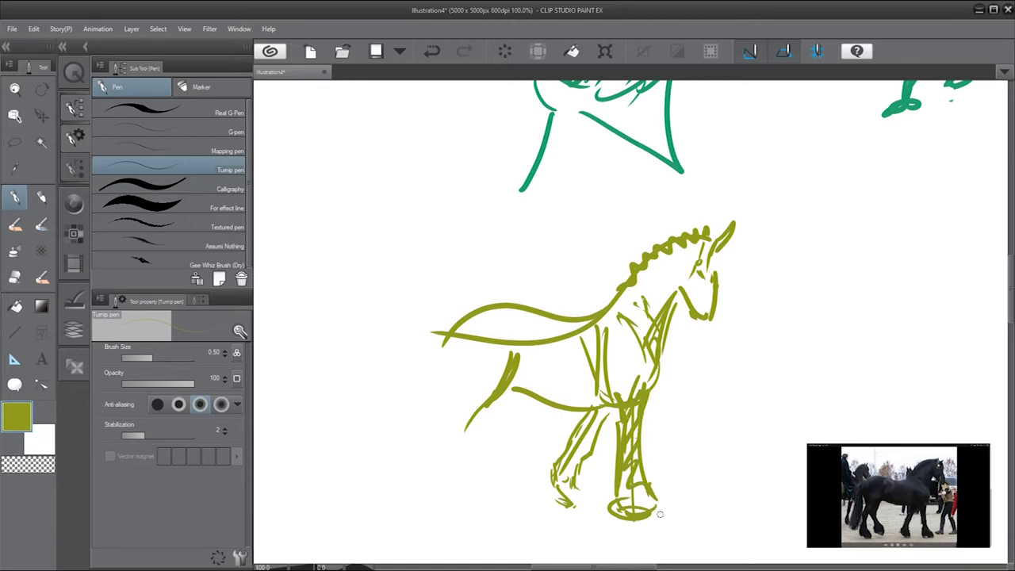
click(698, 293)
drag(696, 327, 698, 335)
drag(698, 293, 687, 290)
mouse_move(462, 429)
mouse_down()
mouse_move(458, 500)
mouse_move(442, 526)
mouse_up()
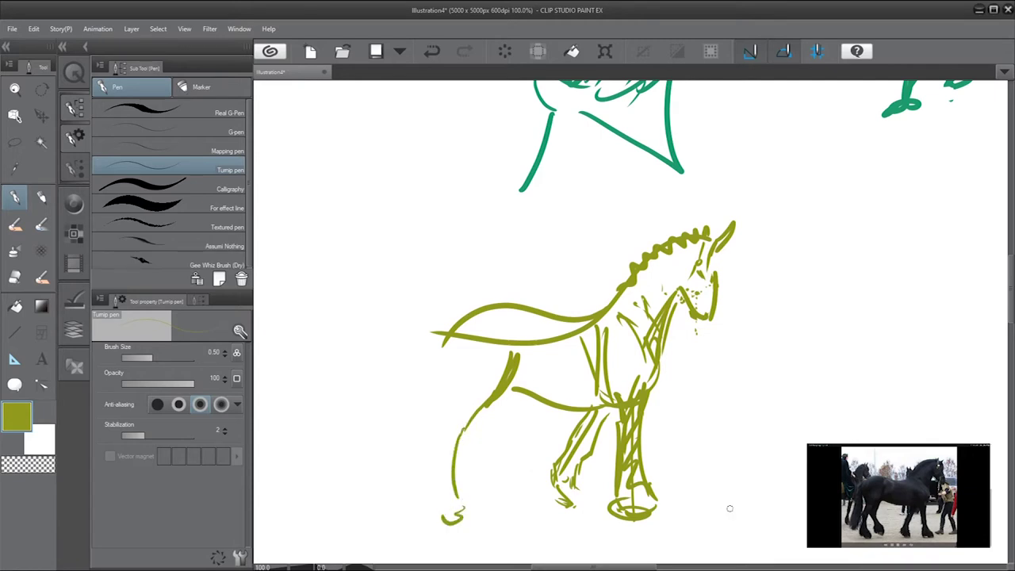
key(ctrl+z)
key(ctrl+z)
Step: Outline the horse's near hind leg with a flat hoof and join its back contour up to a thickened rump
drag(467, 428, 450, 508)
mouse_move(446, 509)
mouse_down()
mouse_move(425, 512)
mouse_move(452, 506)
mouse_move(436, 510)
mouse_up()
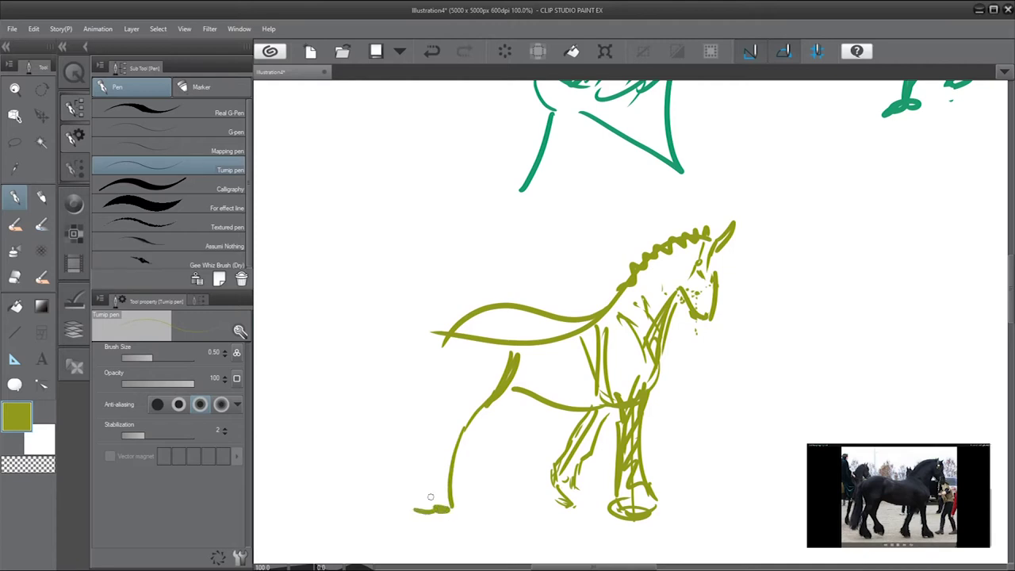
drag(426, 417, 429, 508)
drag(434, 422, 423, 505)
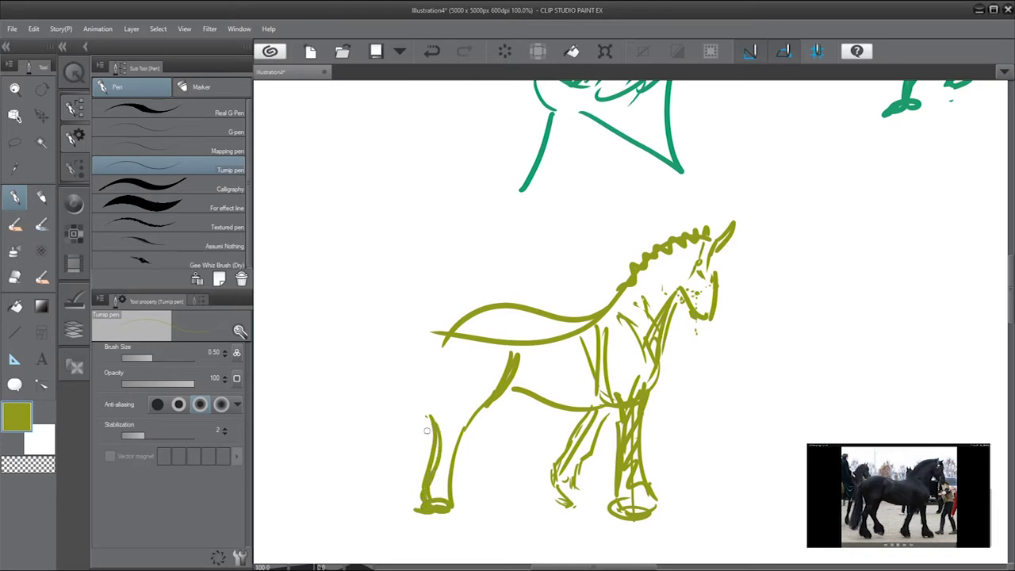
mouse_move(433, 413)
mouse_down()
mouse_move(459, 366)
mouse_move(431, 408)
mouse_move(457, 340)
mouse_move(489, 304)
mouse_up()
drag(457, 334, 498, 310)
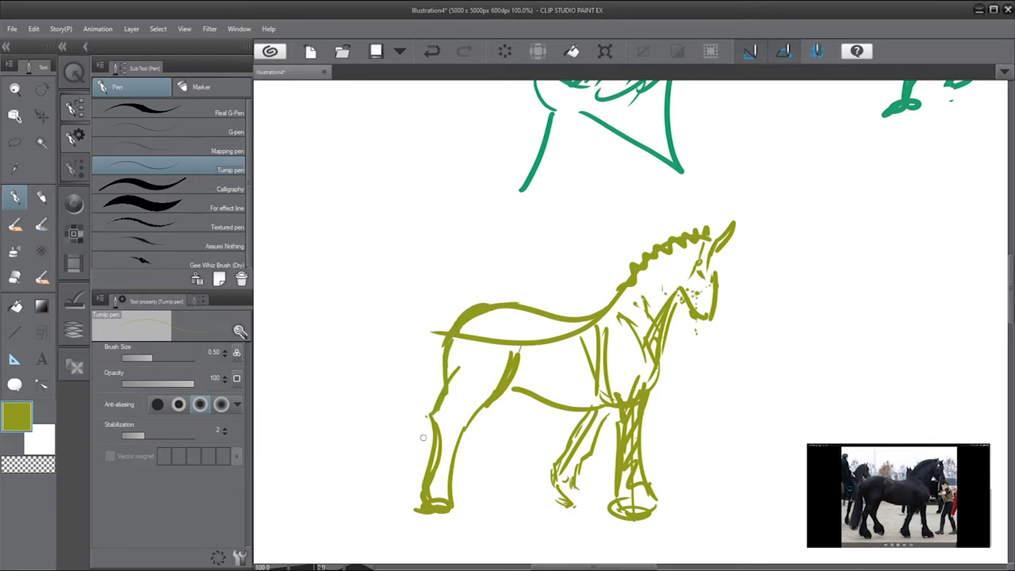
Step: Draw the horse's far hind leg with a bent hock and hoof and fill it with slanted hatching
drag(527, 357, 477, 433)
key(ctrl+z)
mouse_move(518, 381)
mouse_down()
mouse_move(497, 429)
mouse_move(512, 470)
mouse_move(481, 492)
mouse_move(500, 492)
mouse_move(480, 485)
mouse_move(490, 480)
mouse_up()
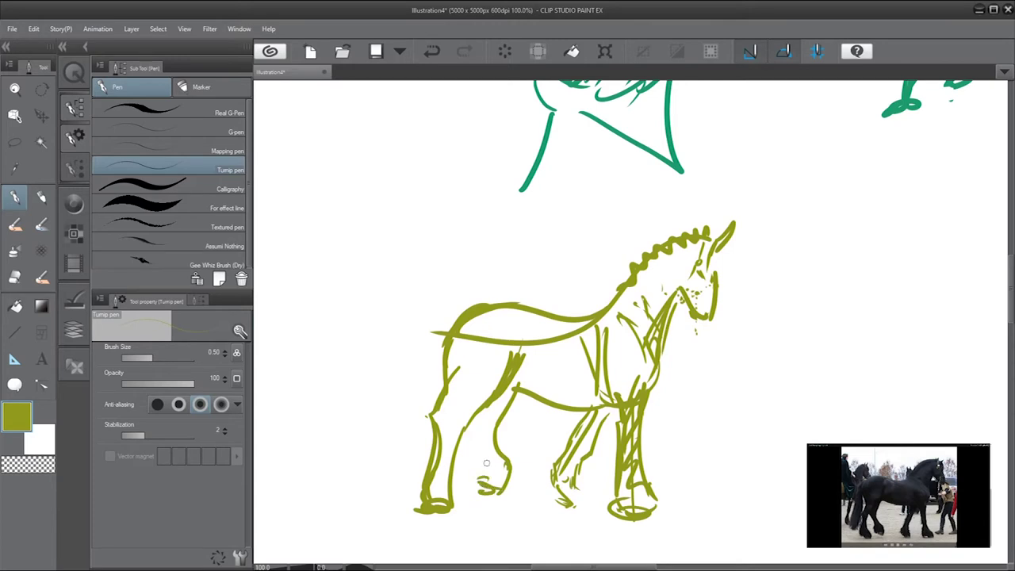
mouse_move(476, 426)
mouse_down()
mouse_move(482, 478)
mouse_move(495, 465)
mouse_up()
drag(510, 388, 479, 417)
mouse_move(508, 396)
mouse_down()
mouse_move(479, 423)
mouse_move(485, 472)
mouse_move(508, 481)
mouse_up()
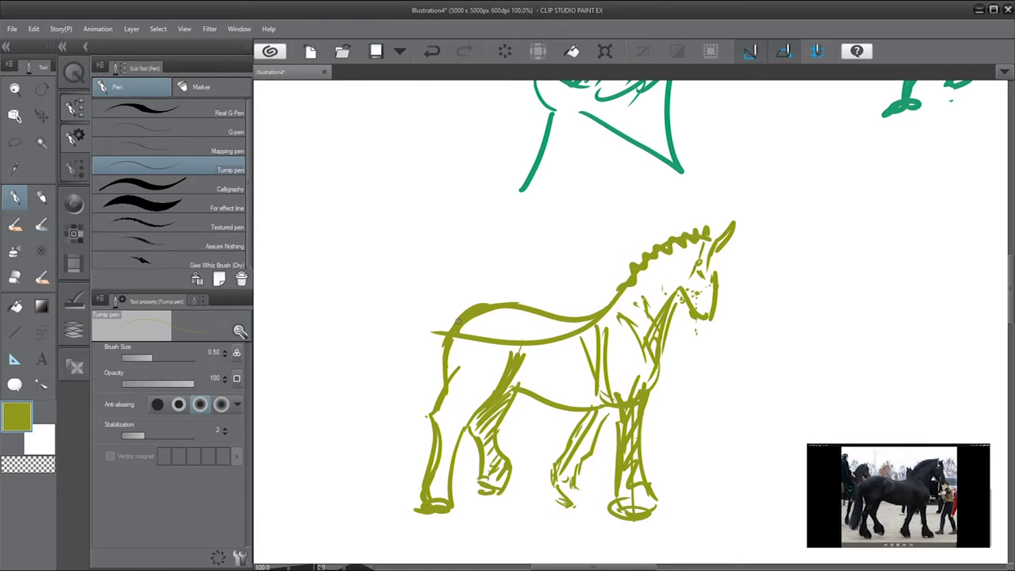
Step: Draw the horse's long tail with several slanted strokes and add short hatch marks on the rump and flank
drag(458, 316, 361, 482)
drag(436, 330, 372, 480)
mouse_move(433, 350)
mouse_down()
mouse_move(387, 473)
mouse_move(380, 457)
mouse_up()
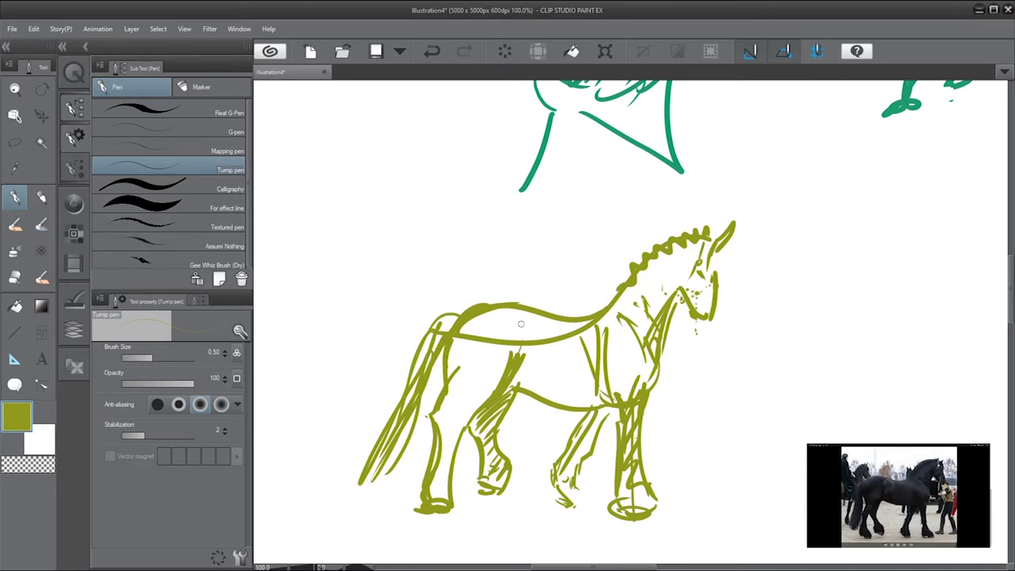
mouse_move(533, 312)
mouse_down()
mouse_move(514, 331)
mouse_move(483, 331)
mouse_up()
mouse_move(514, 373)
mouse_down()
mouse_move(538, 390)
mouse_move(542, 379)
mouse_up()
Step: Clean up the lines and hatching inside both front legs with the transparent colour, and restore the olive drawing colour
key(c)
drag(631, 379, 634, 492)
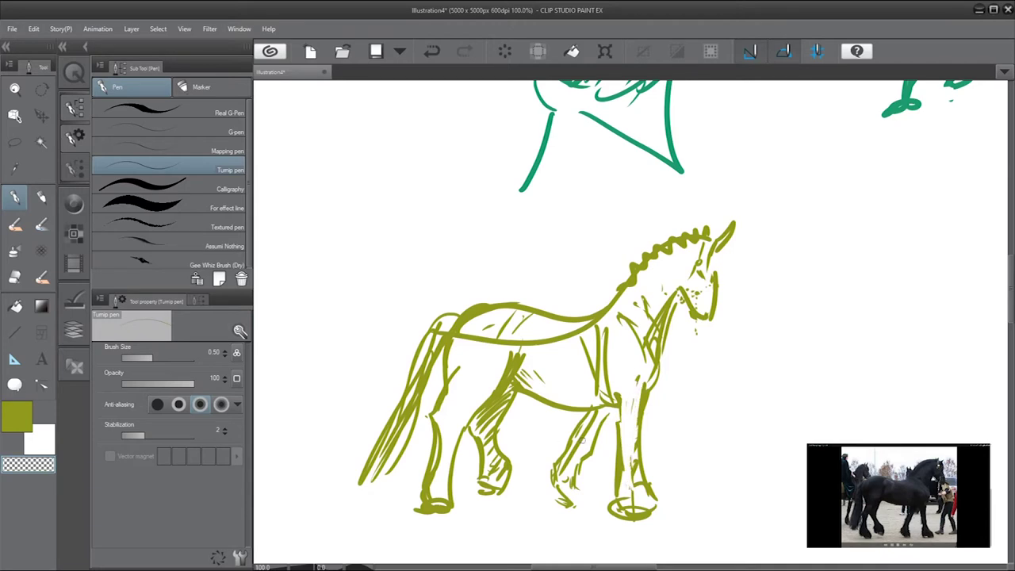
drag(595, 415, 570, 468)
drag(633, 454, 635, 480)
key(c)
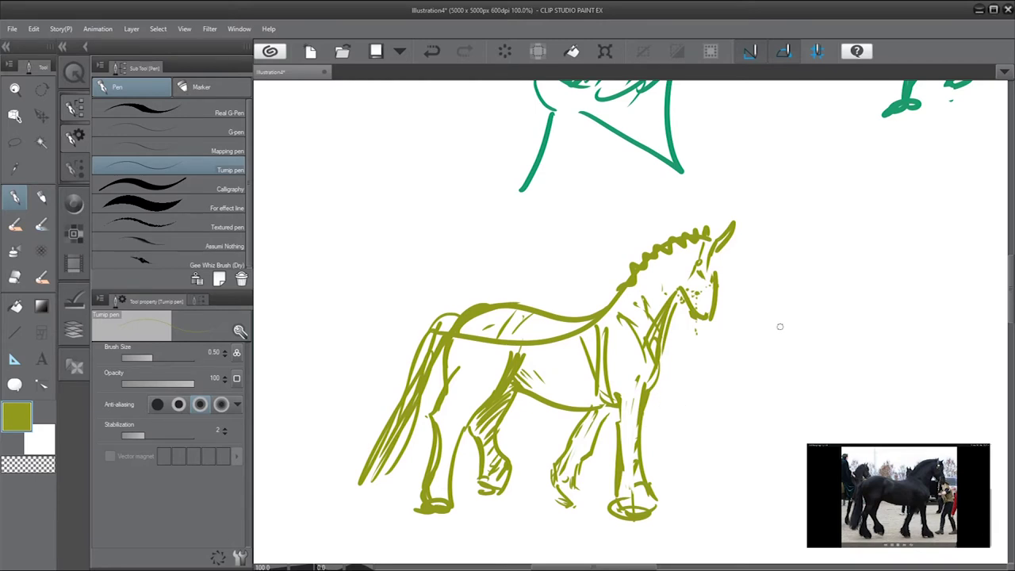
mouse_move(781, 332)
mouse_down()
mouse_move(825, 357)
mouse_move(778, 441)
mouse_up()
key(ctrl+z)
click(205, 189)
drag(394, 185, 450, 216)
key(ctrl+z)
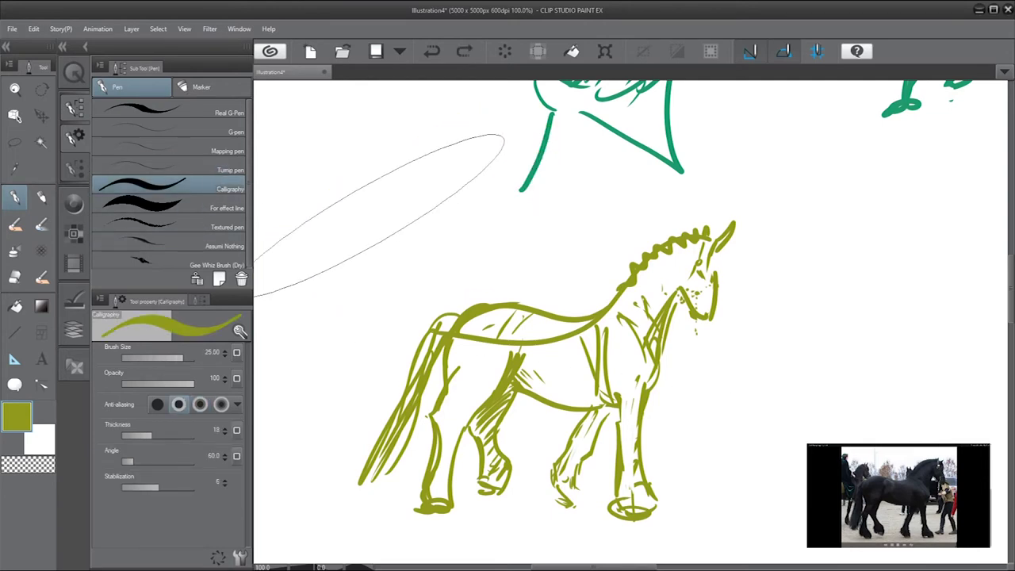
click(207, 133)
mouse_move(355, 151)
mouse_down()
mouse_move(347, 177)
mouse_move(421, 232)
mouse_move(446, 157)
mouse_up()
key(ctrl+z)
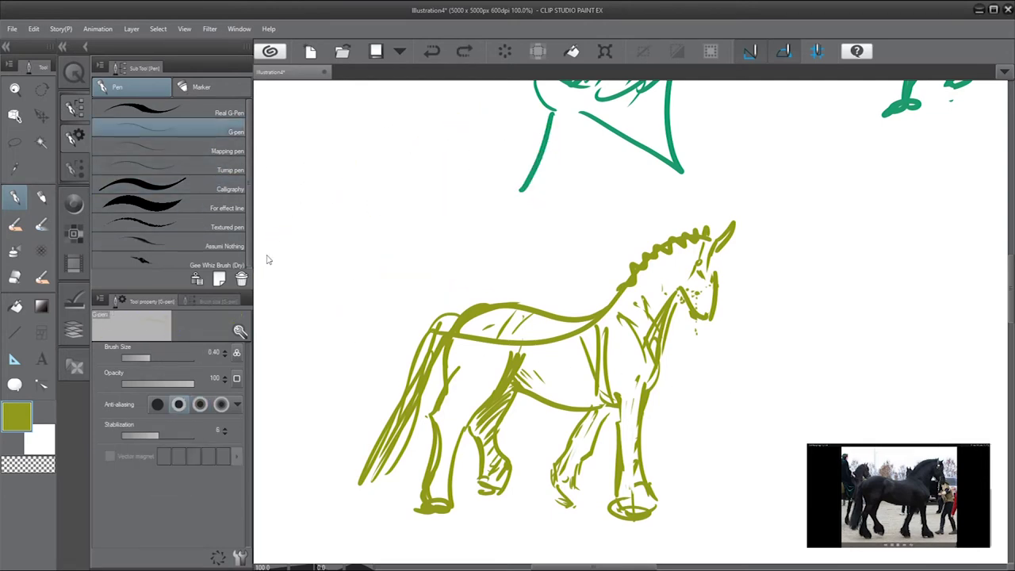
Step: Choose the Assumi Nothing brush and shade the horse's neck and face with loose slanted strokes
click(159, 246)
mouse_move(315, 205)
mouse_down()
mouse_move(388, 197)
mouse_move(474, 268)
mouse_up()
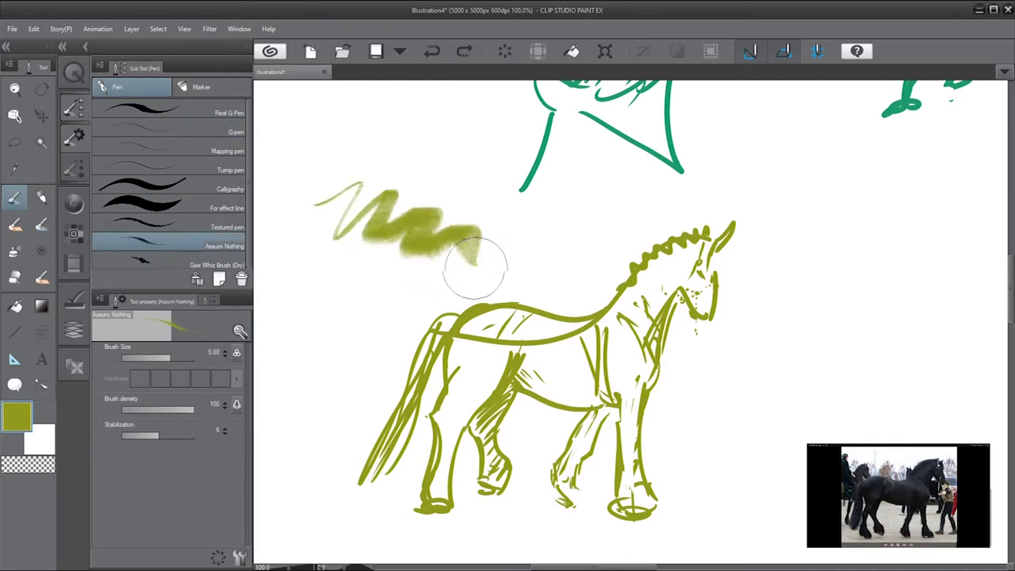
key(ctrl+z)
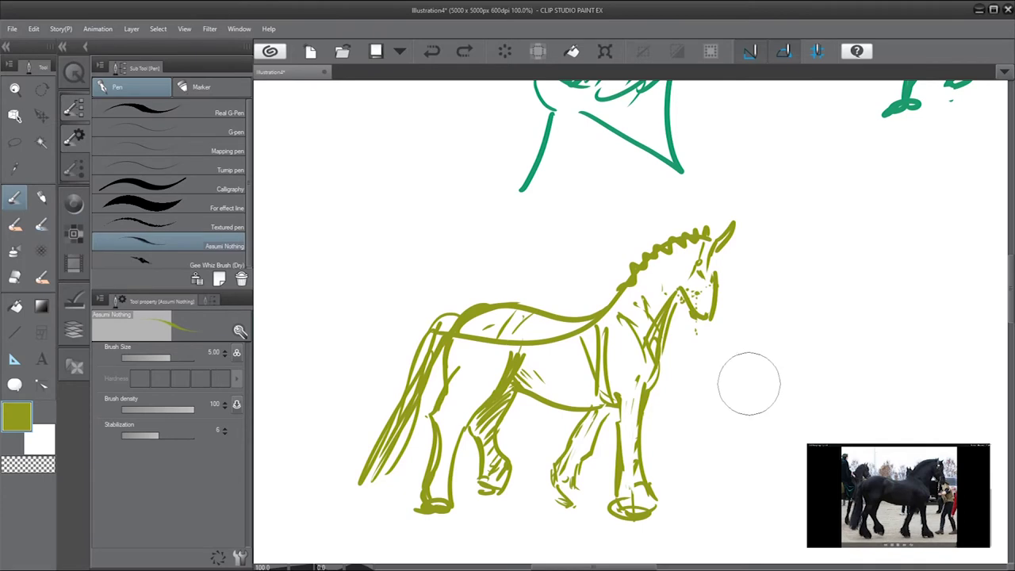
mouse_move(665, 311)
mouse_down()
mouse_move(662, 265)
mouse_move(651, 284)
mouse_move(649, 265)
mouse_move(639, 292)
mouse_up()
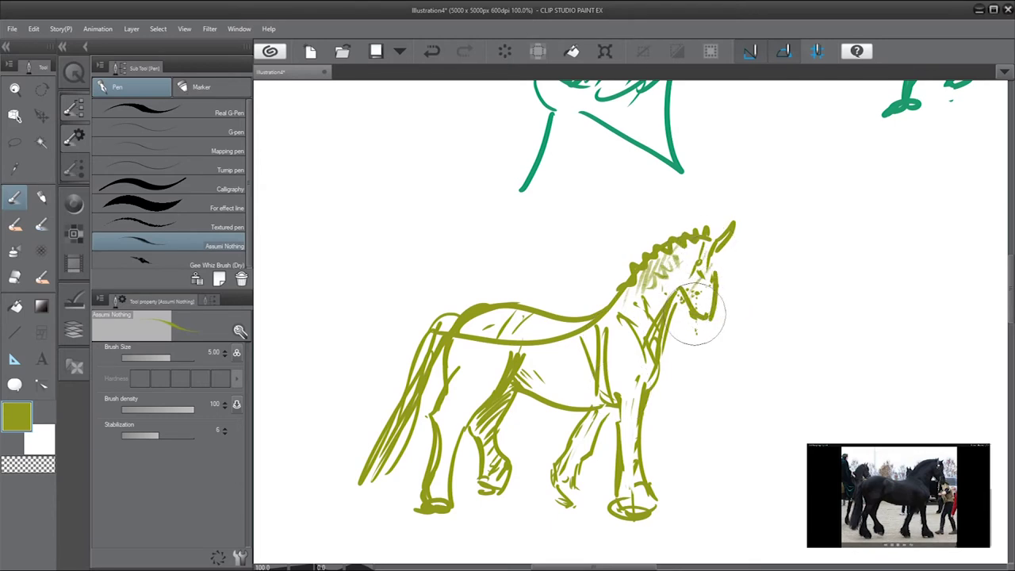
mouse_move(706, 257)
mouse_down()
mouse_move(684, 275)
mouse_move(688, 265)
mouse_up()
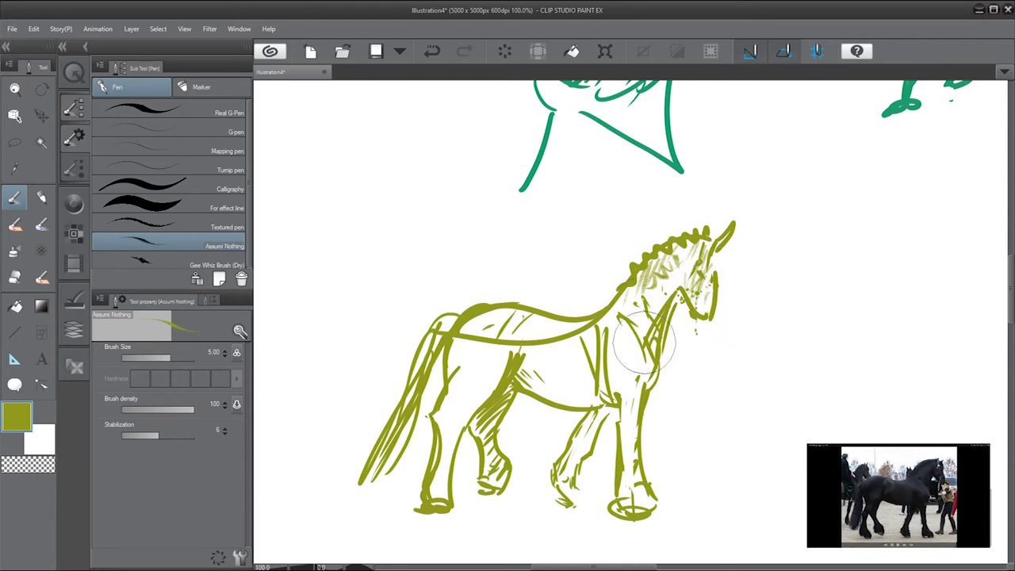
Step: Shade the horse's shoulder, barrel and rump with light slanted strokes
mouse_move(628, 347)
mouse_down()
mouse_move(630, 397)
mouse_move(617, 413)
mouse_move(601, 392)
mouse_move(571, 386)
mouse_move(606, 383)
mouse_up()
mouse_move(577, 344)
mouse_down()
mouse_move(557, 324)
mouse_move(565, 379)
mouse_move(587, 310)
mouse_up()
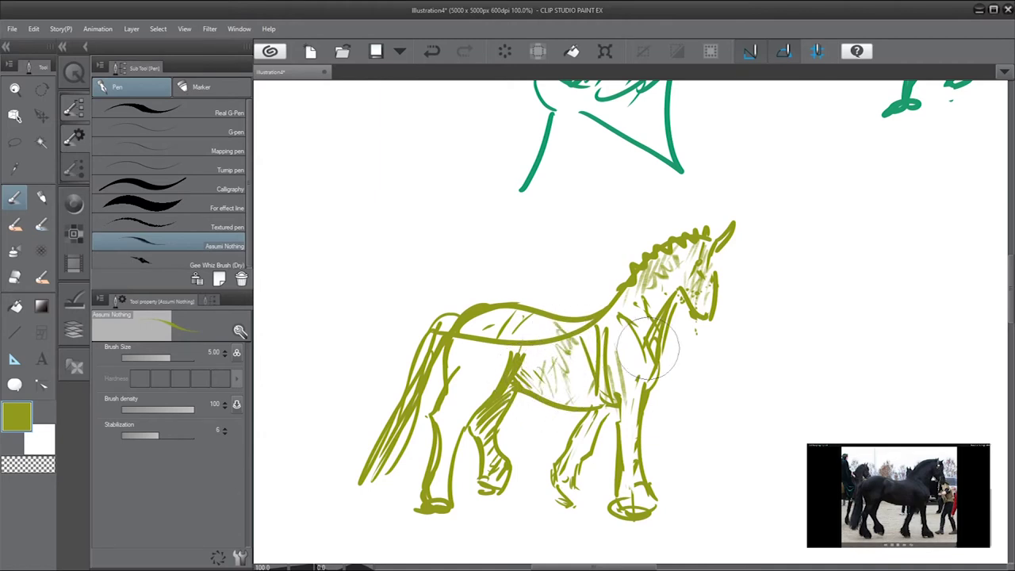
mouse_move(517, 341)
mouse_down()
mouse_move(526, 319)
mouse_move(493, 363)
mouse_move(488, 343)
mouse_move(449, 363)
mouse_move(514, 303)
mouse_move(457, 374)
mouse_up()
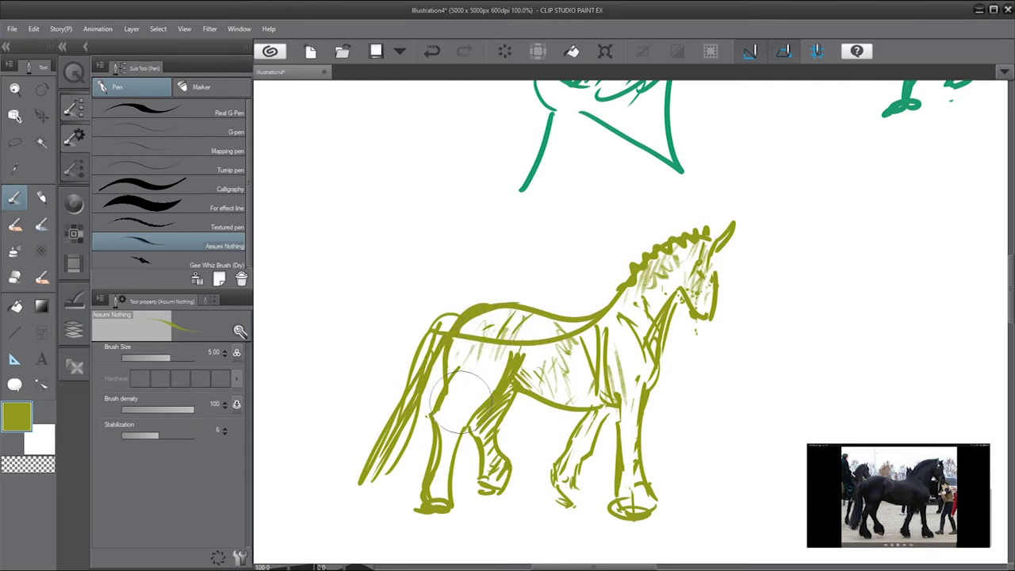
Step: Shade the horse's hind legs and bent front leg, adding feathering behind the near hind hoof
mouse_move(461, 369)
mouse_down()
mouse_move(450, 417)
mouse_move(466, 405)
mouse_move(488, 413)
mouse_move(461, 413)
mouse_move(465, 498)
mouse_up()
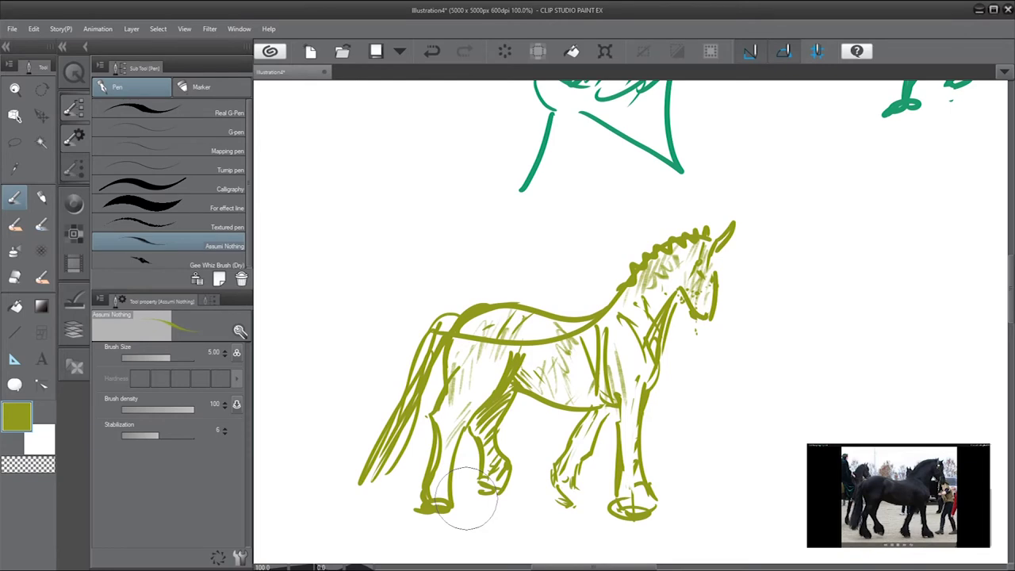
mouse_move(593, 413)
mouse_down()
mouse_move(597, 403)
mouse_move(556, 460)
mouse_move(583, 465)
mouse_up()
mouse_move(523, 361)
mouse_down()
mouse_move(476, 428)
mouse_move(494, 480)
mouse_move(507, 477)
mouse_move(484, 472)
mouse_move(465, 487)
mouse_move(453, 476)
mouse_move(401, 480)
mouse_move(432, 468)
mouse_move(451, 532)
mouse_up()
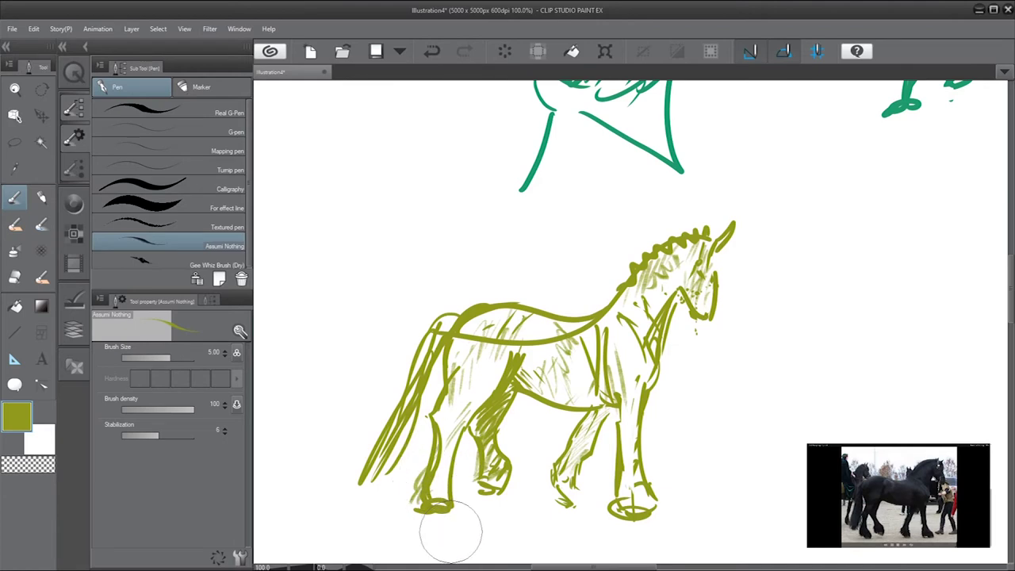
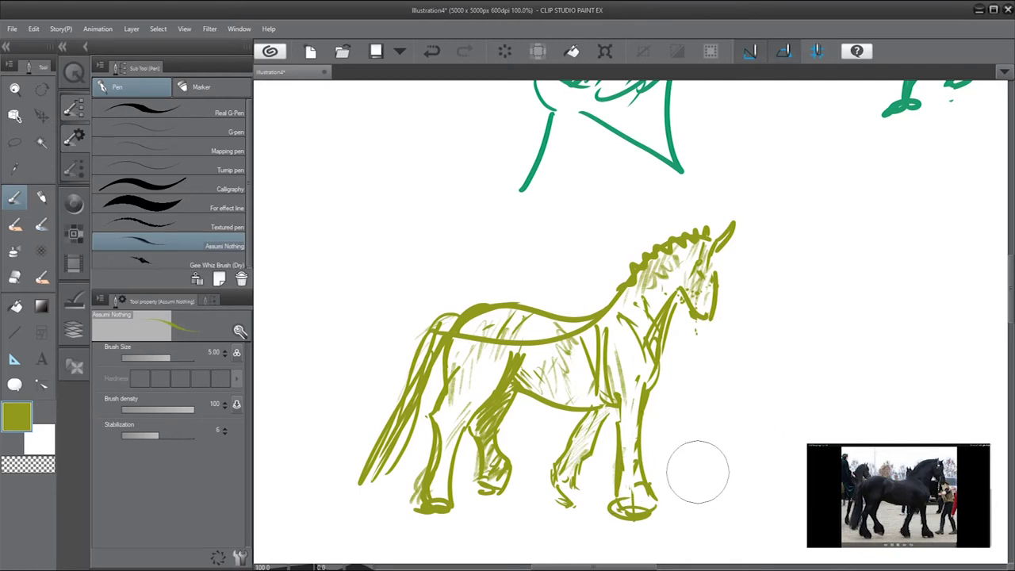
Step: Sketch thin ground lines under the hooves and darken the upper part of the straight front leg and the near hind thigh
mouse_move(631, 511)
mouse_down()
mouse_move(594, 510)
mouse_move(608, 510)
mouse_up()
mouse_move(708, 508)
mouse_down()
mouse_move(661, 513)
mouse_move(669, 520)
mouse_move(675, 511)
mouse_move(631, 514)
mouse_move(675, 510)
mouse_up()
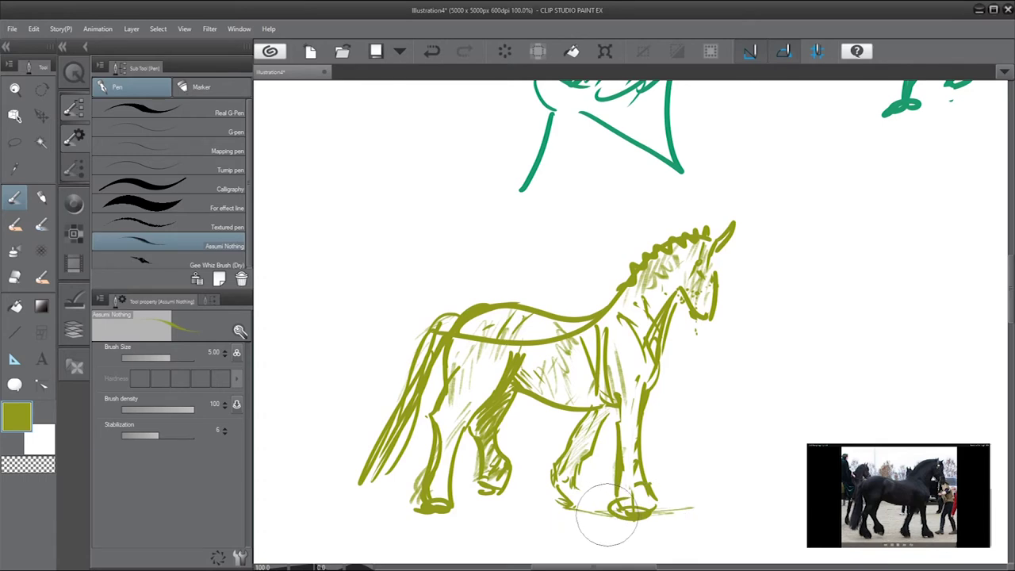
mouse_move(447, 508)
mouse_down()
mouse_move(408, 512)
mouse_move(435, 519)
mouse_move(385, 515)
mouse_up()
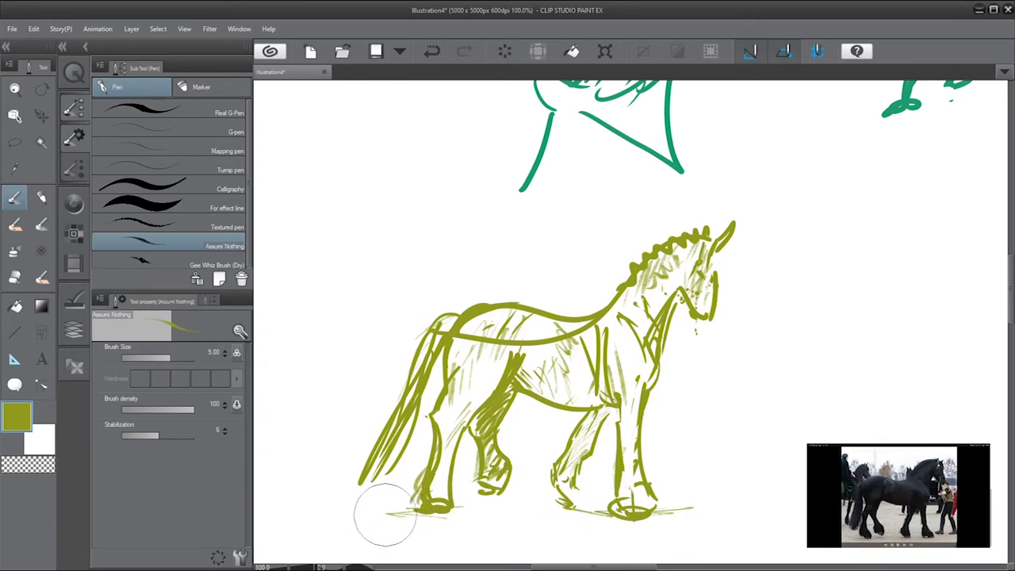
mouse_move(488, 504)
mouse_down()
mouse_move(517, 508)
mouse_move(479, 516)
mouse_up()
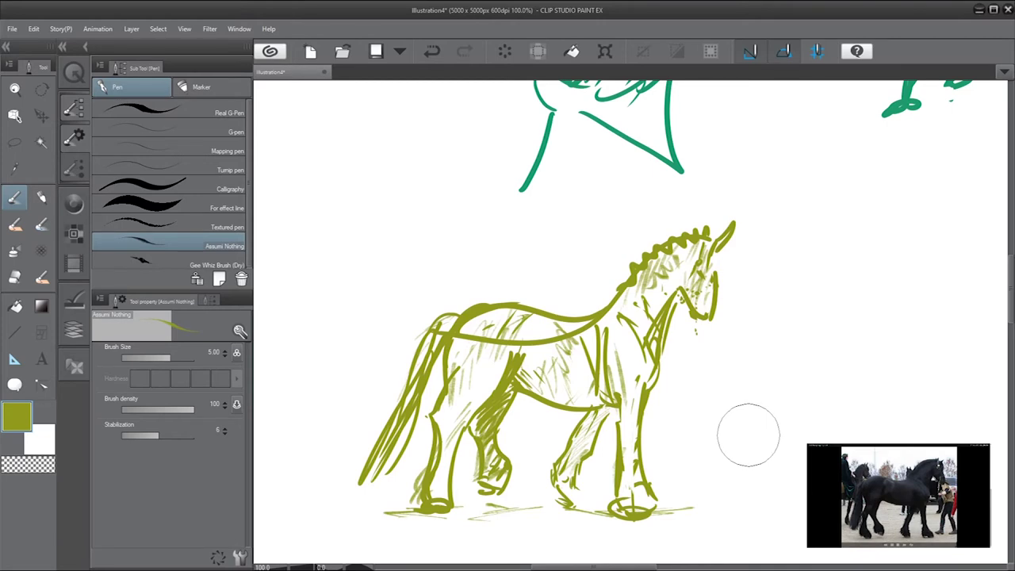
mouse_move(624, 417)
mouse_down()
mouse_move(625, 392)
mouse_move(641, 385)
mouse_move(639, 427)
mouse_up()
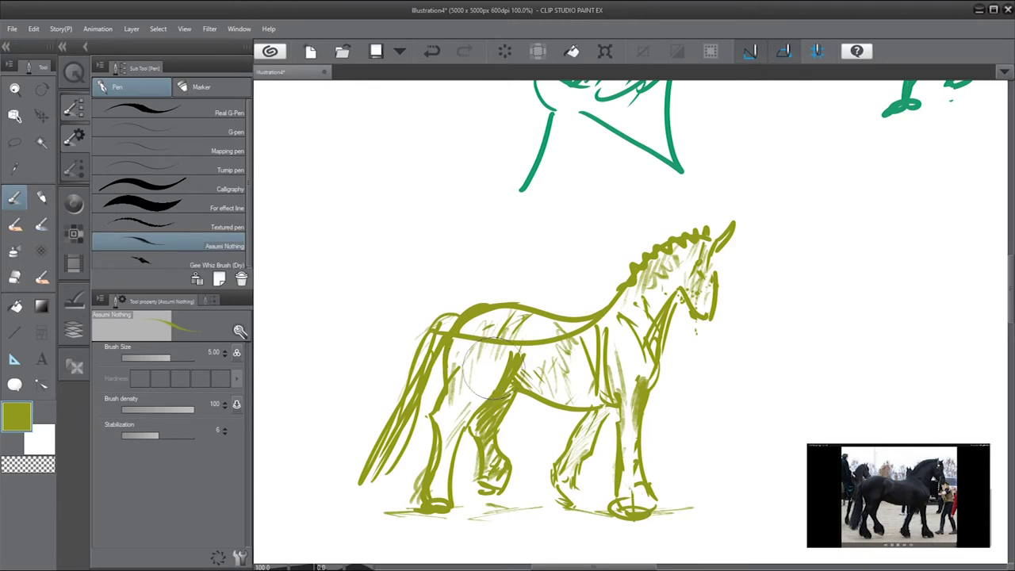
mouse_move(491, 371)
mouse_down()
mouse_move(508, 365)
mouse_move(468, 397)
mouse_move(453, 420)
mouse_move(475, 407)
mouse_move(450, 437)
mouse_up()
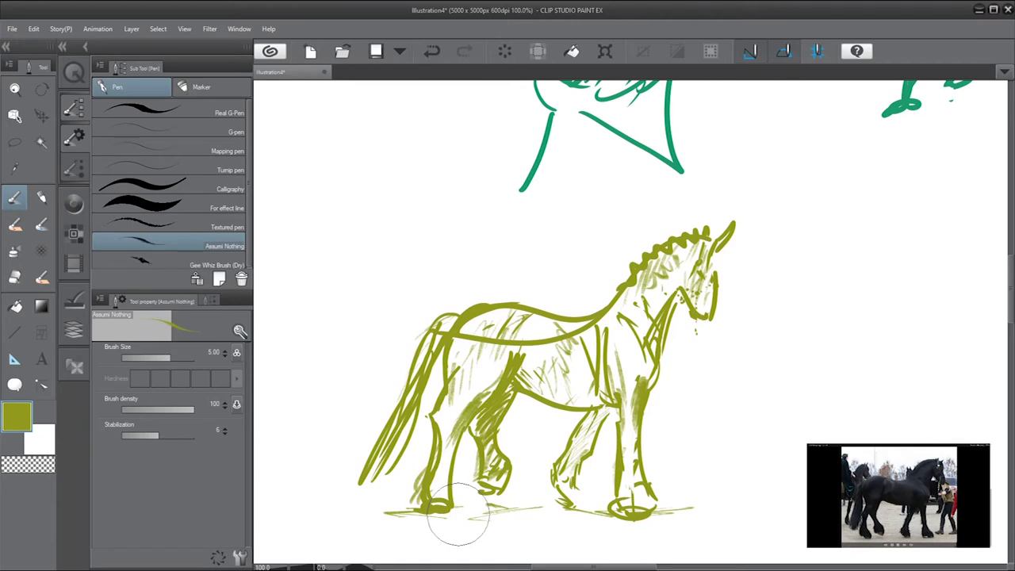
drag(926, 204, 806, 476)
mouse_move(849, 440)
mouse_down()
mouse_move(902, 358)
mouse_move(915, 389)
mouse_up()
key(ctrl+z)
mouse_move(941, 187)
mouse_down()
mouse_move(786, 324)
mouse_move(915, 201)
mouse_up()
mouse_move(910, 235)
mouse_down()
mouse_move(880, 288)
mouse_move(829, 451)
mouse_up()
key(ctrl+z)
key(ctrl+z)
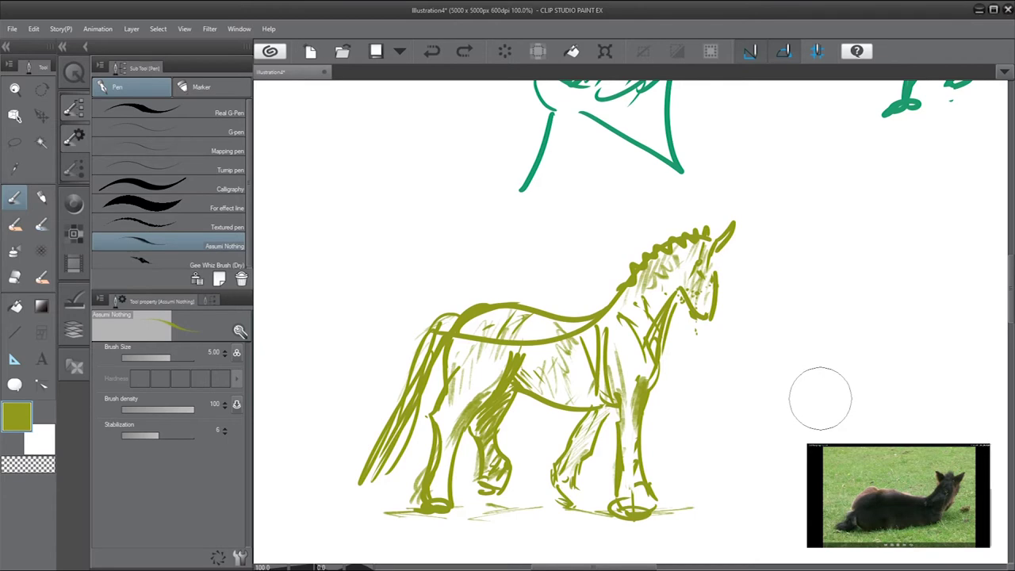
key(alt)
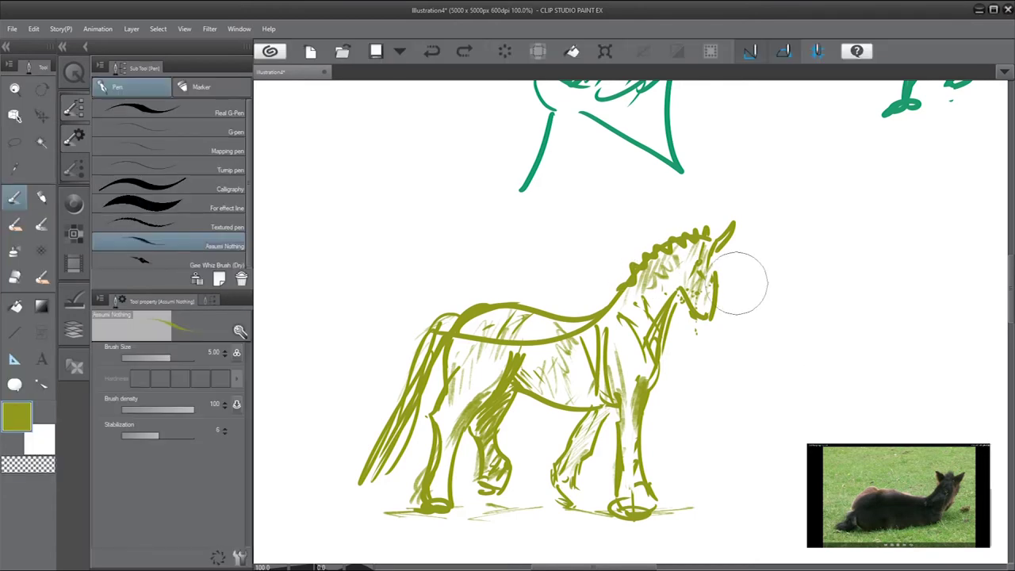
drag(822, 341, 510, 321)
drag(606, 329, 588, 331)
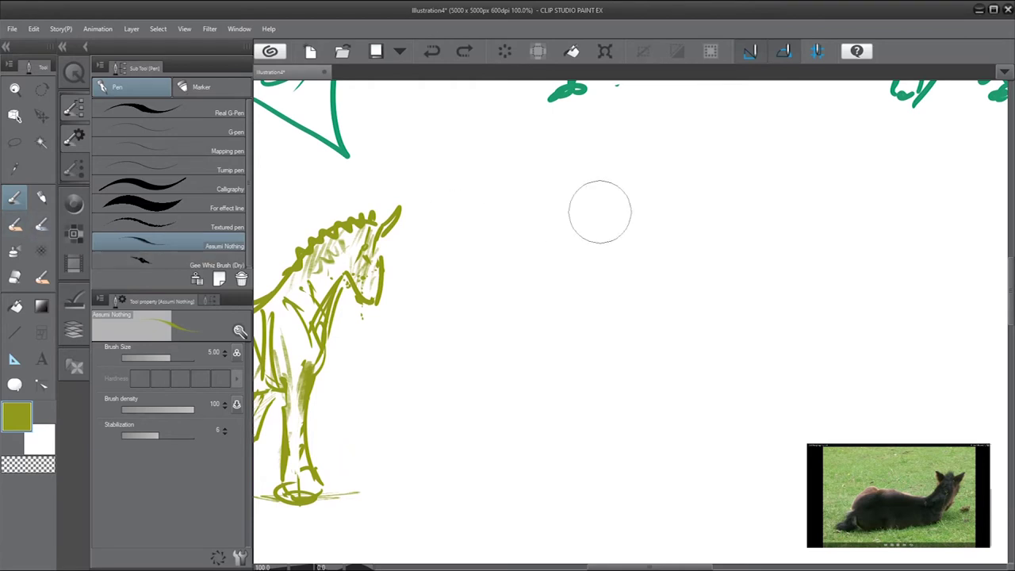
drag(823, 264, 460, 361)
key(ctrl+z)
mouse_move(839, 202)
mouse_down()
mouse_move(704, 283)
mouse_move(875, 297)
mouse_up()
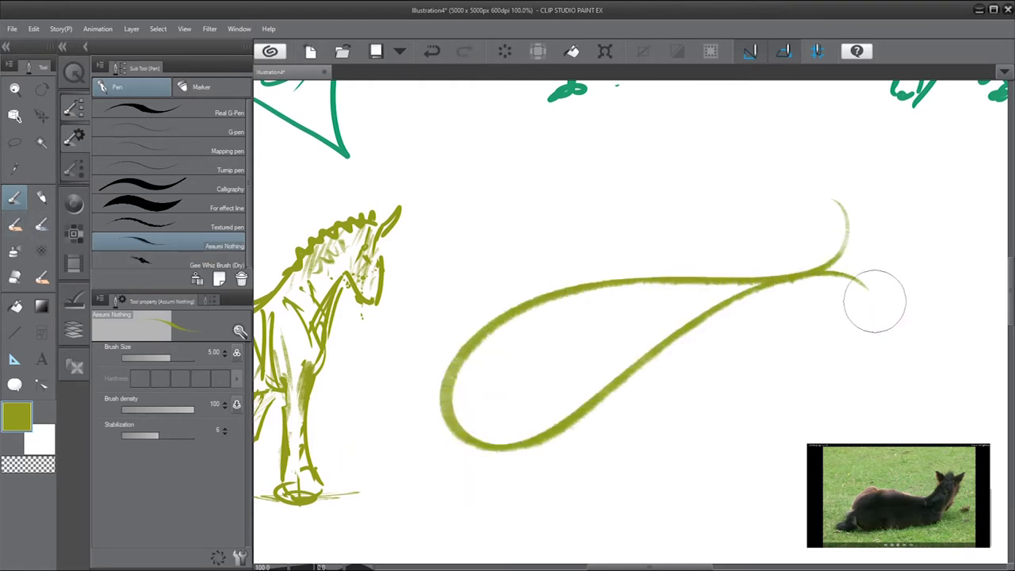
key(ctrl+z)
mouse_move(820, 227)
mouse_down()
mouse_move(472, 465)
mouse_move(539, 380)
mouse_up()
key(ctrl+z)
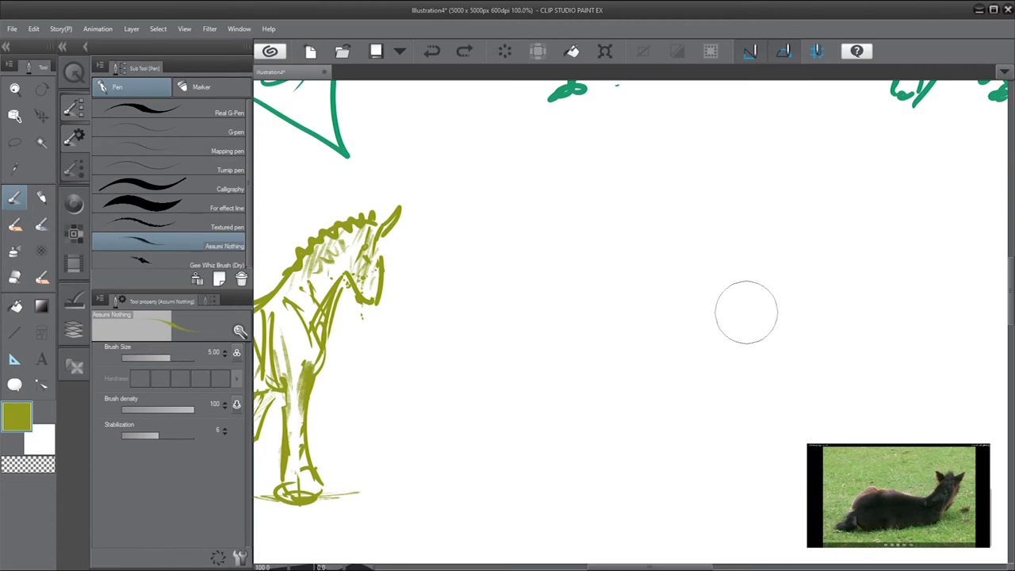
drag(841, 233, 651, 339)
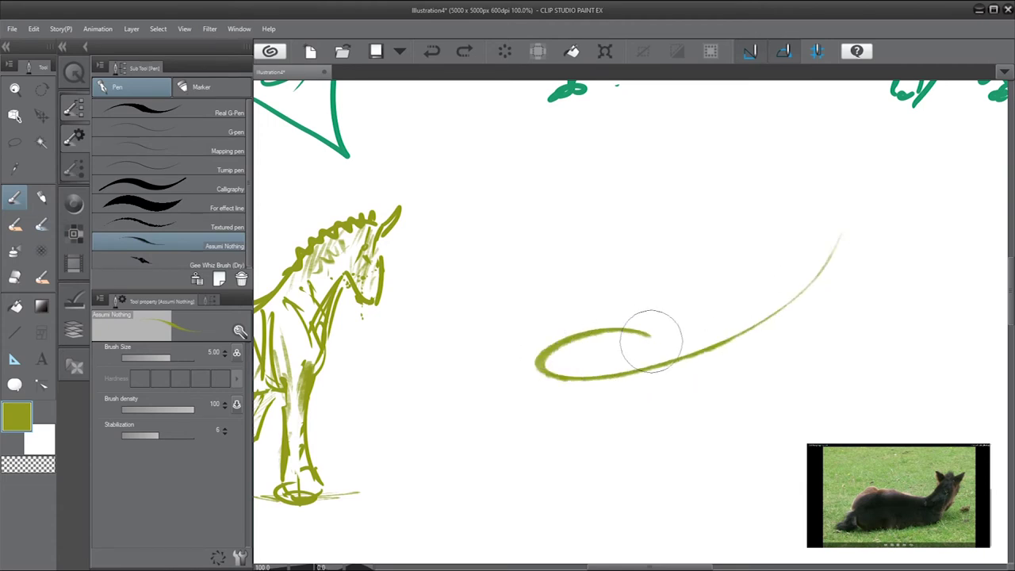
key(ctrl+z)
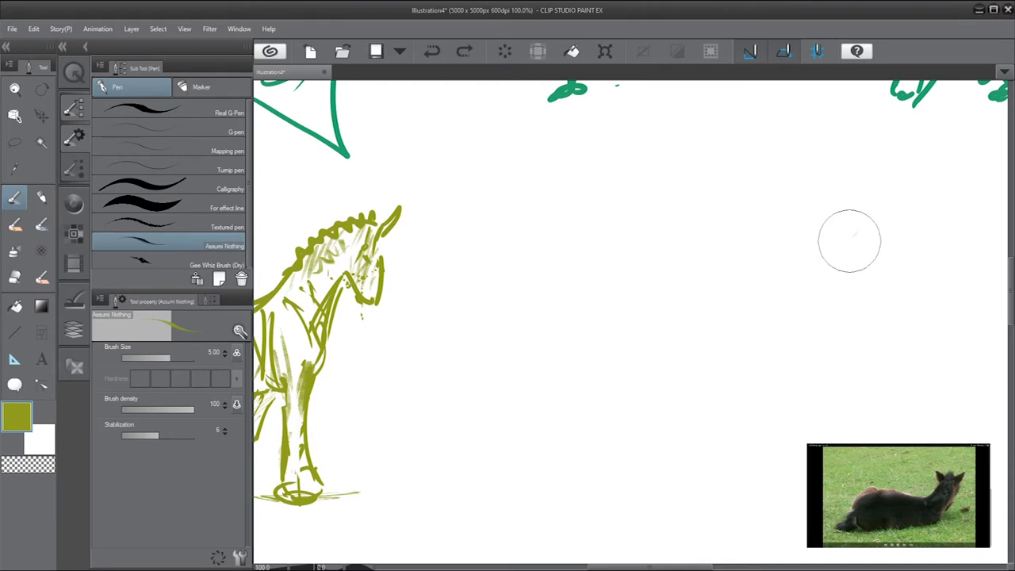
drag(850, 240, 703, 301)
key(ctrl+z)
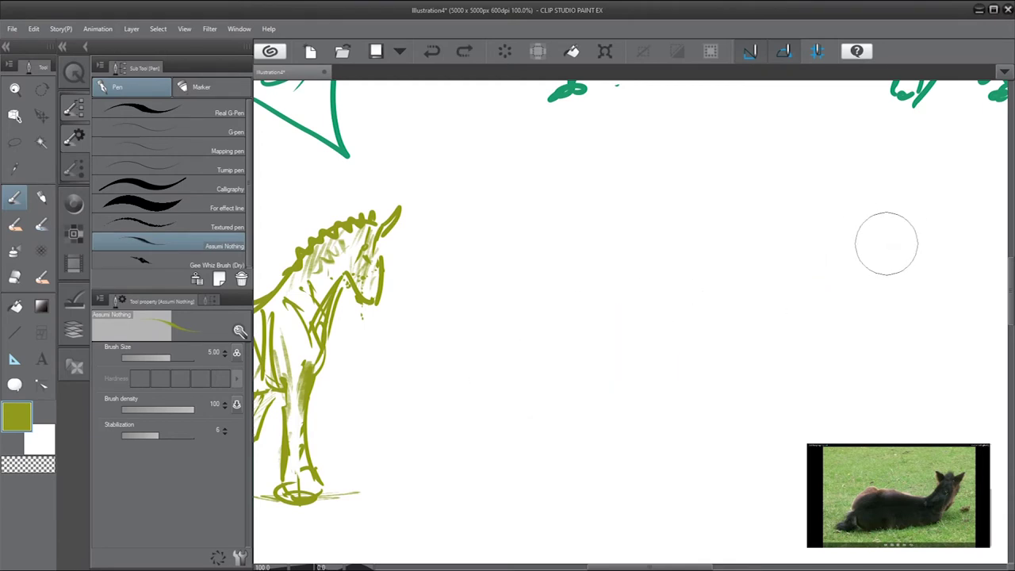
Step: Draw one sweeping gesture curve for the lying horse's rump, belly and raised neck, on the blank canvas beside the standing horse
mouse_move(890, 218)
mouse_down()
mouse_move(691, 381)
mouse_move(685, 346)
mouse_up()
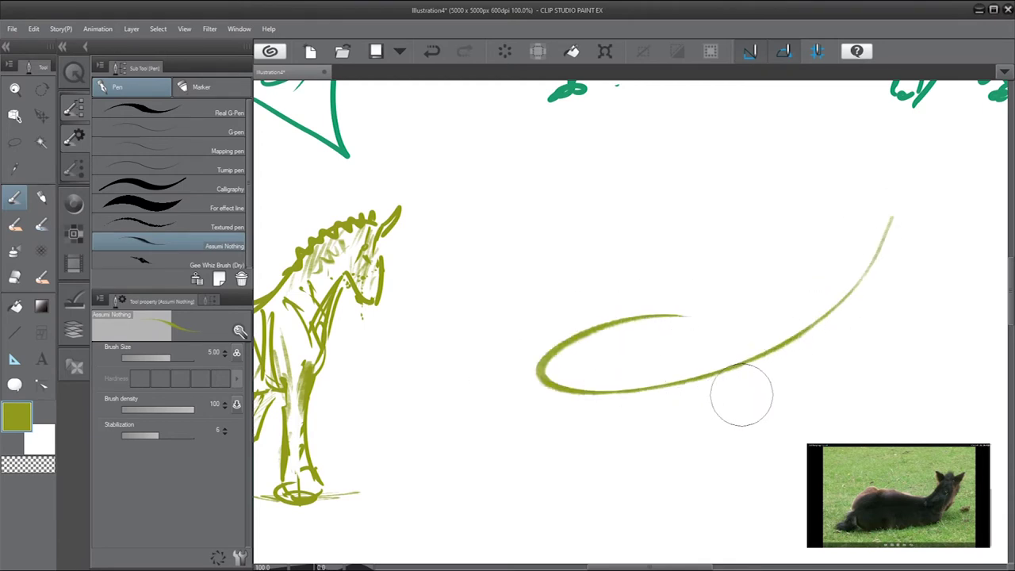
key(alt)
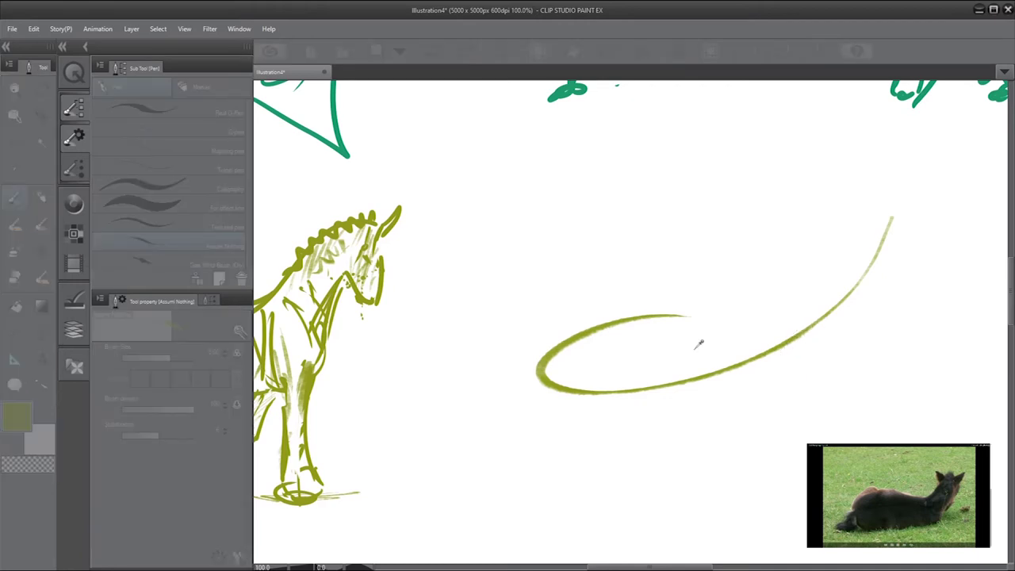
mouse_move(775, 331)
mouse_down()
mouse_move(635, 328)
mouse_move(665, 324)
mouse_up()
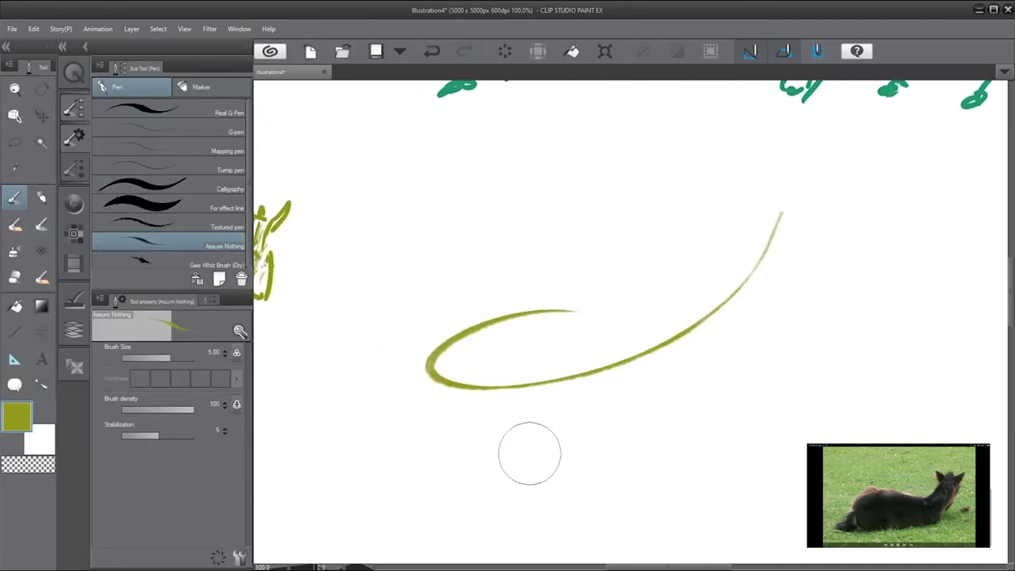
drag(646, 303, 731, 228)
mouse_move(716, 243)
mouse_down()
mouse_move(804, 262)
mouse_move(803, 282)
mouse_up()
key(ctrl+z)
key(ctrl+z)
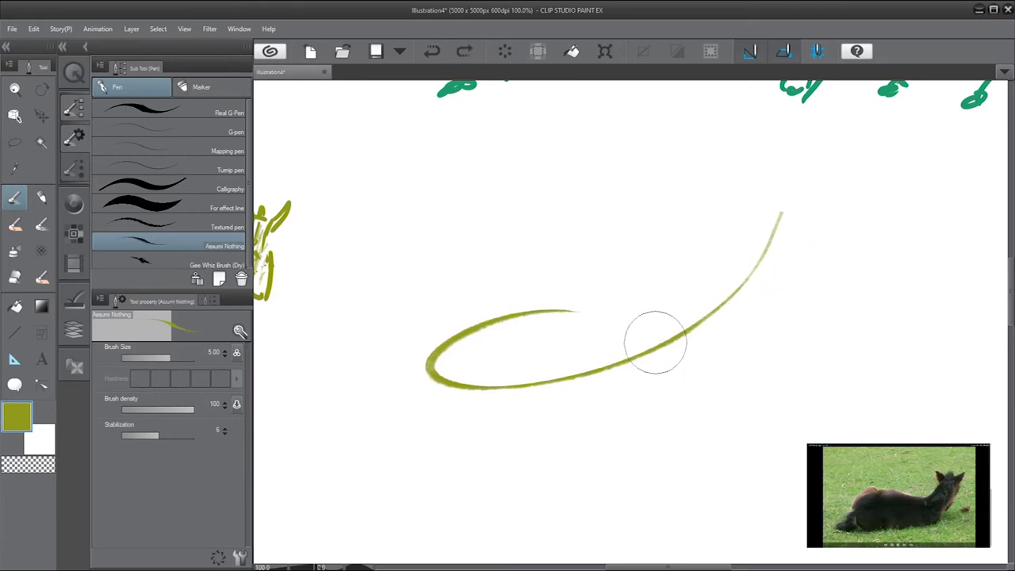
Step: Outline the lying horse around the gesture curve with thin strokes for the back, neck, head, chest and underside
drag(468, 309, 639, 328)
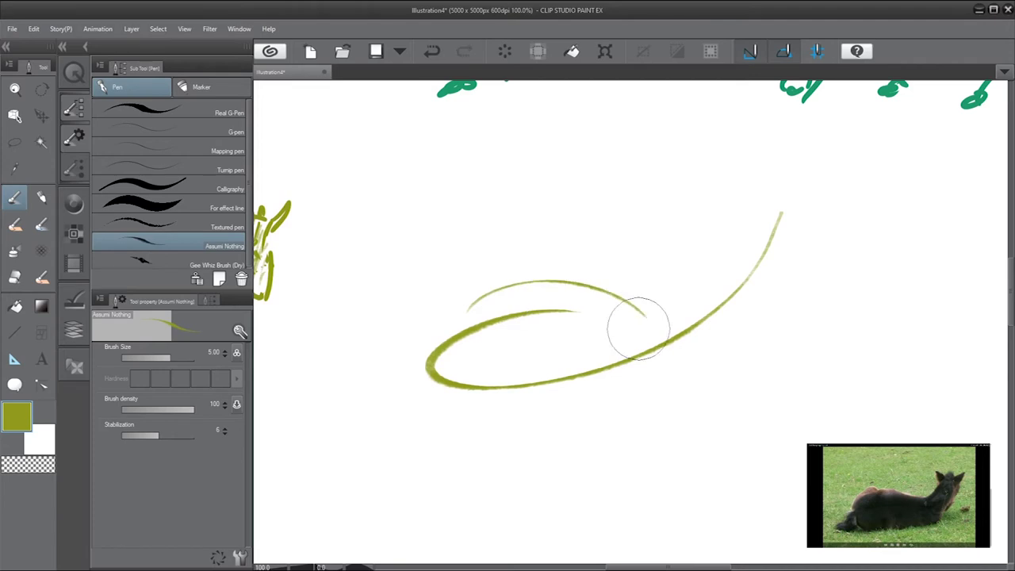
mouse_move(526, 288)
mouse_down()
mouse_move(597, 300)
mouse_move(761, 245)
mouse_move(734, 308)
mouse_up()
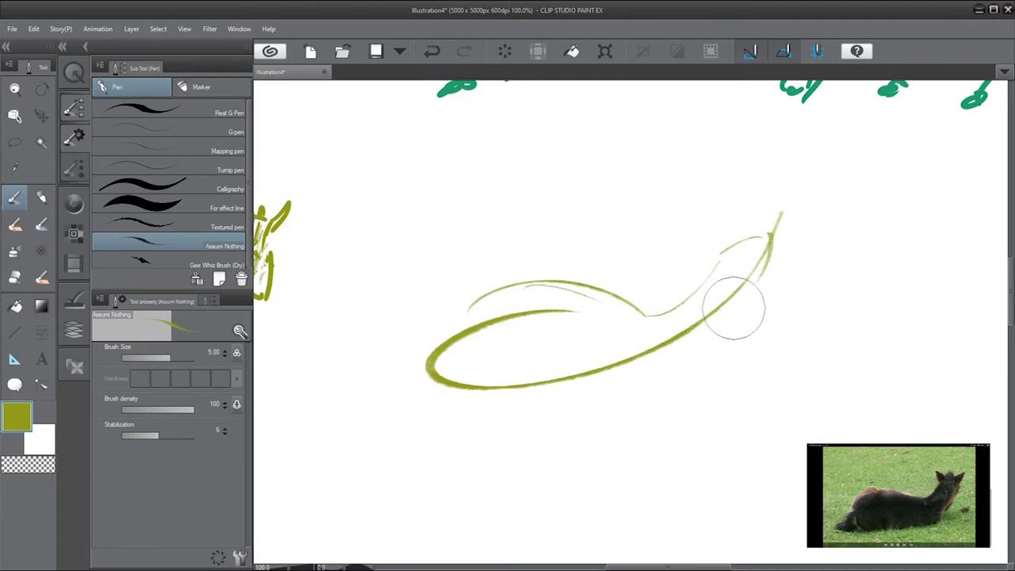
mouse_move(777, 251)
mouse_down()
mouse_move(769, 293)
mouse_move(766, 277)
mouse_move(770, 290)
mouse_move(691, 357)
mouse_move(724, 328)
mouse_move(691, 378)
mouse_move(689, 368)
mouse_move(677, 384)
mouse_move(554, 417)
mouse_move(506, 416)
mouse_up()
drag(684, 367, 467, 413)
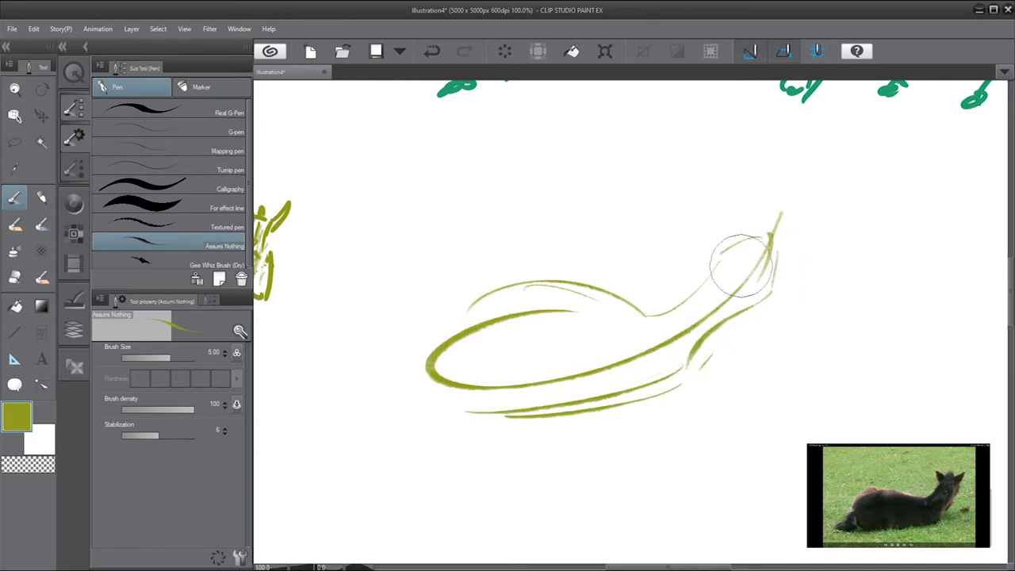
Step: Draw two pointed ears, one on each side of the lying horse's head
drag(728, 238, 705, 228)
mouse_move(705, 229)
mouse_down()
mouse_move(707, 259)
mouse_move(692, 218)
mouse_move(725, 240)
mouse_up()
key(ctrl+z)
key(ctrl+z)
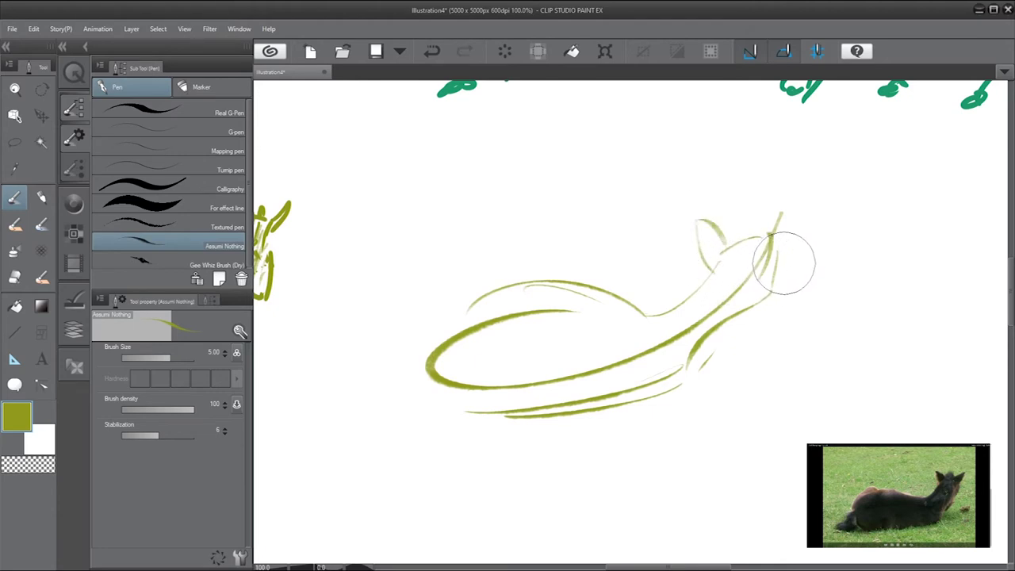
mouse_move(777, 261)
mouse_down()
mouse_move(821, 242)
mouse_move(782, 288)
mouse_up()
drag(810, 256, 774, 281)
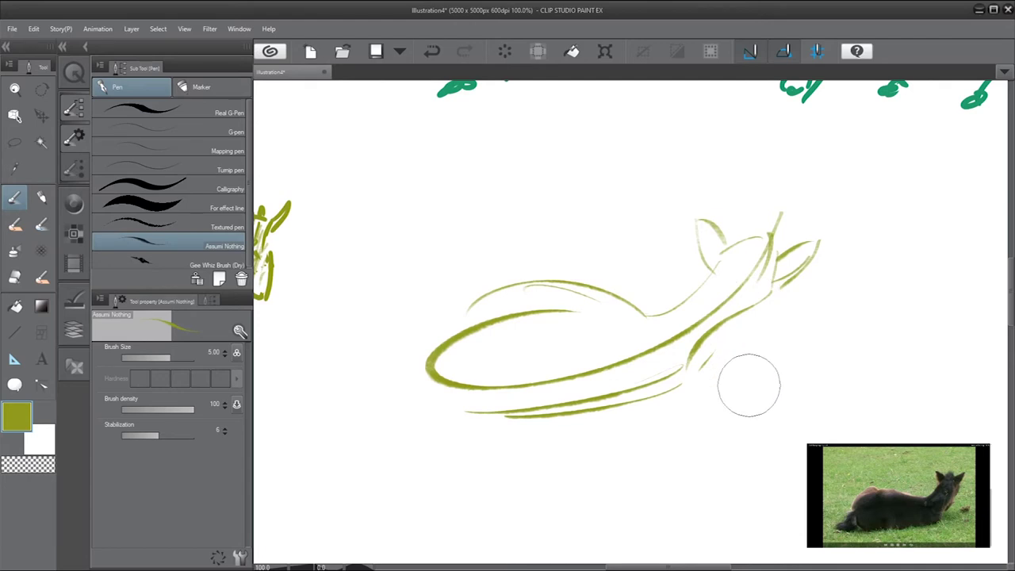
Step: Try the Calligraphy and Textured pen brushes with test strokes above the horse
click(159, 188)
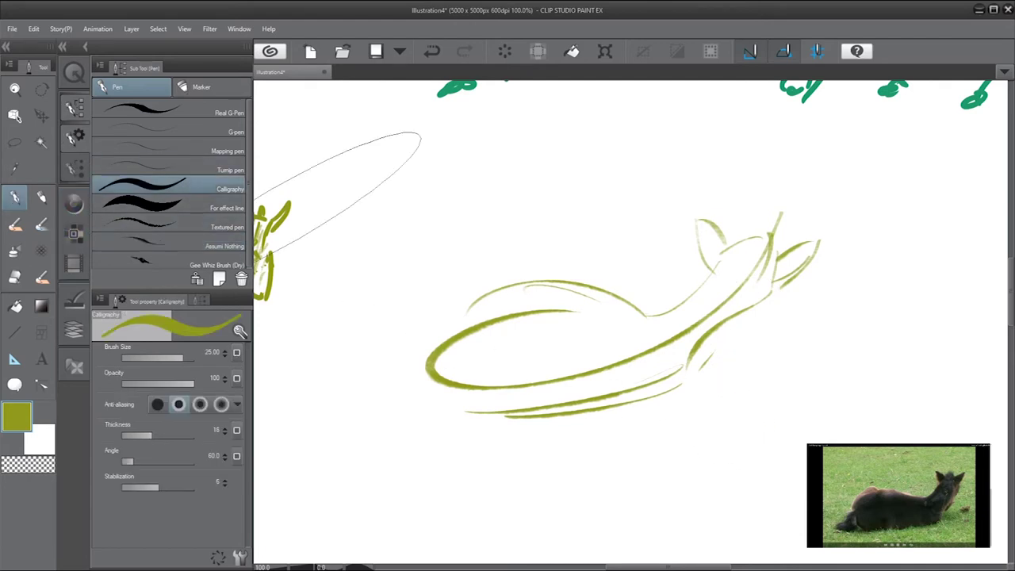
drag(337, 197, 524, 208)
key(ctrl+z)
click(212, 228)
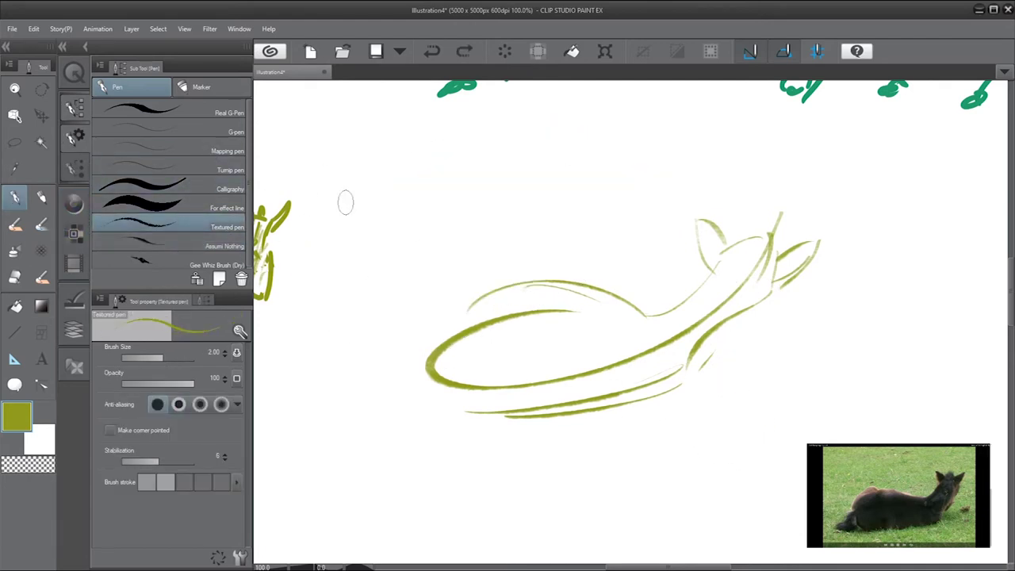
drag(379, 199, 534, 295)
key(ctrl+z)
click(220, 245)
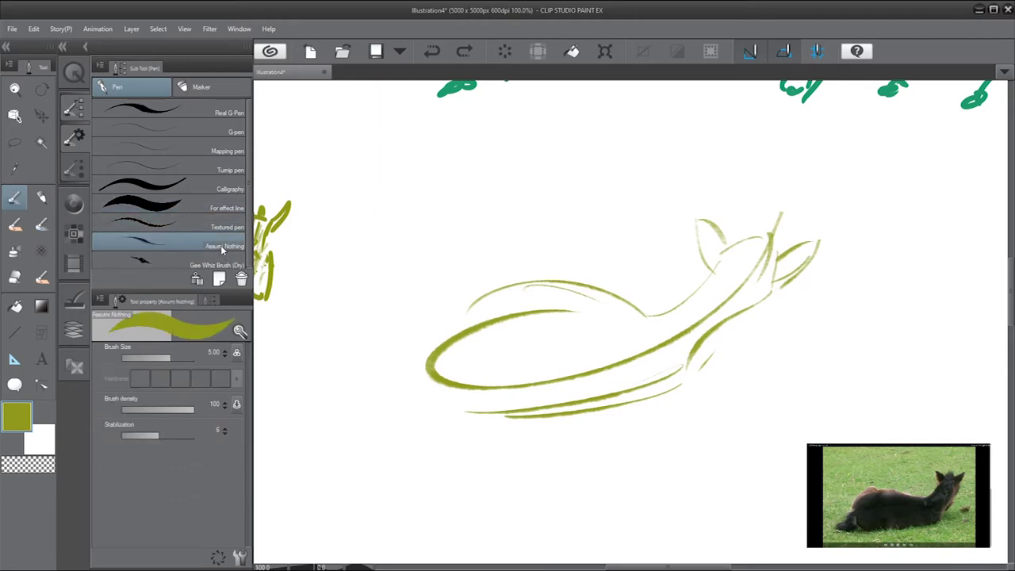
Step: Switch to the Gee Whiz Brush (Dry) and scribble a rough forelock between the horse's ears
click(182, 259)
mouse_move(408, 237)
mouse_down()
mouse_move(469, 232)
mouse_move(567, 301)
mouse_up()
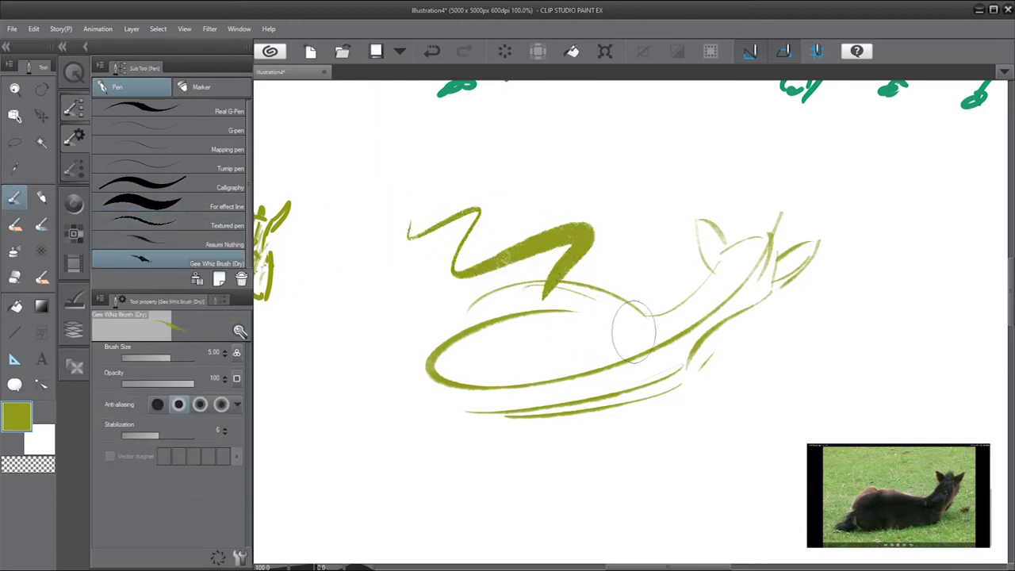
key(ctrl+z)
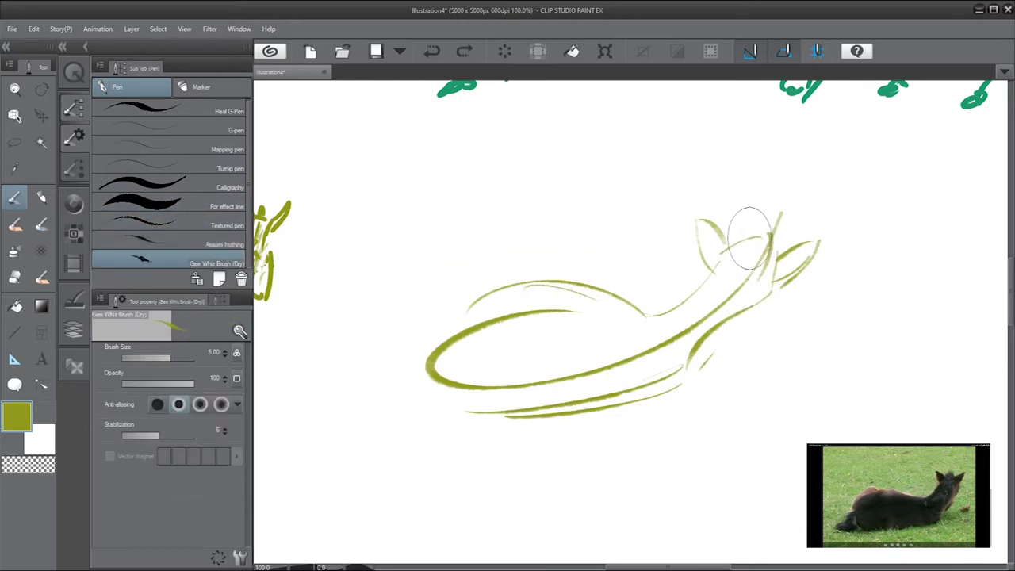
mouse_move(758, 232)
mouse_down()
mouse_move(774, 238)
mouse_move(754, 237)
mouse_move(745, 256)
mouse_up()
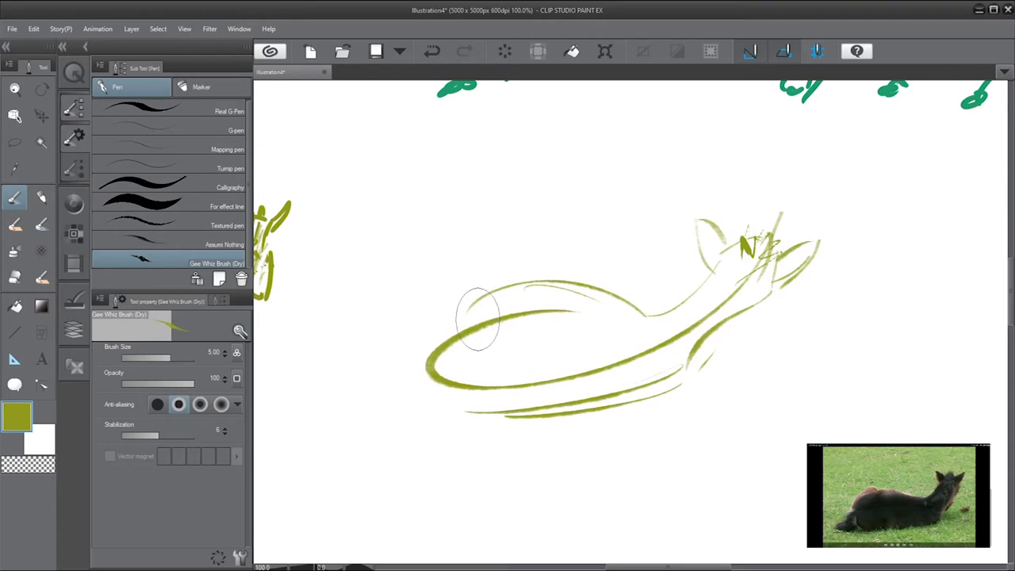
Step: Draw the raised hip with rough hair strokes along the back, and a thick looped tail behind the rump
drag(463, 295, 520, 284)
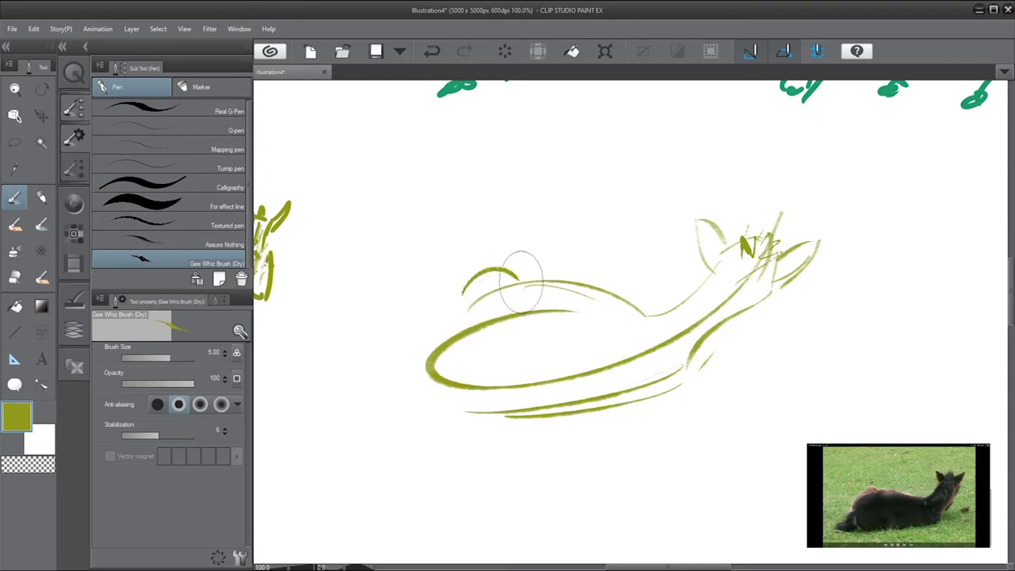
mouse_move(465, 309)
mouse_down()
mouse_move(553, 278)
mouse_move(601, 284)
mouse_up()
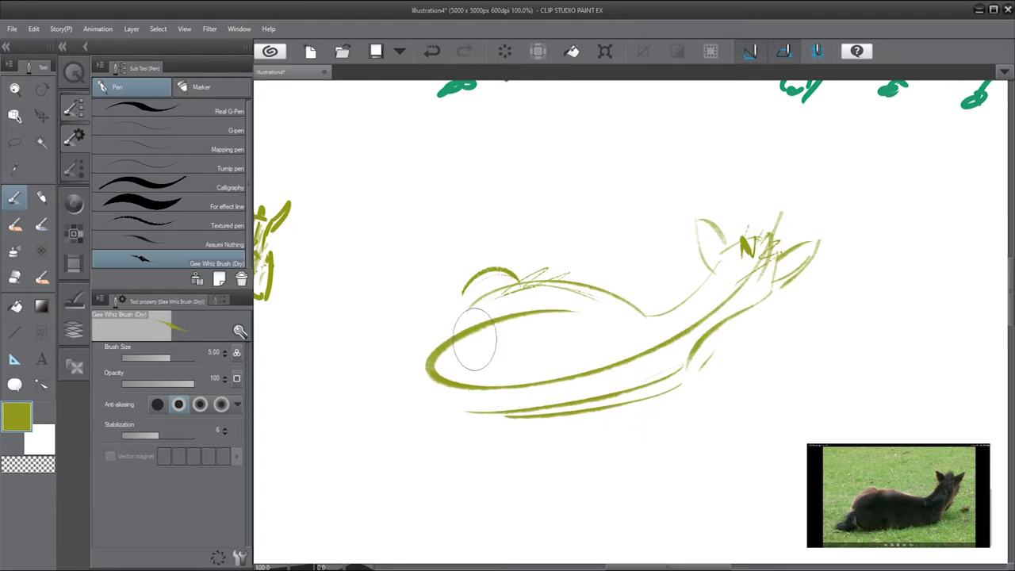
mouse_move(435, 361)
mouse_down()
mouse_move(397, 404)
mouse_move(405, 395)
mouse_up()
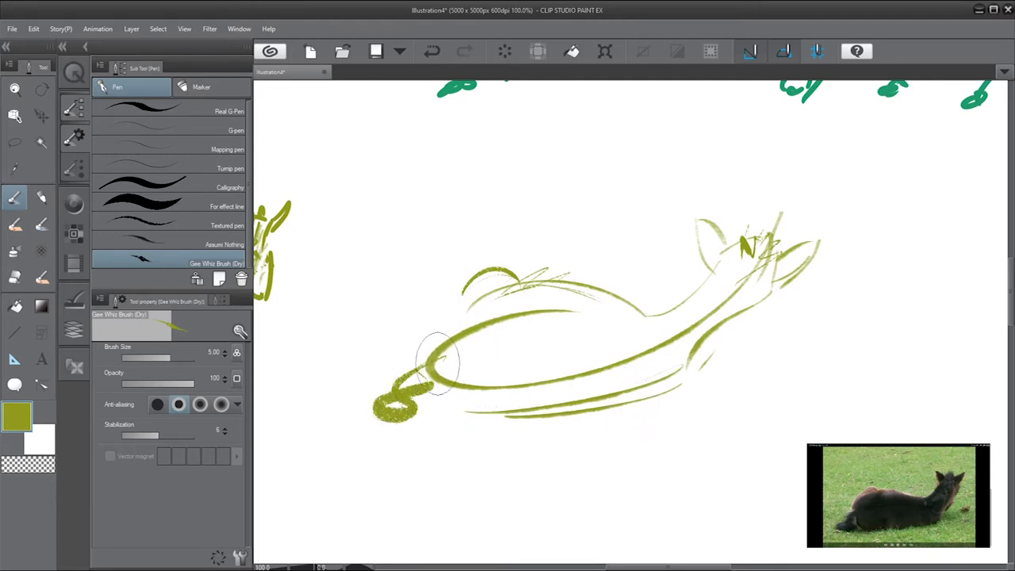
Step: Hatch dense zigzag shading along the lower body and rump, and darken the insides of both ears
mouse_move(474, 372)
mouse_down()
mouse_move(517, 385)
mouse_move(683, 358)
mouse_move(641, 394)
mouse_move(651, 365)
mouse_move(594, 357)
mouse_move(488, 404)
mouse_move(444, 369)
mouse_up()
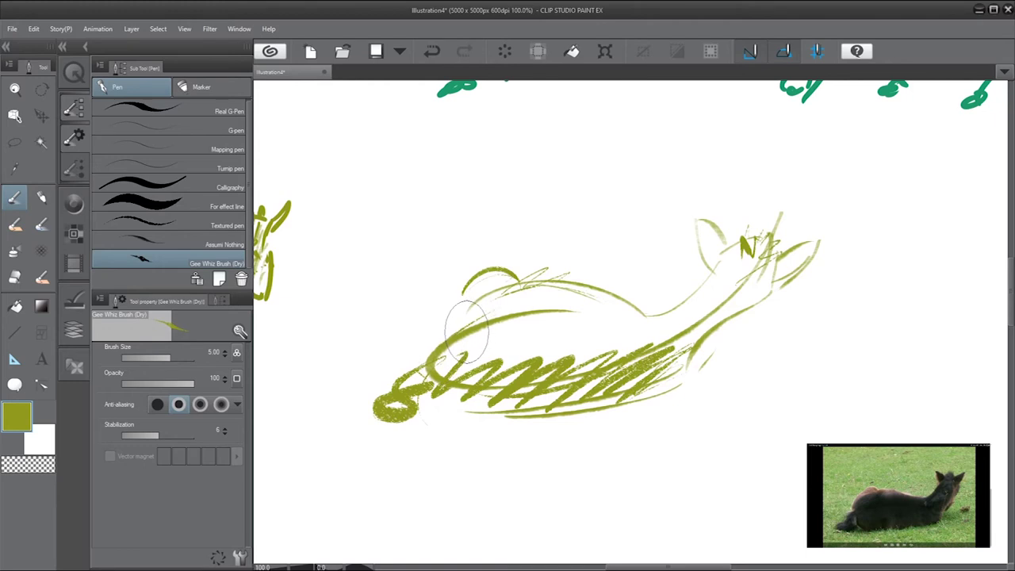
mouse_move(467, 332)
mouse_down()
mouse_move(450, 312)
mouse_move(438, 341)
mouse_move(480, 365)
mouse_up()
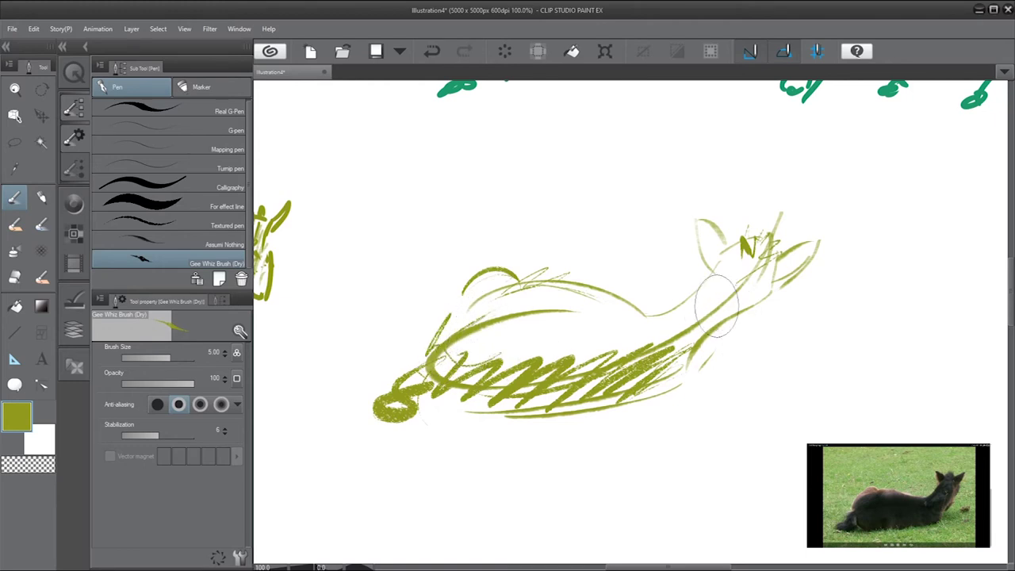
drag(718, 238, 717, 262)
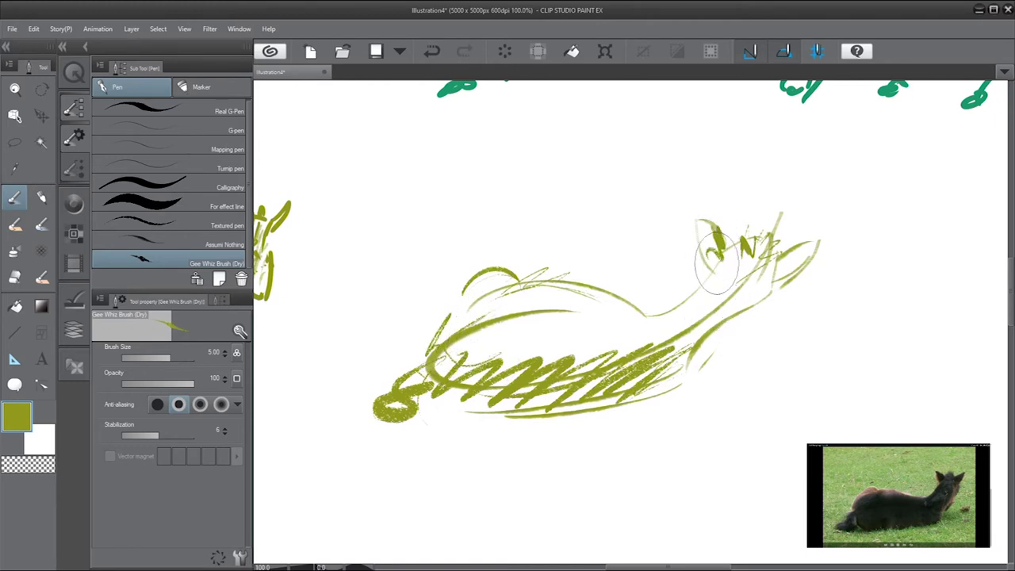
drag(780, 259, 778, 280)
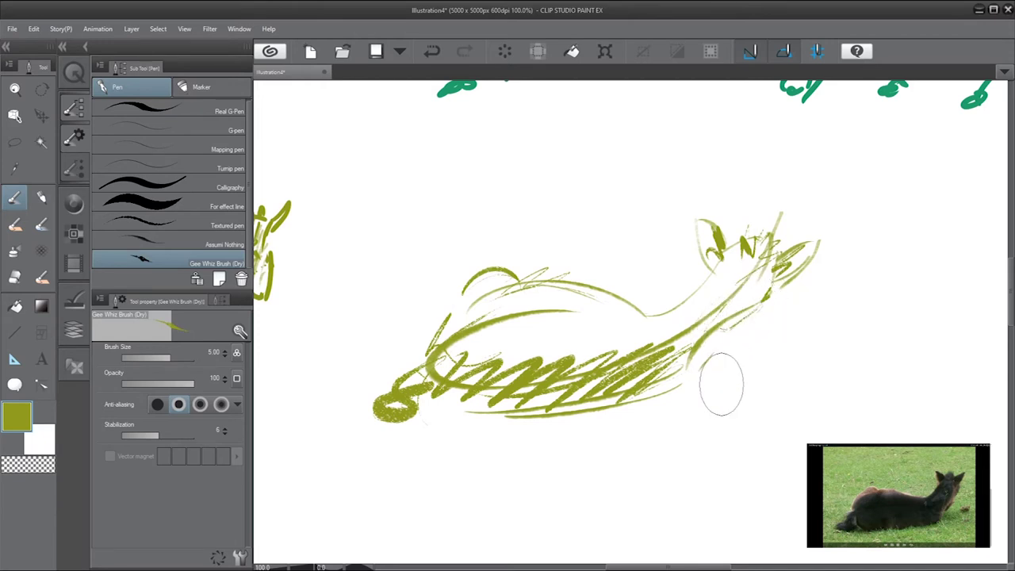
Step: Test the Fill-in-mono pen and Flat marker with trial strokes, keeping the Flat marker as the active brush
click(208, 86)
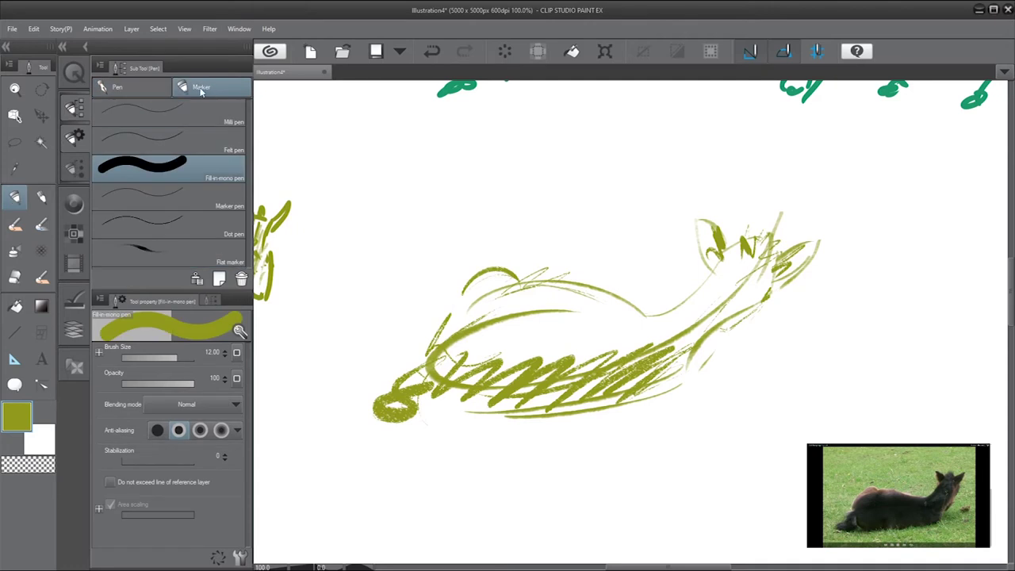
mouse_move(397, 173)
mouse_down()
mouse_move(412, 204)
mouse_move(466, 214)
mouse_up()
key(ctrl+z)
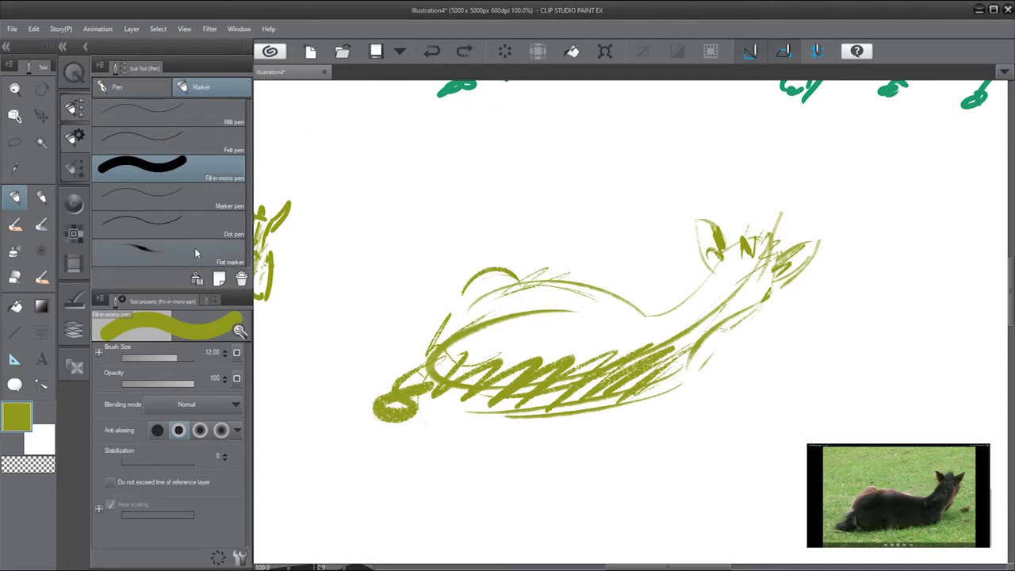
click(194, 247)
mouse_move(409, 184)
mouse_down()
mouse_move(400, 194)
mouse_move(563, 246)
mouse_move(476, 287)
mouse_up()
key(ctrl+z)
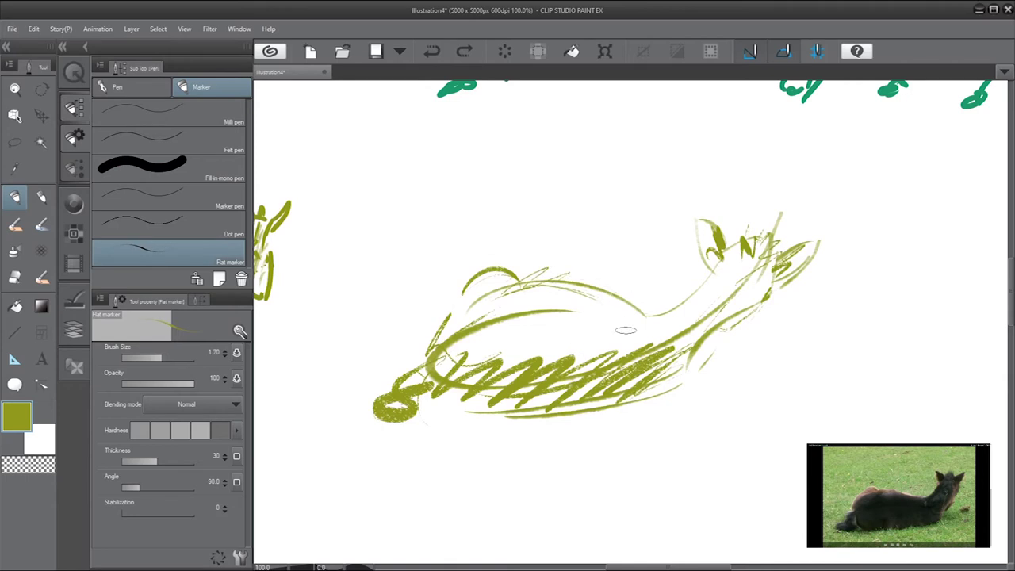
Step: Shade the neck, head, hip and upper body with light, translucent olive marker strokes
drag(623, 395, 738, 309)
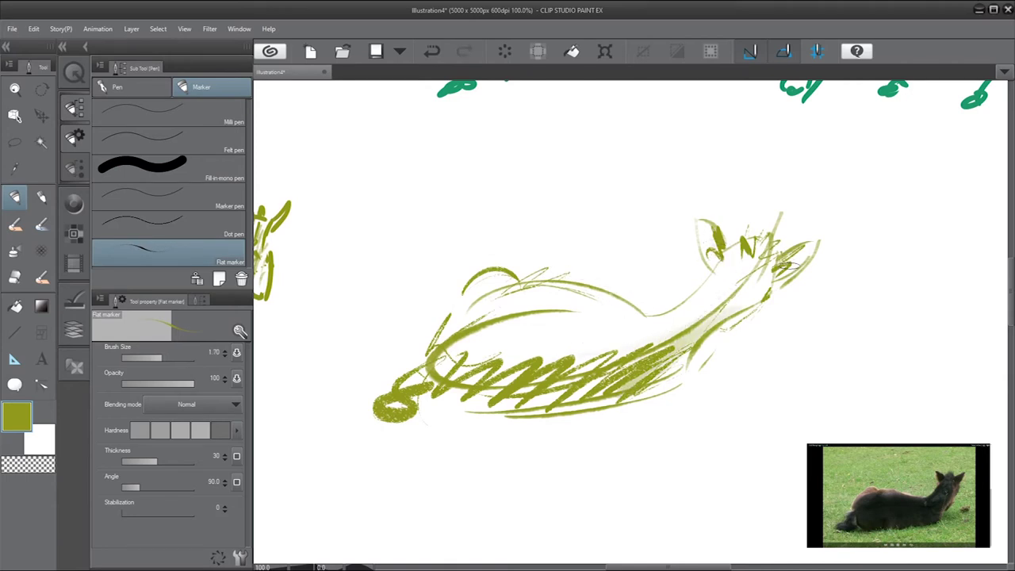
drag(729, 277, 758, 266)
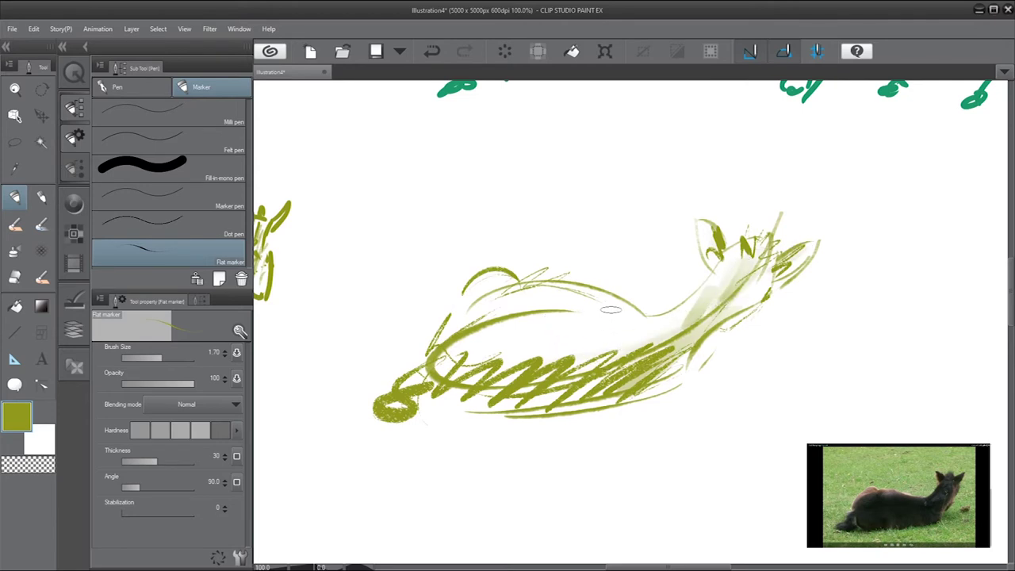
drag(615, 347, 512, 361)
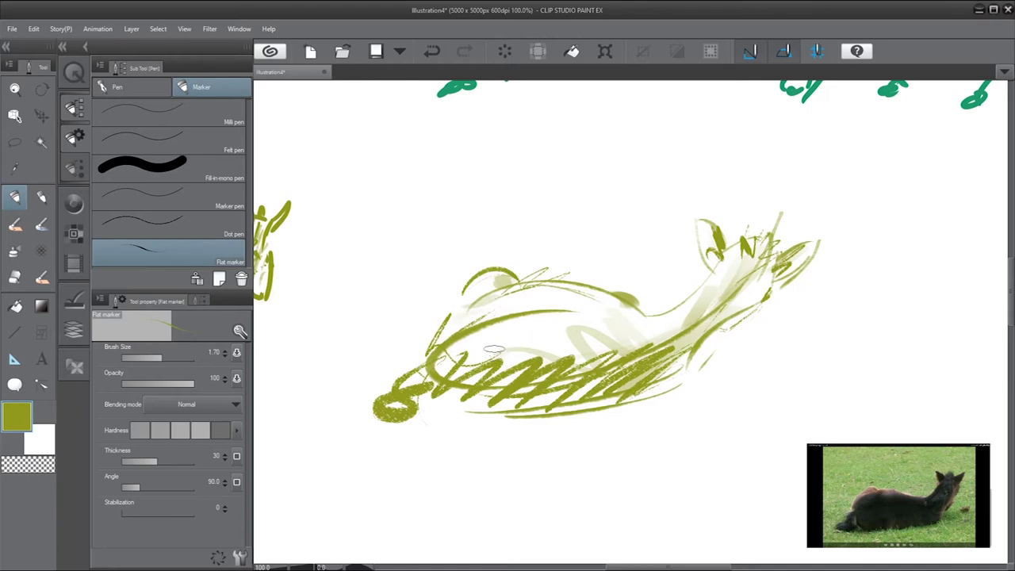
Step: Enlarge the Flat marker to size 4.00 and lay broader olive shading across the horse's body and rump
key(bracketright)
key(bracketright)
key(bracketright)
key(bracketright)
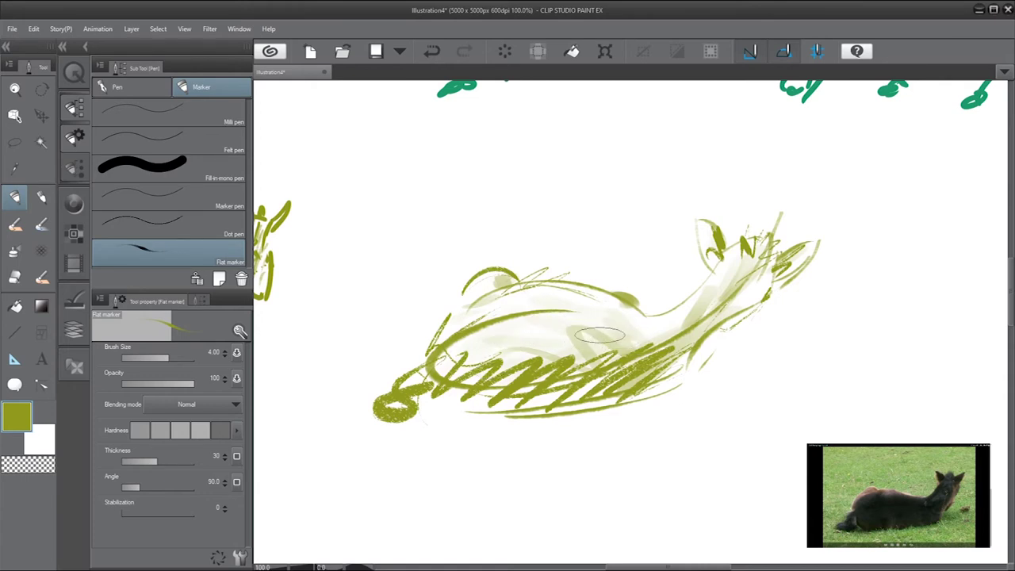
mouse_move(601, 335)
mouse_down()
mouse_move(532, 361)
mouse_move(646, 345)
mouse_move(520, 370)
mouse_move(498, 357)
mouse_move(444, 366)
mouse_up()
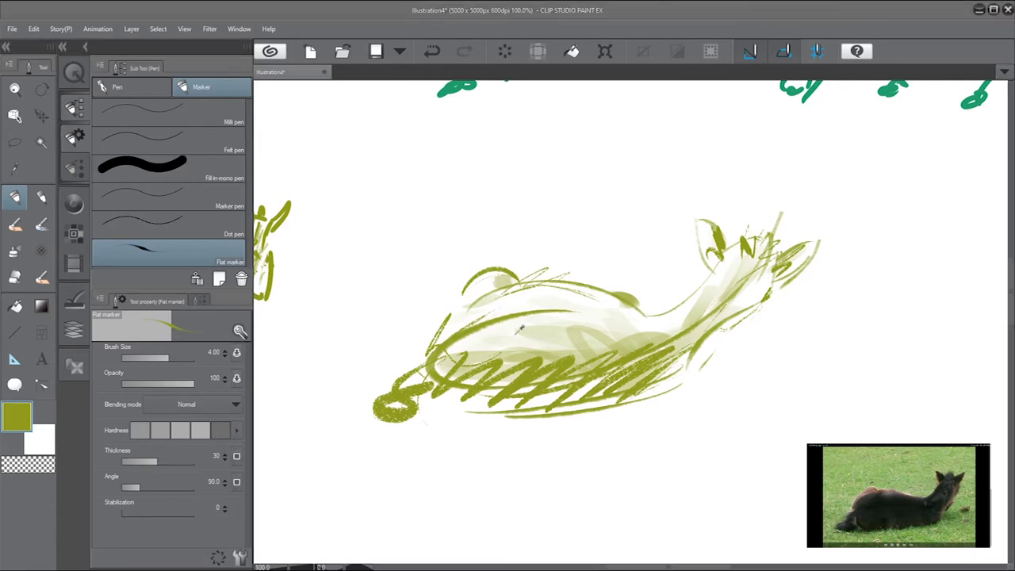
Step: Paint translucent green horizontal strokes as grass beneath and on both sides of the lying horse
drag(627, 403, 737, 399)
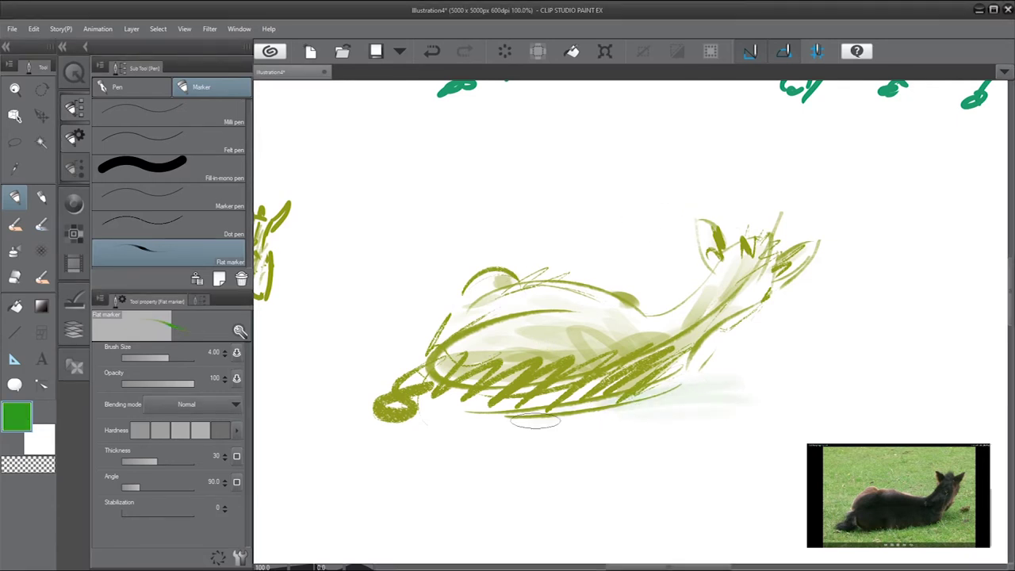
drag(650, 390, 440, 403)
mouse_move(306, 415)
mouse_down()
mouse_move(674, 409)
mouse_move(712, 361)
mouse_move(603, 399)
mouse_move(428, 406)
mouse_move(748, 420)
mouse_move(564, 440)
mouse_up()
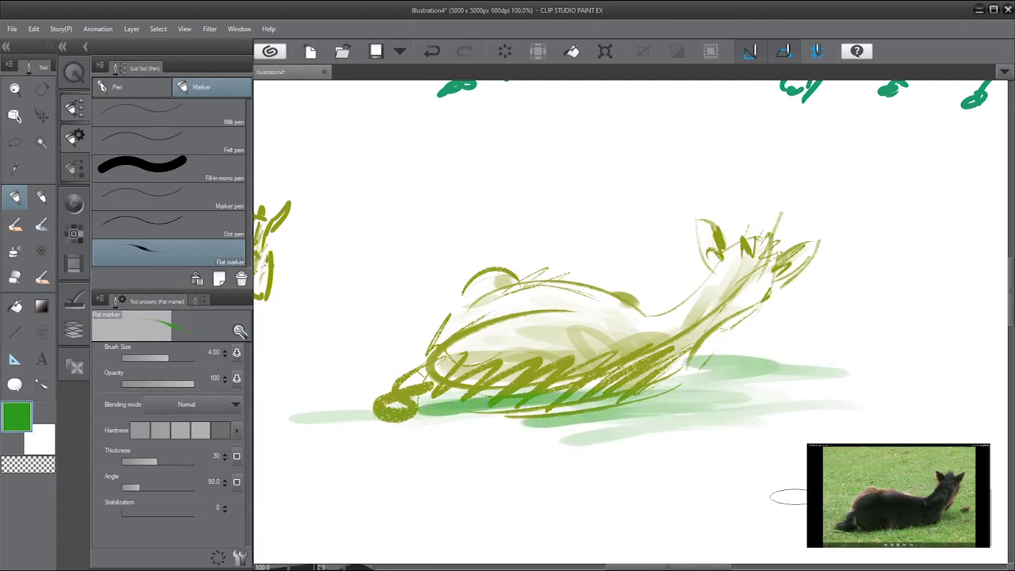
drag(793, 219, 341, 397)
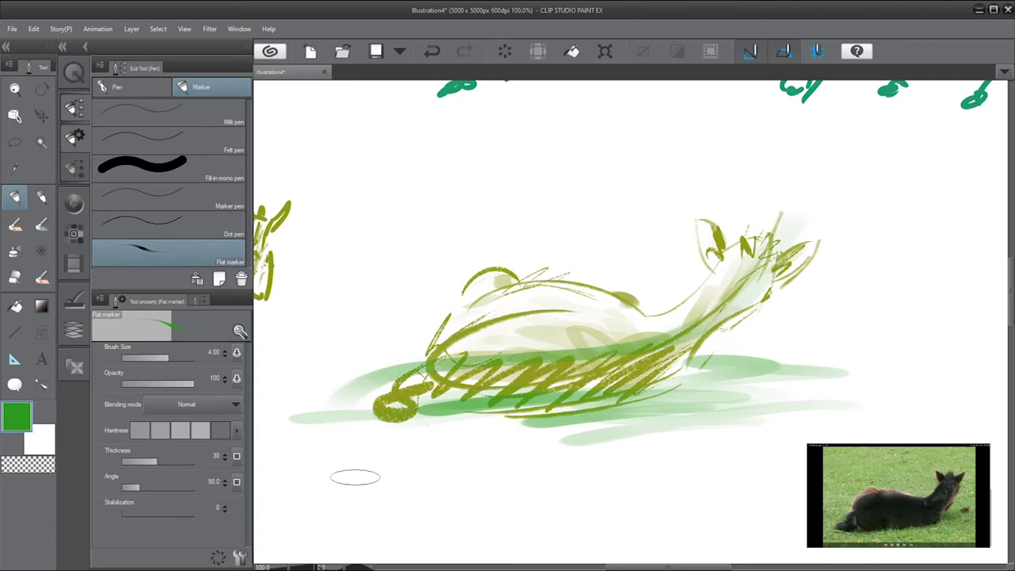
key(ctrl+z)
drag(740, 291, 342, 432)
key(ctrl+z)
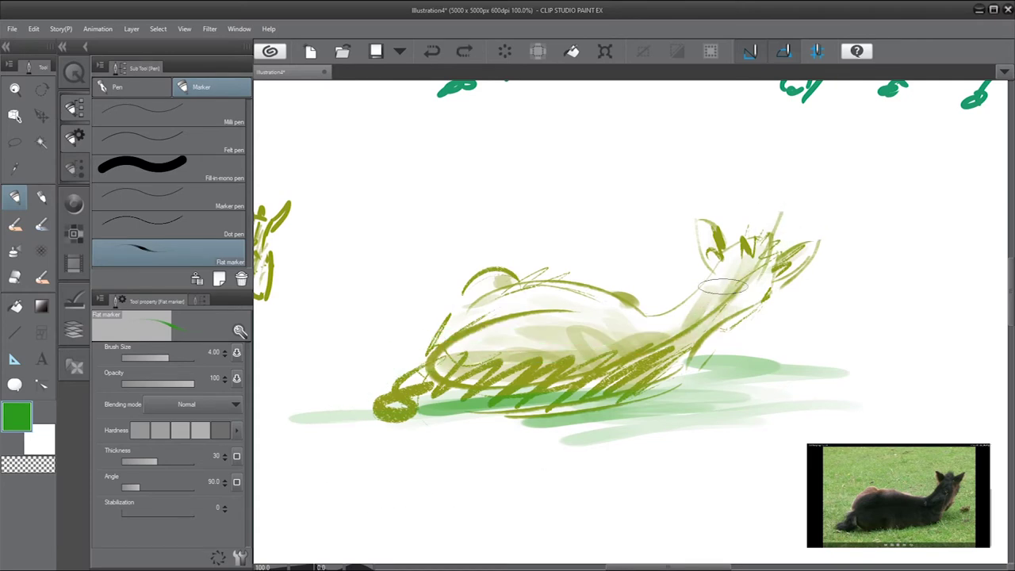
mouse_move(702, 301)
mouse_down()
mouse_move(644, 324)
mouse_move(389, 397)
mouse_up()
key(ctrl+z)
mouse_move(738, 286)
mouse_down()
mouse_move(668, 332)
mouse_move(448, 417)
mouse_up()
key(ctrl+z)
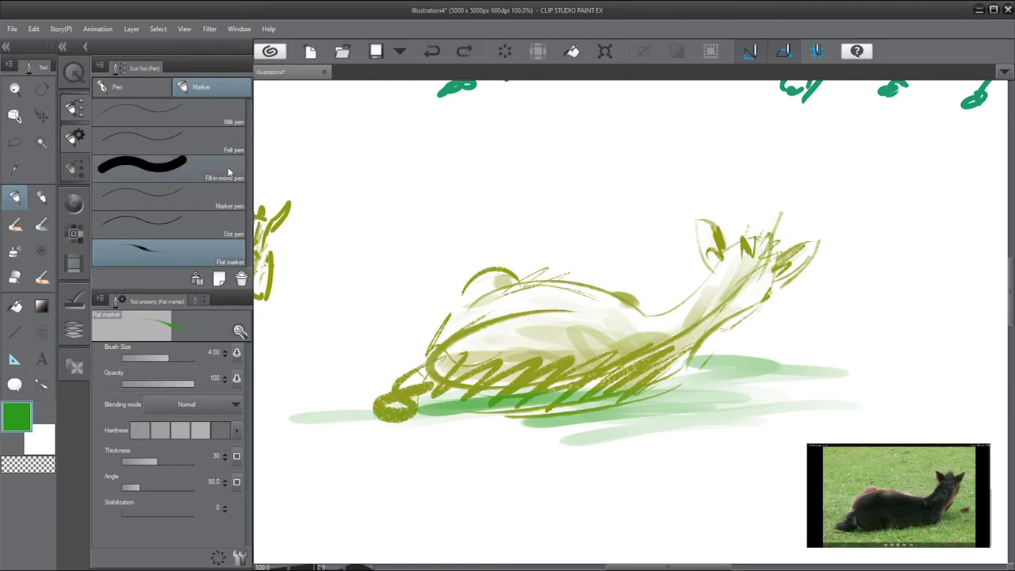
Step: Set the Concept Craig (Scatter) brush to size 2.00 and dab green texture along the horse's lower belly where it meets the grass
click(16, 226)
click(166, 141)
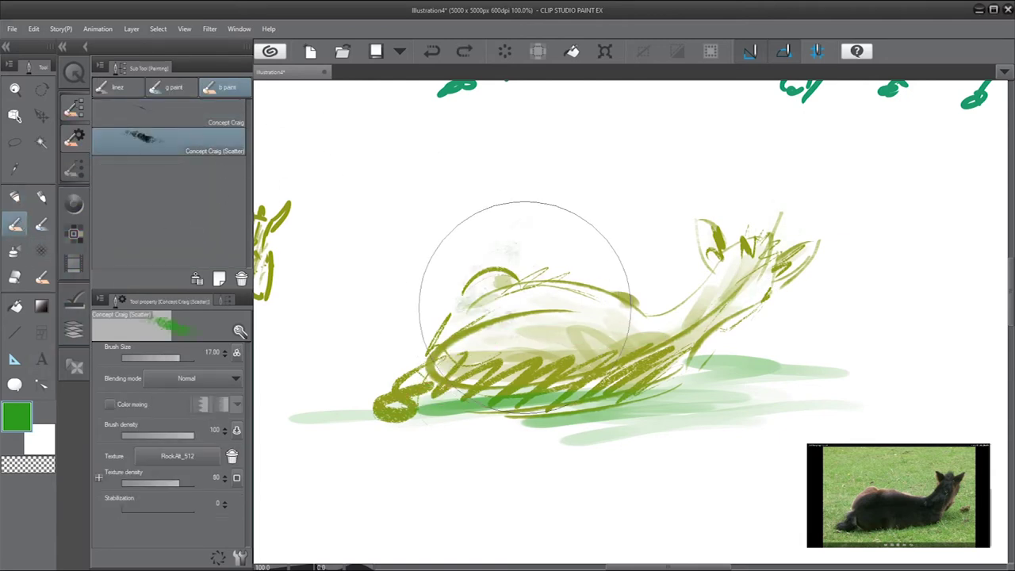
drag(526, 295, 748, 317)
key(ctrl+z)
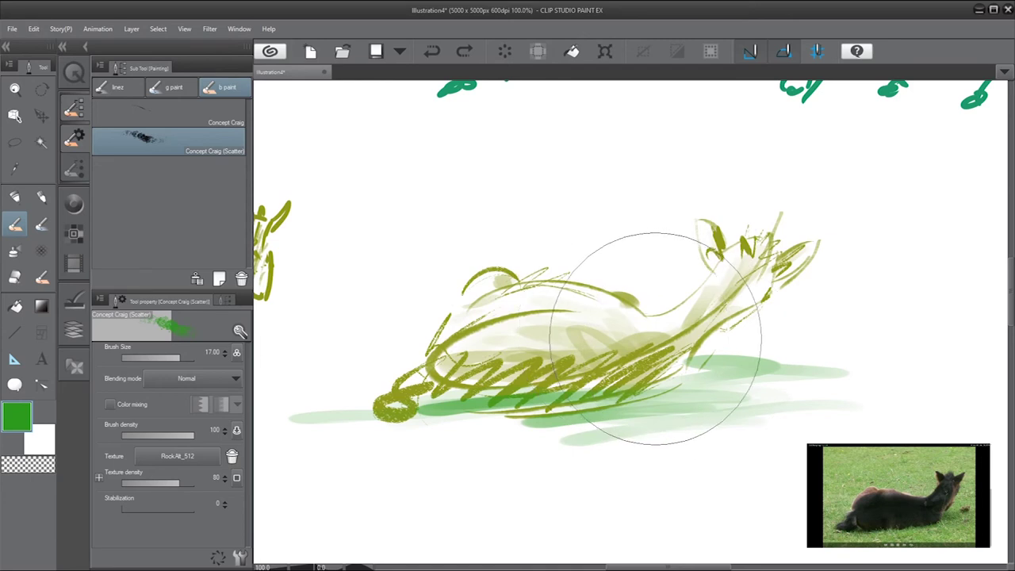
key(bracketleft)
key(bracketleft)
key(bracketleft)
key(bracketleft)
key(bracketleft)
key(bracketleft)
key(bracketleft)
key(bracketleft)
key(bracketleft)
key(bracketleft)
key(bracketleft)
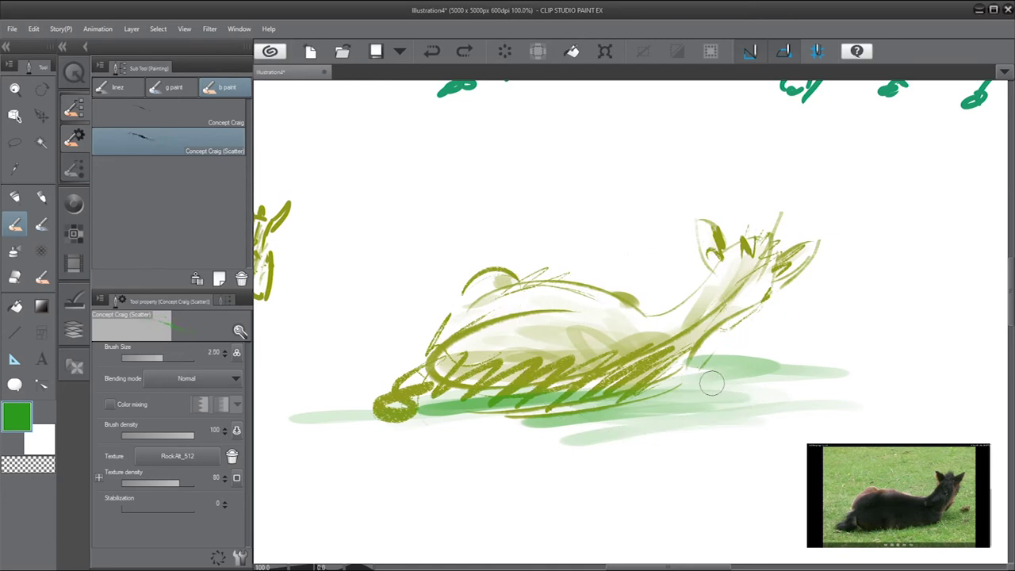
mouse_move(683, 398)
mouse_down()
mouse_move(591, 400)
mouse_move(434, 402)
mouse_up()
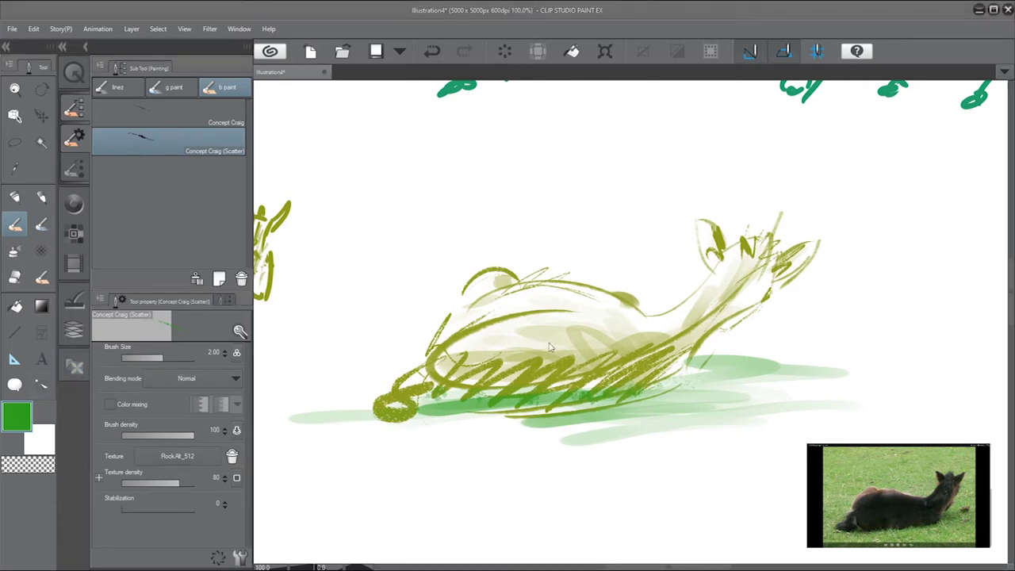
Step: Dab reddish-brown and green scatter texture into the shadow beneath the horse's shoulder, with a touch of brown at the far ear
alt+click(708, 253)
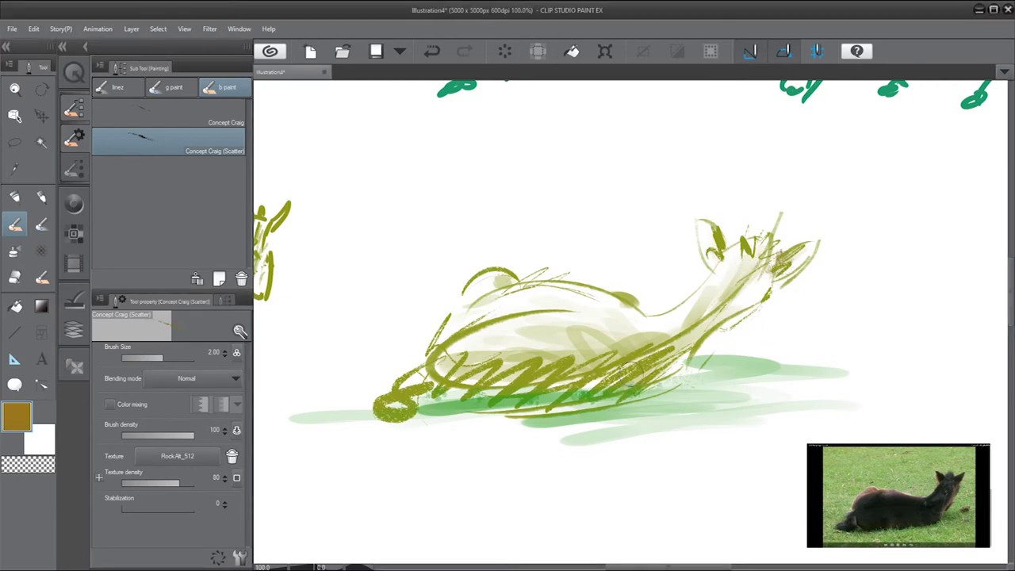
drag(650, 362, 576, 392)
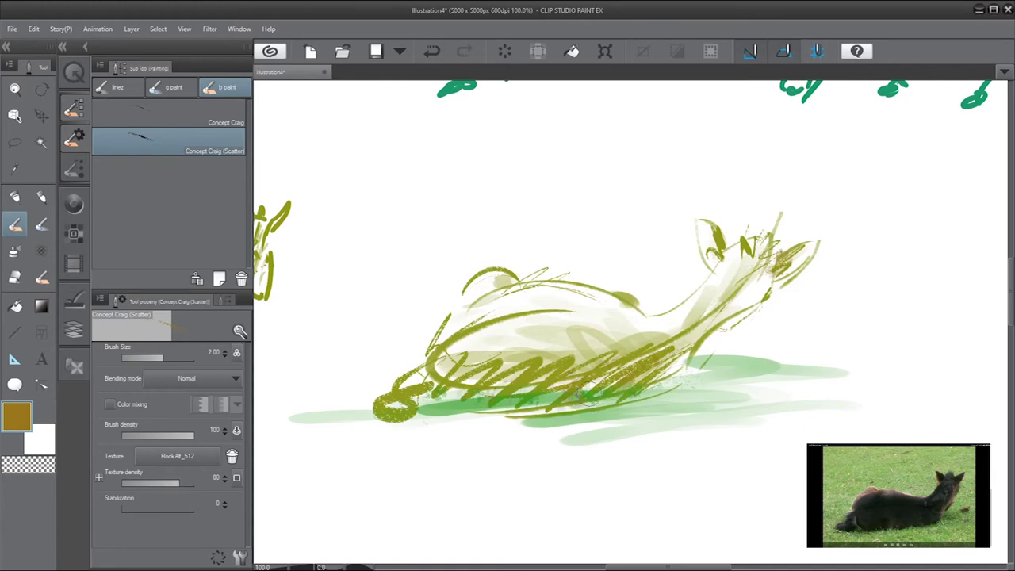
drag(638, 366, 582, 403)
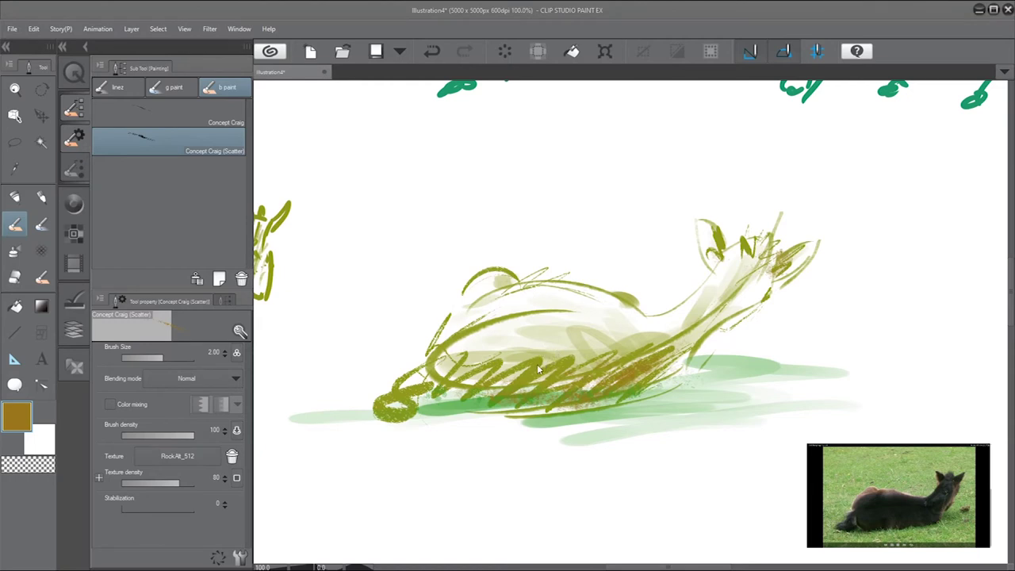
click(670, 177)
drag(645, 365, 605, 396)
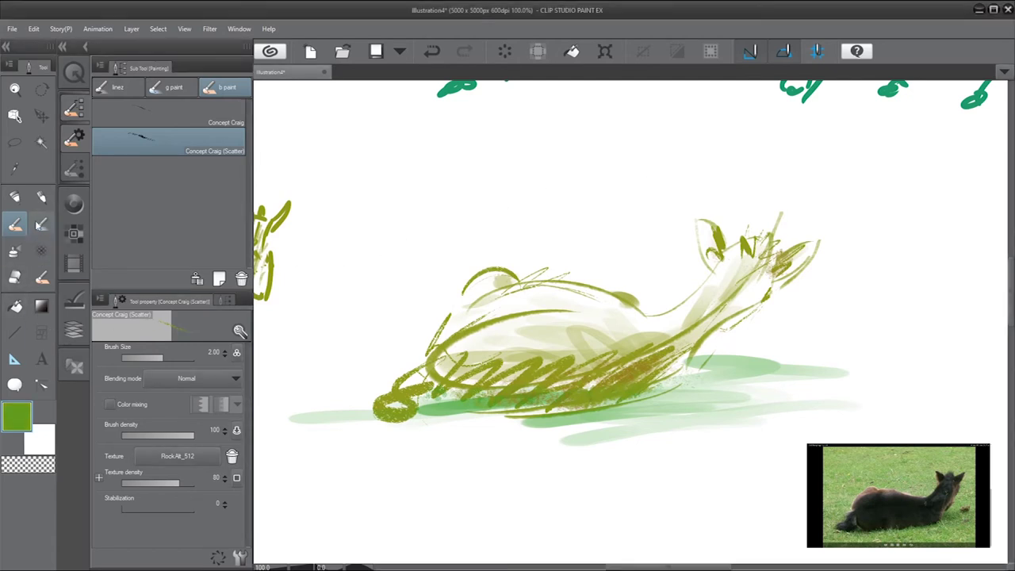
Step: Switch back to the Flat marker at size 1.70 and lay light green strokes over the horse's head
click(14, 196)
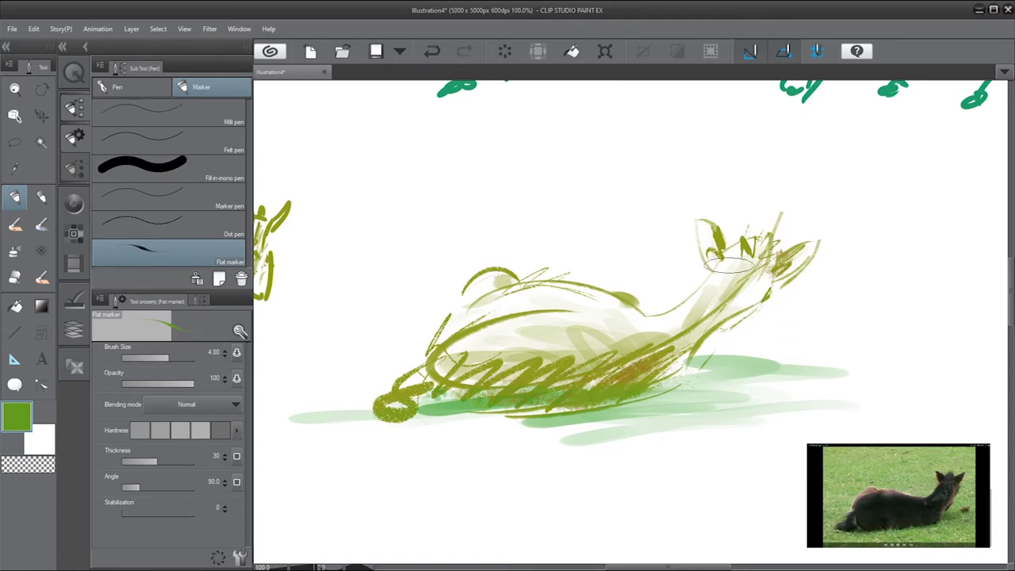
key([)
key([)
key([)
key([)
drag(717, 234, 760, 283)
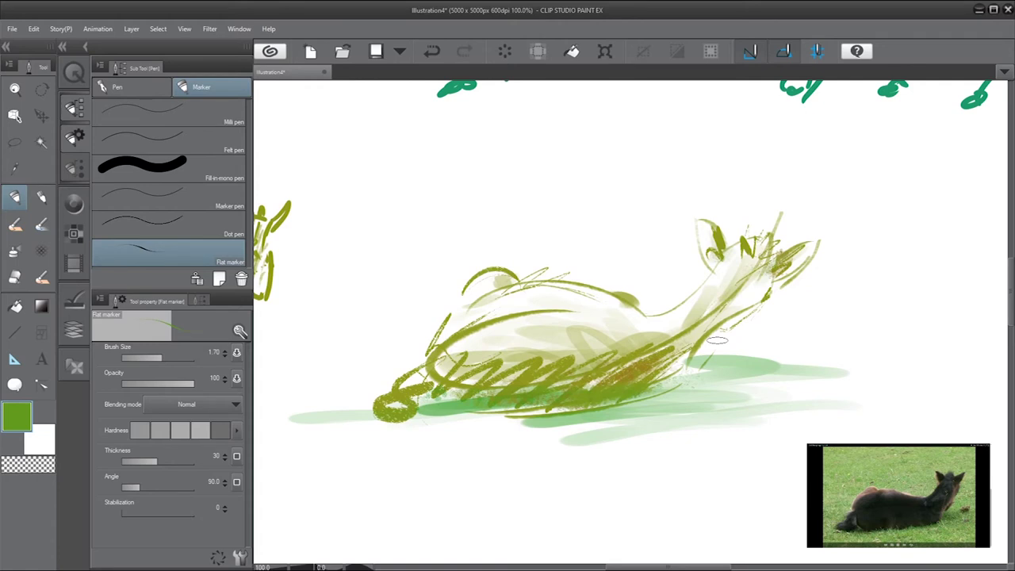
Step: Choose a light yellow and add marker highlights to the horse's near ear and rump
double_click(15, 416)
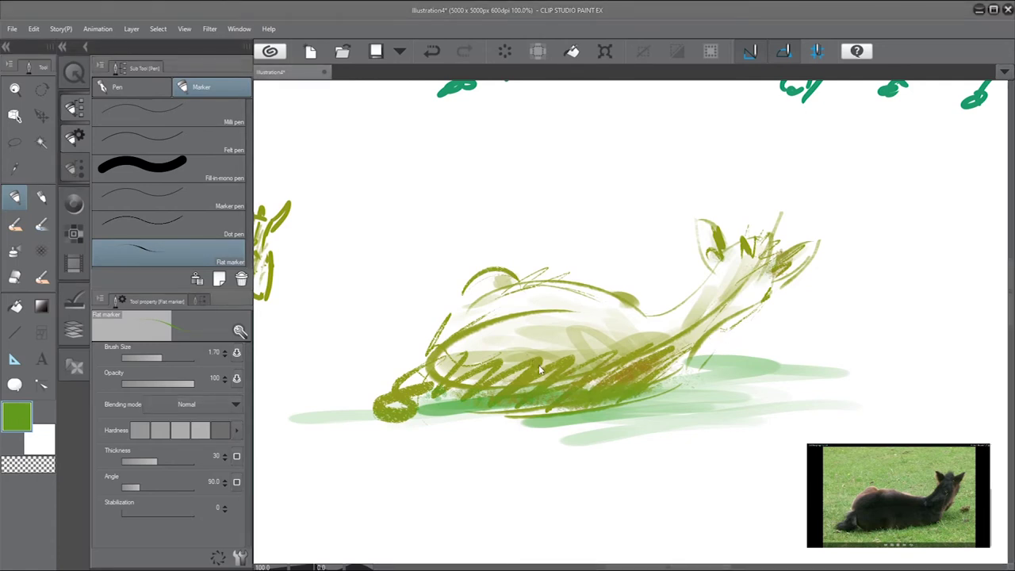
click(652, 176)
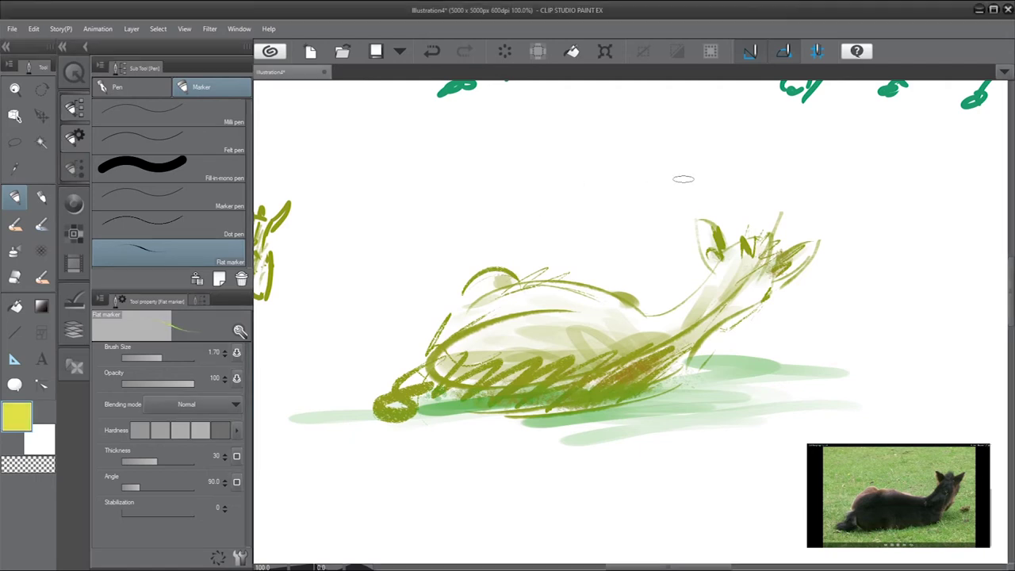
mouse_move(731, 270)
mouse_down()
mouse_move(692, 288)
mouse_move(698, 316)
mouse_up()
key(ctrl+z)
drag(603, 293, 602, 292)
drag(482, 276, 514, 271)
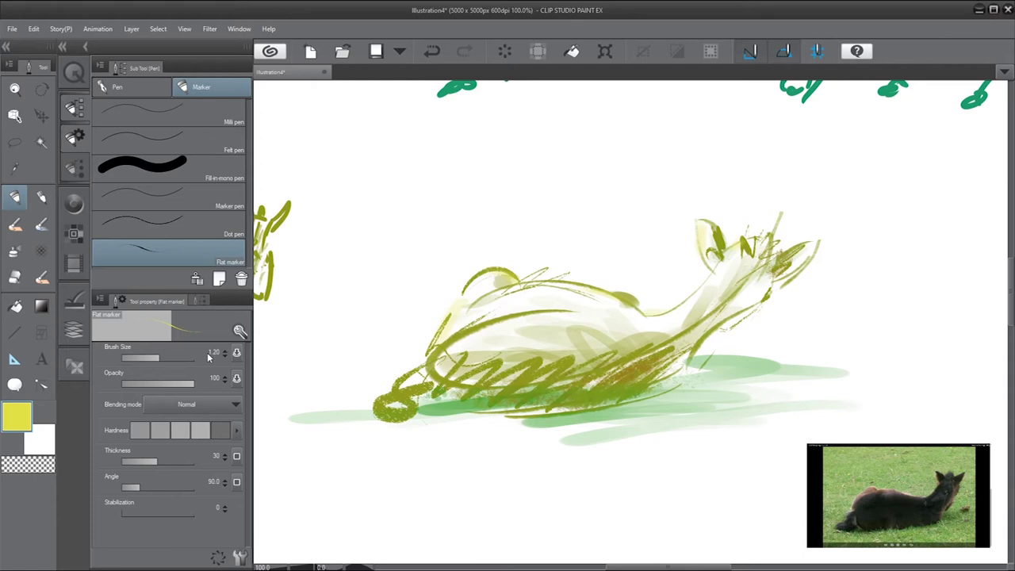
Step: Pick olive green and darken the horse's neck with short diagonal Flat marker strokes at size 1.20
double_click(14, 418)
alt+click(750, 245)
drag(698, 282, 639, 349)
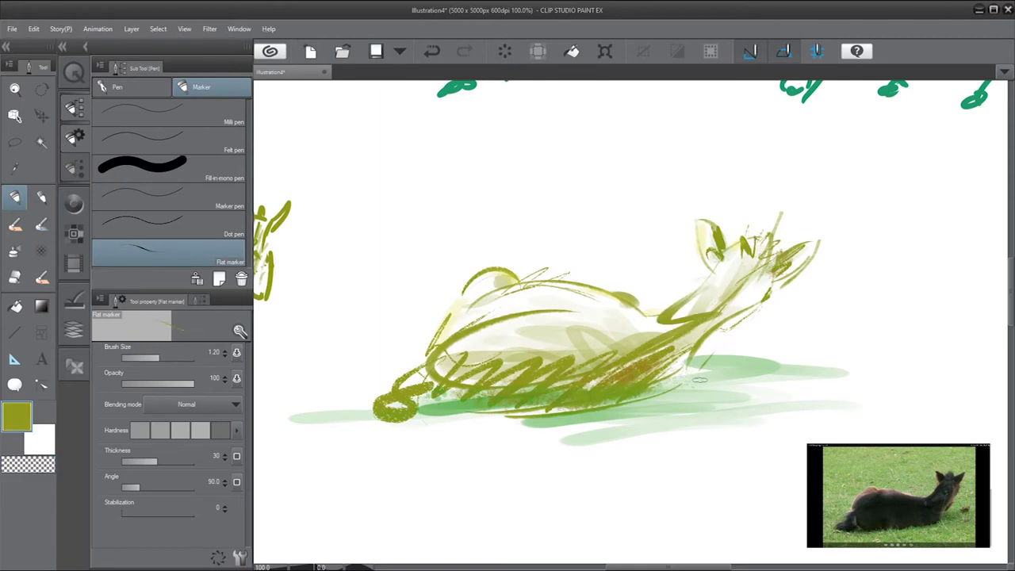
key(ctrl+z)
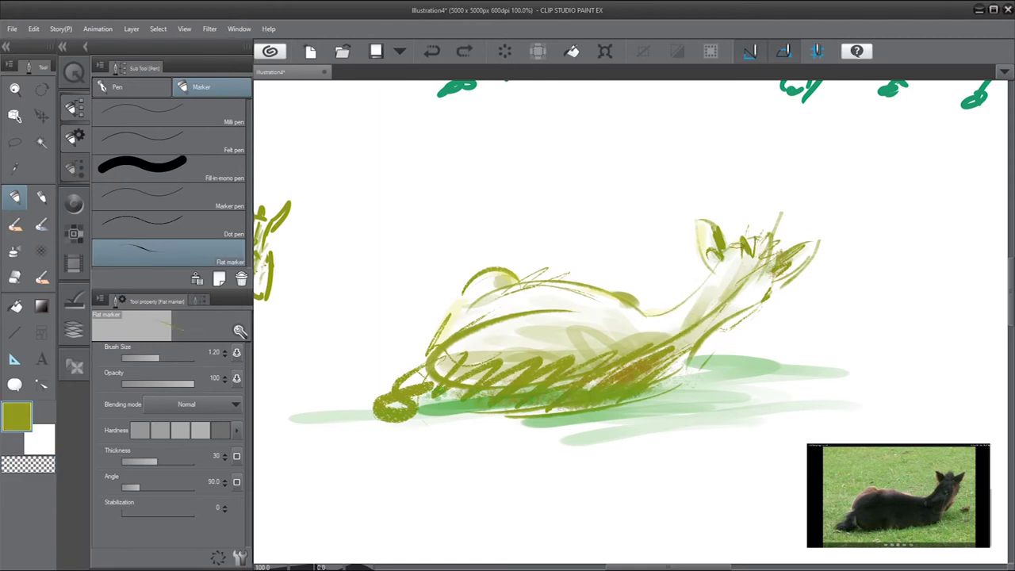
mouse_move(757, 240)
mouse_down()
mouse_move(760, 263)
mouse_move(700, 321)
mouse_up()
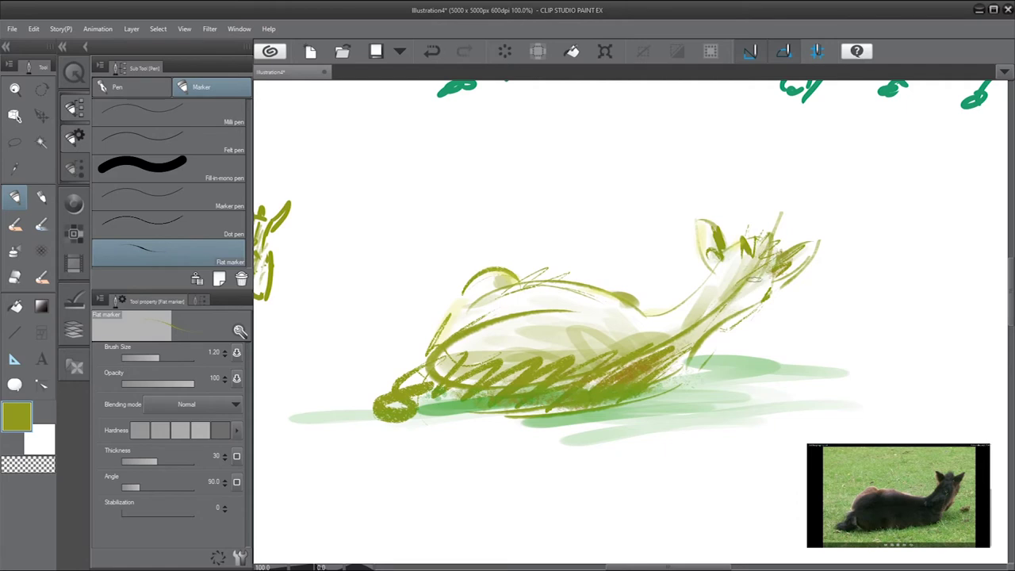
mouse_move(750, 293)
mouse_down()
mouse_move(692, 339)
mouse_move(724, 277)
mouse_move(687, 308)
mouse_move(719, 290)
mouse_move(672, 348)
mouse_up()
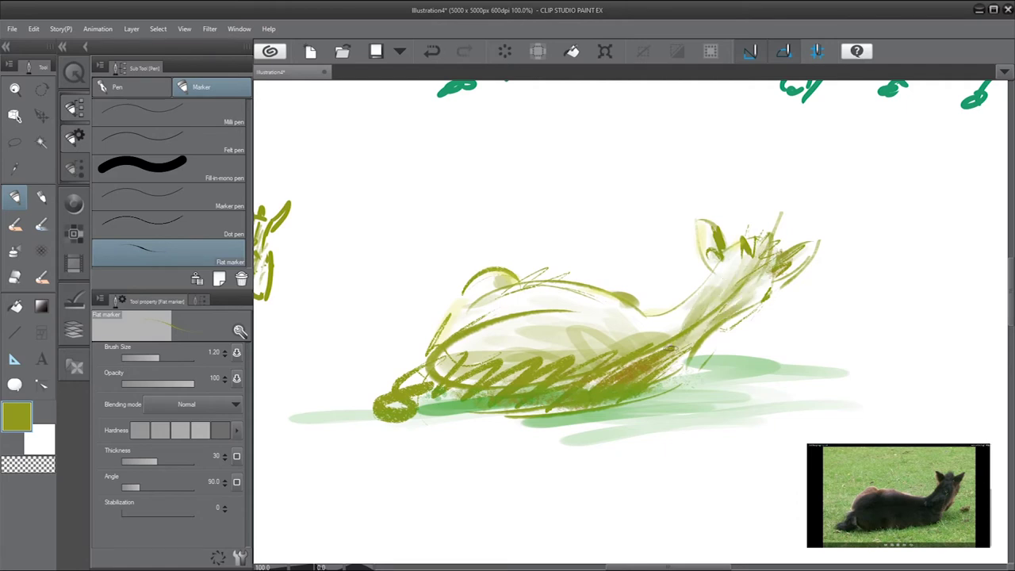
drag(721, 308, 673, 353)
mouse_move(743, 269)
mouse_down()
mouse_move(741, 287)
mouse_move(708, 302)
mouse_up()
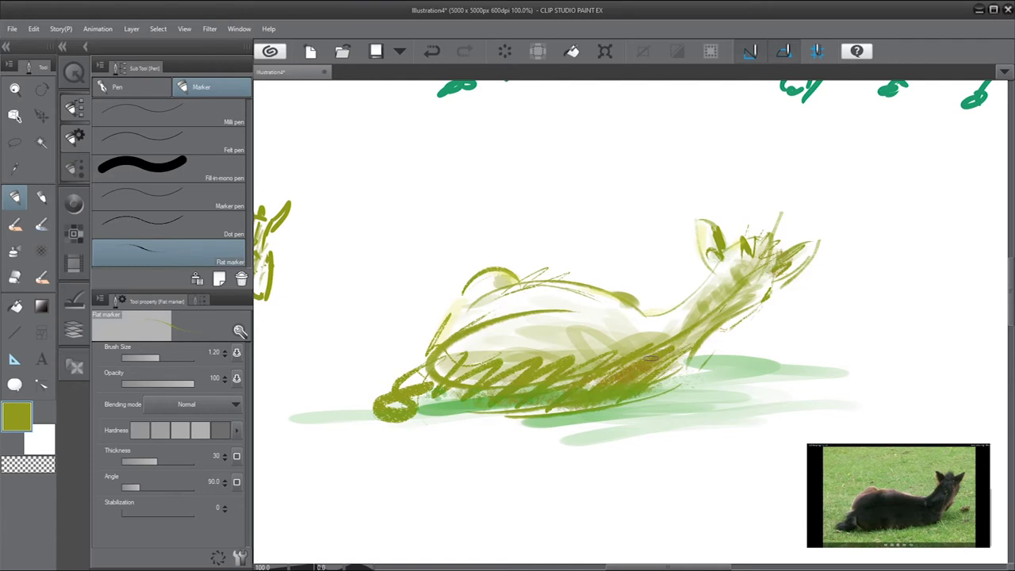
Step: Enlarge the Flat marker to size 3.00 and deepen the olive shading along the horse's chest and underside
key(bracketright)
key(bracketright)
key(bracketright)
mouse_move(644, 379)
mouse_down()
mouse_move(695, 360)
mouse_move(636, 393)
mouse_up()
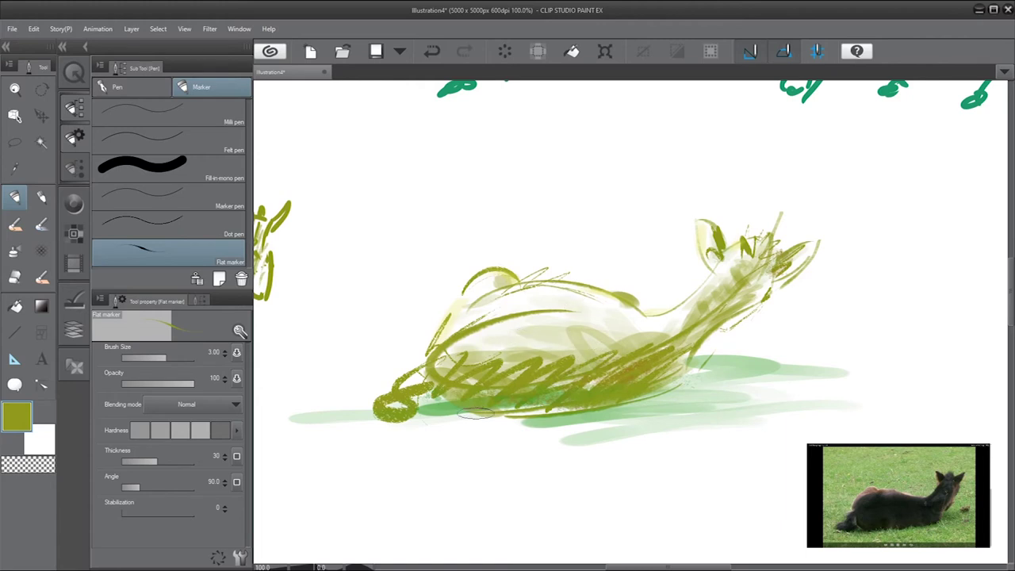
Step: Switch to the HAWLEY (OPACITY & FLOW) brush and reduce its size to 0.30 for fine handwriting
click(15, 225)
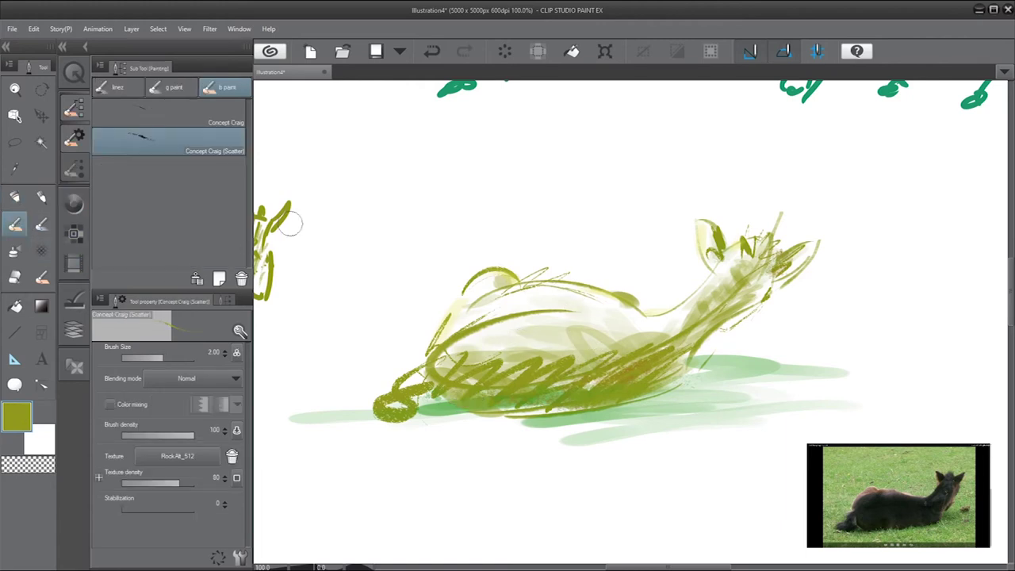
click(174, 87)
mouse_move(507, 214)
mouse_down()
mouse_move(431, 290)
mouse_move(673, 408)
mouse_up()
key(ctrl+z)
key([)
key([)
key([)
key([)
key([)
key([)
key([)
key([)
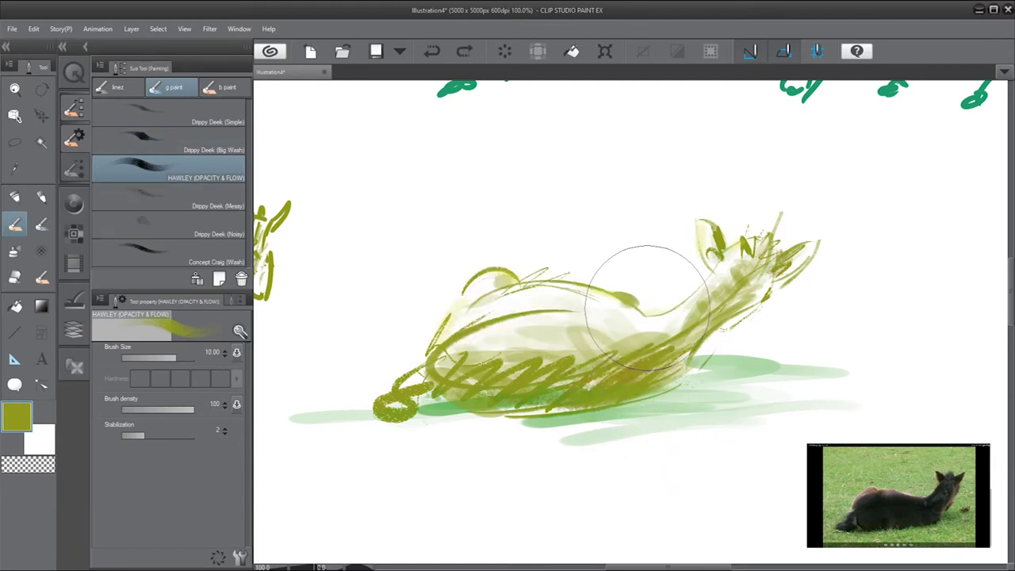
key(bracketleft)
key(bracketleft)
key(bracketleft)
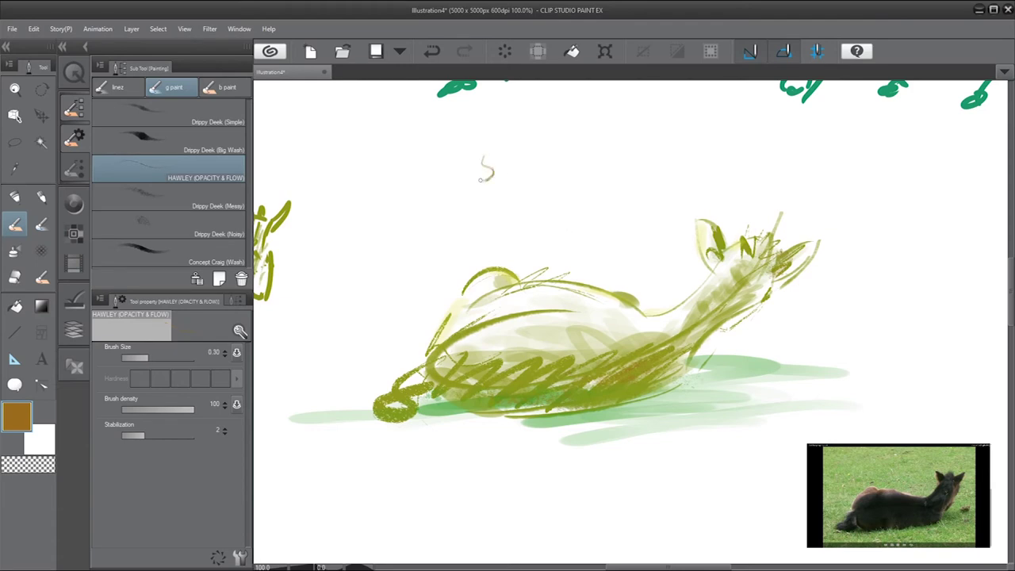
Step: Remove the trial marks and write a circled 5 in brown above the lying horse
key(ctrl+z)
key(ctrl+z)
drag(527, 185, 534, 212)
key(ctrl+z)
drag(528, 177, 538, 204)
mouse_move(560, 166)
mouse_down()
mouse_move(545, 216)
mouse_move(576, 180)
mouse_move(569, 203)
mouse_up()
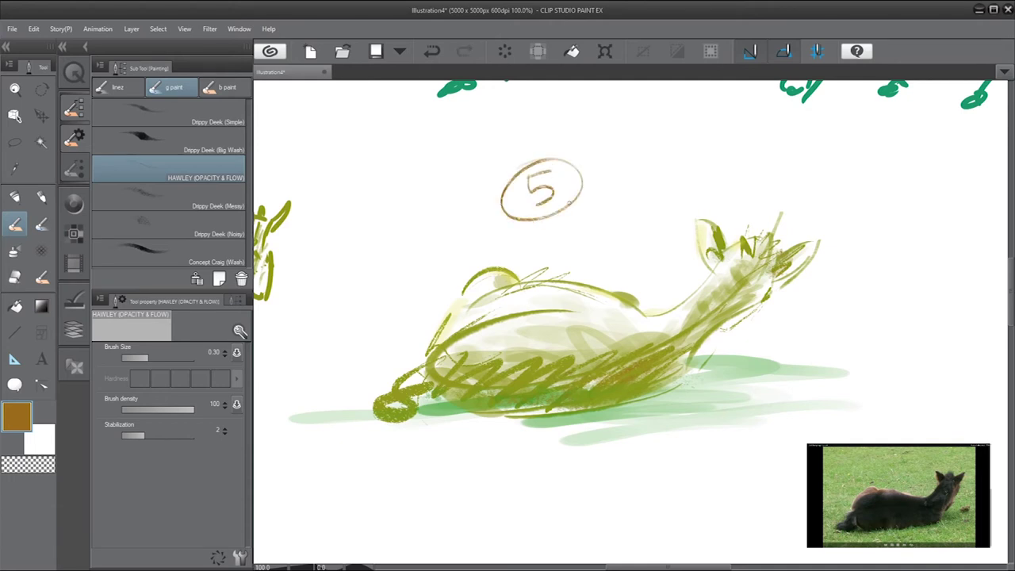
Step: Label the blue horse sketches with a circled 30s in brown above them
drag(573, 172, 691, 402)
drag(611, 119, 600, 366)
mouse_move(602, 99)
mouse_down()
mouse_move(606, 282)
mouse_move(680, 410)
mouse_up()
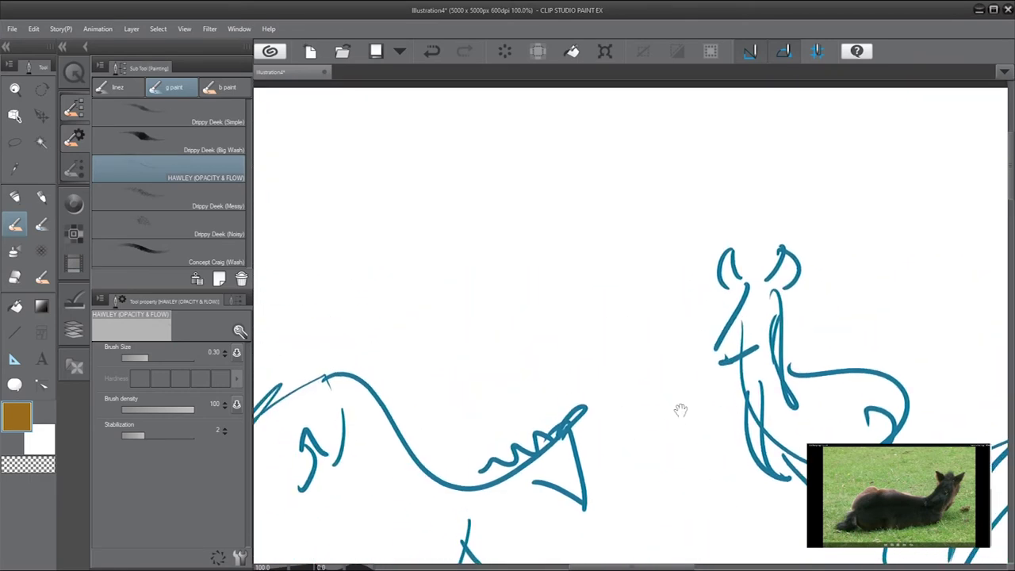
drag(517, 214, 521, 240)
mouse_move(556, 192)
mouse_down()
mouse_move(532, 254)
mouse_move(554, 191)
mouse_up()
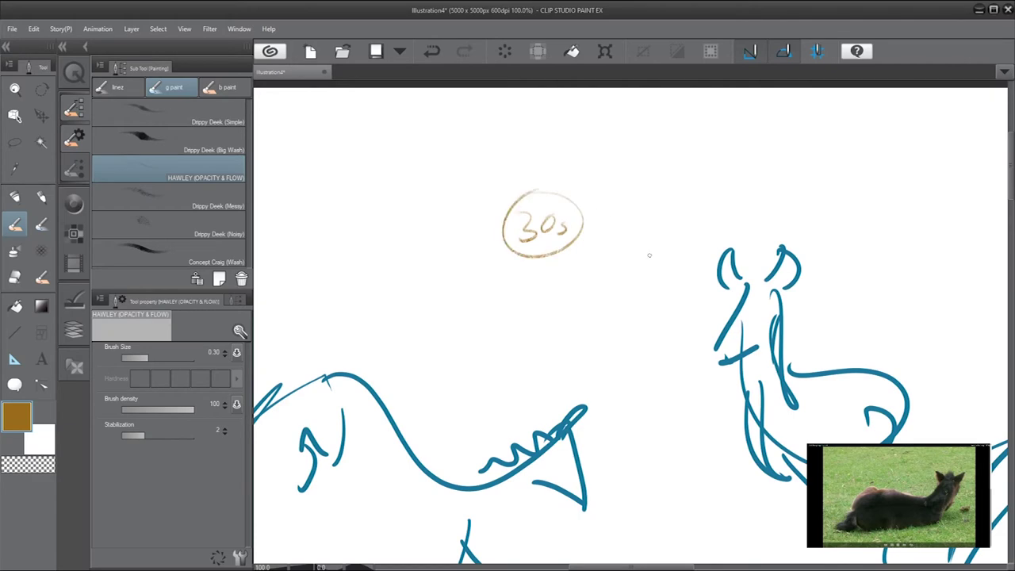
Step: Write a brown 1 as a time label above the green horse sketches
drag(784, 274, 417, 304)
mouse_move(878, 338)
mouse_down()
mouse_move(530, 262)
mouse_move(691, 267)
mouse_up()
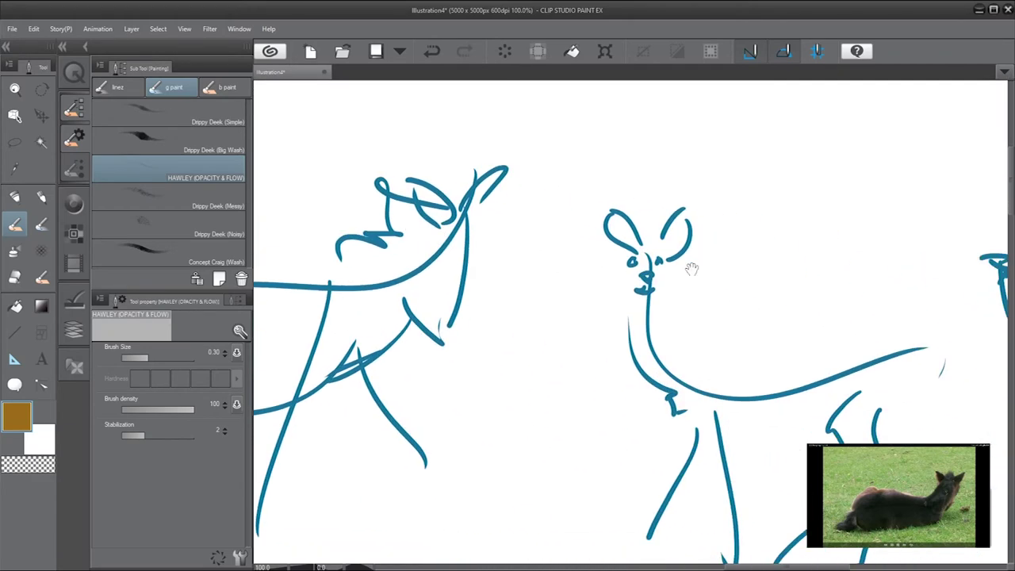
mouse_move(925, 334)
mouse_down()
mouse_move(512, 301)
mouse_move(737, 254)
mouse_move(741, 227)
mouse_move(756, 278)
mouse_up()
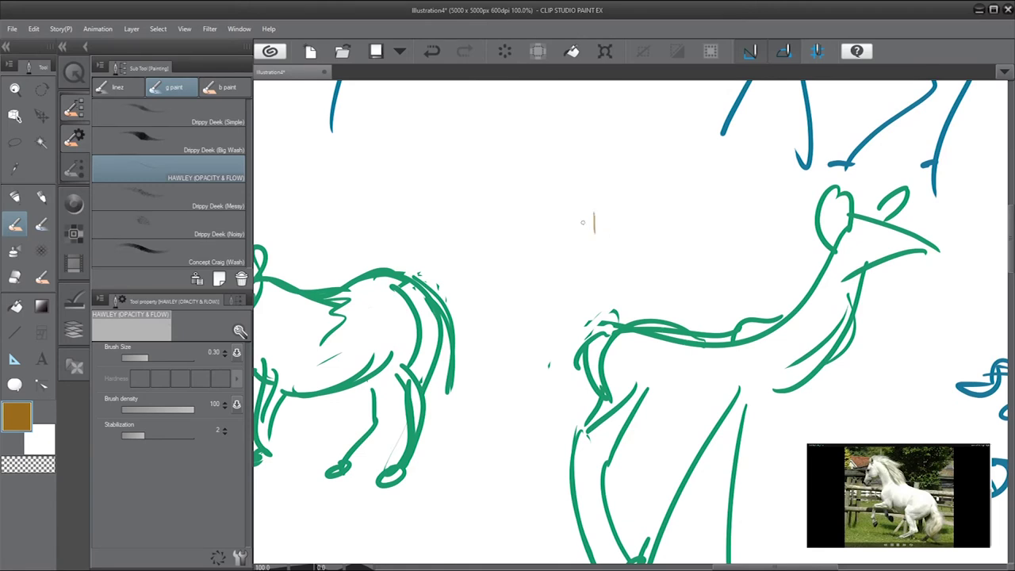
drag(596, 201, 592, 203)
Step: Draw a sweeping red line of action for the white horse in the empty canvas area beside the lying horse
mouse_move(455, 304)
mouse_down()
mouse_move(872, 256)
mouse_move(839, 295)
mouse_up()
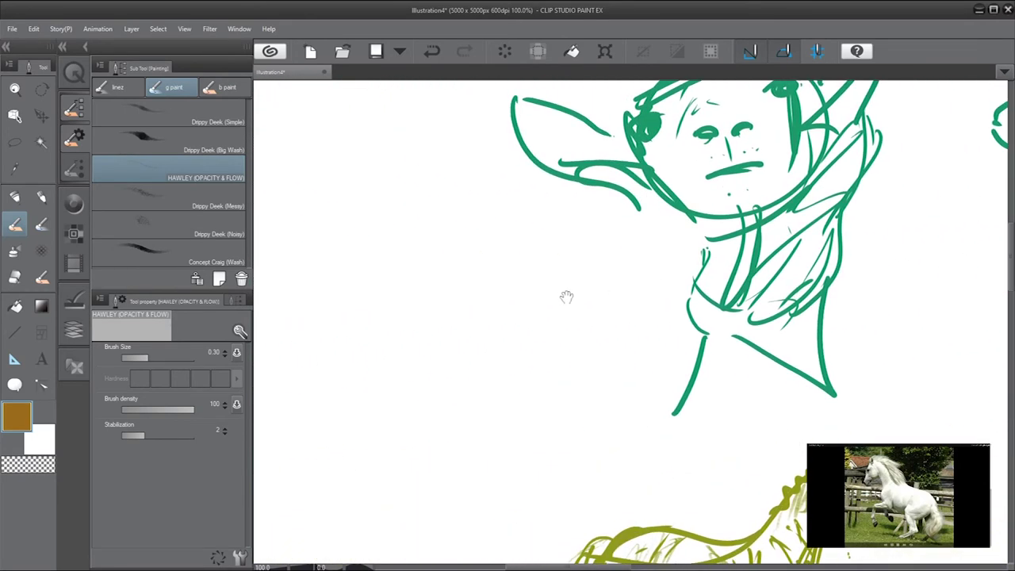
mouse_move(567, 297)
mouse_down()
mouse_move(677, 288)
mouse_move(576, 290)
mouse_move(611, 145)
mouse_move(788, 281)
mouse_move(698, 333)
mouse_move(731, 384)
mouse_move(659, 373)
mouse_move(555, 333)
mouse_move(576, 297)
mouse_move(600, 286)
mouse_move(687, 299)
mouse_move(524, 267)
mouse_up()
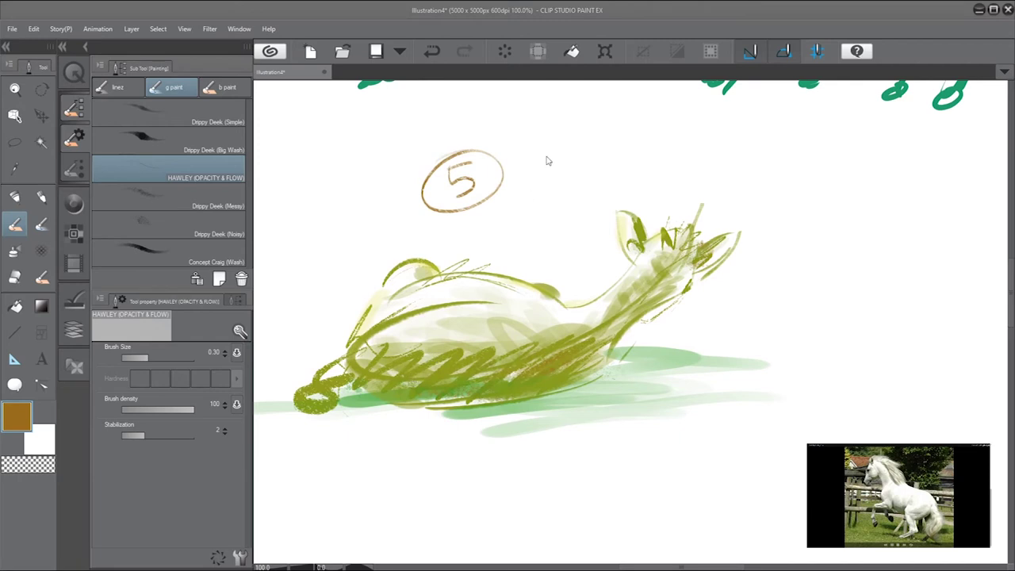
drag(763, 320, 445, 292)
drag(666, 347, 642, 296)
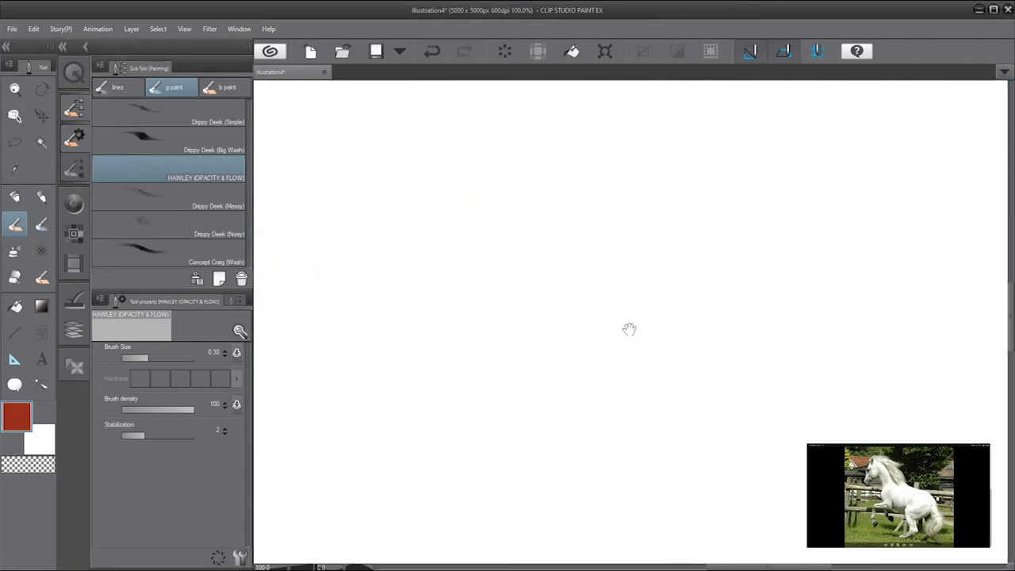
drag(629, 330, 725, 465)
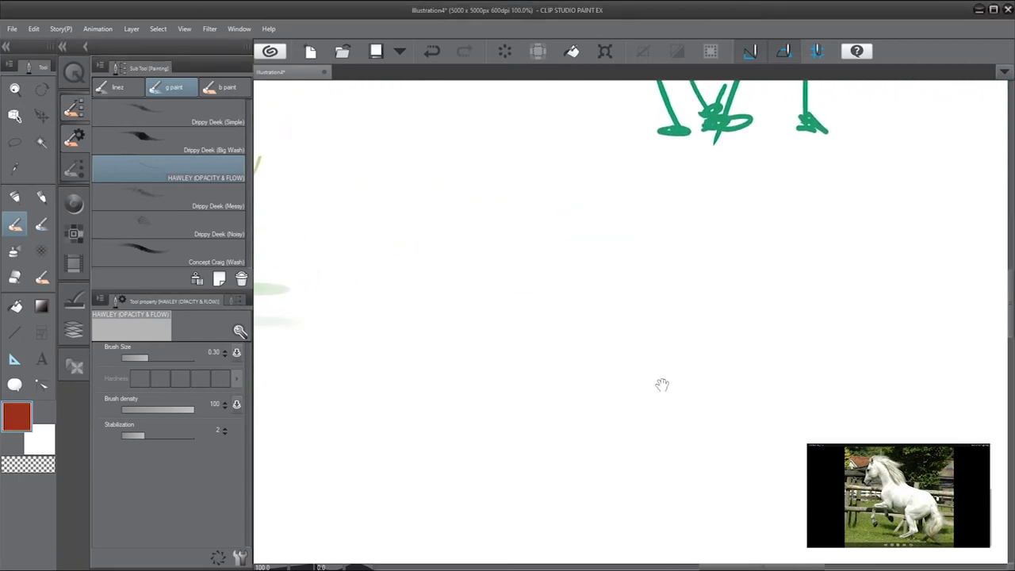
mouse_move(601, 356)
mouse_down()
mouse_move(680, 326)
mouse_move(590, 311)
mouse_up()
mouse_move(467, 142)
mouse_down()
mouse_move(631, 381)
mouse_move(555, 238)
mouse_up()
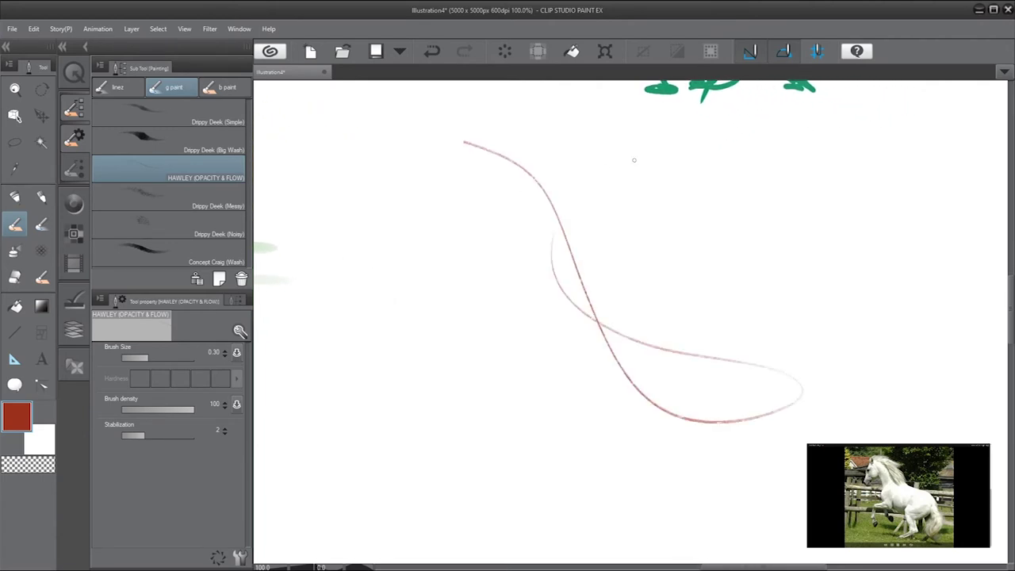
Step: Replace the thin line of action with one bolder red S-curve from head to rump, using a 0.80 brush size
key(ctrl+z)
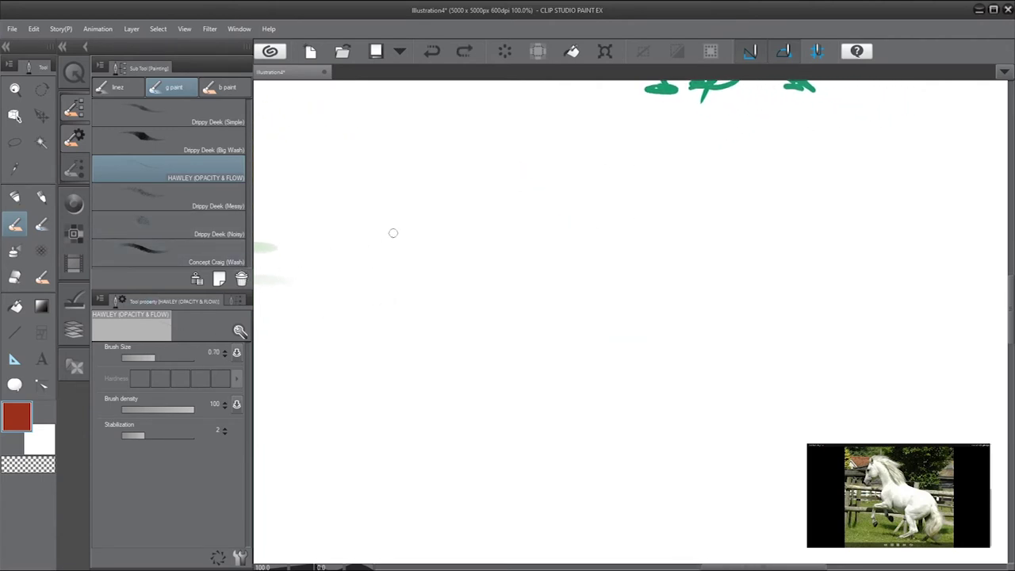
key(])
mouse_move(403, 154)
mouse_down()
mouse_move(491, 222)
mouse_move(478, 212)
mouse_move(712, 450)
mouse_up()
key(ctrl+z)
mouse_move(423, 151)
mouse_down()
mouse_move(639, 373)
mouse_move(762, 380)
mouse_up()
key(ctrl+z)
mouse_move(445, 133)
mouse_down()
mouse_move(685, 340)
mouse_move(749, 341)
mouse_up()
key(ctrl+z)
mouse_move(452, 138)
mouse_down()
mouse_move(725, 381)
mouse_move(760, 385)
mouse_up()
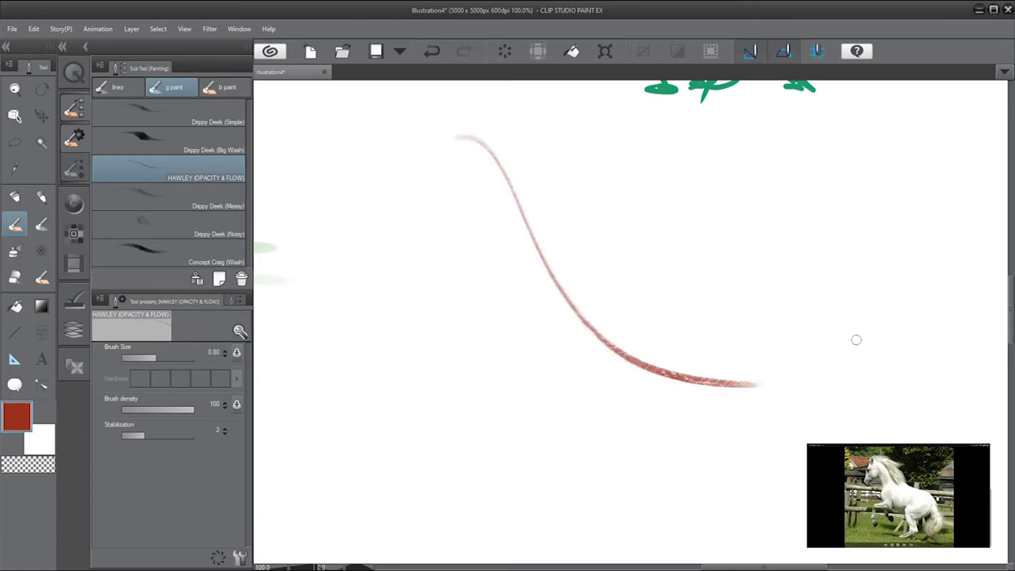
Step: Sketch a large circle for the hindquarters and a smaller oval for the chest, with simple lines for the bent forelegs
mouse_move(742, 325)
mouse_down()
mouse_move(680, 301)
mouse_move(749, 300)
mouse_move(578, 351)
mouse_move(631, 312)
mouse_up()
key(ctrl+z)
mouse_move(559, 264)
mouse_down()
mouse_move(500, 357)
mouse_move(550, 346)
mouse_move(426, 344)
mouse_move(449, 393)
mouse_up()
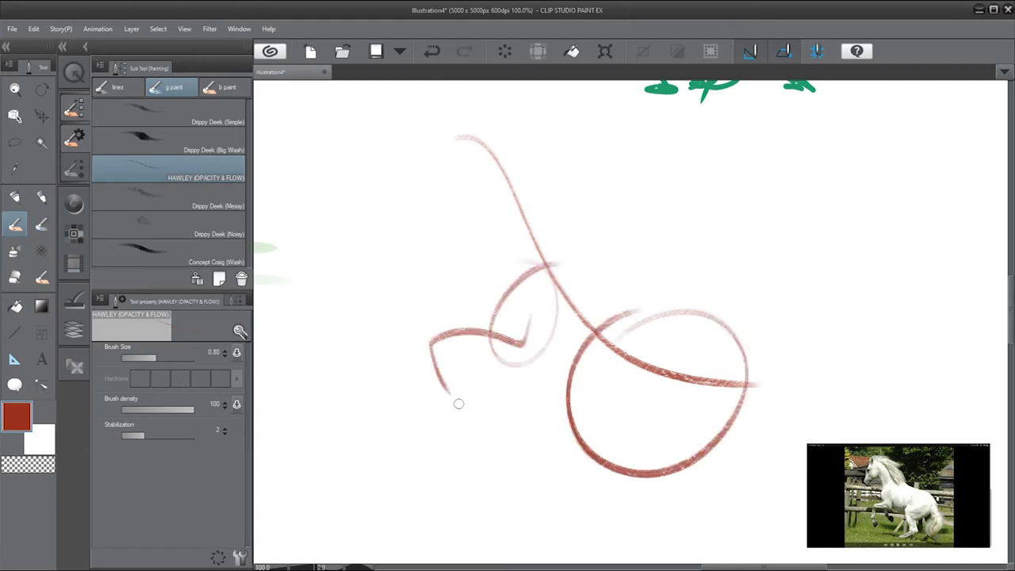
drag(498, 340, 525, 394)
Step: Sketch the two bent hind legs with looped hooves and add curved thigh lines inside the hindquarters circle
mouse_move(686, 341)
mouse_down()
mouse_move(558, 453)
mouse_move(613, 487)
mouse_up()
mouse_move(607, 501)
mouse_down()
mouse_move(514, 523)
mouse_move(507, 546)
mouse_move(547, 537)
mouse_up()
mouse_move(694, 408)
mouse_down()
mouse_move(681, 473)
mouse_move(640, 528)
mouse_up()
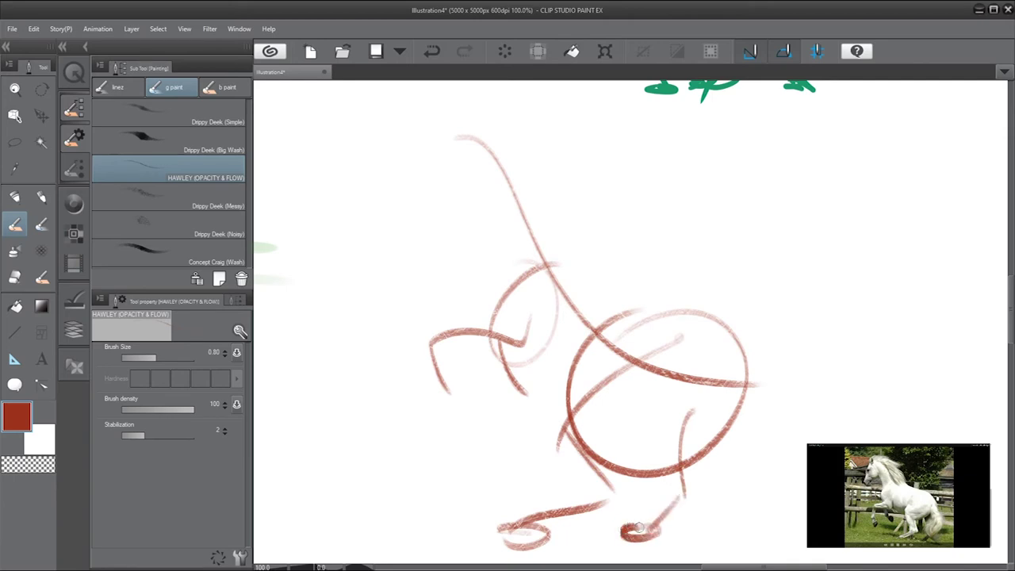
drag(702, 405, 684, 506)
drag(712, 315, 718, 406)
drag(746, 355, 634, 442)
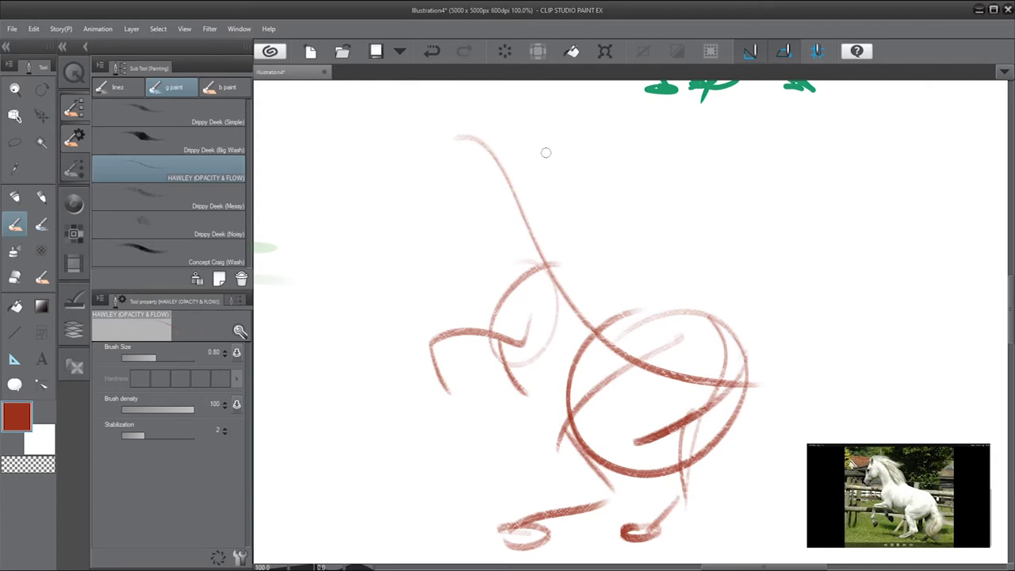
Step: Sketch the horse's head in profile with the forehead line, muzzle and jaw at the upper end of the line of action
drag(450, 115, 428, 195)
drag(430, 219, 484, 185)
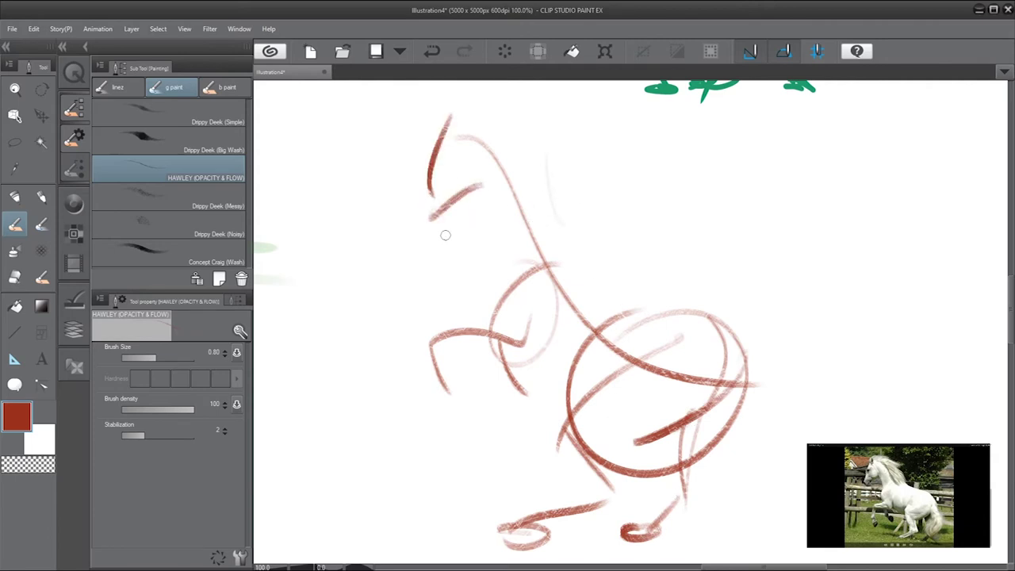
key(ctrl+z)
mouse_move(432, 216)
mouse_down()
mouse_move(451, 224)
mouse_move(461, 171)
mouse_move(451, 220)
mouse_up()
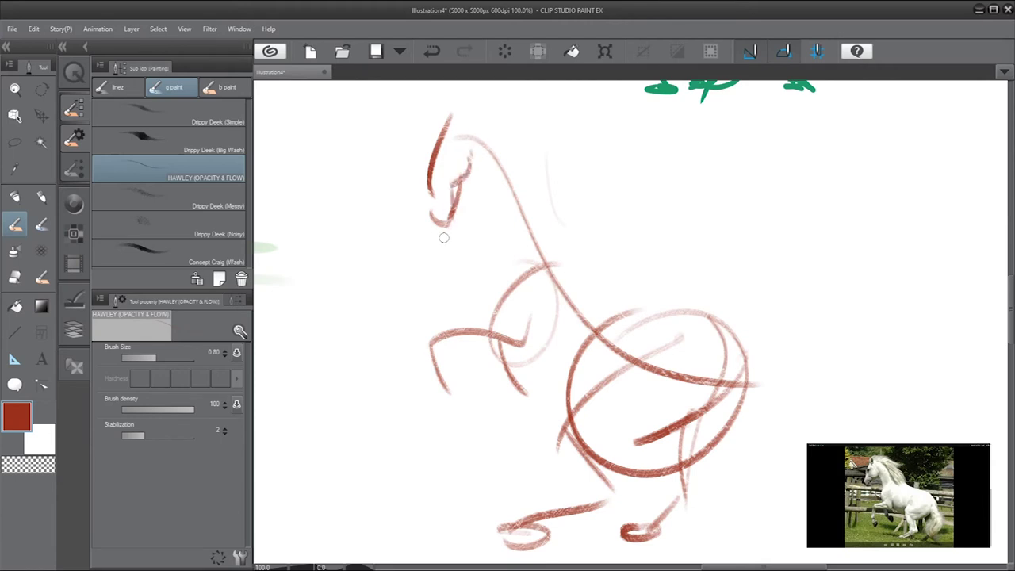
Step: Add a pointed ear and zigzag mane, and mark the eye and nostril on the head
mouse_move(449, 120)
mouse_down()
mouse_move(499, 118)
mouse_move(548, 221)
mouse_up()
drag(447, 127, 457, 117)
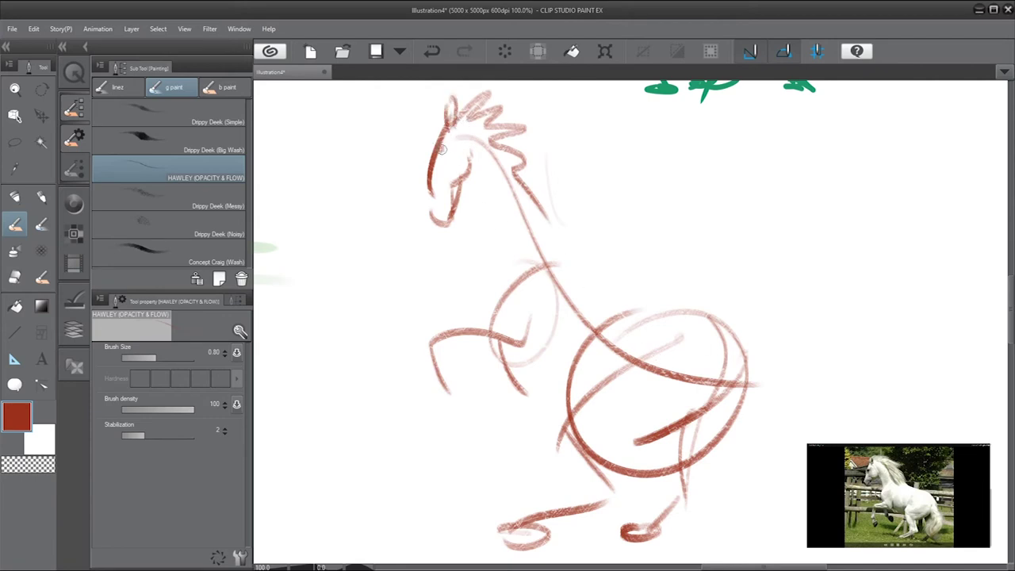
drag(442, 150, 435, 211)
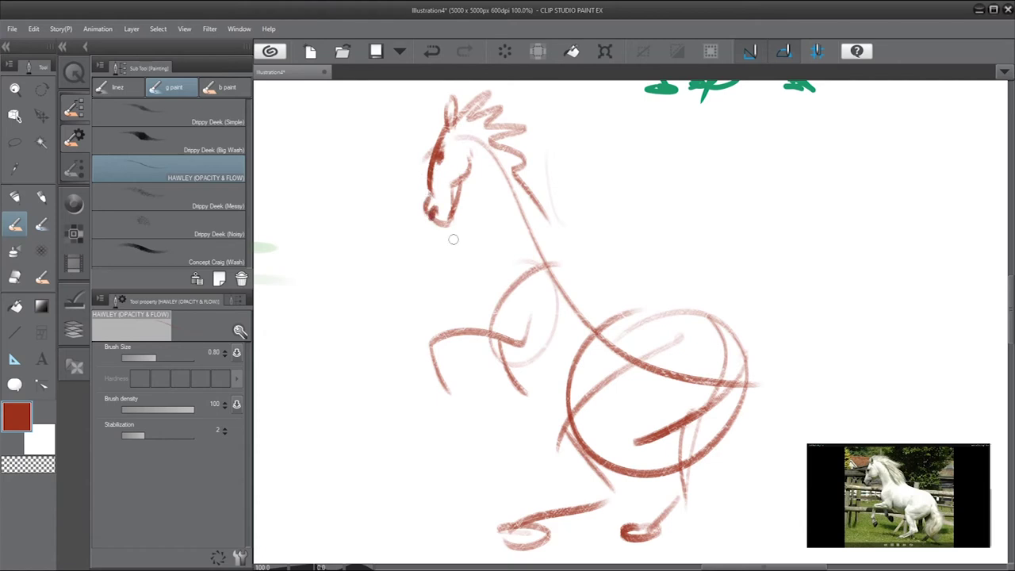
mouse_move(465, 172)
mouse_down()
mouse_move(479, 259)
mouse_move(511, 313)
mouse_up()
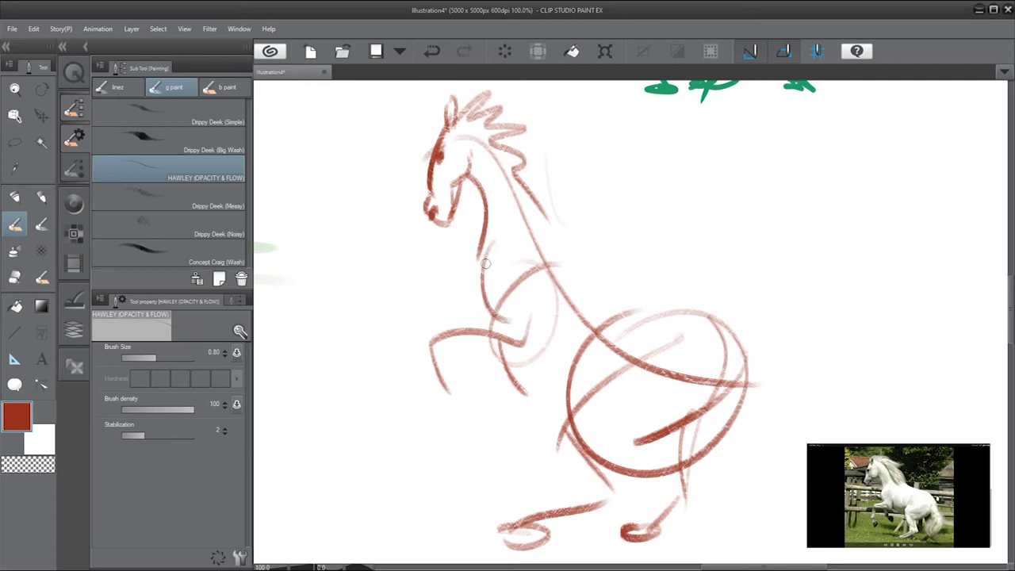
key(ctrl+z)
key(ctrl+z)
drag(466, 172, 479, 268)
key(ctrl+z)
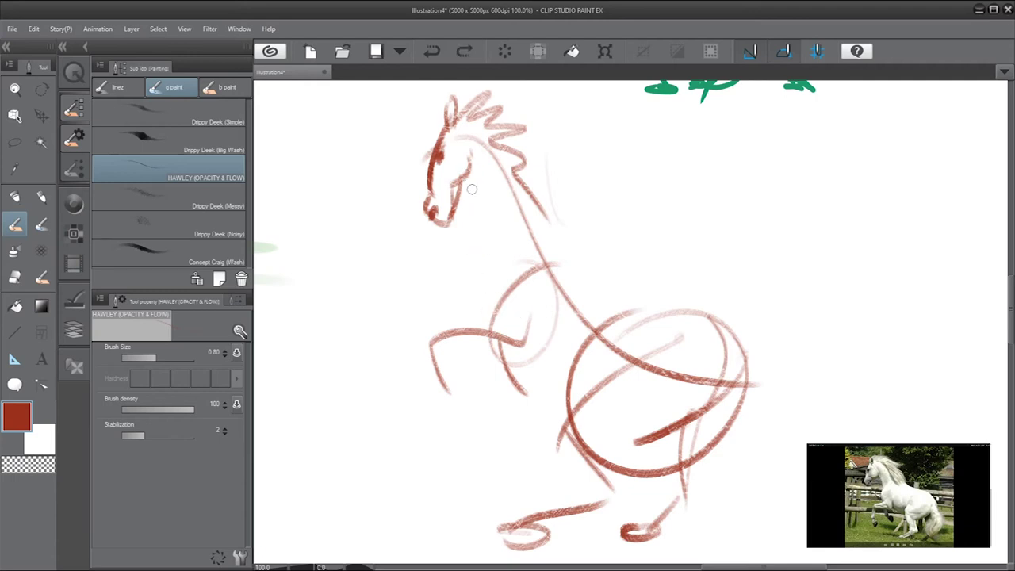
Step: Draw the curved throat line from jaw to chest and rough in the withers and the front of the shoulder
drag(469, 169, 479, 311)
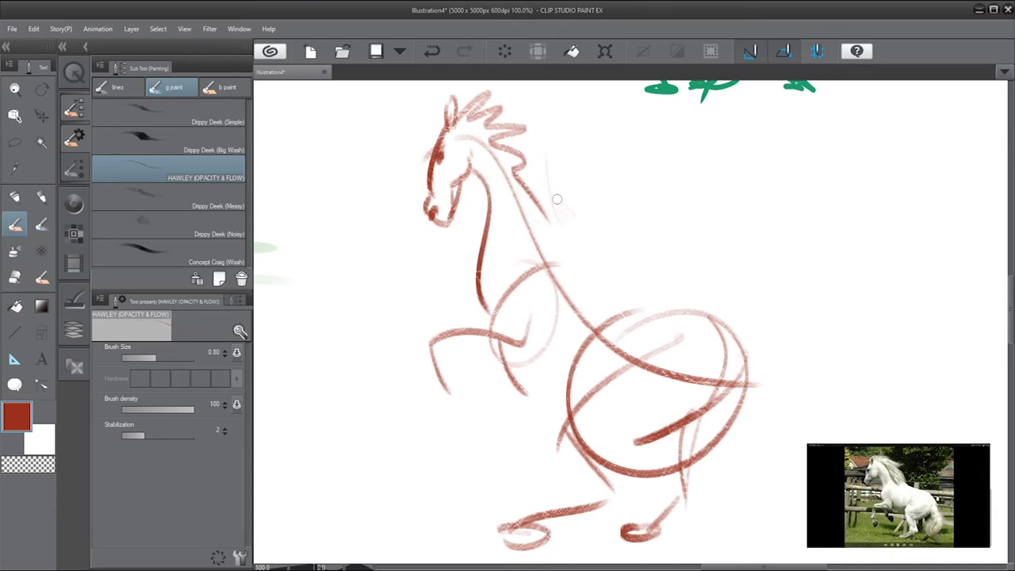
drag(556, 199, 584, 266)
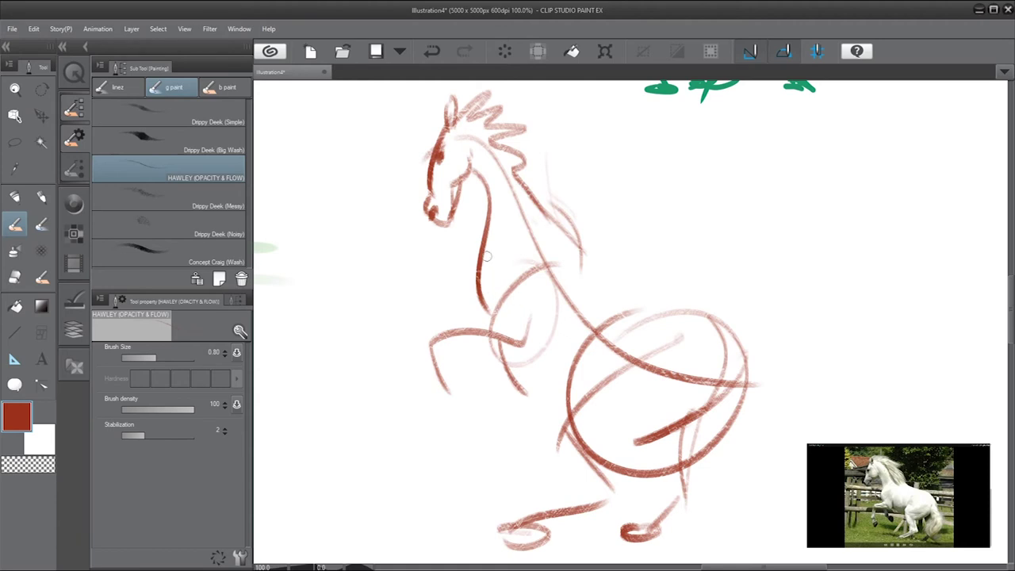
drag(474, 181, 480, 286)
mouse_move(522, 253)
mouse_down()
mouse_move(479, 303)
mouse_move(499, 365)
mouse_up()
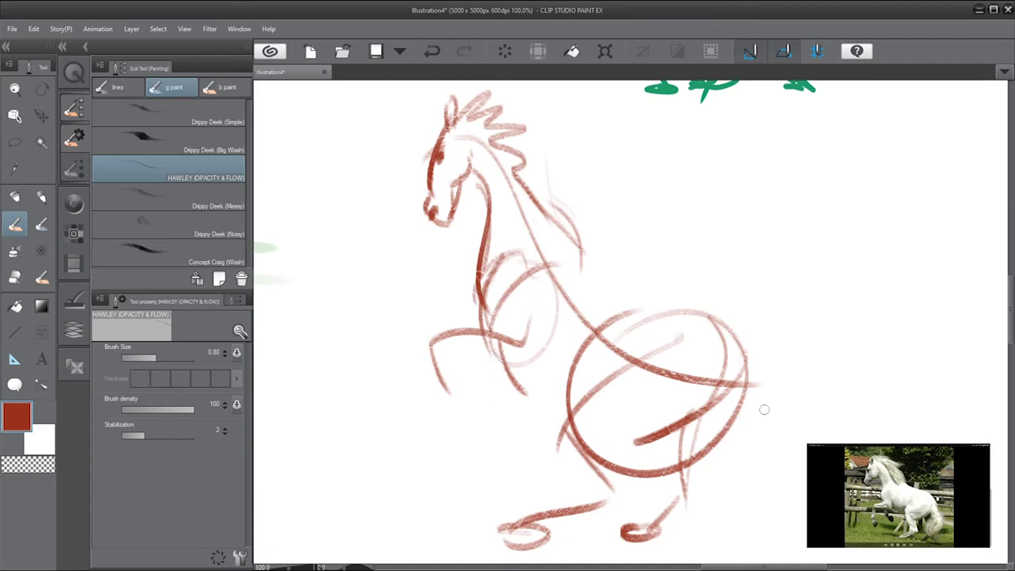
mouse_move(657, 120)
mouse_down()
mouse_move(651, 149)
mouse_move(825, 168)
mouse_move(872, 262)
mouse_move(814, 208)
mouse_up()
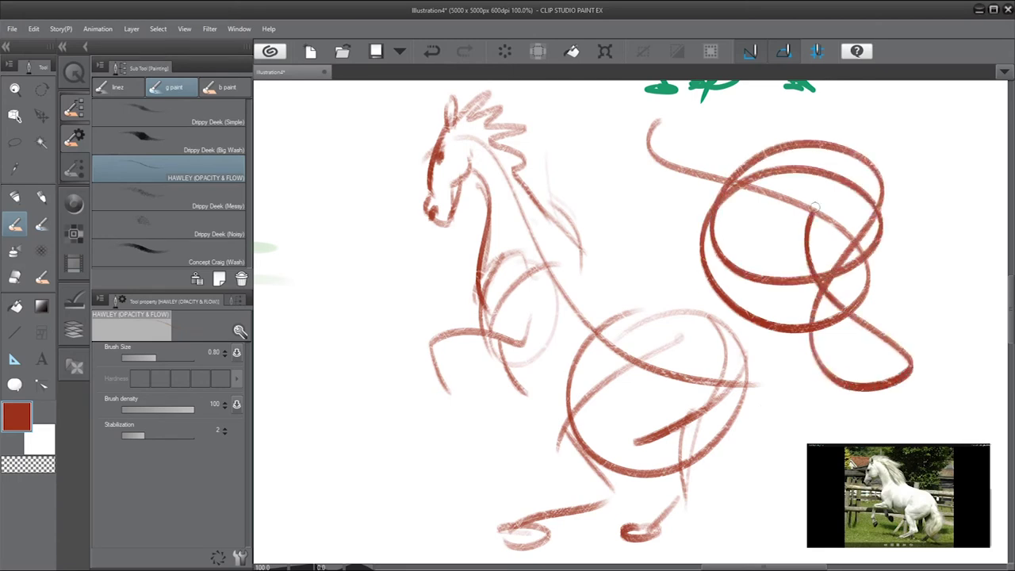
key(ctrl+z)
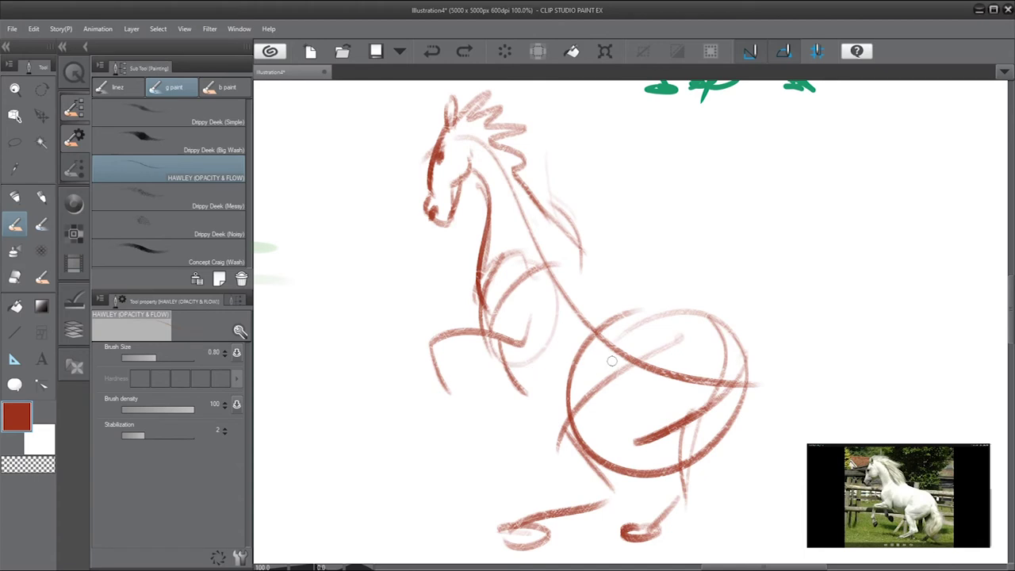
Step: Build up the raised forelegs with second contour lines and add pointed hooves
mouse_move(526, 292)
mouse_down()
mouse_move(511, 315)
mouse_move(483, 317)
mouse_move(481, 333)
mouse_move(480, 311)
mouse_move(431, 333)
mouse_move(468, 347)
mouse_move(448, 352)
mouse_move(443, 336)
mouse_move(434, 383)
mouse_up()
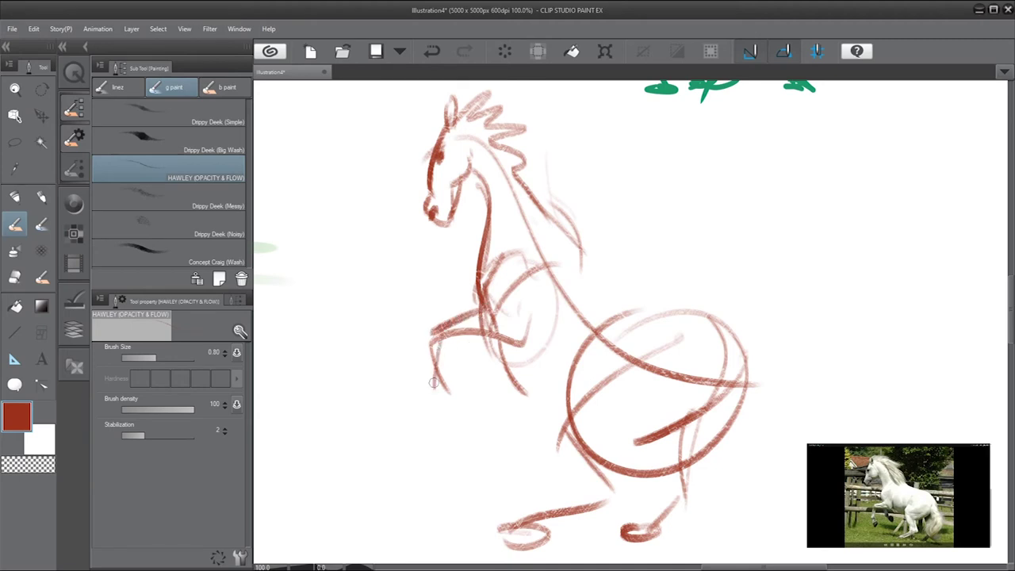
mouse_move(438, 331)
mouse_down()
mouse_move(443, 405)
mouse_move(471, 393)
mouse_move(454, 424)
mouse_move(438, 408)
mouse_move(454, 412)
mouse_move(458, 386)
mouse_up()
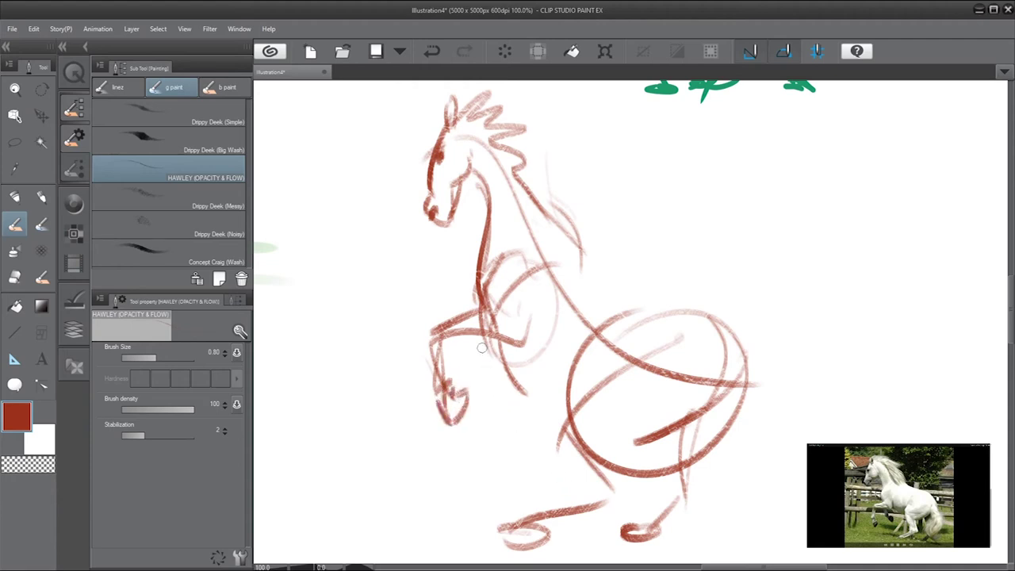
mouse_move(482, 347)
mouse_down()
mouse_move(490, 392)
mouse_move(496, 382)
mouse_move(481, 349)
mouse_move(491, 385)
mouse_move(501, 390)
mouse_move(497, 371)
mouse_move(503, 378)
mouse_move(485, 363)
mouse_up()
Step: Draw a dark belly line behind the forelegs and strengthen the flank curve at the front of the hindquarters
mouse_move(520, 344)
mouse_down()
mouse_move(521, 315)
mouse_move(524, 357)
mouse_move(562, 396)
mouse_move(596, 405)
mouse_move(567, 387)
mouse_move(568, 396)
mouse_up()
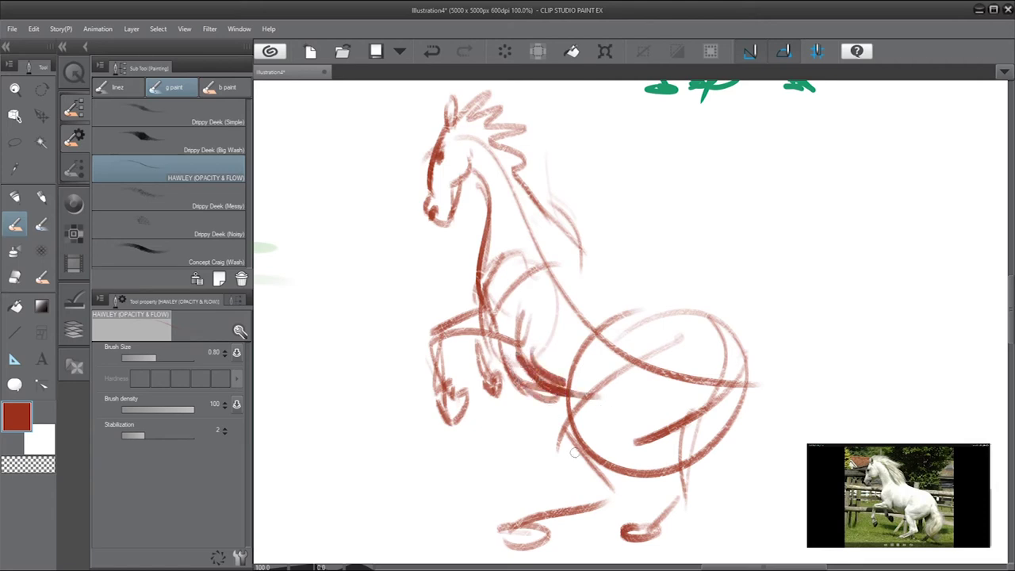
drag(628, 338, 574, 416)
drag(588, 365, 569, 412)
Step: Thicken the forward hind leg down to its hoof and darken the diagonal line under the thigh
mouse_move(608, 344)
mouse_down()
mouse_move(571, 417)
mouse_move(590, 483)
mouse_move(517, 528)
mouse_up()
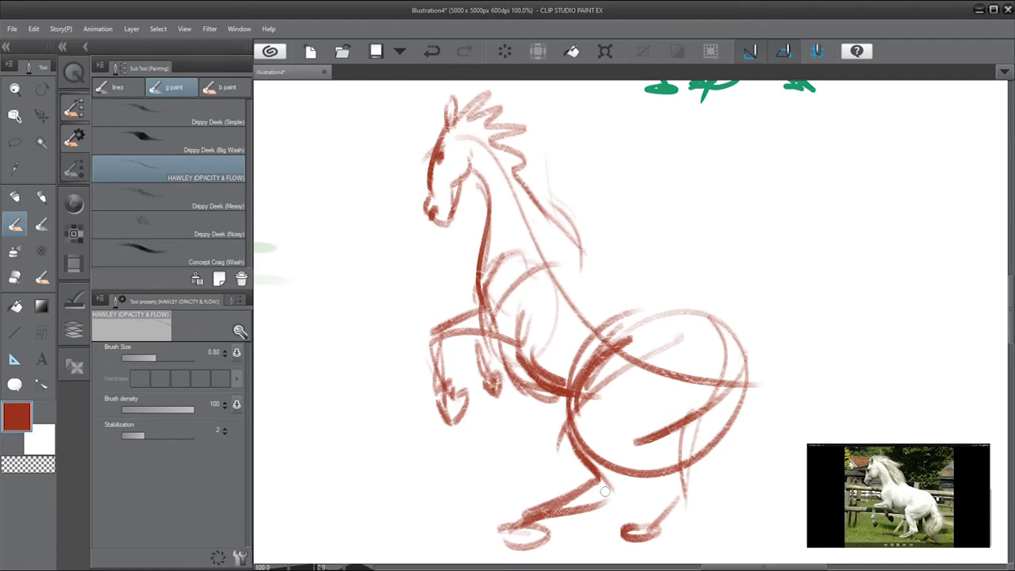
drag(605, 490, 544, 525)
mouse_move(609, 432)
mouse_down()
mouse_move(620, 486)
mouse_move(623, 427)
mouse_up()
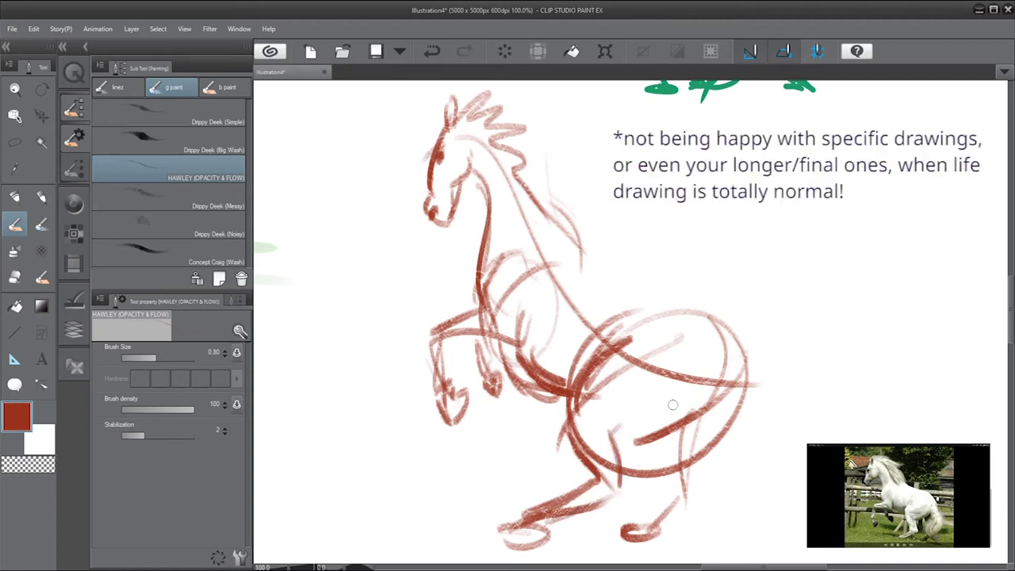
drag(689, 391, 611, 438)
drag(677, 414, 628, 435)
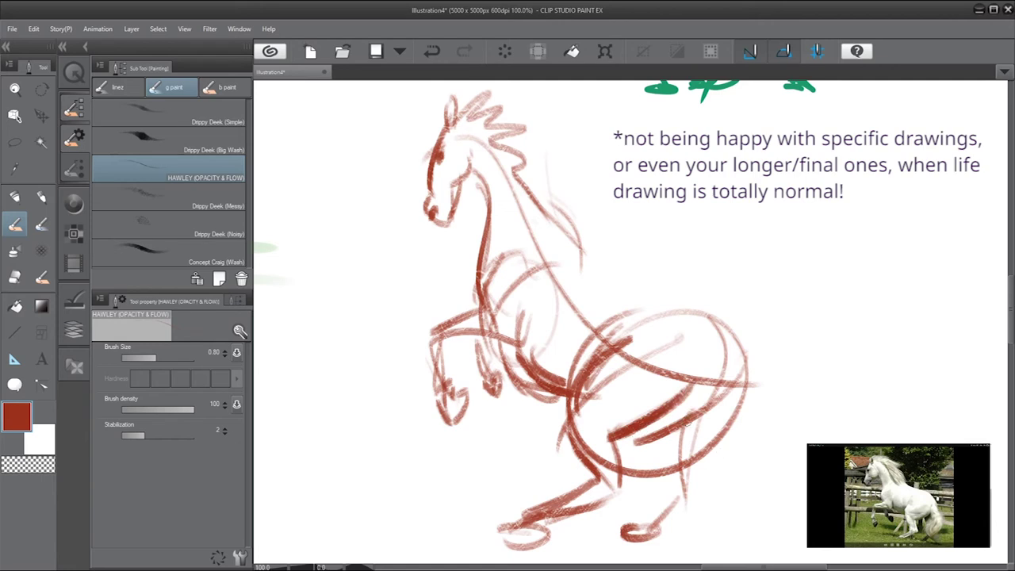
Step: Draw the tail as long strokes falling behind the hind legs, filled with crossing curves
drag(698, 371, 731, 541)
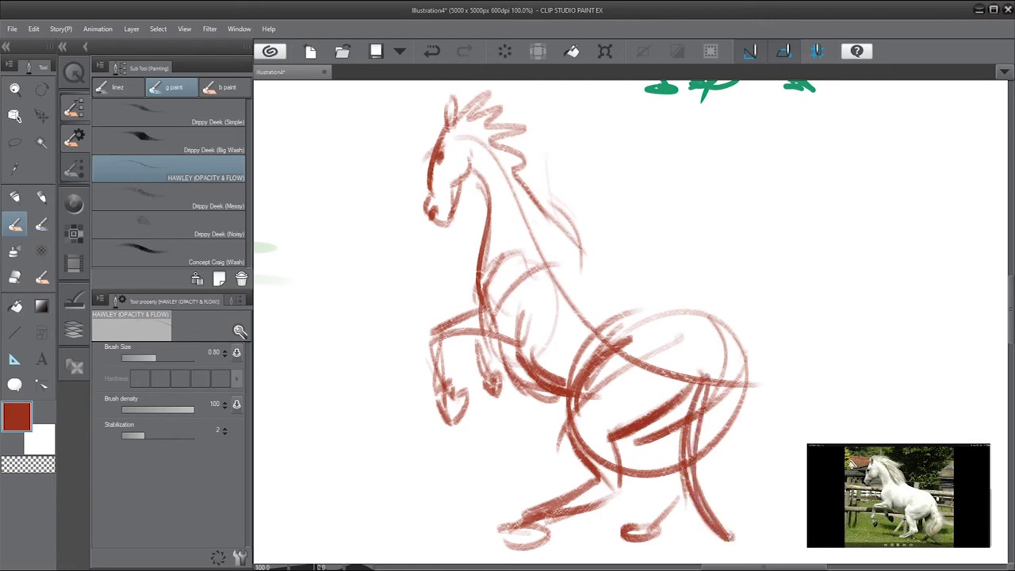
mouse_move(703, 388)
mouse_down()
mouse_move(746, 542)
mouse_move(732, 533)
mouse_up()
drag(676, 422, 726, 513)
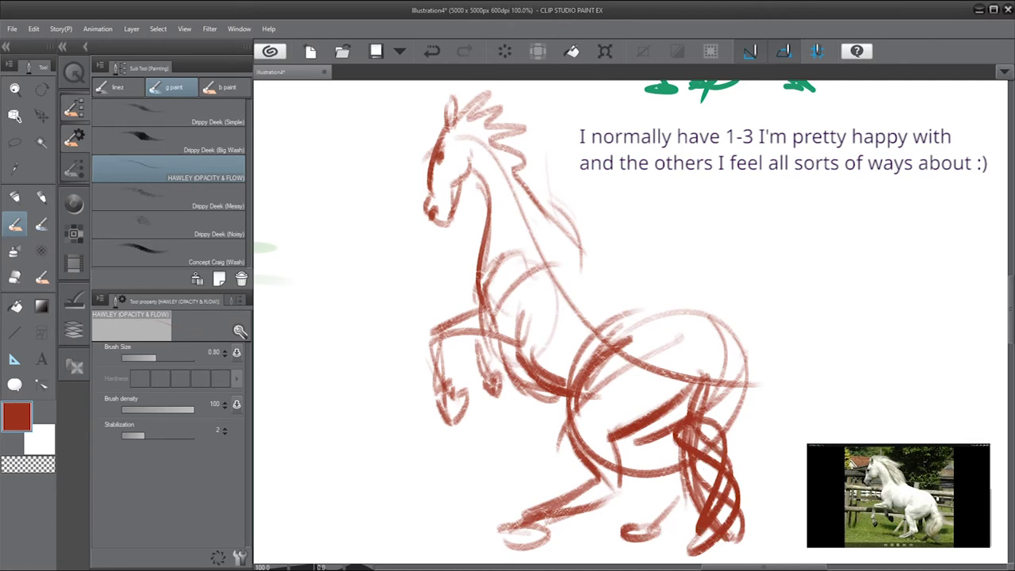
Step: Erase the overlapping strokes between the rear hind leg and the tail using the transparent colour
key(c)
mouse_move(687, 482)
mouse_down()
mouse_move(702, 526)
mouse_move(708, 502)
mouse_up()
drag(695, 483, 711, 508)
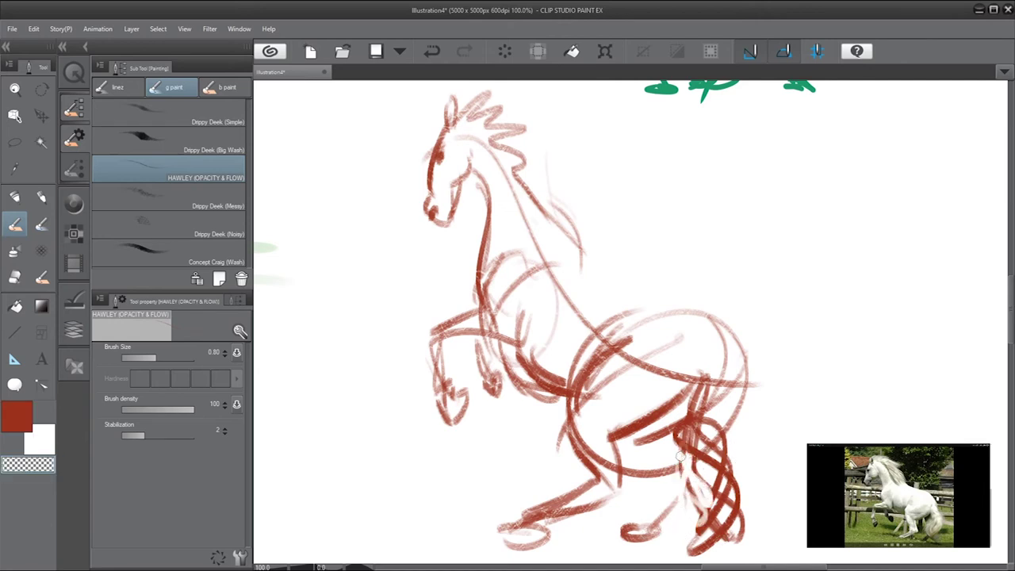
drag(681, 456, 710, 527)
mouse_move(712, 486)
mouse_down()
mouse_move(670, 469)
mouse_move(673, 424)
mouse_move(718, 453)
mouse_up()
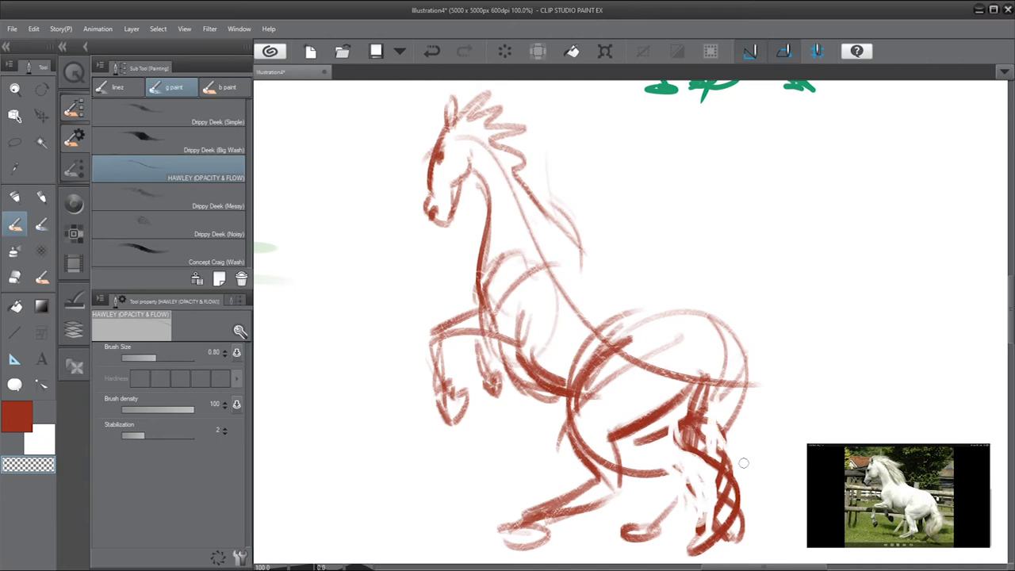
Step: Redraw the tail in red with denser strokes from its base down to the tip
key(c)
drag(699, 383, 716, 458)
mouse_move(704, 424)
mouse_down()
mouse_move(725, 516)
mouse_move(710, 521)
mouse_up()
drag(710, 446, 718, 533)
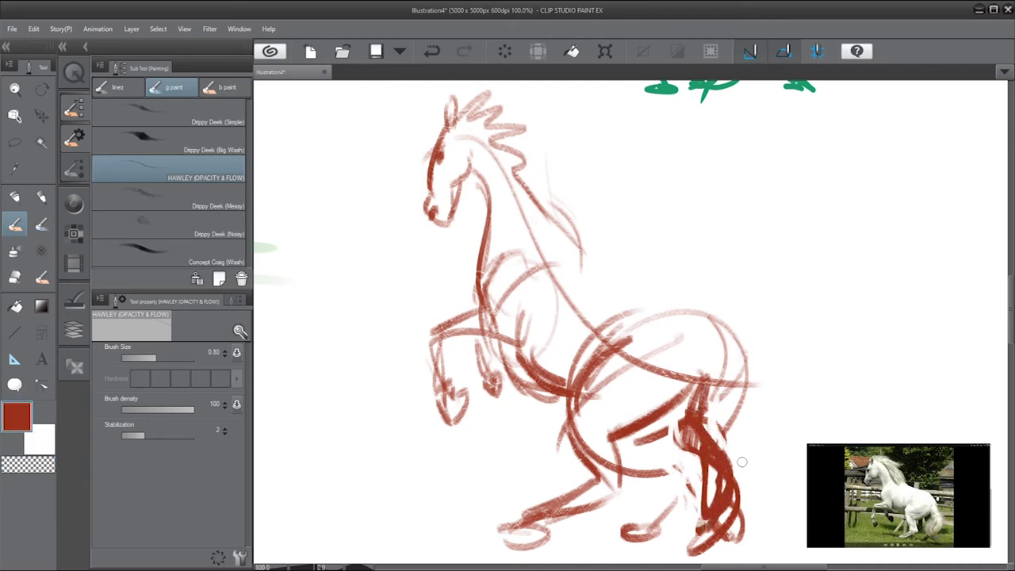
Step: Draw a bold contour along the back from the withers over the rump to the back of the thigh
mouse_move(719, 359)
mouse_down()
mouse_move(736, 412)
mouse_move(724, 422)
mouse_up()
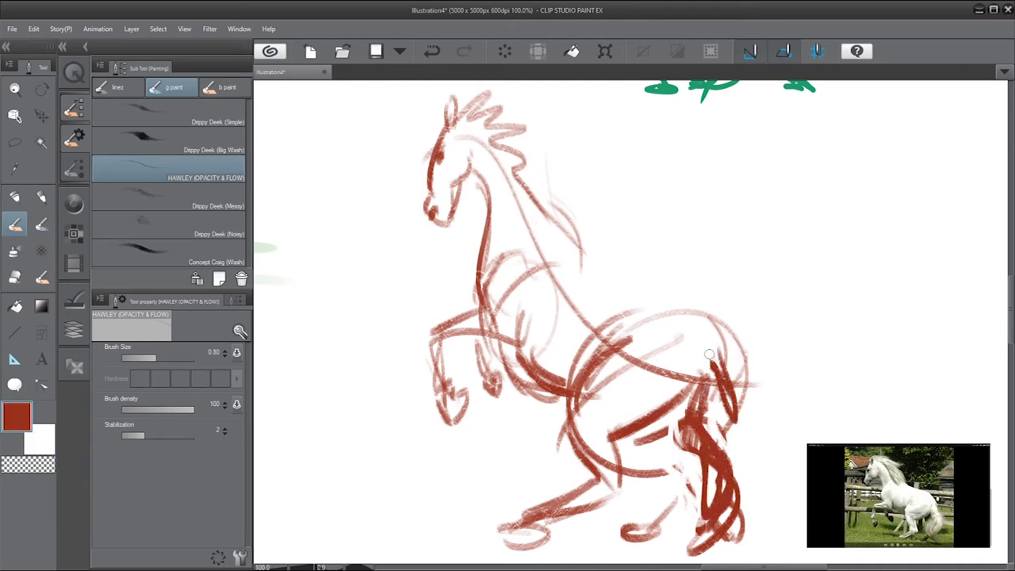
drag(714, 357, 668, 323)
mouse_move(552, 220)
mouse_down()
mouse_move(627, 302)
mouse_move(692, 332)
mouse_up()
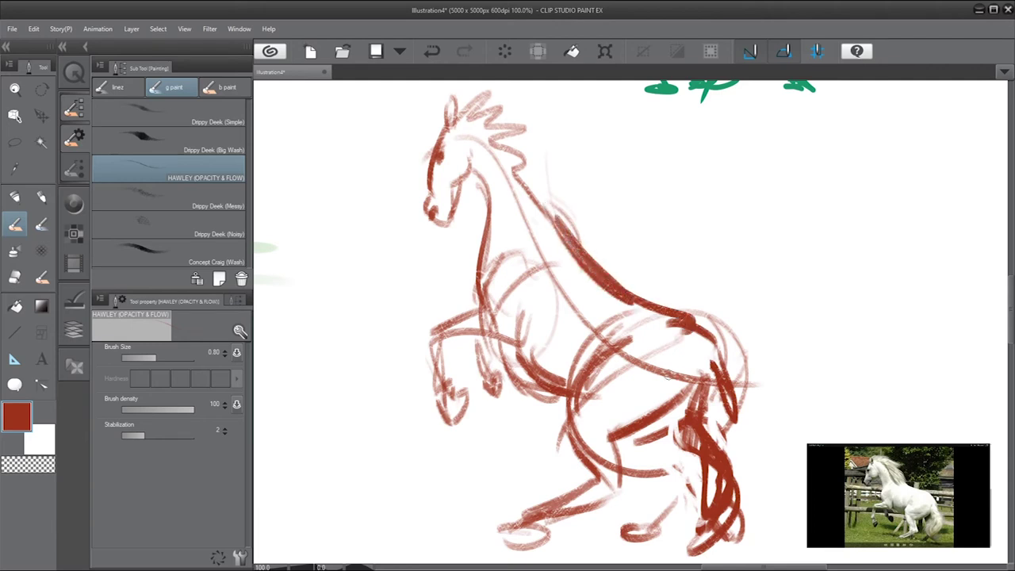
Step: Reinforce the rear hind leg with darker strokes and shade the hind hooves
mouse_move(685, 406)
mouse_down()
mouse_move(629, 444)
mouse_move(652, 441)
mouse_move(691, 482)
mouse_up()
mouse_move(685, 430)
mouse_down()
mouse_move(671, 477)
mouse_move(628, 533)
mouse_move(650, 538)
mouse_up()
drag(508, 527, 526, 538)
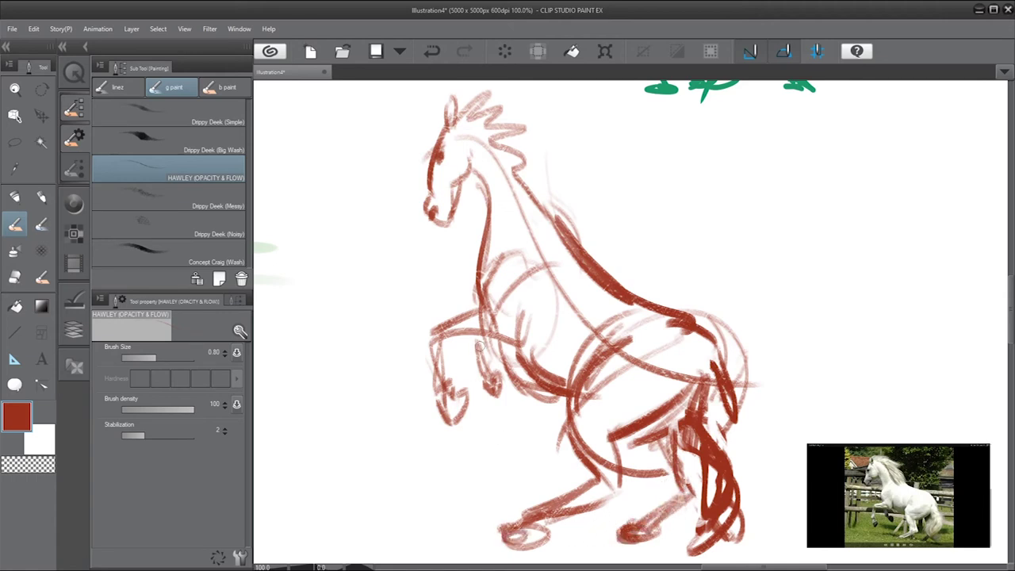
Step: Darken the elbow line behind the foreleg and clean up the belly contour into a single line meeting the flank
mouse_move(523, 294)
mouse_down()
mouse_move(516, 383)
mouse_move(544, 398)
mouse_move(553, 384)
mouse_move(570, 406)
mouse_up()
key(c)
key(c)
key(c)
key(c)
drag(577, 354, 564, 415)
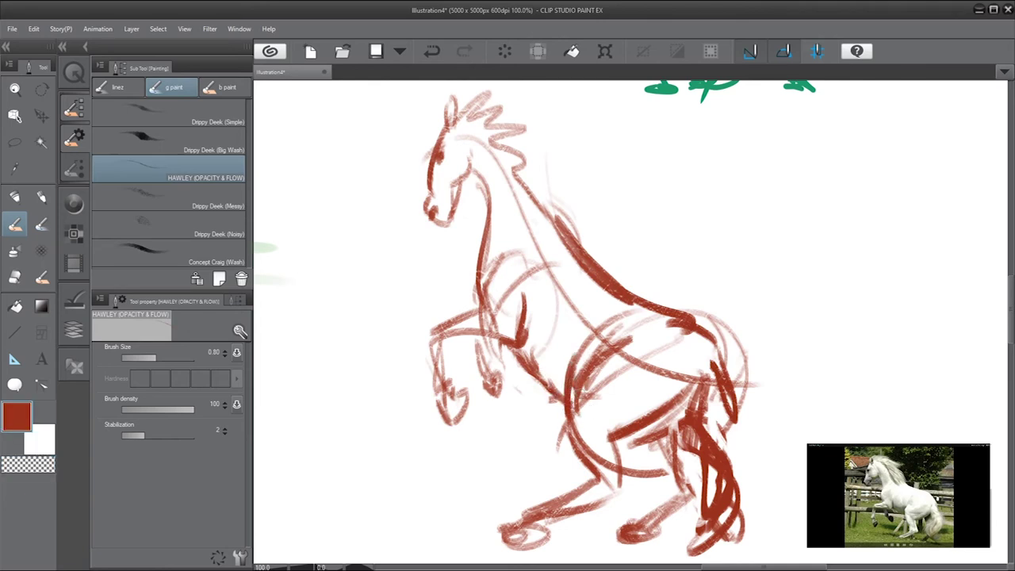
Step: Erase the overlapping construction lines at the front of the hindquarters using the transparent colour
key(c)
mouse_move(620, 319)
mouse_down()
mouse_move(568, 382)
mouse_move(607, 327)
mouse_up()
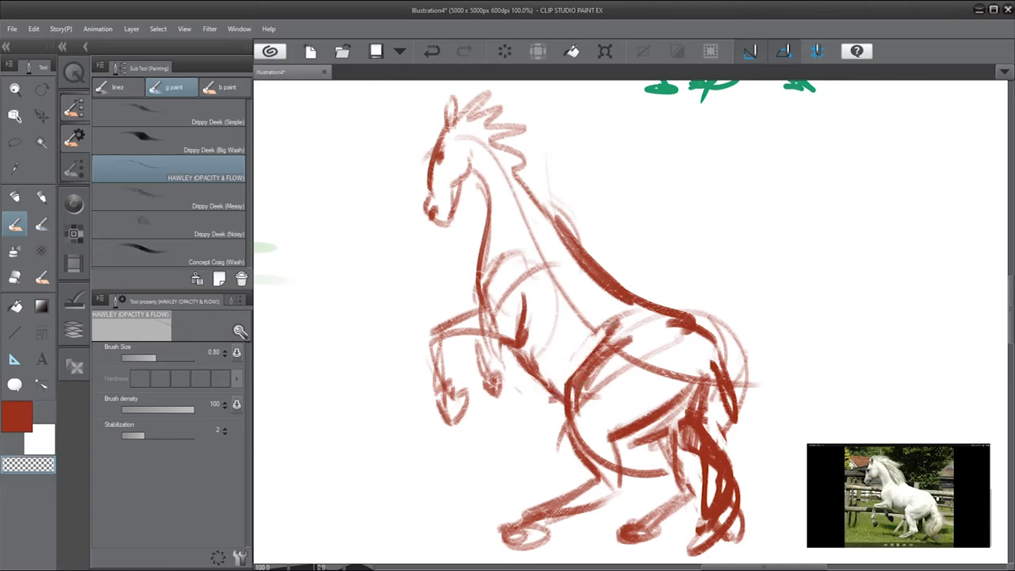
mouse_move(591, 367)
mouse_down()
mouse_move(635, 334)
mouse_move(581, 397)
mouse_move(565, 437)
mouse_up()
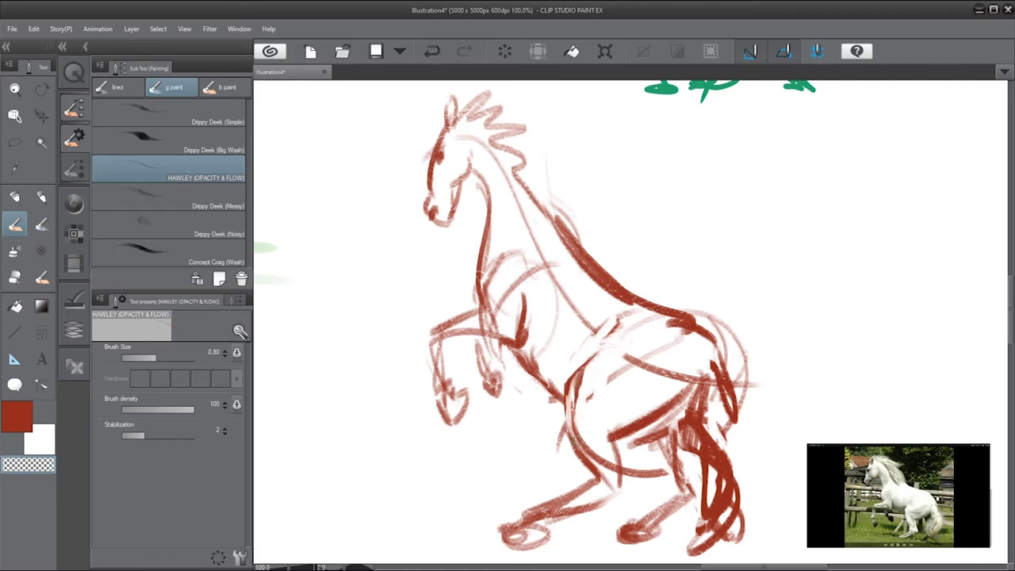
Step: Redraw the front of the hindquarters as one clean red curve running from the hip down to the belly
key(c)
mouse_move(568, 396)
mouse_down()
mouse_move(609, 349)
mouse_move(562, 390)
mouse_move(615, 331)
mouse_move(574, 394)
mouse_move(622, 321)
mouse_move(591, 378)
mouse_move(625, 334)
mouse_up()
key(c)
key(c)
key(c)
key(c)
drag(616, 343, 587, 380)
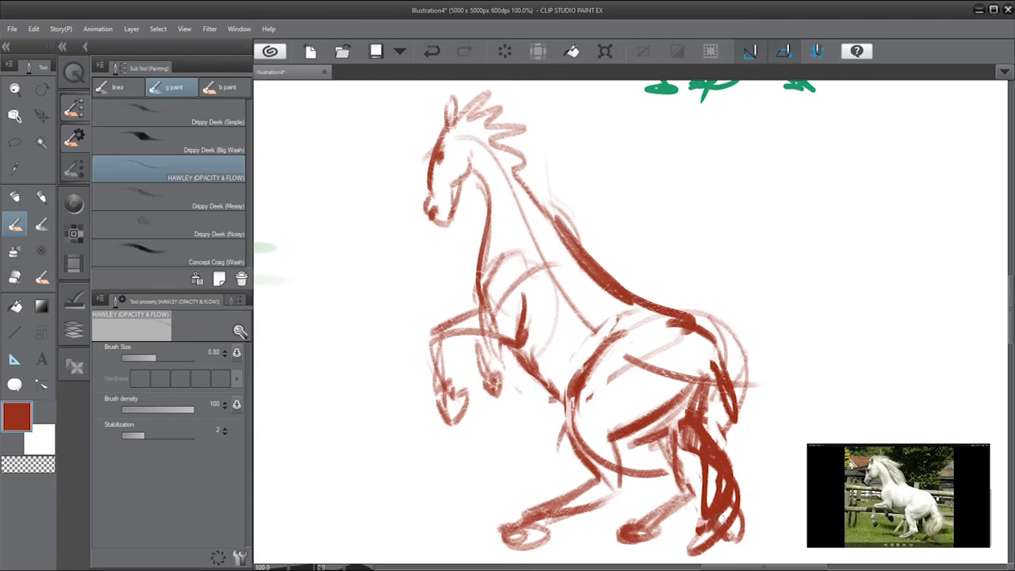
Step: Erase the horse's head and mane with the transparent colour and sketch light red guide curves for a lower head and neck
key(c)
mouse_move(426, 109)
mouse_down()
mouse_move(430, 138)
mouse_move(526, 106)
mouse_move(441, 220)
mouse_move(531, 198)
mouse_move(476, 117)
mouse_move(547, 198)
mouse_move(555, 240)
mouse_up()
key(c)
mouse_move(426, 131)
mouse_down()
mouse_move(540, 229)
mouse_move(546, 292)
mouse_up()
drag(405, 168, 518, 208)
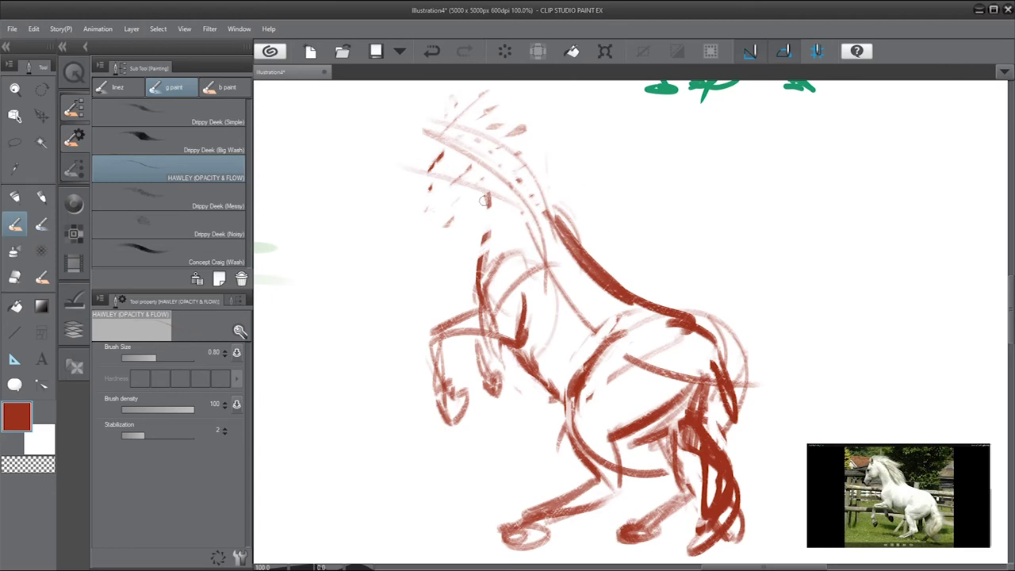
Step: Redraw the lowered muzzle, jaw, ear and throat, and thicken the neck's crest line until it joins the back
mouse_move(484, 202)
mouse_down()
mouse_move(437, 278)
mouse_move(413, 229)
mouse_move(433, 208)
mouse_up()
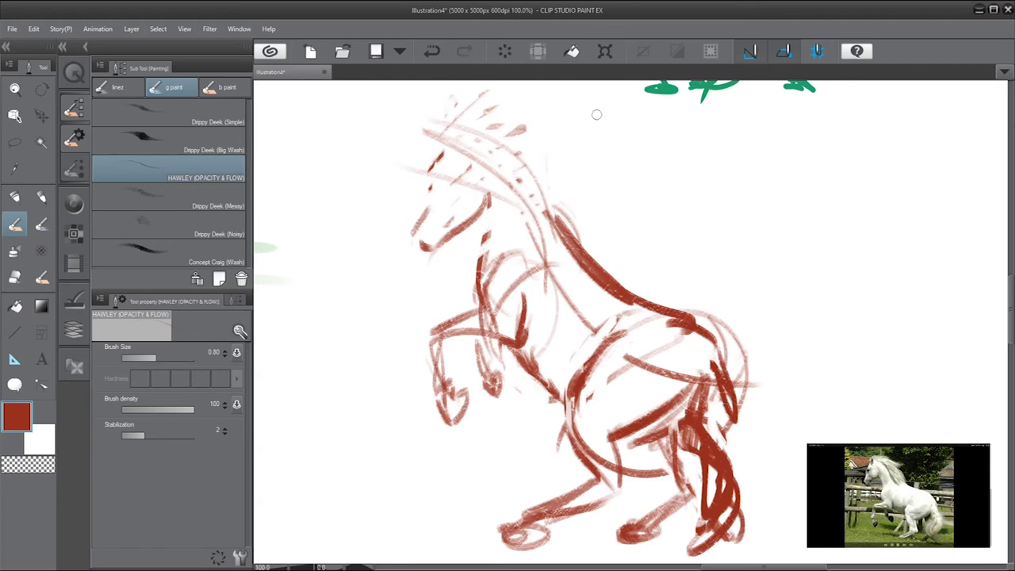
mouse_move(421, 229)
mouse_down()
mouse_move(438, 173)
mouse_move(457, 170)
mouse_move(488, 135)
mouse_move(525, 171)
mouse_up()
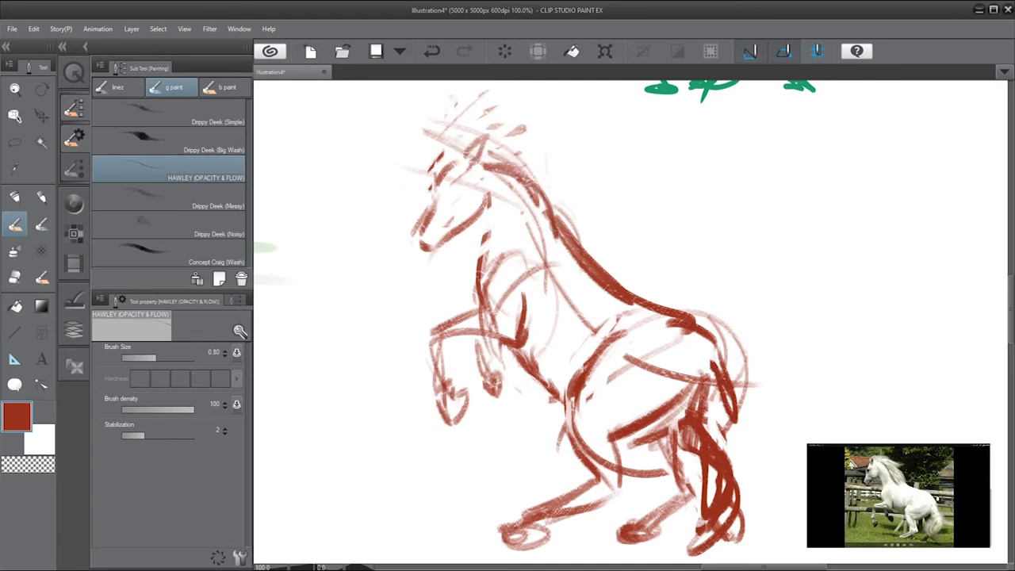
drag(487, 156, 550, 222)
drag(480, 162, 570, 238)
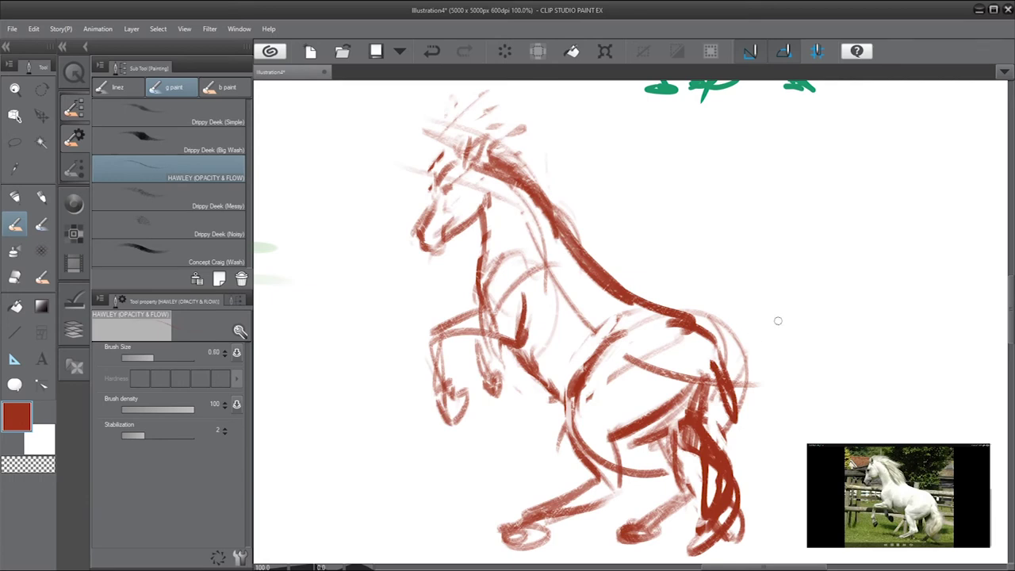
Step: Write the note "10 ALL" beside the horse with a 0.25 brush and circle it
mouse_move(768, 327)
mouse_down()
mouse_move(740, 325)
mouse_move(841, 281)
mouse_up()
mouse_move(527, 314)
mouse_down()
mouse_move(661, 318)
mouse_move(835, 422)
mouse_move(661, 340)
mouse_move(355, 375)
mouse_move(332, 329)
mouse_move(337, 317)
mouse_up()
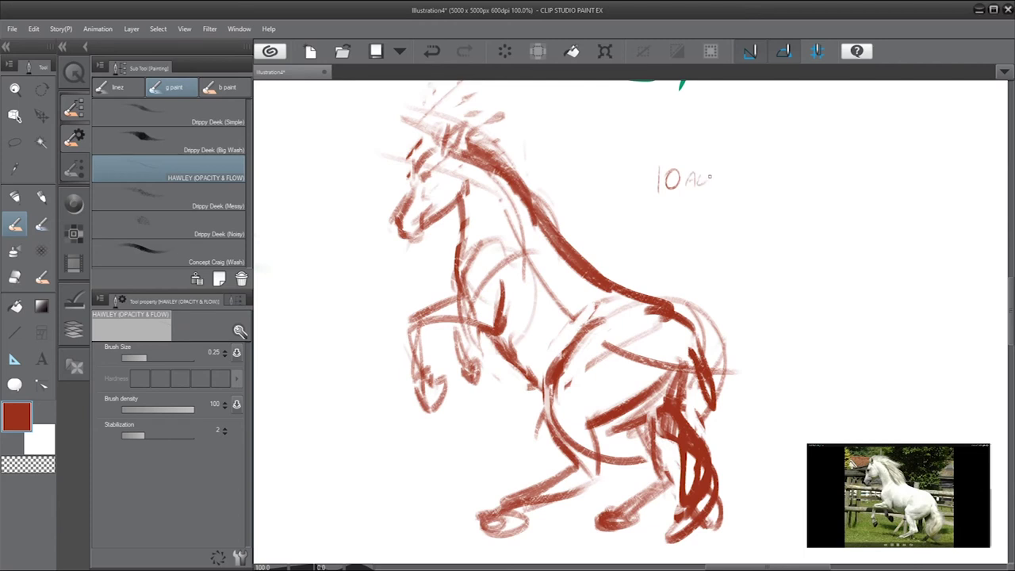
drag(674, 148, 689, 146)
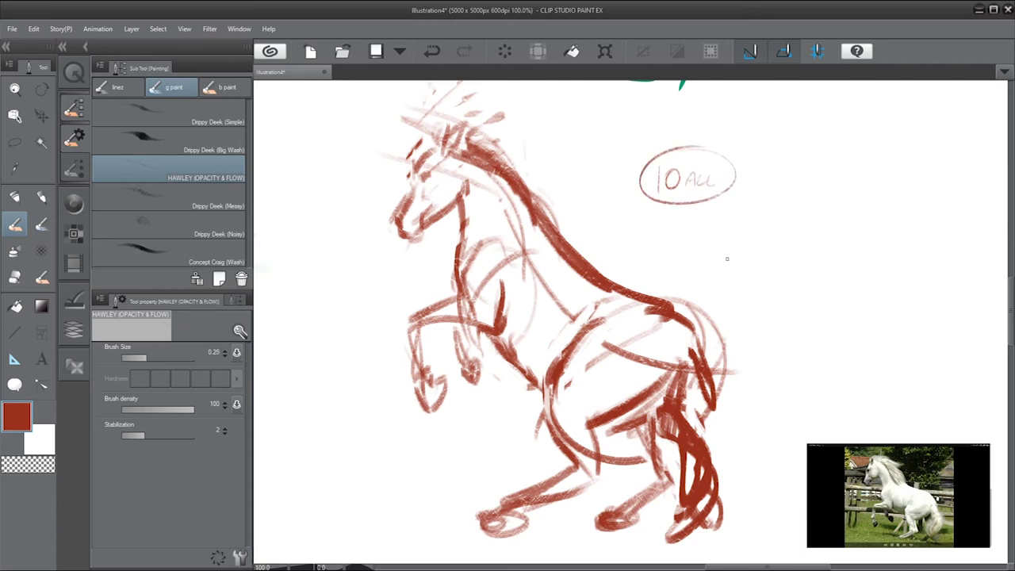
key(c)
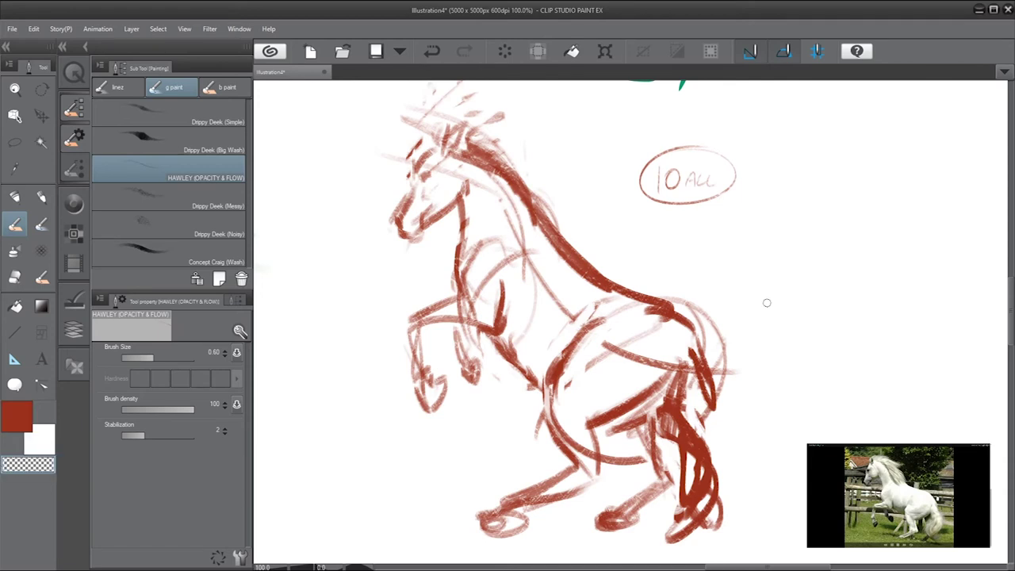
key(c)
mouse_move(828, 343)
mouse_down()
mouse_move(539, 208)
mouse_move(535, 175)
mouse_up()
mouse_move(665, 282)
mouse_down()
mouse_move(705, 188)
mouse_move(674, 208)
mouse_up()
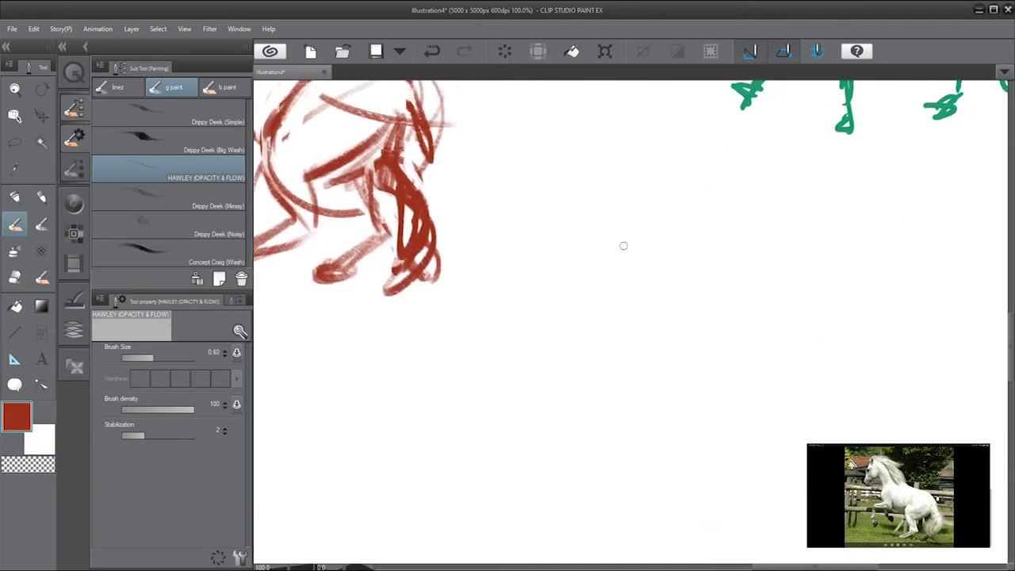
click(19, 196)
mouse_move(547, 273)
mouse_down()
mouse_move(698, 245)
mouse_move(657, 227)
mouse_up()
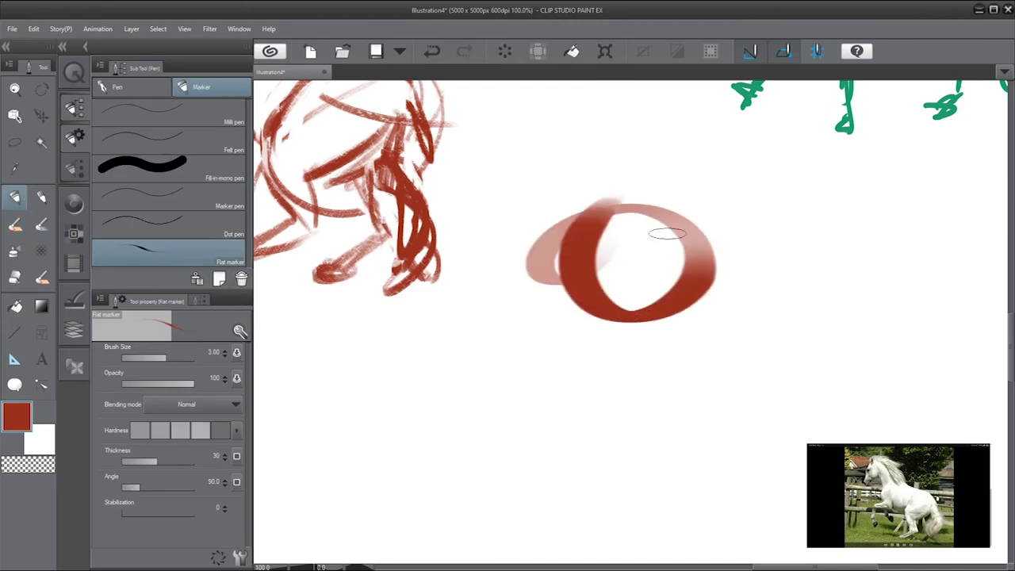
key(ctrl+z)
Step: Choose the Assumi Nothing pen and reduce its brush size to 2.50
click(185, 176)
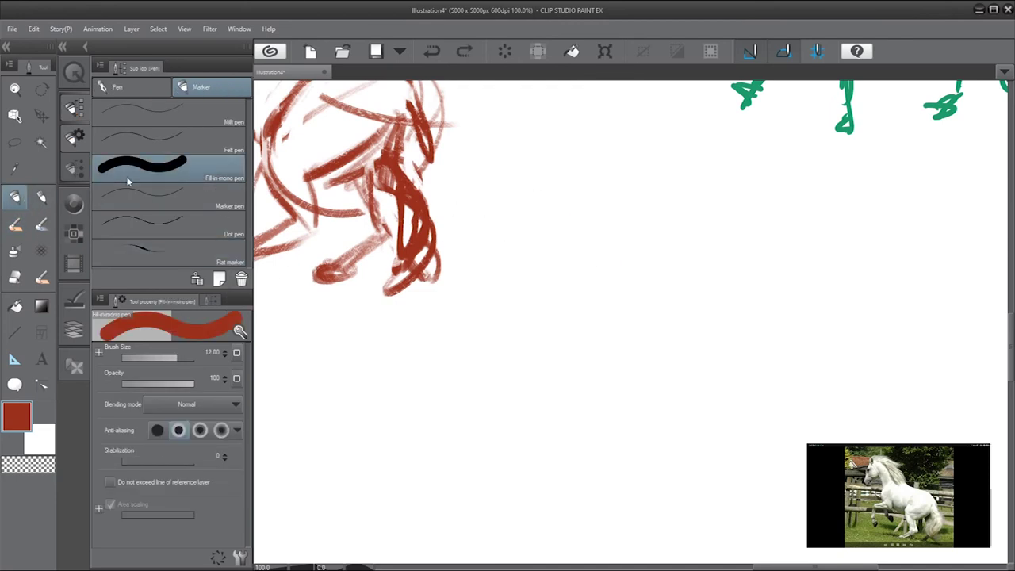
click(152, 89)
click(182, 187)
click(211, 261)
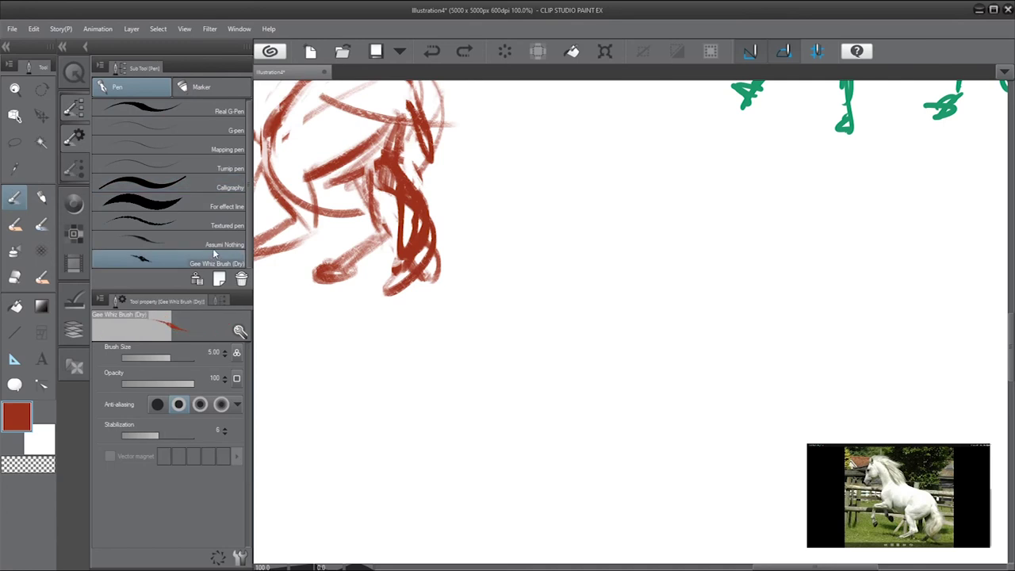
click(213, 242)
drag(575, 238, 676, 224)
key(ctrl+z)
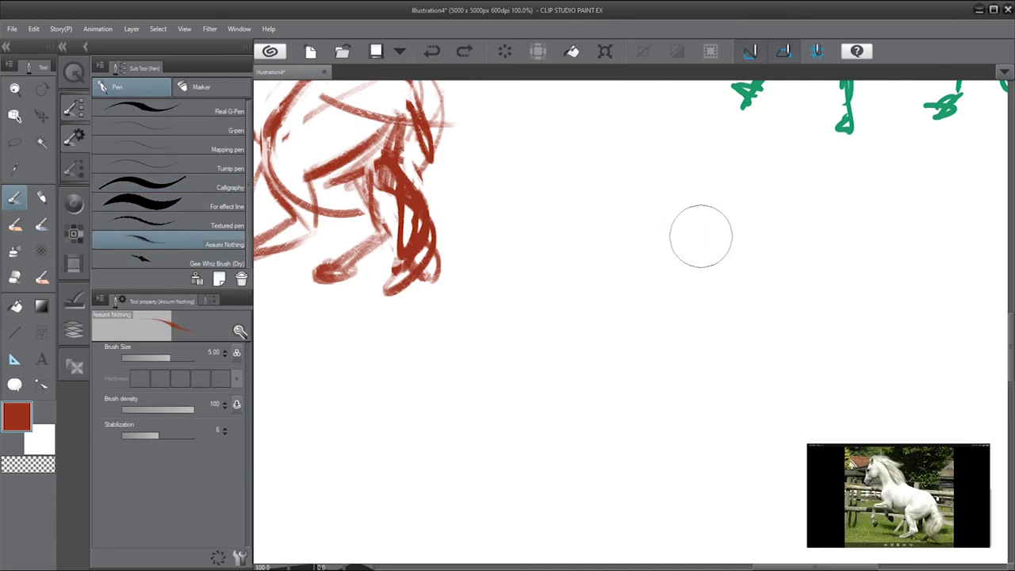
key(bracketleft)
key(bracketleft)
key(bracketleft)
Step: Draw a new horse's neck and back as one tapering S-shaped red curve on the blank canvas beside the first horse
mouse_move(566, 231)
mouse_down()
mouse_move(646, 341)
mouse_move(587, 232)
mouse_up()
key(ctrl+z)
drag(556, 193, 757, 381)
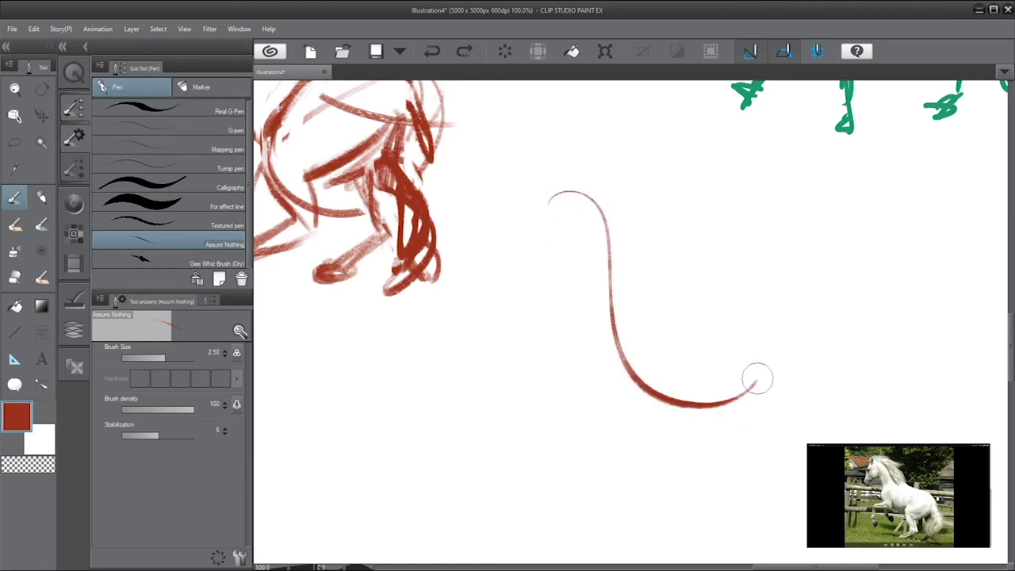
key(ctrl+z)
mouse_move(542, 220)
mouse_down()
mouse_move(652, 352)
mouse_move(782, 357)
mouse_up()
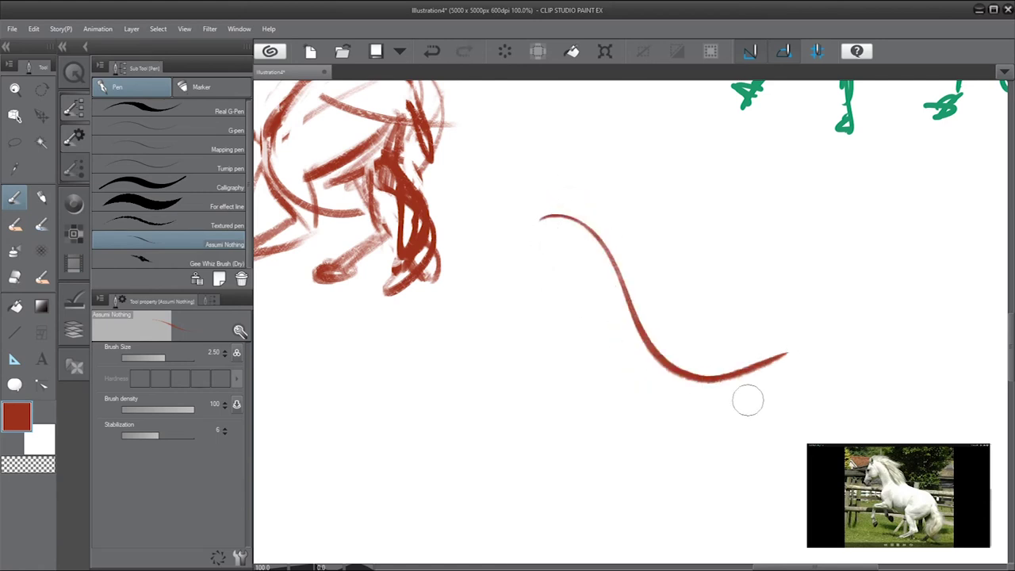
key(ctrl+z)
mouse_move(560, 208)
mouse_down()
mouse_move(629, 267)
mouse_move(767, 401)
mouse_up()
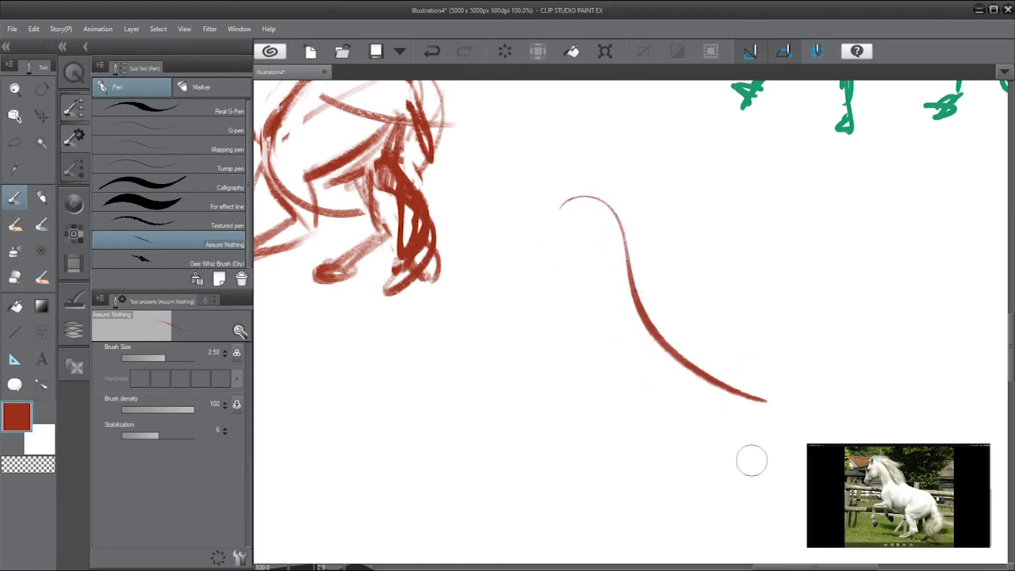
Step: Add the ear, forehead, nose, jaw and throat line to the new horse, plus the slanted shoulder line
mouse_move(587, 198)
mouse_down()
mouse_move(603, 169)
mouse_move(589, 180)
mouse_move(608, 167)
mouse_up()
key(ctrl+z)
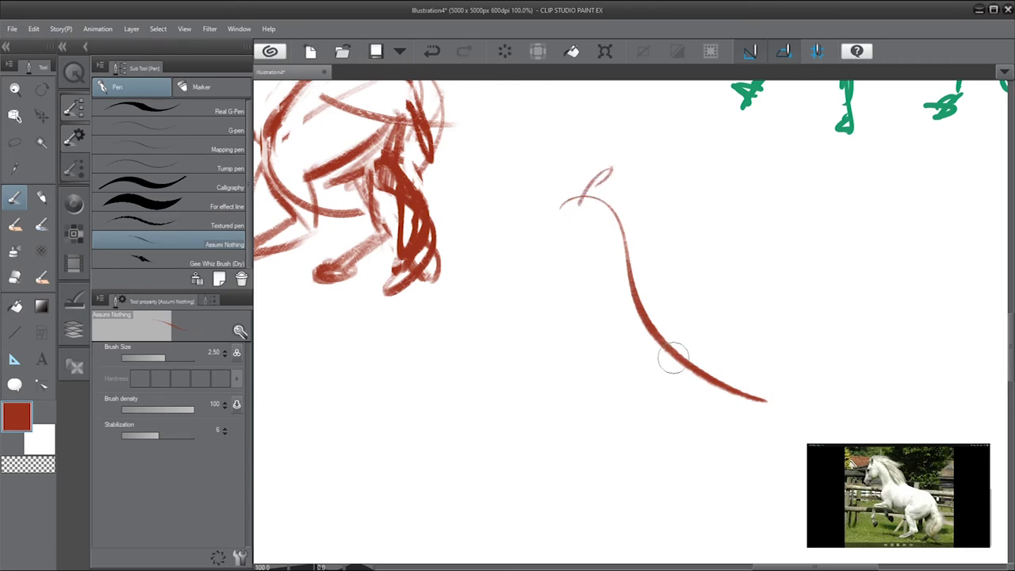
drag(603, 178, 591, 206)
mouse_move(567, 204)
mouse_down()
mouse_move(528, 285)
mouse_move(552, 298)
mouse_move(590, 265)
mouse_move(593, 244)
mouse_move(602, 278)
mouse_move(591, 261)
mouse_move(580, 343)
mouse_move(652, 314)
mouse_up()
drag(603, 346, 665, 315)
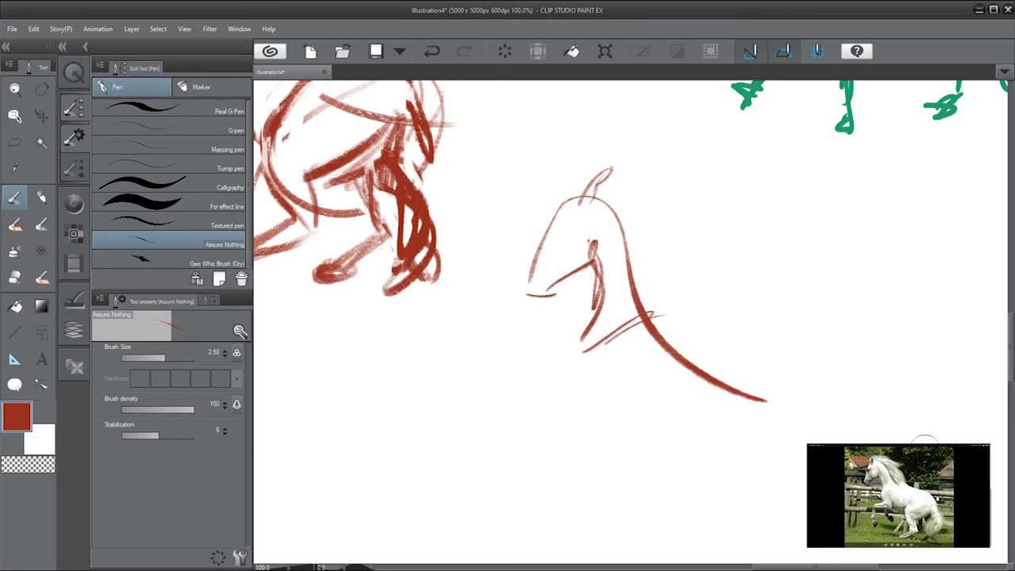
Step: Sketch the forelock and short curved mane strokes down the crest of the new horse's neck
mouse_move(585, 172)
mouse_down()
mouse_move(592, 197)
mouse_move(611, 184)
mouse_move(600, 199)
mouse_move(635, 193)
mouse_up()
mouse_move(618, 207)
mouse_down()
mouse_move(647, 225)
mouse_move(635, 247)
mouse_move(651, 267)
mouse_up()
drag(615, 238, 634, 306)
mouse_move(635, 258)
mouse_down()
mouse_move(650, 290)
mouse_move(621, 283)
mouse_move(641, 275)
mouse_move(664, 297)
mouse_up()
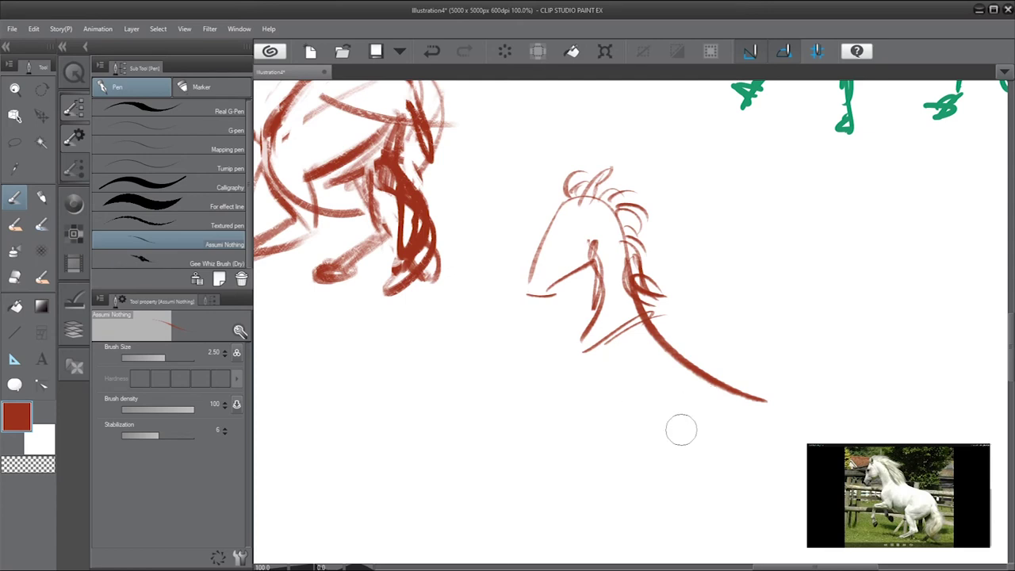
mouse_move(655, 322)
mouse_down()
mouse_move(820, 440)
mouse_move(594, 447)
mouse_move(640, 313)
mouse_up()
key(ctrl+z)
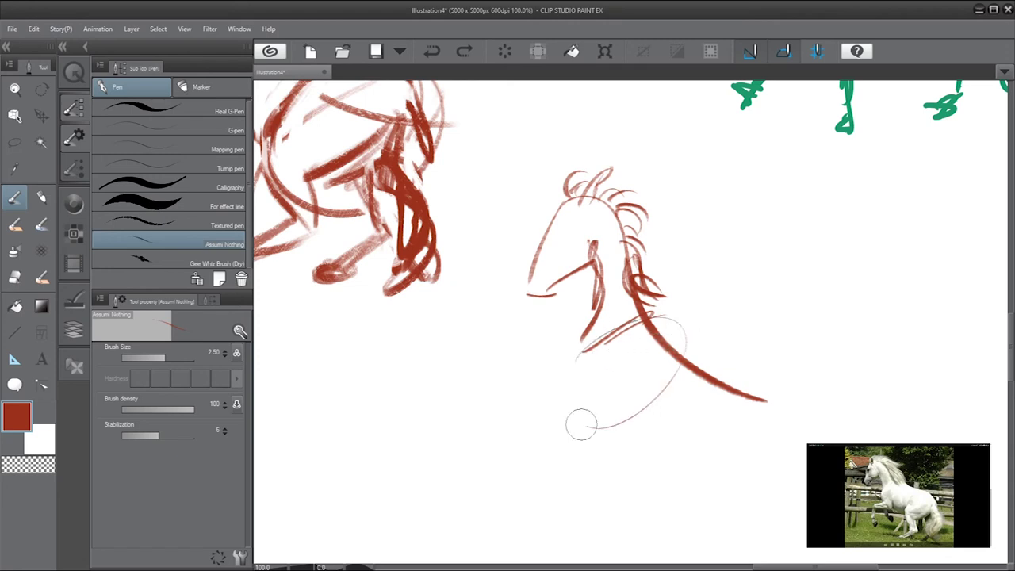
mouse_move(572, 383)
mouse_down()
mouse_move(647, 325)
mouse_move(678, 329)
mouse_move(612, 428)
mouse_move(699, 357)
mouse_up()
key(ctrl+z)
mouse_move(661, 316)
mouse_down()
mouse_move(767, 510)
mouse_move(583, 357)
mouse_up()
key(ctrl+z)
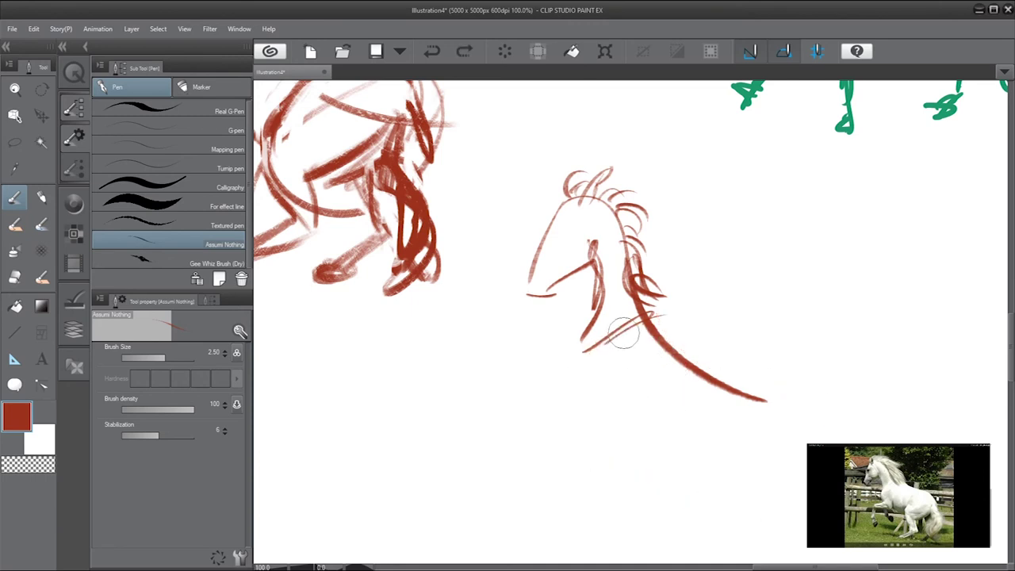
mouse_move(581, 354)
mouse_down()
mouse_move(586, 394)
mouse_move(601, 436)
mouse_move(641, 388)
mouse_up()
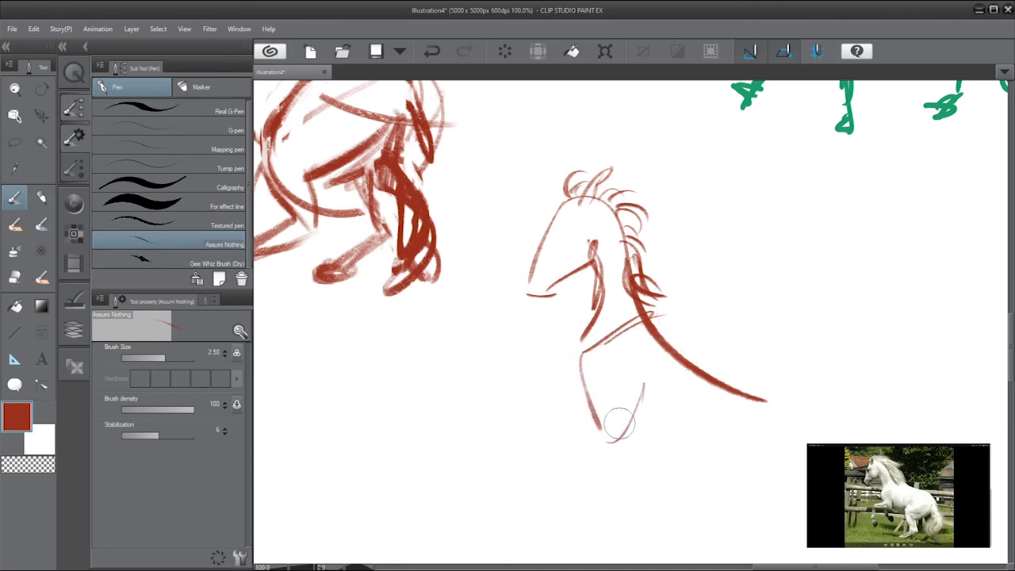
key(ctrl+z)
Step: Draw the new horse's chest and elbow lines, light shoulder marks and a short curved belly line behind the elbow
mouse_move(622, 326)
mouse_down()
mouse_move(564, 365)
mouse_move(581, 438)
mouse_move(609, 386)
mouse_up()
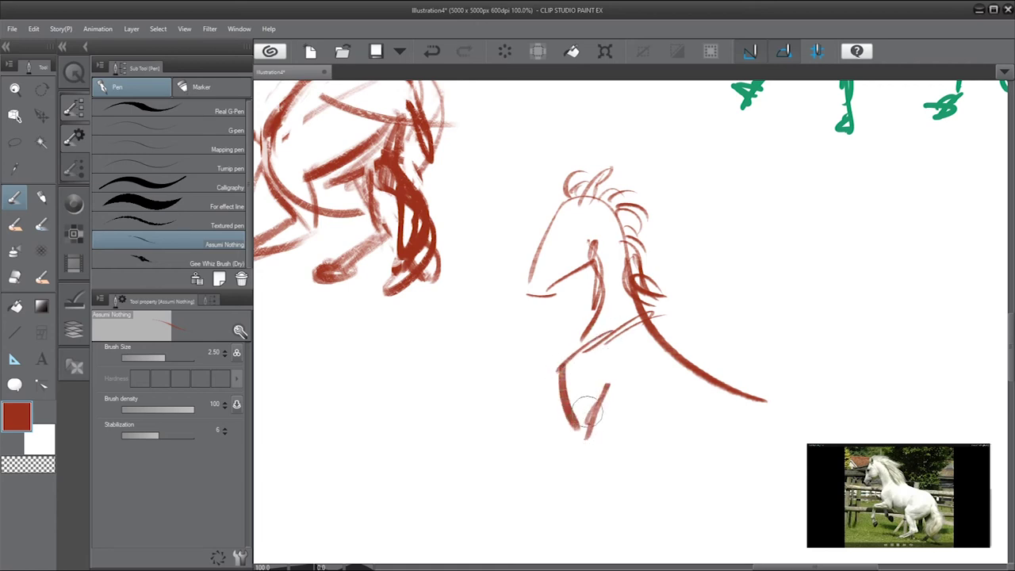
drag(664, 346, 629, 358)
drag(661, 353, 625, 366)
mouse_move(603, 431)
mouse_down()
mouse_move(657, 483)
mouse_move(648, 480)
mouse_up()
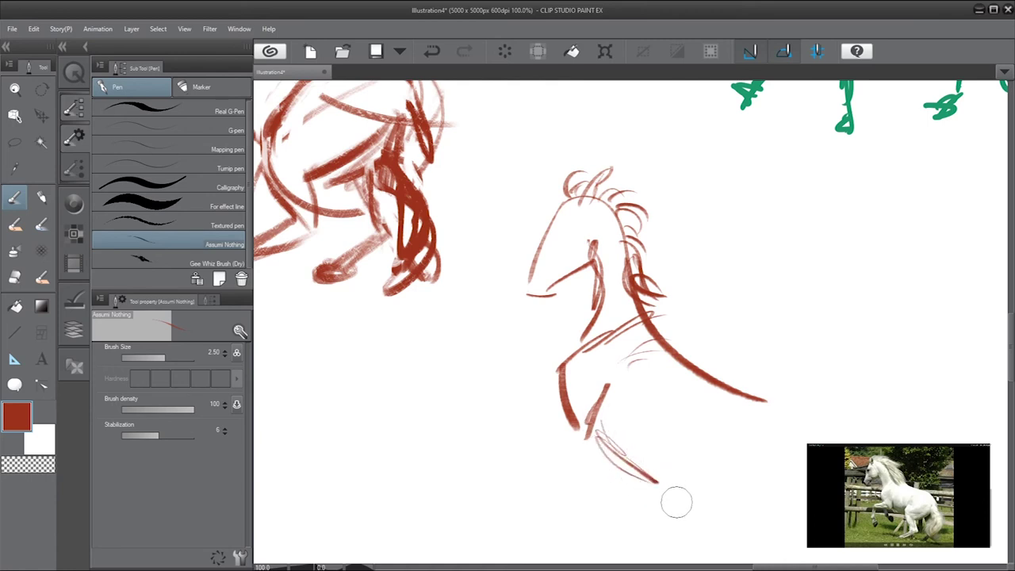
key(ctrl+z)
drag(591, 423, 642, 468)
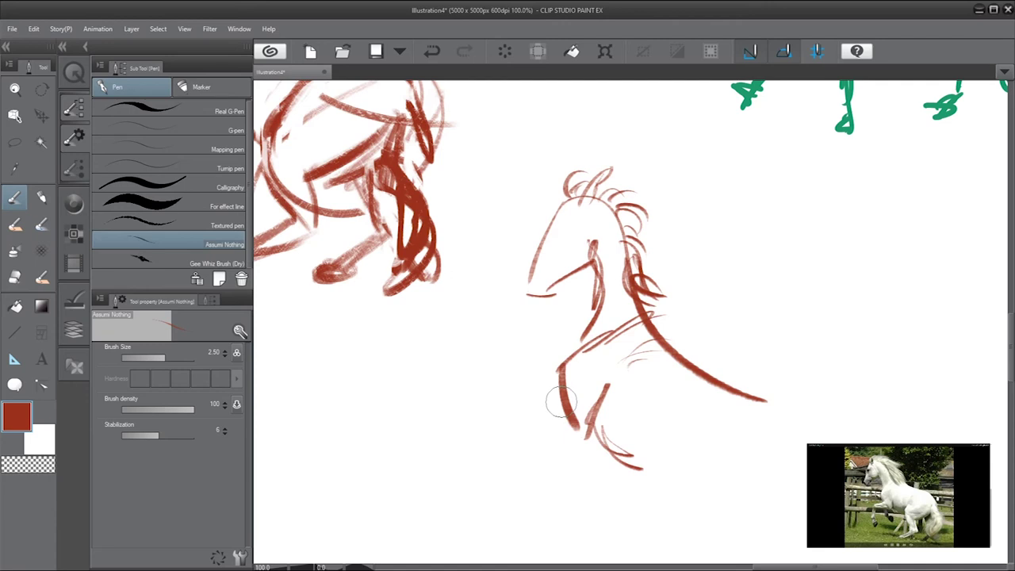
Step: Draw the raised near foreleg with its bent knee and hoof, and add the shorter far foreleg behind it
drag(560, 397, 517, 406)
drag(574, 426, 515, 423)
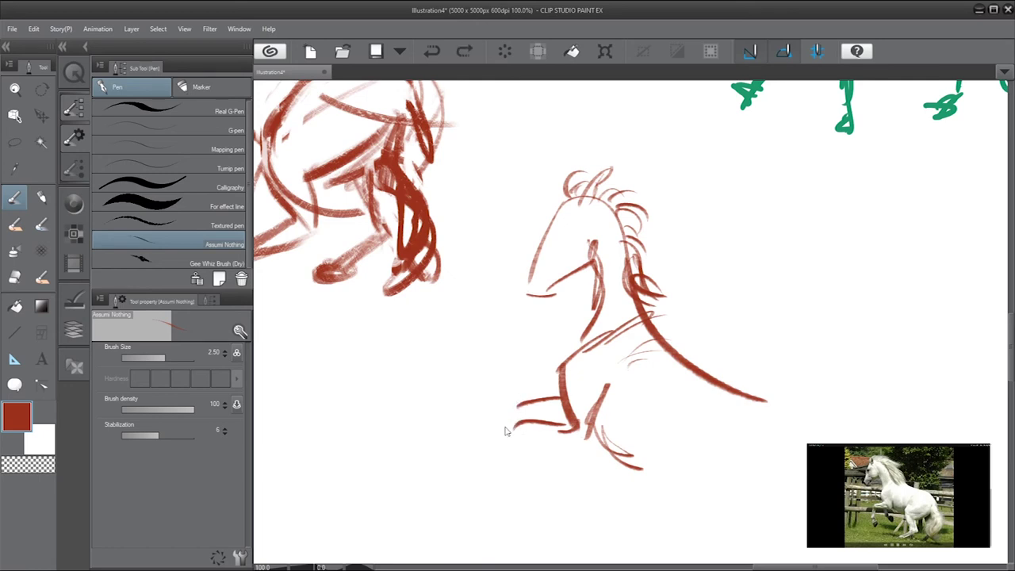
drag(509, 404, 492, 465)
mouse_move(526, 416)
mouse_down()
mouse_move(511, 461)
mouse_move(493, 433)
mouse_up()
mouse_move(512, 493)
mouse_down()
mouse_move(496, 469)
mouse_move(513, 484)
mouse_move(489, 474)
mouse_move(498, 473)
mouse_up()
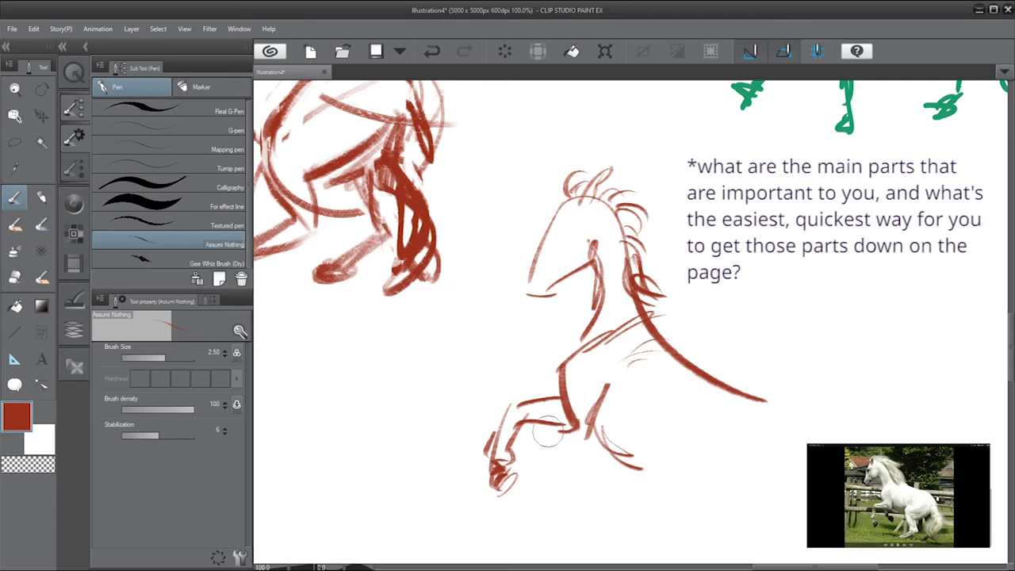
mouse_move(542, 436)
mouse_down()
mouse_move(554, 471)
mouse_move(569, 461)
mouse_move(558, 469)
mouse_move(547, 435)
mouse_up()
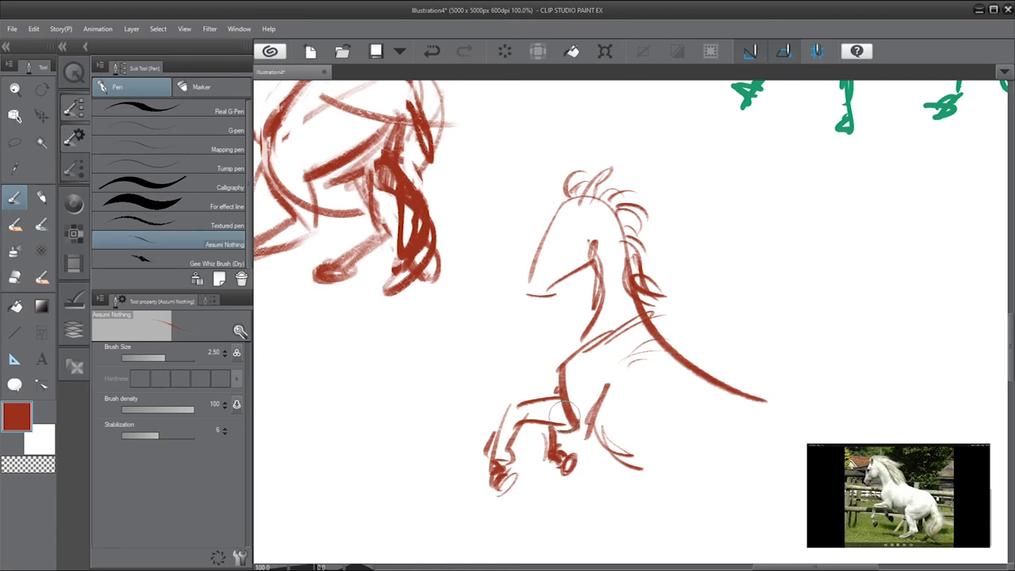
Step: Draw the flank as a thin curve running from below the back down to the end of the belly line
drag(734, 395, 616, 347)
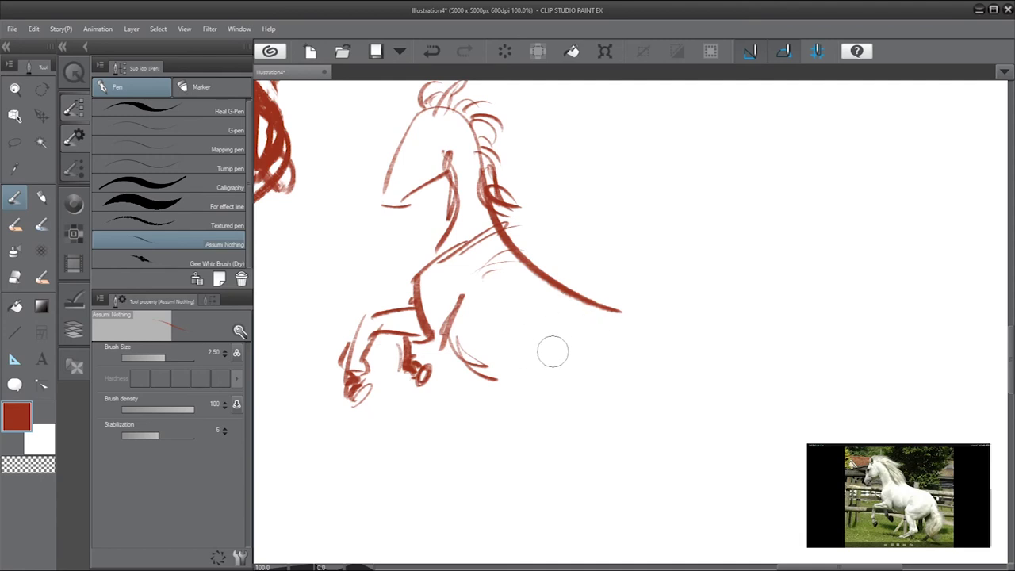
mouse_move(543, 337)
mouse_down()
mouse_move(553, 327)
mouse_move(513, 402)
mouse_up()
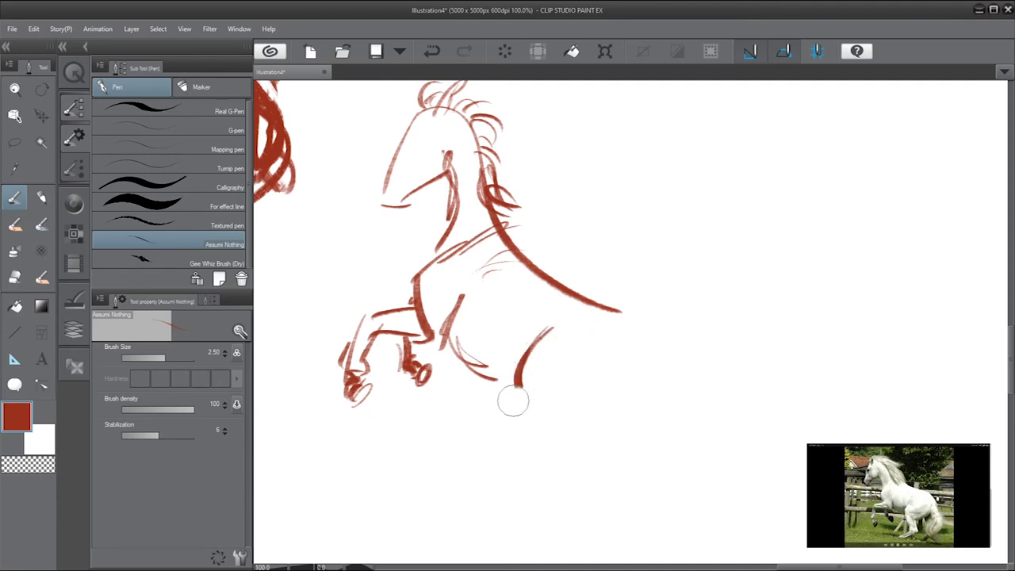
key(ctrl+z)
mouse_move(549, 323)
mouse_down()
mouse_move(517, 344)
mouse_move(513, 370)
mouse_up()
key(ctrl+z)
drag(553, 316, 503, 376)
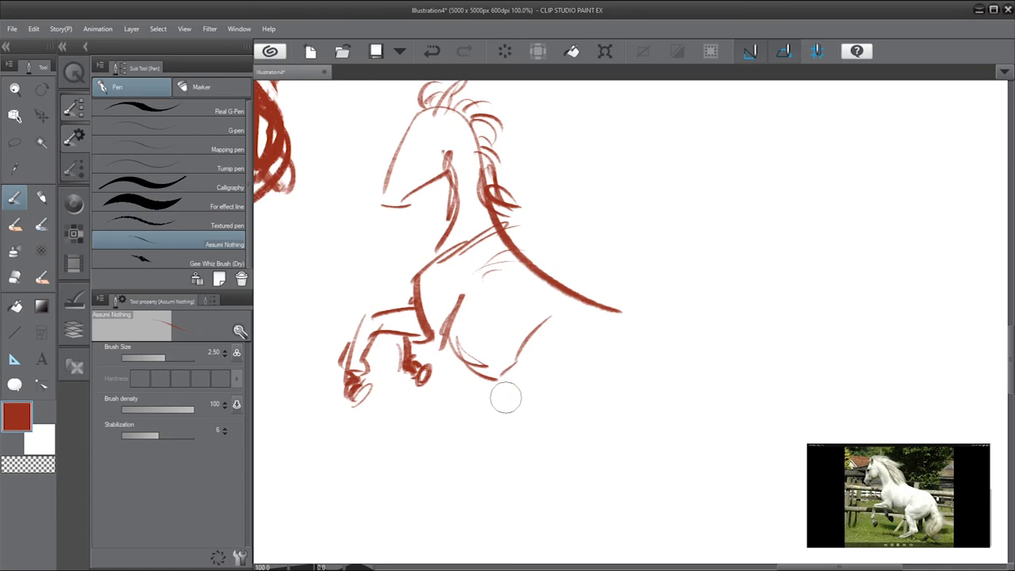
Step: Draw the hind leg's front contour from the flank, its forward-slanting lower leg and hoof, and the hock line behind
drag(503, 379, 500, 426)
mouse_move(500, 388)
mouse_down()
mouse_move(505, 441)
mouse_move(504, 431)
mouse_up()
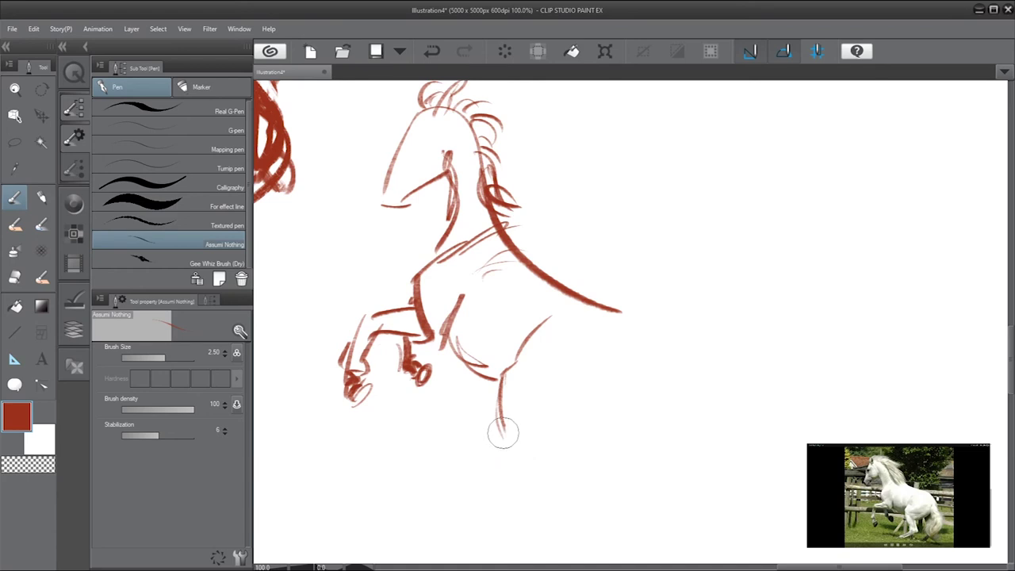
mouse_move(503, 437)
mouse_down()
mouse_move(459, 486)
mouse_move(449, 473)
mouse_move(457, 482)
mouse_move(437, 478)
mouse_move(468, 477)
mouse_up()
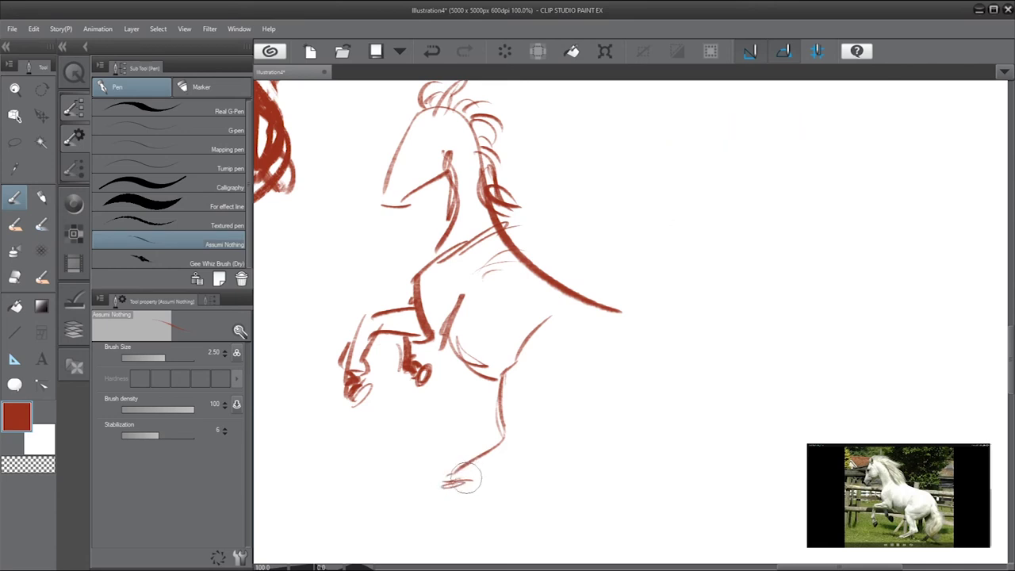
mouse_move(474, 474)
mouse_down()
mouse_move(534, 444)
mouse_move(533, 420)
mouse_move(537, 435)
mouse_move(542, 423)
mouse_up()
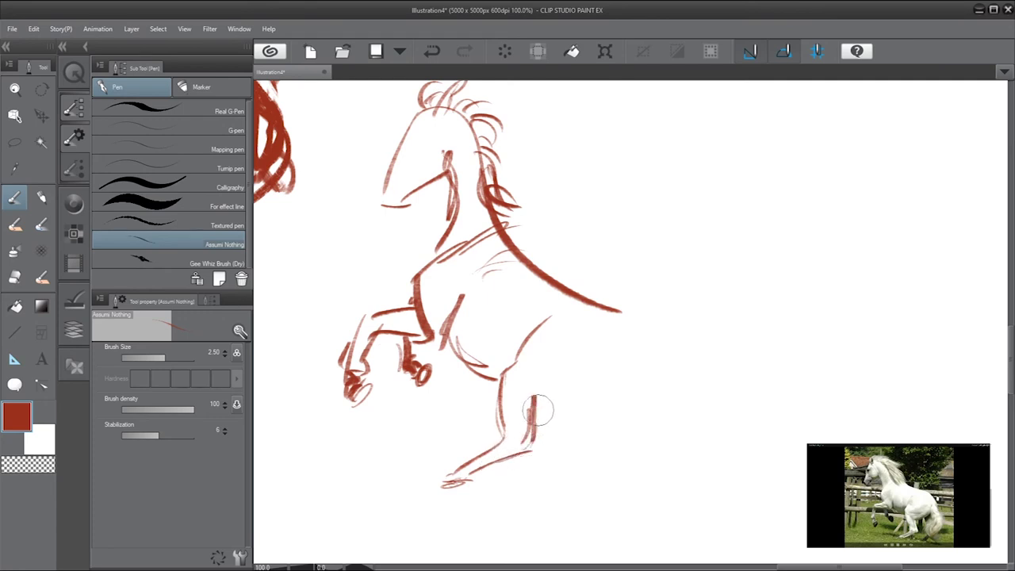
Step: Draw the rear thigh contour as a curve sweeping from the buttock to the top of the hock line
drag(607, 351, 543, 406)
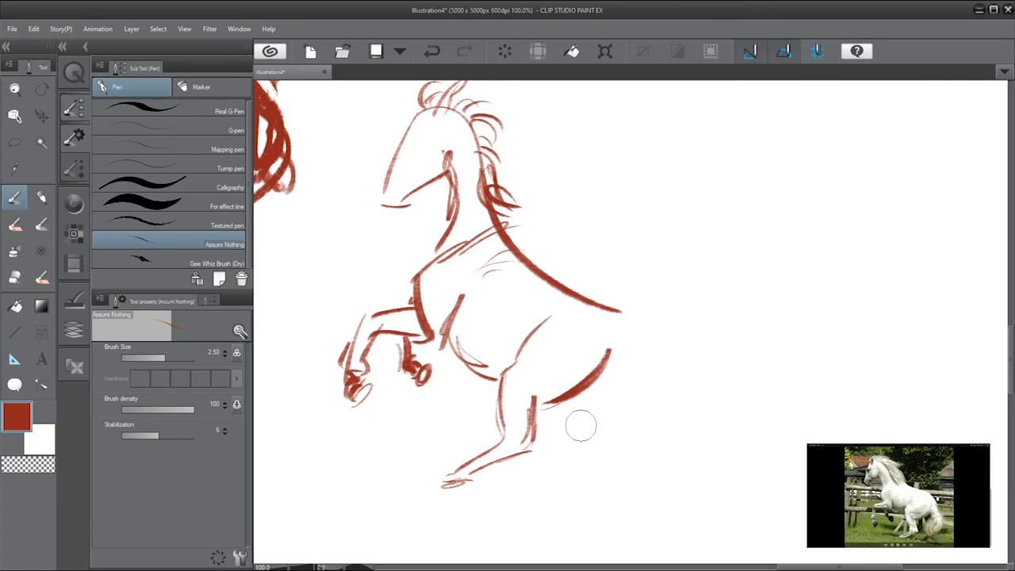
key(ctrl+z)
drag(608, 369, 532, 412)
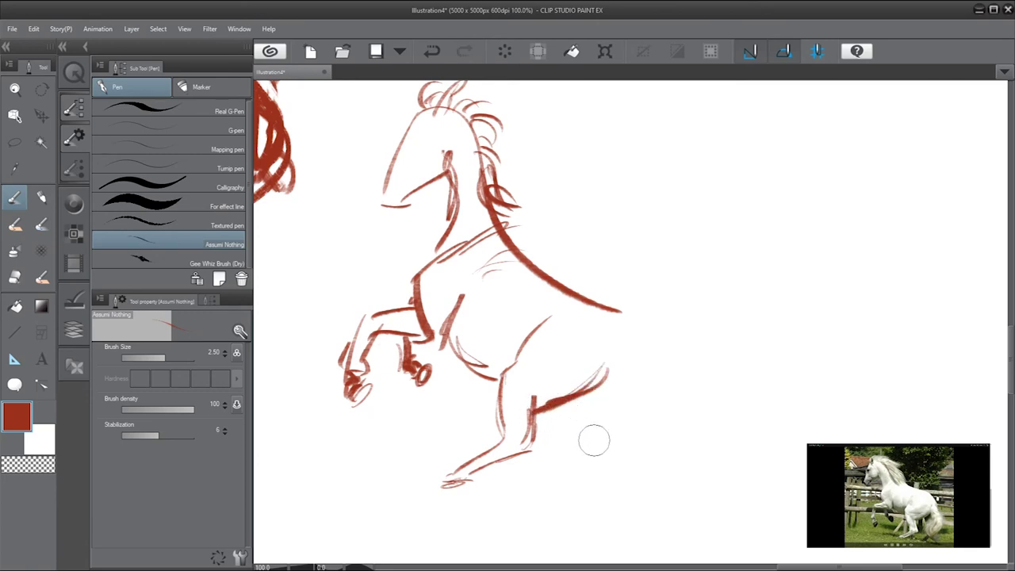
Step: Draw the rump as a curve from the end of the back and the far hind leg down to its hoof
mouse_move(601, 306)
mouse_down()
mouse_move(625, 365)
mouse_move(612, 397)
mouse_up()
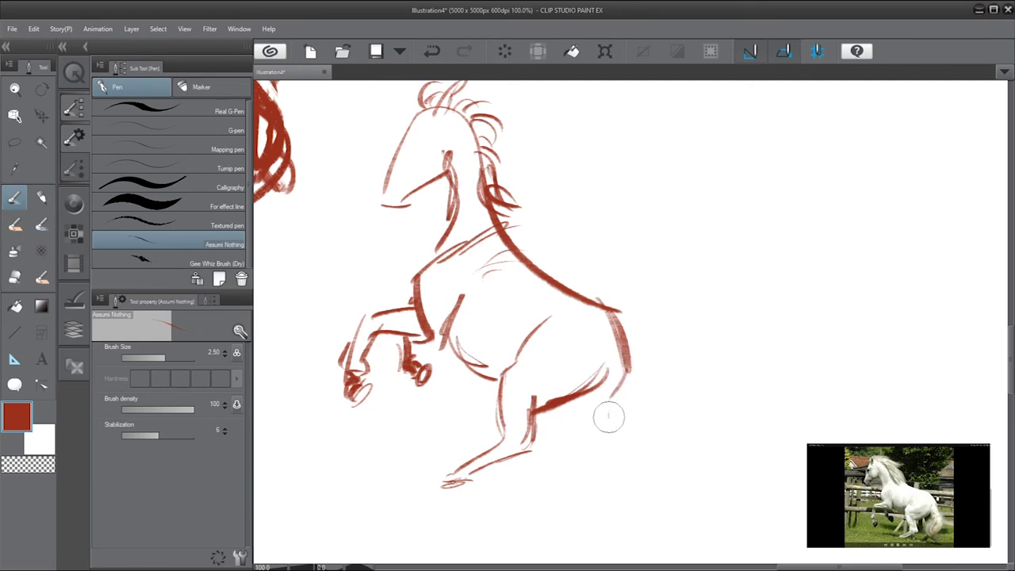
drag(619, 386, 608, 447)
mouse_move(610, 409)
mouse_down()
mouse_move(606, 454)
mouse_move(548, 496)
mouse_move(597, 470)
mouse_move(553, 479)
mouse_up()
key(ctrl+z)
key(ctrl+z)
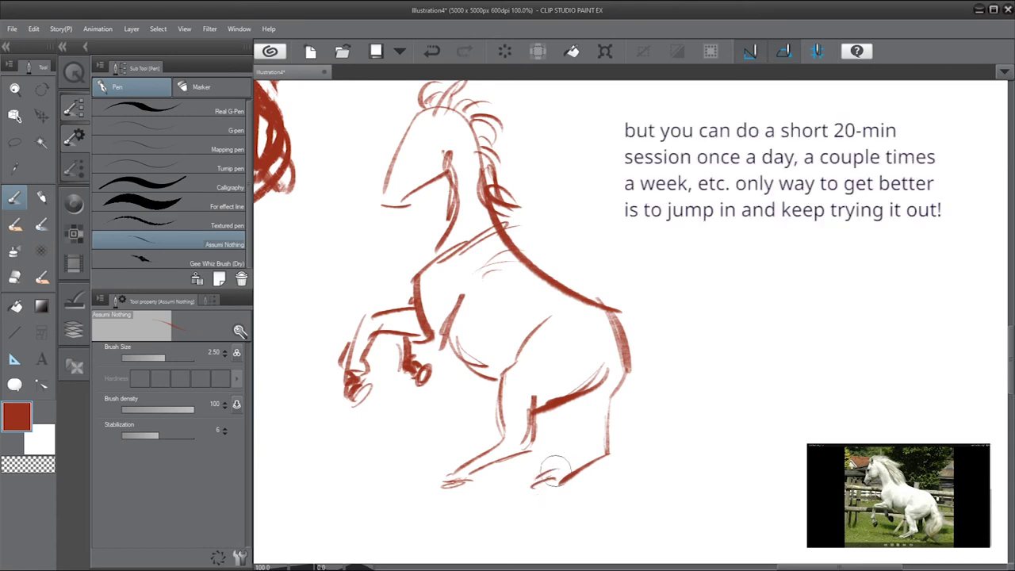
Step: Draw the tail as dense, looping strokes hanging from the rump behind the far hind leg, replacing the first attempt
mouse_move(559, 470)
mouse_down()
mouse_move(589, 452)
mouse_move(593, 404)
mouse_move(581, 426)
mouse_move(603, 381)
mouse_move(592, 432)
mouse_move(604, 368)
mouse_move(614, 383)
mouse_move(607, 367)
mouse_move(623, 402)
mouse_move(615, 461)
mouse_move(607, 395)
mouse_move(610, 459)
mouse_move(624, 381)
mouse_move(641, 491)
mouse_up()
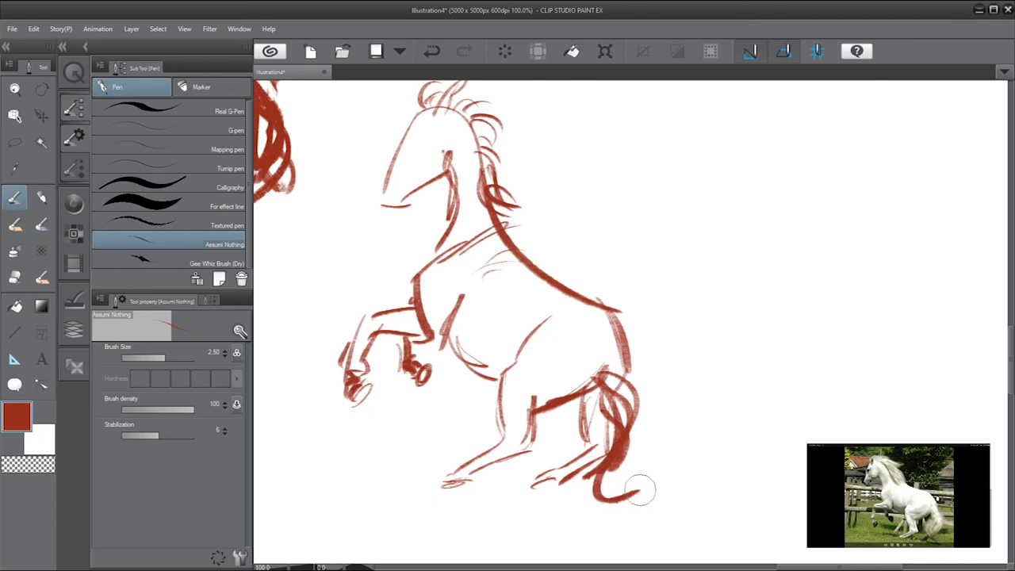
key(ctrl+z)
mouse_move(605, 379)
mouse_down()
mouse_move(626, 465)
mouse_move(615, 403)
mouse_move(627, 476)
mouse_up()
mouse_move(603, 374)
mouse_down()
mouse_move(597, 400)
mouse_move(623, 393)
mouse_up()
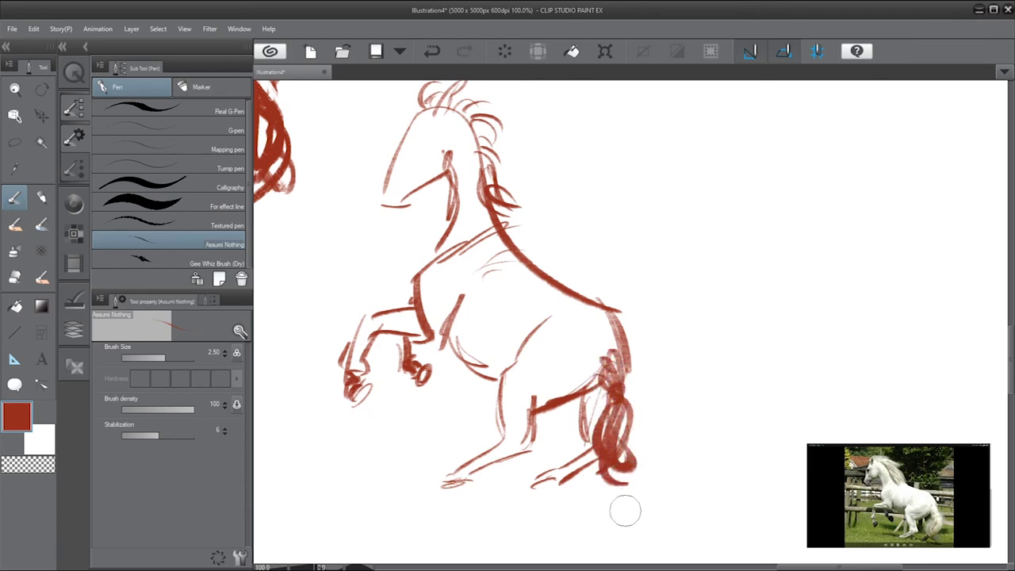
Step: Thicken the mane along the neck and add the dark eye, cheek, nostril and muzzle marks to the horse's face
mouse_move(476, 159)
mouse_down()
mouse_move(480, 222)
mouse_move(511, 234)
mouse_up()
mouse_move(402, 135)
mouse_down()
mouse_move(415, 134)
mouse_move(408, 141)
mouse_move(418, 170)
mouse_move(397, 197)
mouse_up()
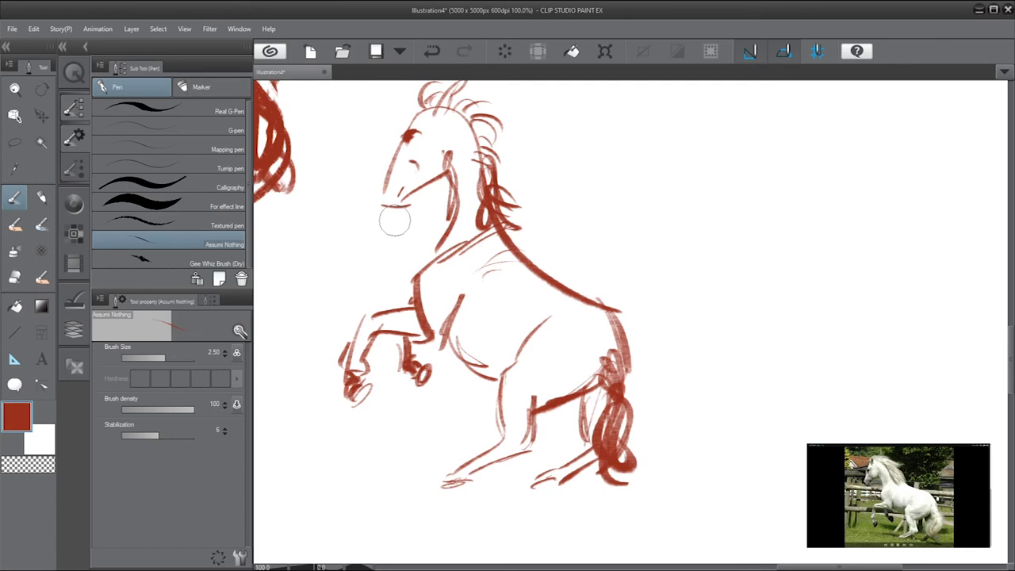
drag(388, 193, 386, 189)
drag(403, 144, 387, 181)
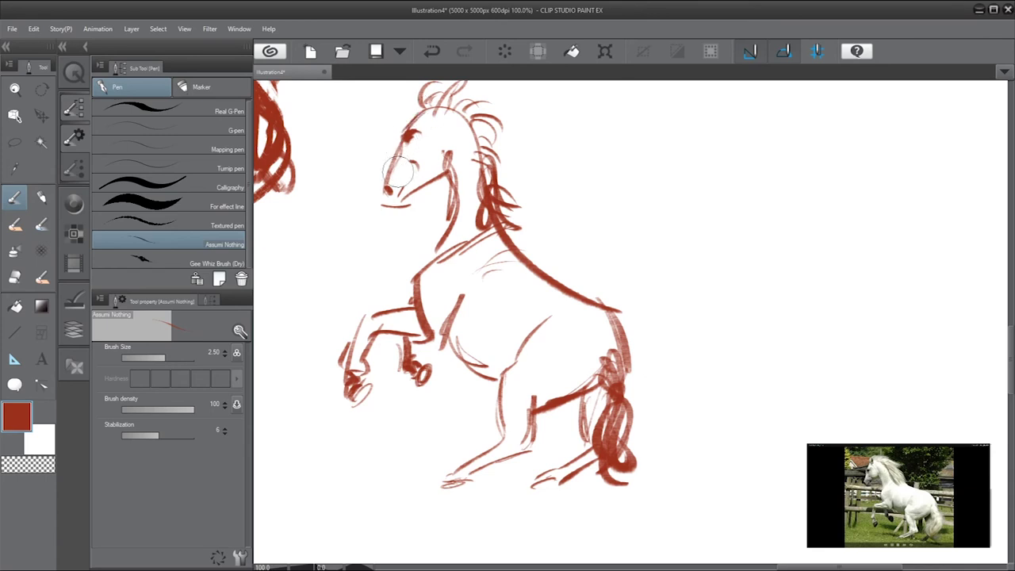
drag(687, 166, 768, 155)
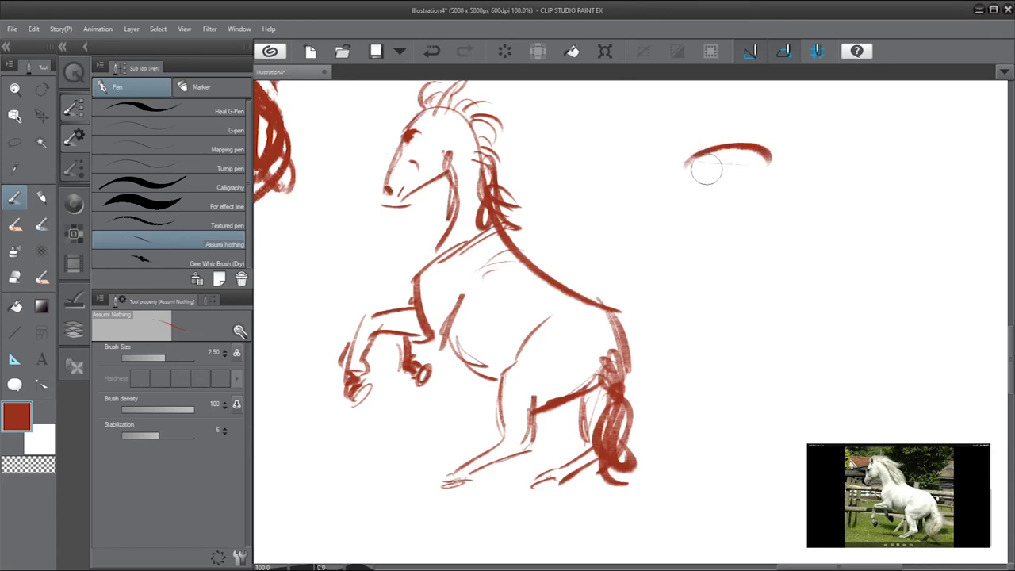
mouse_move(708, 170)
mouse_down()
mouse_move(761, 165)
mouse_move(749, 176)
mouse_up()
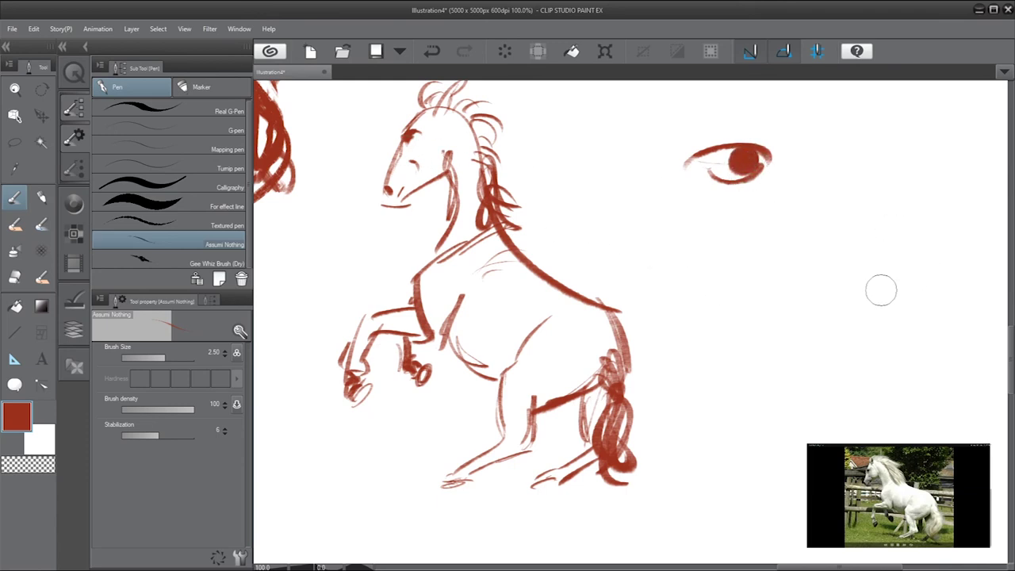
mouse_move(795, 169)
mouse_down()
mouse_move(835, 171)
mouse_move(825, 200)
mouse_move(836, 184)
mouse_move(802, 203)
mouse_move(799, 172)
mouse_move(803, 199)
mouse_move(805, 181)
mouse_move(806, 191)
mouse_move(837, 179)
mouse_up()
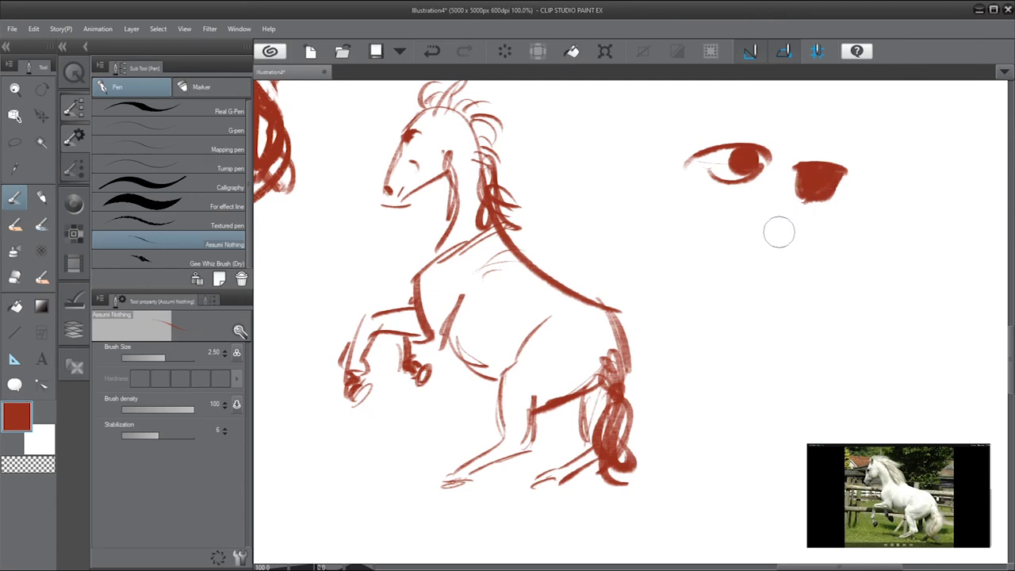
key(ctrl+z)
key(ctrl+z)
key(ctrl+z)
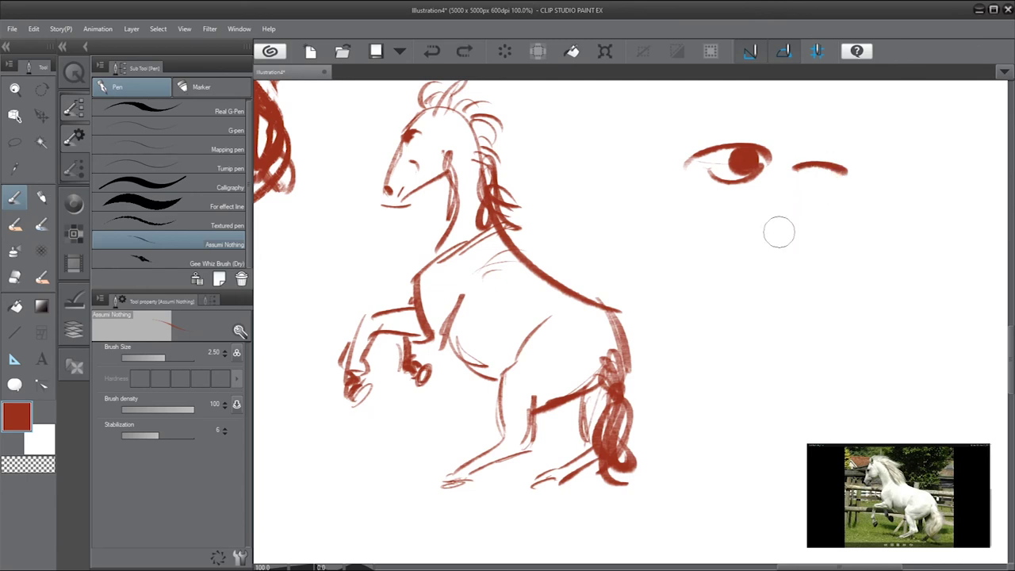
key(ctrl+z)
key(ctrl+z)
key(ctrl+z)
key(ctrl+z)
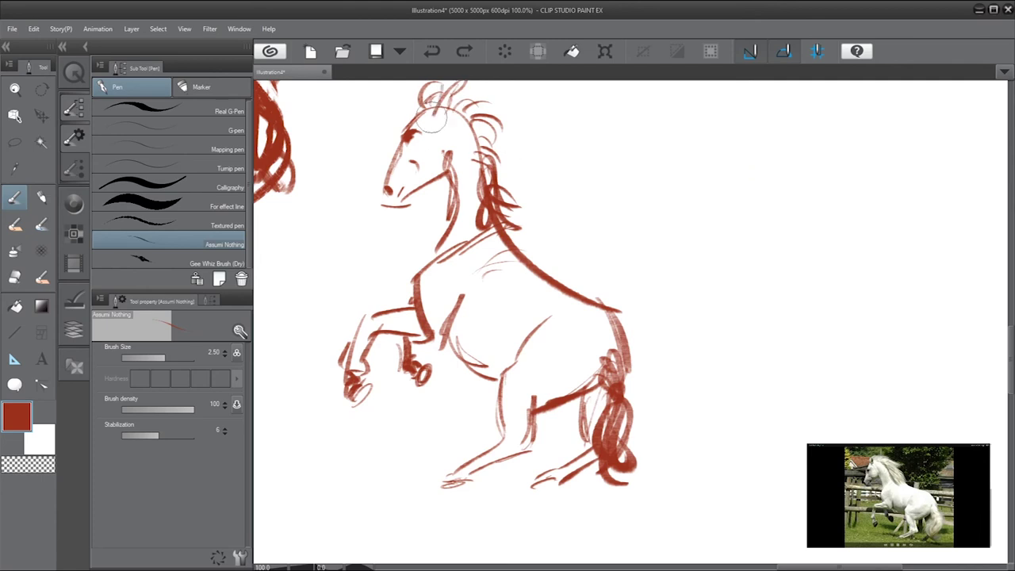
Step: Darken the forelock and draw a new front neck contour running from the jaw down to the chest
mouse_move(432, 114)
mouse_down()
mouse_move(448, 89)
mouse_move(445, 111)
mouse_up()
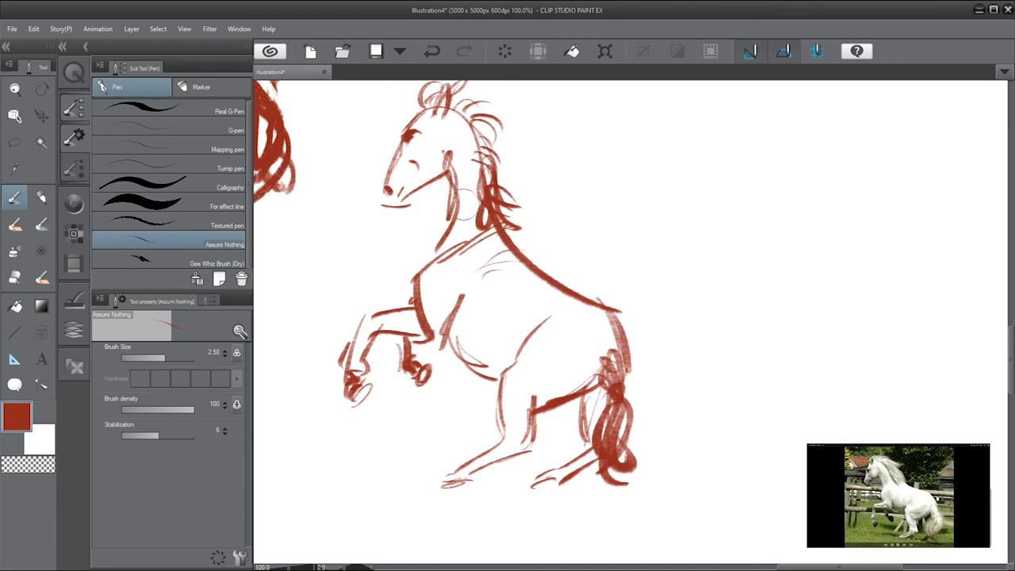
drag(446, 168, 428, 269)
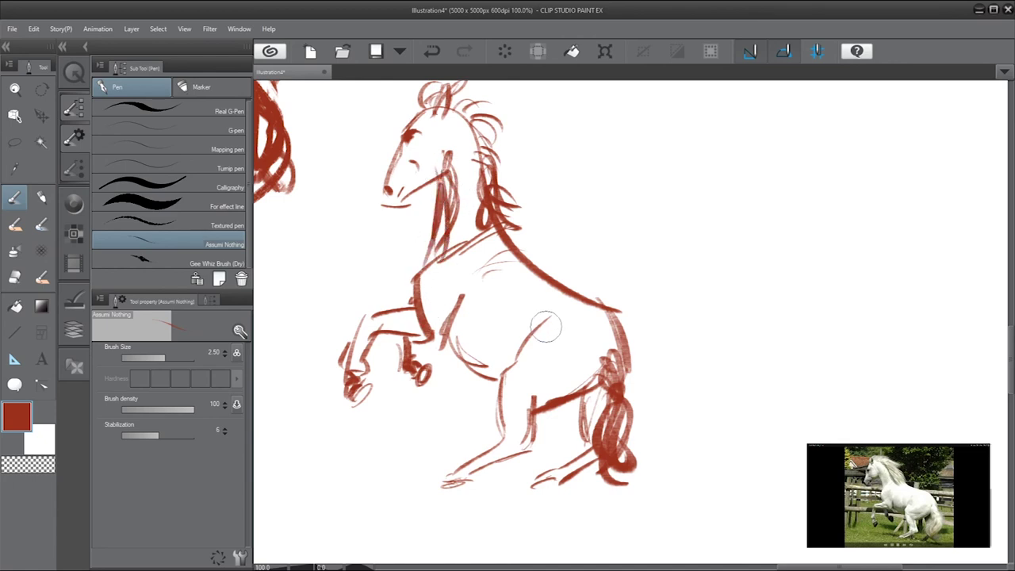
key(ctrl+z)
drag(441, 179, 432, 242)
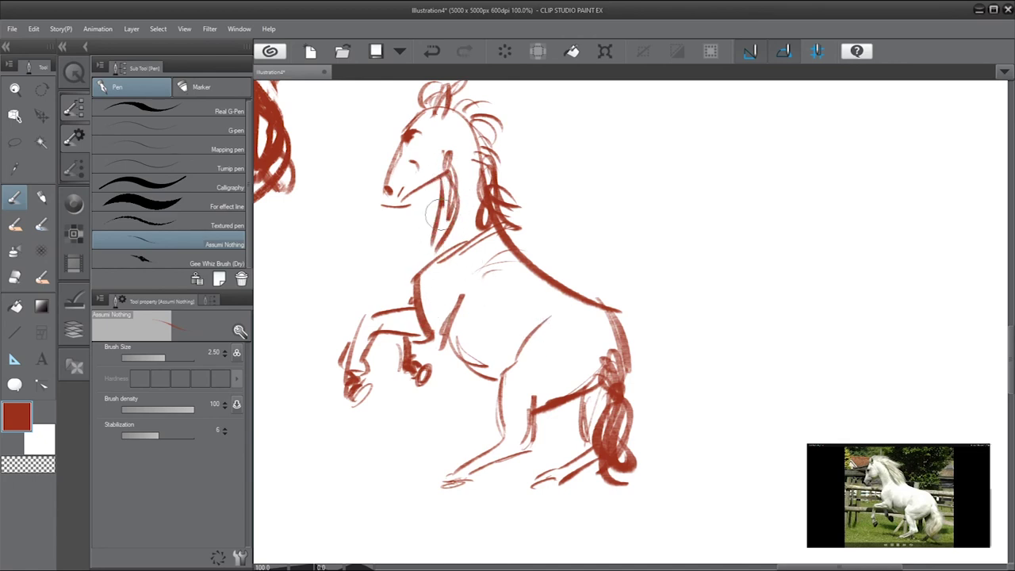
drag(441, 198, 430, 262)
Step: Erase the old throat and cheek lines inside the neck using the transparent color, and return to red
key(c)
mouse_move(460, 201)
mouse_down()
mouse_move(451, 230)
mouse_move(456, 181)
mouse_move(458, 195)
mouse_up()
key(c)
key(c)
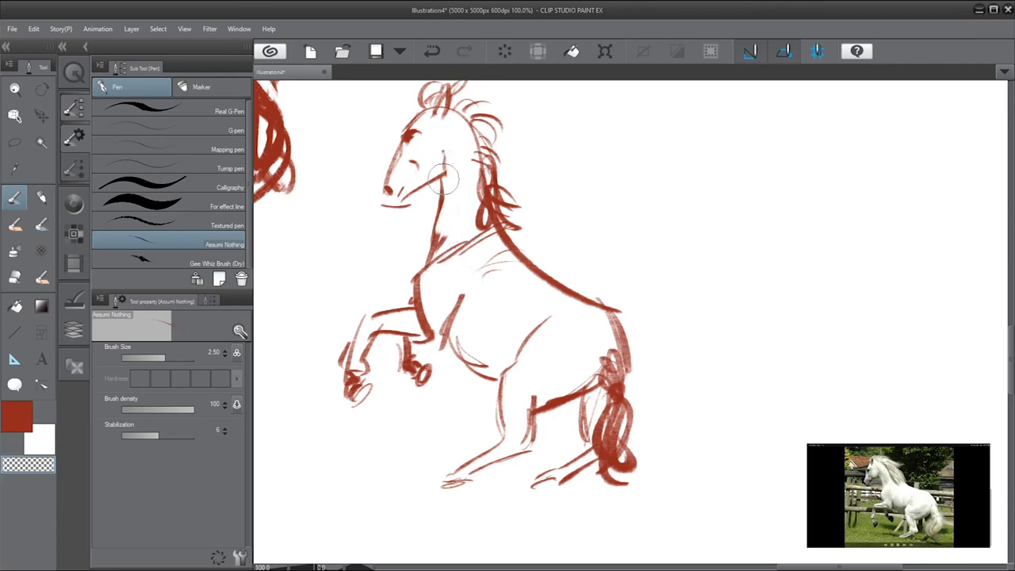
key(c)
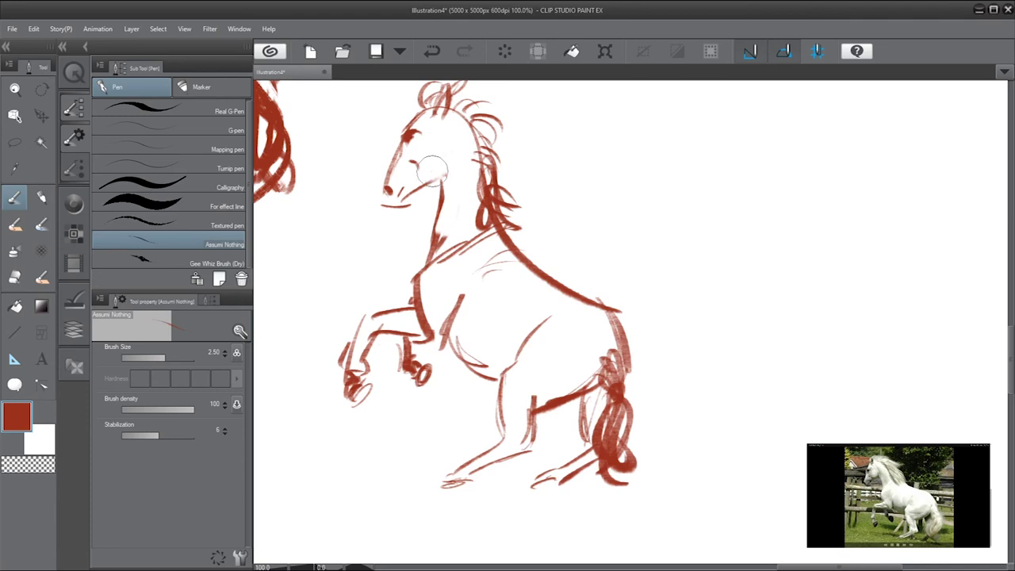
Step: Redraw the jawline with a darker stroke up to the cheek and add thin muscle strokes along the front of the neck
mouse_move(435, 174)
mouse_down()
mouse_move(453, 164)
mouse_move(403, 197)
mouse_move(451, 163)
mouse_up()
key(ctrl+z)
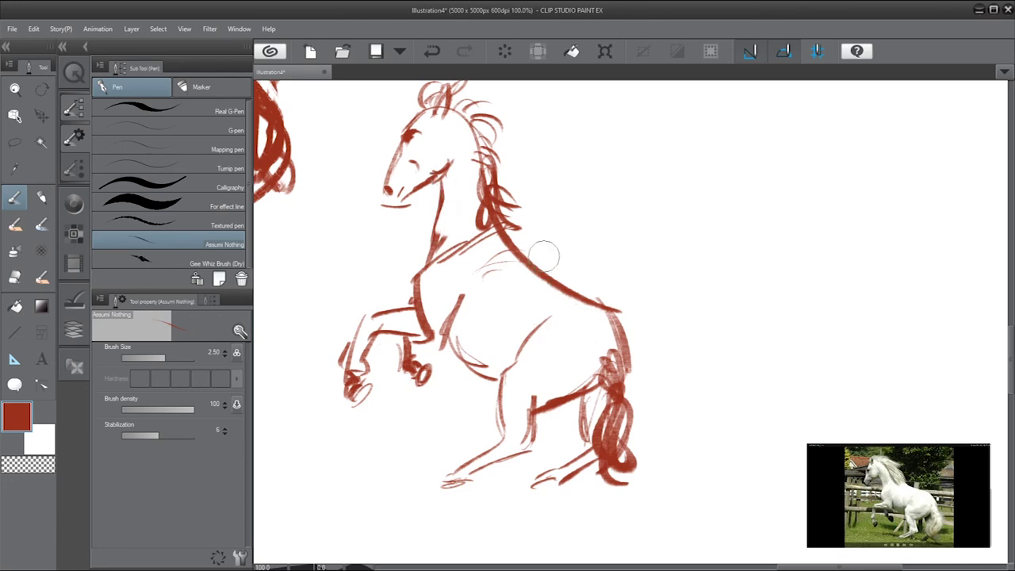
drag(447, 181, 434, 239)
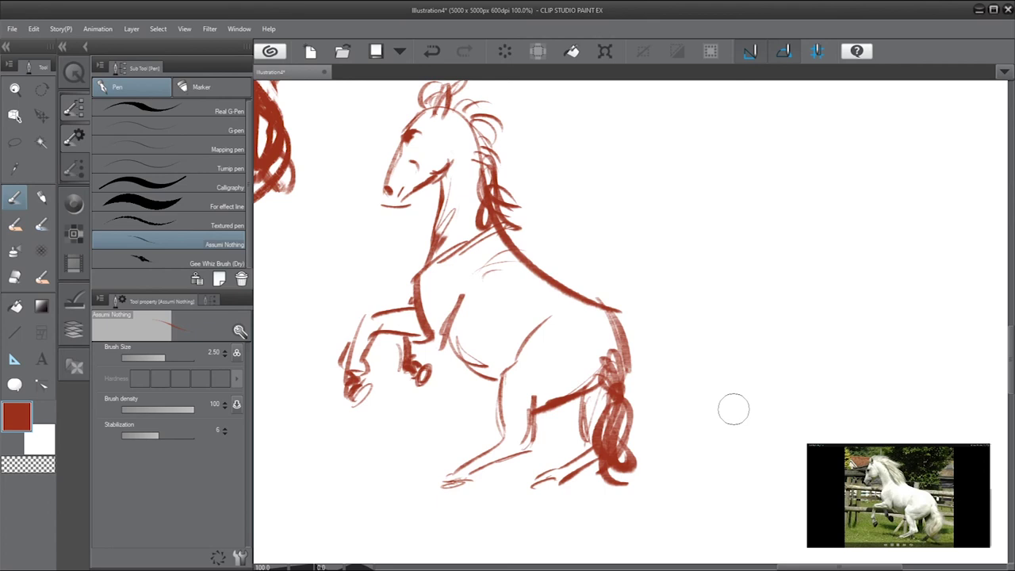
Step: Extend the shoulder with a thin line and add short rib strokes along the lower chest and belly
mouse_move(467, 275)
mouse_down()
mouse_move(456, 362)
mouse_move(445, 351)
mouse_move(466, 381)
mouse_move(484, 380)
mouse_move(456, 351)
mouse_move(463, 333)
mouse_move(485, 388)
mouse_up()
drag(449, 346, 479, 373)
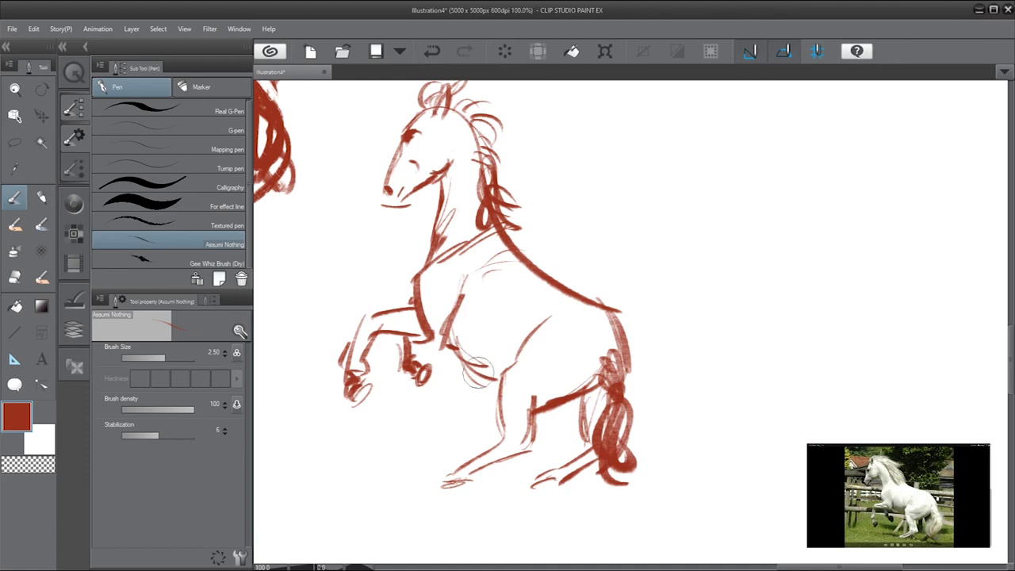
drag(453, 321, 487, 376)
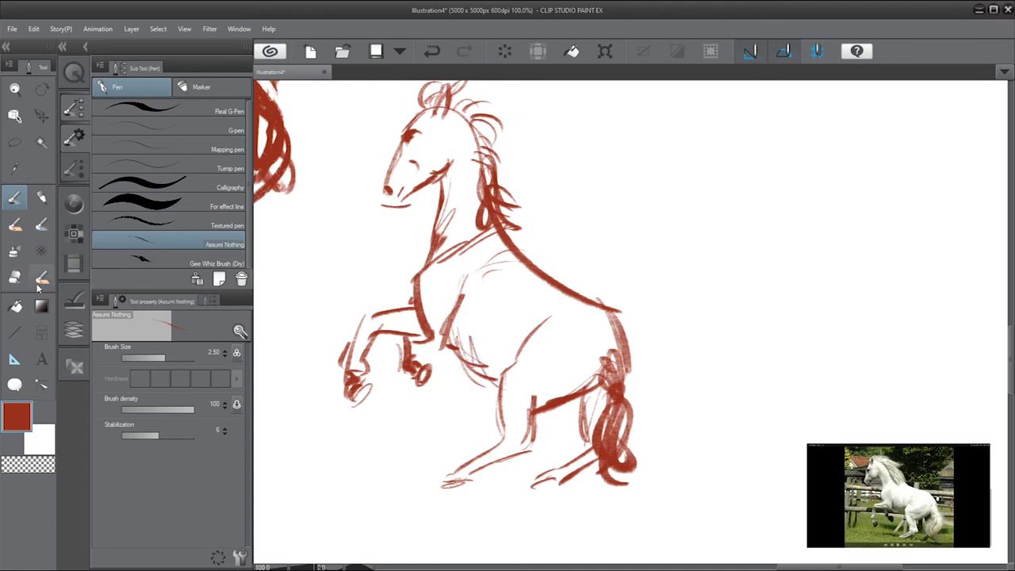
Step: Set up the HAWLEY (OPACITY & FLOW) painting brush at size 2.50 in blue, removing the test strokes
click(16, 222)
drag(346, 237, 533, 362)
key(ctrl+z)
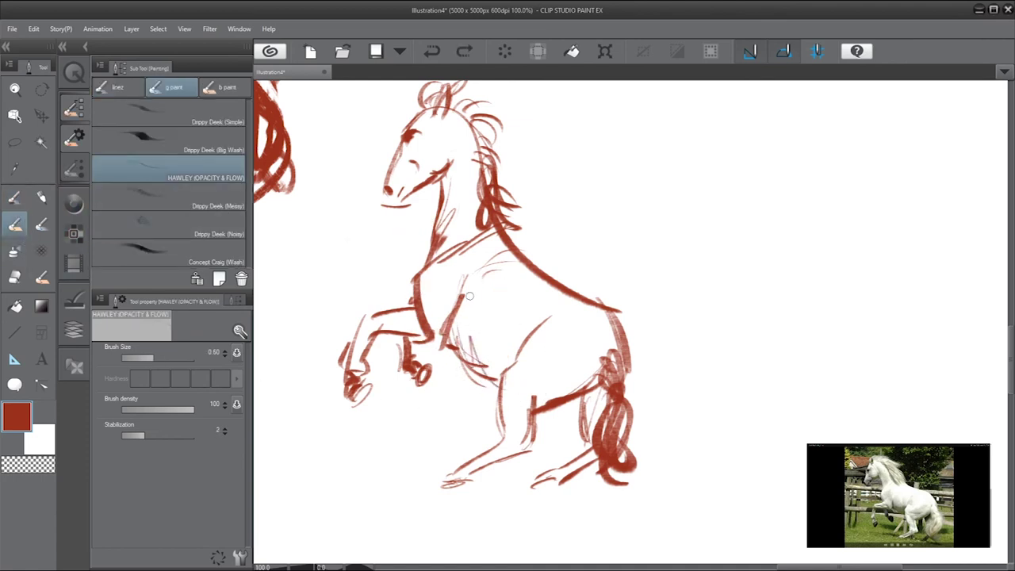
key(])
mouse_move(594, 350)
mouse_down()
mouse_move(689, 336)
mouse_move(745, 291)
mouse_up()
key(ctrl+z)
key(bracketright)
key(bracketright)
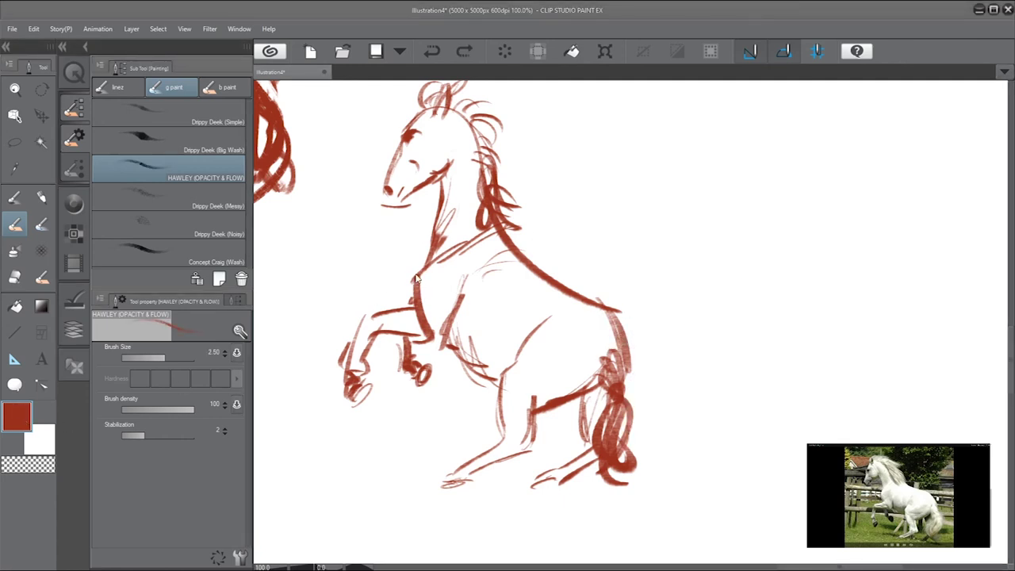
drag(653, 243, 770, 358)
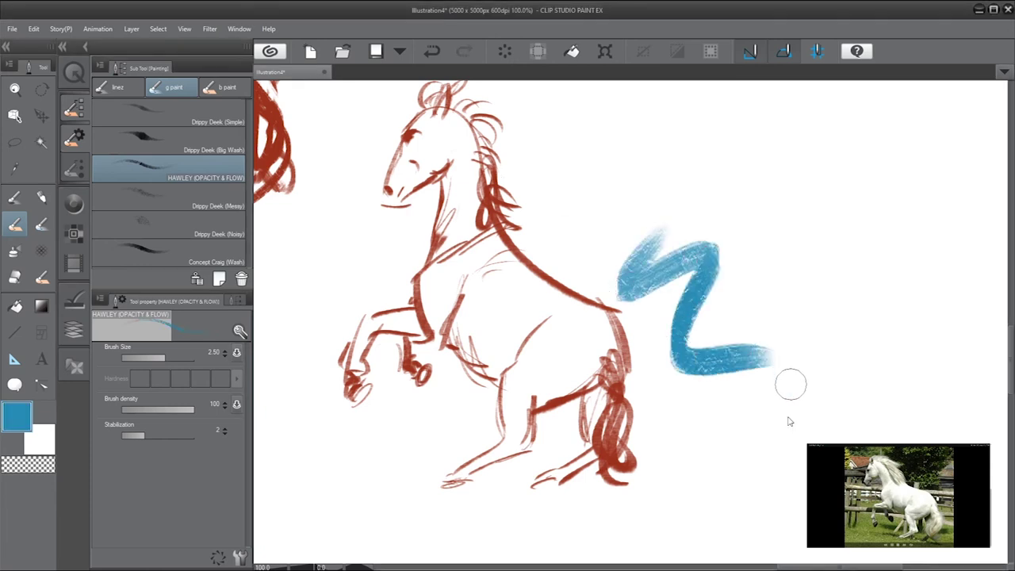
key(ctrl+z)
Step: Shade the ribs and belly, chest, neck and face with light blue strokes
mouse_move(469, 340)
mouse_down()
mouse_move(496, 377)
mouse_move(502, 330)
mouse_move(527, 342)
mouse_up()
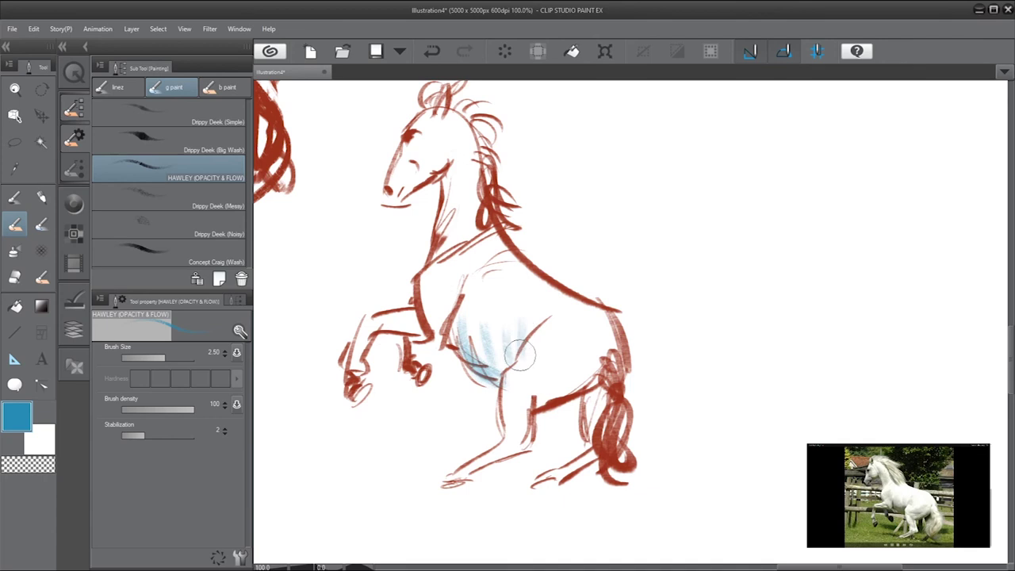
drag(460, 266, 435, 330)
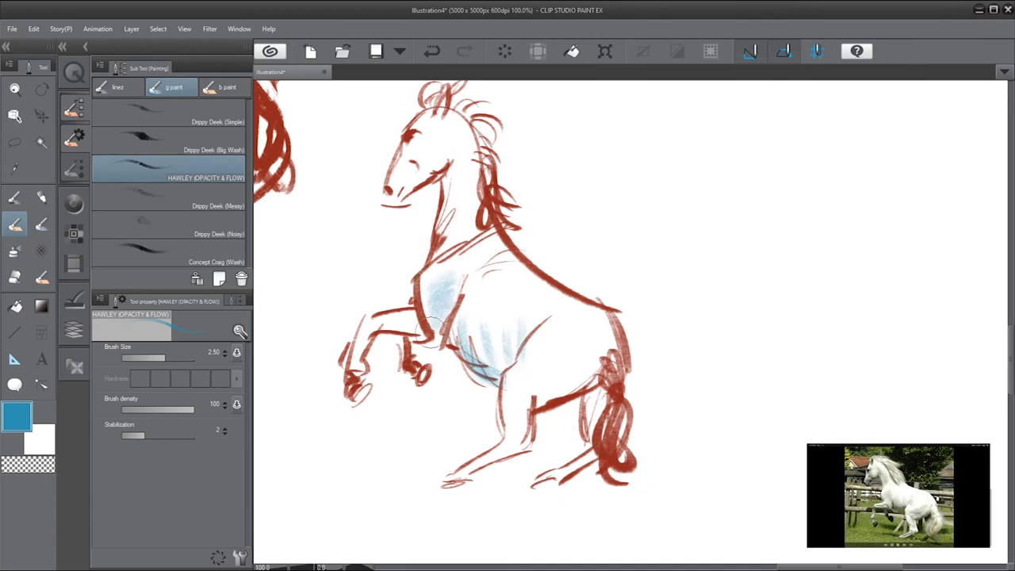
key(ctrl+z)
drag(434, 284, 451, 327)
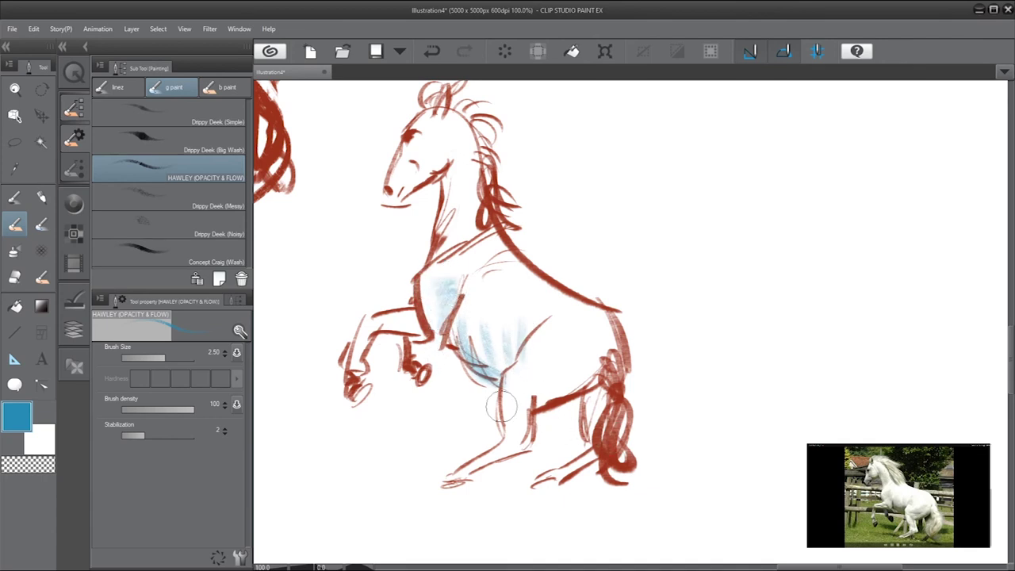
mouse_move(441, 155)
mouse_down()
mouse_move(448, 230)
mouse_move(464, 222)
mouse_up()
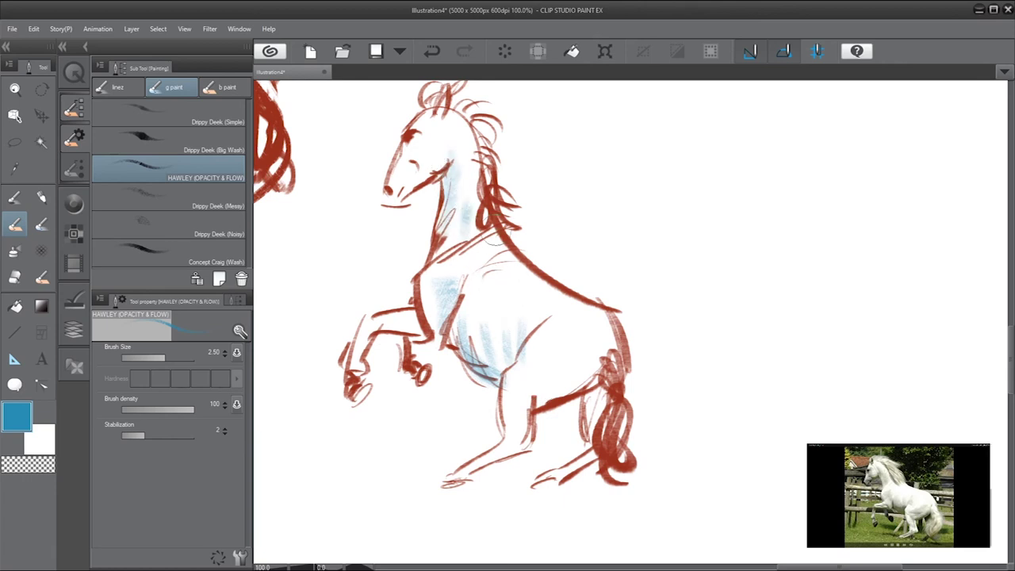
drag(433, 131, 419, 184)
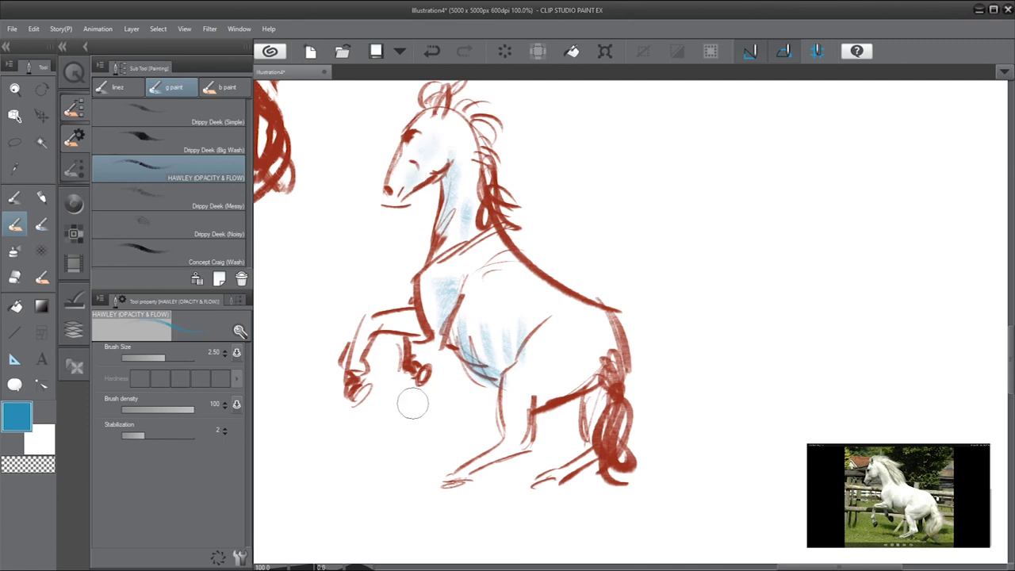
Step: Reduce the brush size to 1.50 and shade the forelegs, thigh and both hind legs in light blue
key([)
key([)
mouse_move(403, 323)
mouse_down()
mouse_move(392, 326)
mouse_move(412, 324)
mouse_move(367, 319)
mouse_up()
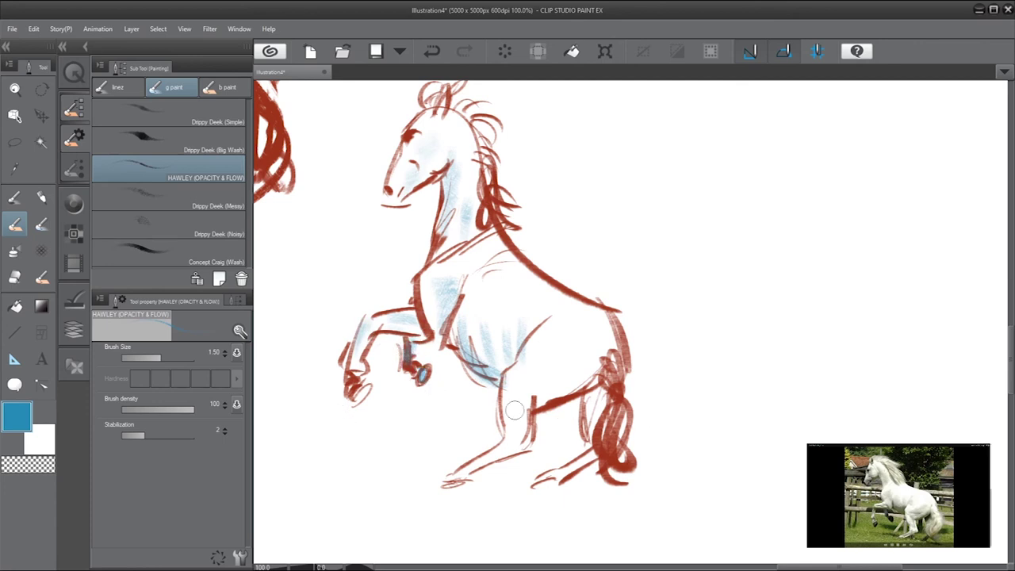
mouse_move(561, 364)
mouse_down()
mouse_move(591, 355)
mouse_move(578, 340)
mouse_move(586, 377)
mouse_up()
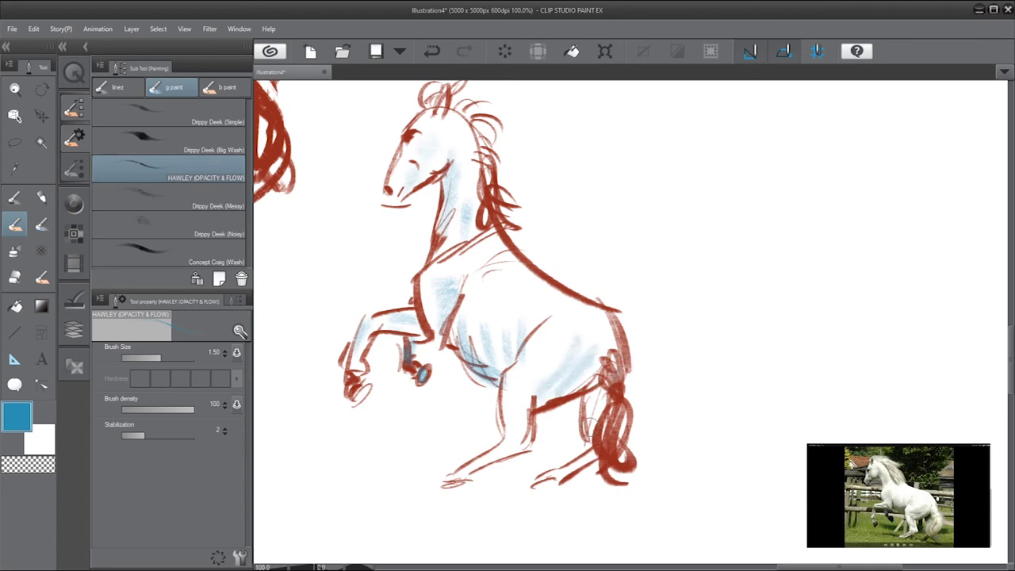
drag(580, 405, 597, 420)
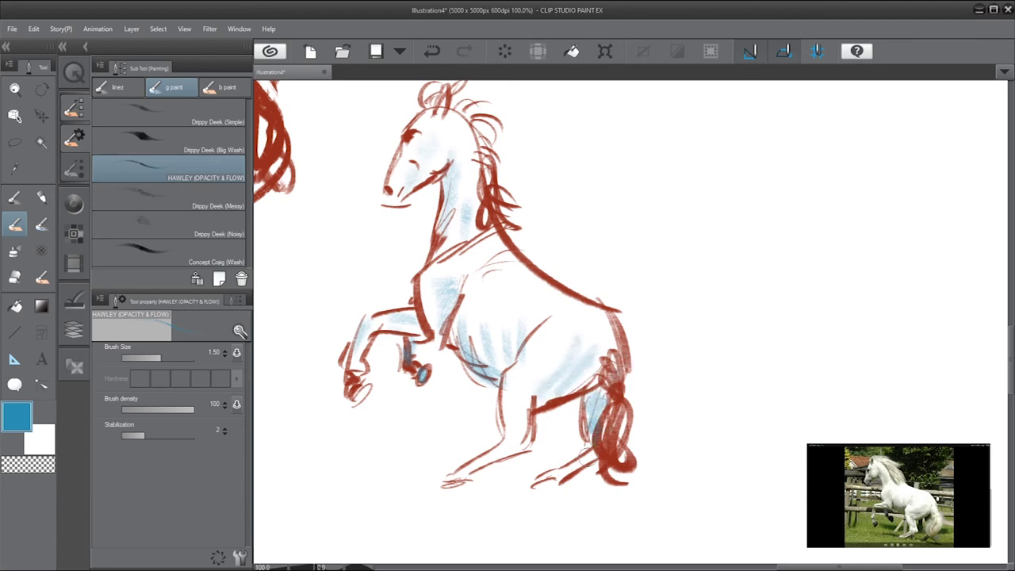
drag(584, 466, 551, 465)
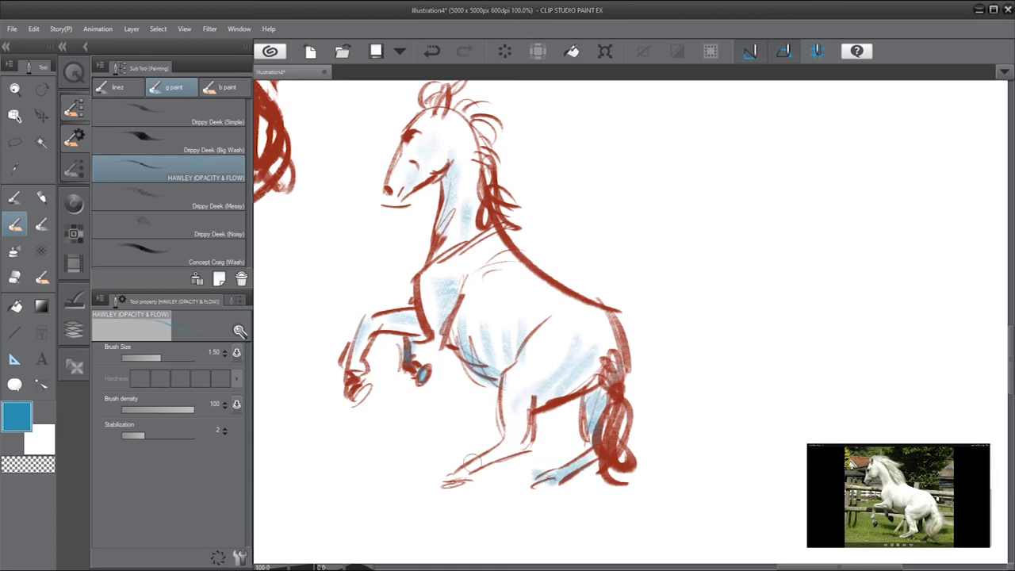
mouse_move(470, 460)
mouse_down()
mouse_move(515, 447)
mouse_move(491, 486)
mouse_up()
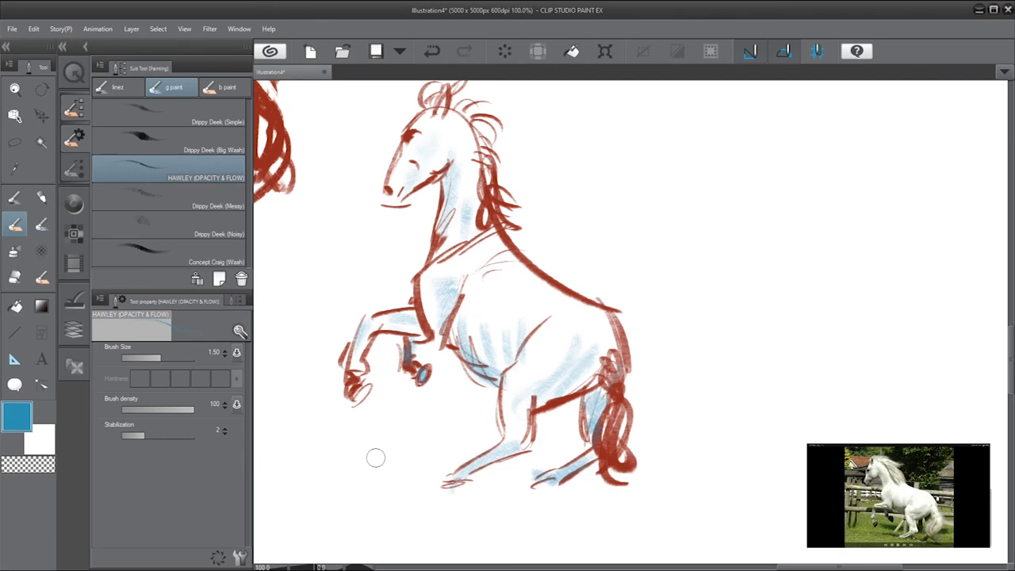
Step: Paint blue ground patches in front of and beneath the hind hooves, and cover them with green
mouse_move(392, 468)
mouse_down()
mouse_move(437, 474)
mouse_move(416, 473)
mouse_up()
drag(485, 486, 565, 492)
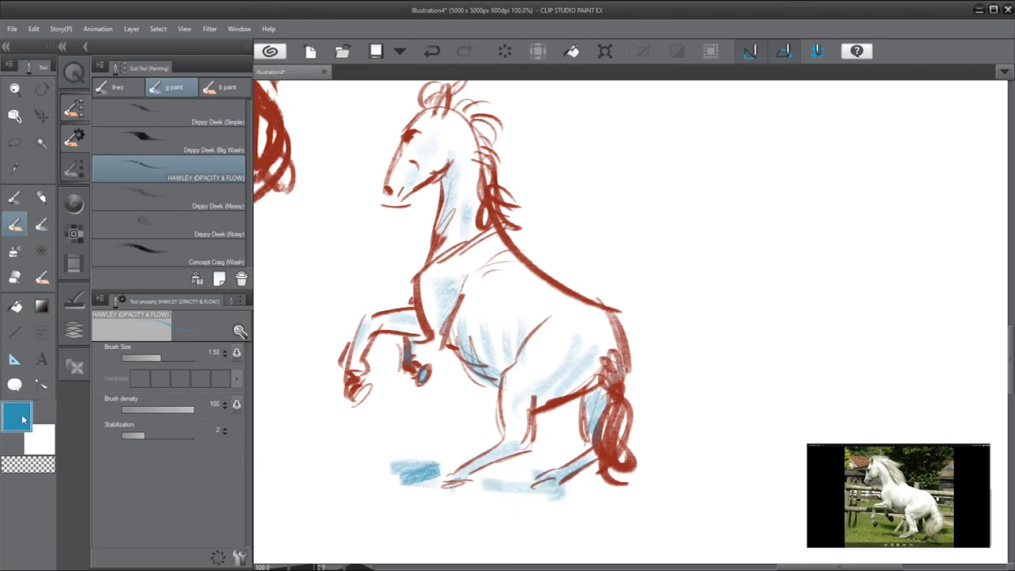
click(554, 161)
drag(436, 467, 392, 474)
drag(493, 490, 592, 499)
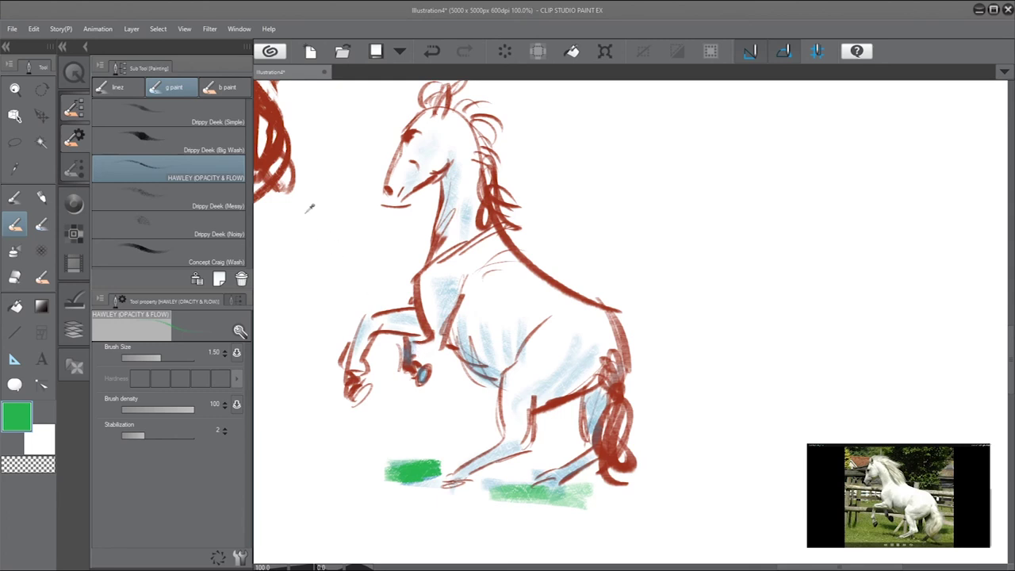
Step: Pick a yellow color, reduce the brush size to 0.70 and add yellow accents to the top of the horse's head
click(544, 167)
mouse_move(641, 206)
mouse_down()
mouse_move(675, 212)
mouse_move(684, 273)
mouse_up()
key(ctrl+z)
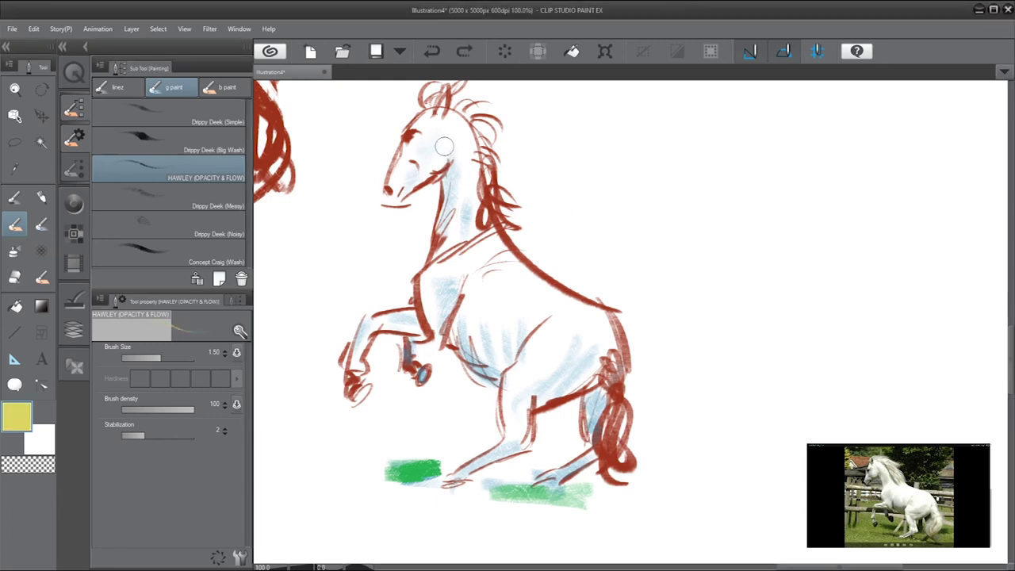
drag(454, 116, 465, 147)
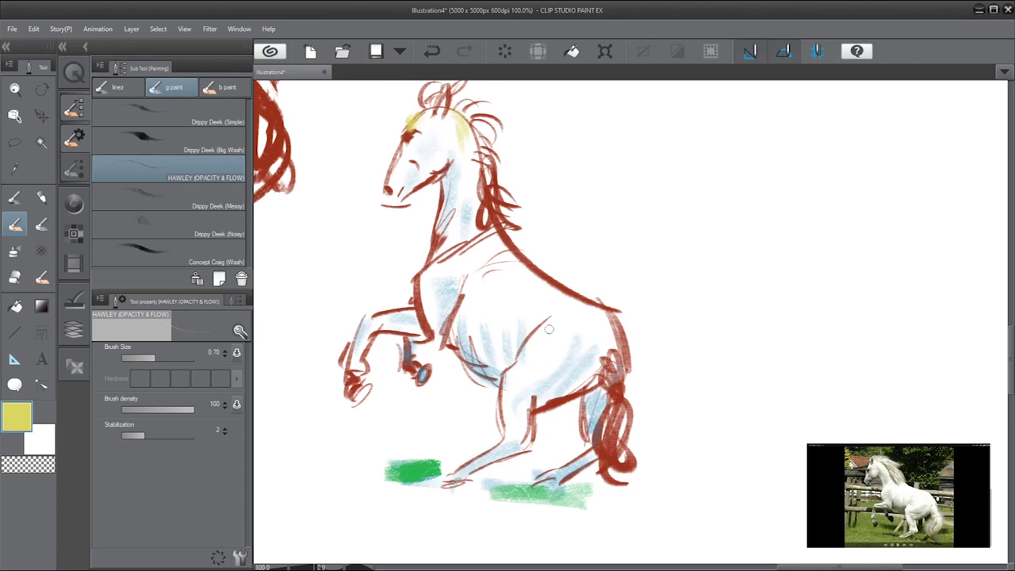
Step: Stroke light yellow accents over the horse's back, shoulder and hindquarters, and add stronger yellow along the tail
drag(499, 265, 569, 322)
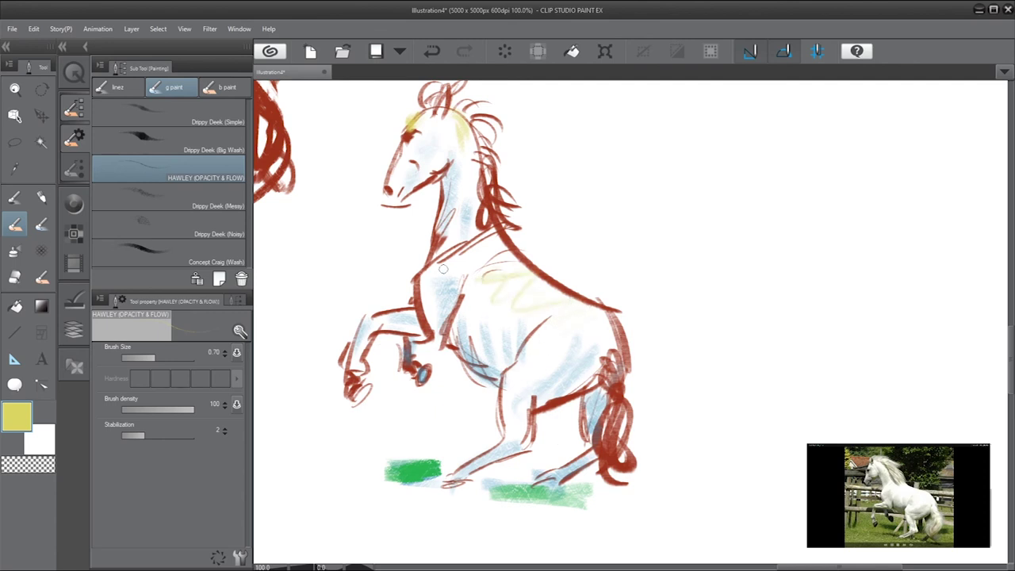
drag(443, 269, 492, 250)
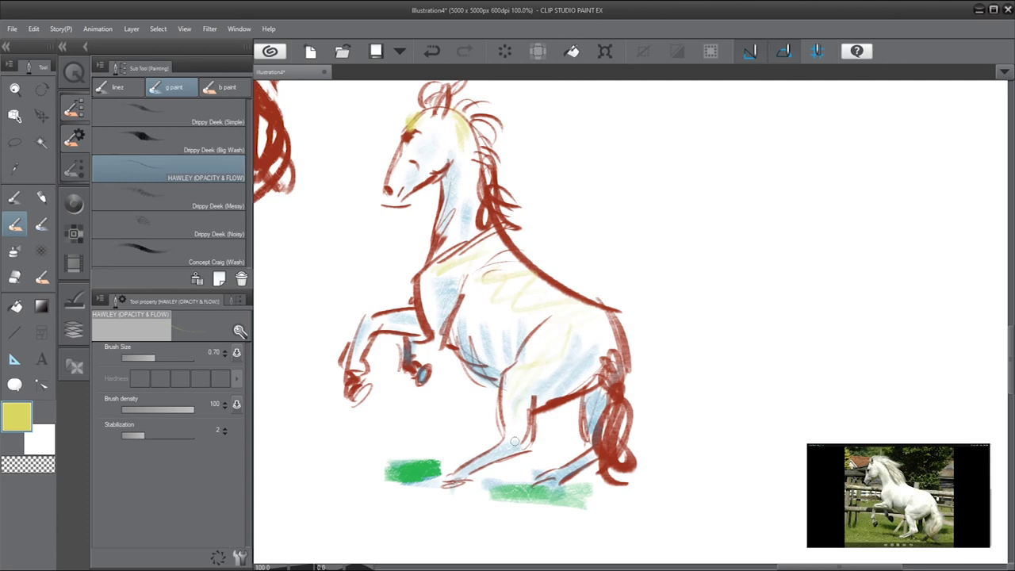
mouse_move(604, 349)
mouse_down()
mouse_move(613, 436)
mouse_move(603, 440)
mouse_move(623, 460)
mouse_up()
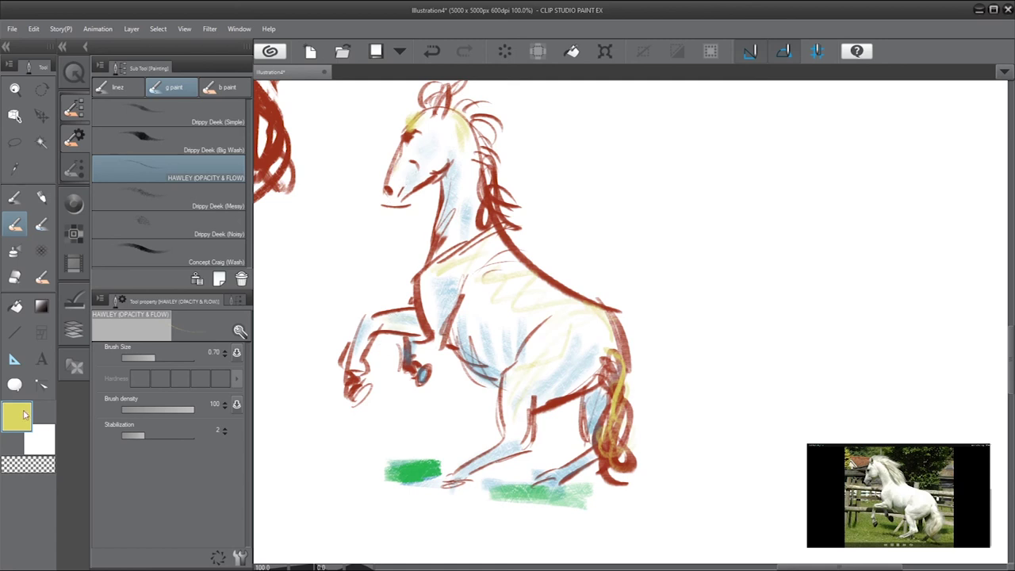
Step: Switch to purple and scribble loose zigzag background strokes behind and in front of the rearing horse
click(542, 165)
mouse_move(659, 138)
mouse_down()
mouse_move(617, 150)
mouse_move(879, 174)
mouse_move(651, 325)
mouse_up()
mouse_move(364, 239)
mouse_down()
mouse_move(281, 449)
mouse_move(317, 520)
mouse_up()
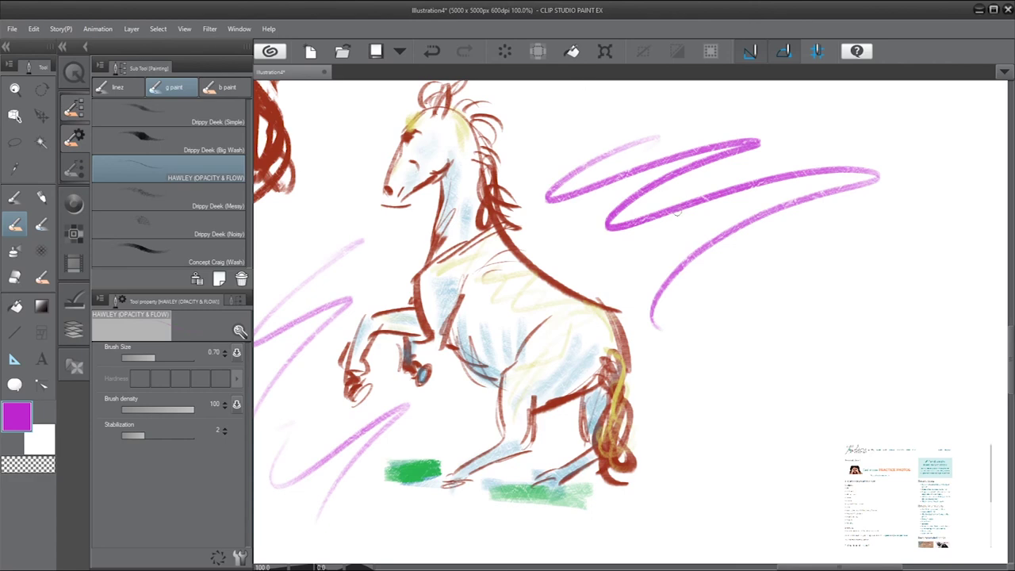
Step: Look over the finished page of animal gestures, ending at the blue sketches beside the 30s label
scroll(677, 213, down, 2)
scroll(657, 269, down, 3)
scroll(651, 270, up, 4)
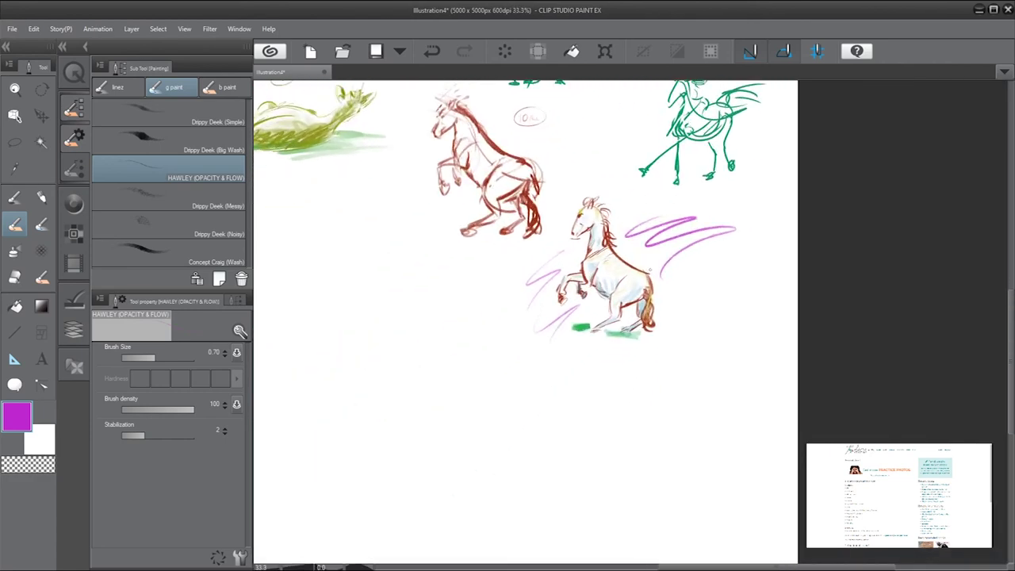
key(space)
mouse_move(519, 247)
mouse_down()
mouse_move(717, 429)
mouse_move(655, 483)
mouse_up()
mouse_move(503, 318)
mouse_down()
mouse_move(680, 434)
mouse_move(304, 388)
mouse_up()
drag(576, 339, 840, 399)
mouse_move(640, 386)
mouse_down()
mouse_move(829, 377)
mouse_move(565, 342)
mouse_up()
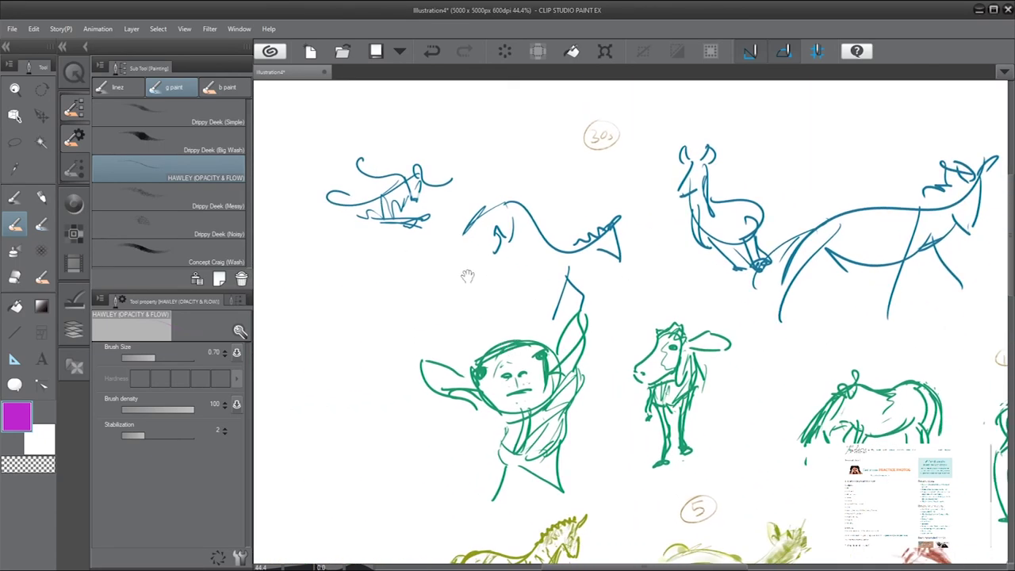
drag(783, 370, 693, 359)
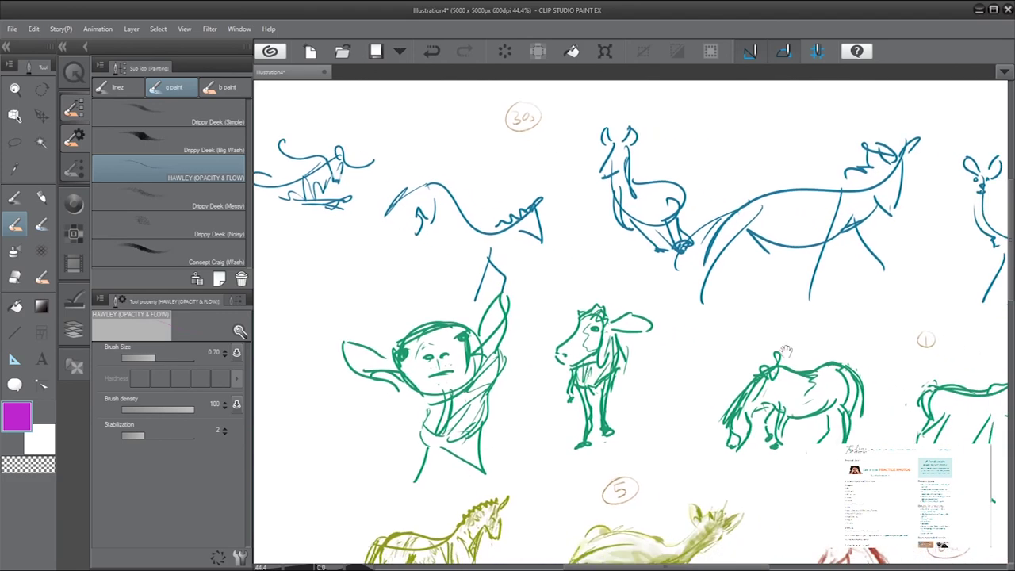
drag(785, 355, 649, 366)
drag(756, 348, 695, 363)
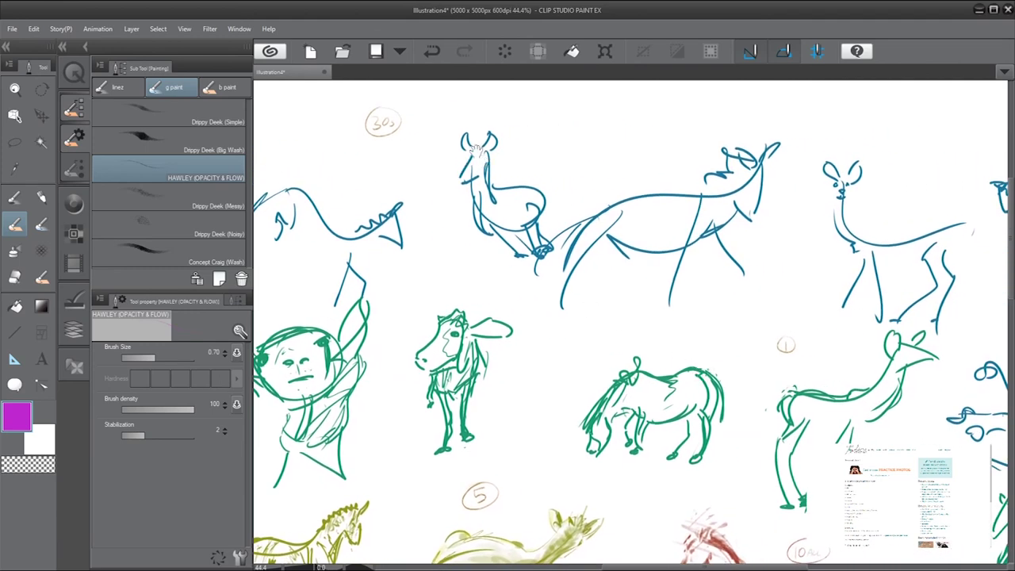
Step: Trace purple lines over the small blue animal beside the 30s label, and undo those strokes
drag(510, 223, 535, 238)
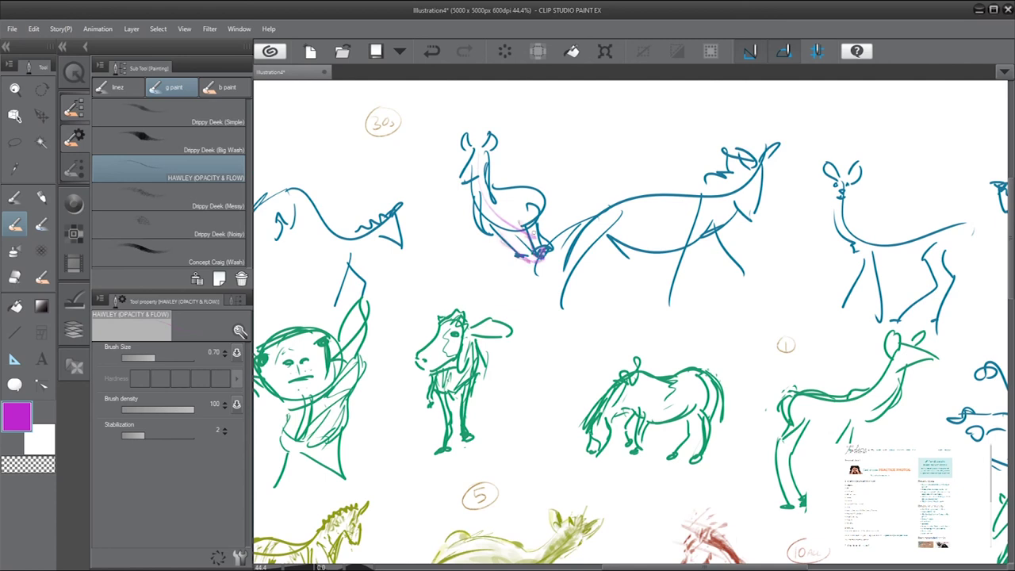
drag(524, 224, 532, 252)
key(ctrl+z)
key(ctrl+z)
key(ctrl+z)
key(ctrl+z)
key(ctrl+z)
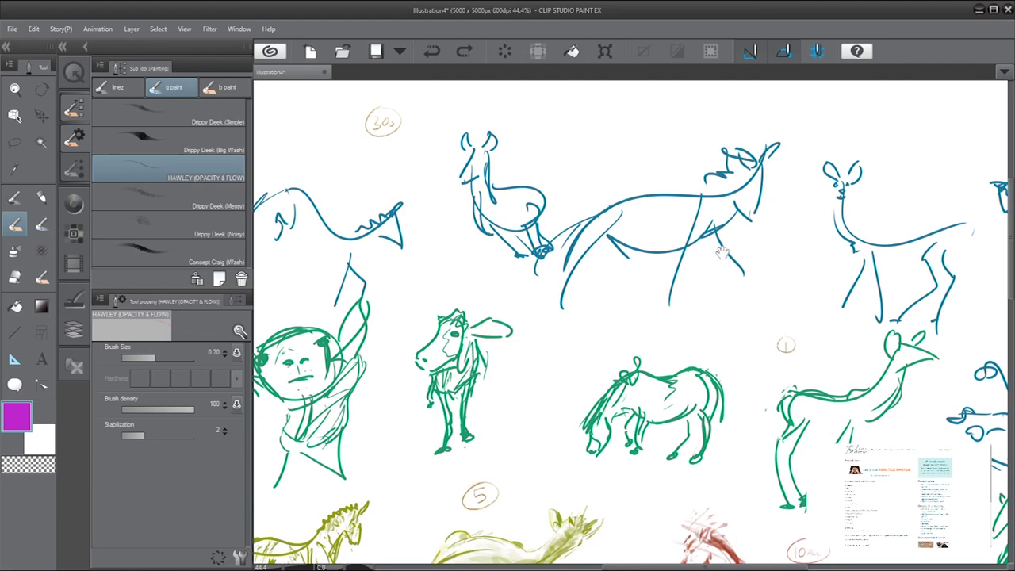
Step: Examine the blue 30s gestures and the green 1-minute sketches across the page
drag(723, 253, 481, 221)
drag(501, 257, 485, 256)
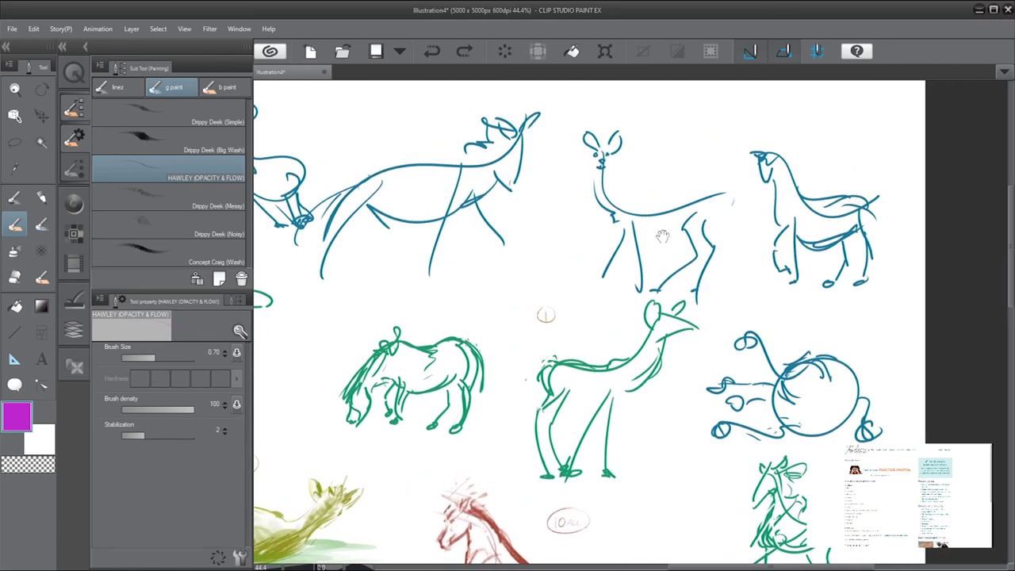
drag(647, 230, 597, 230)
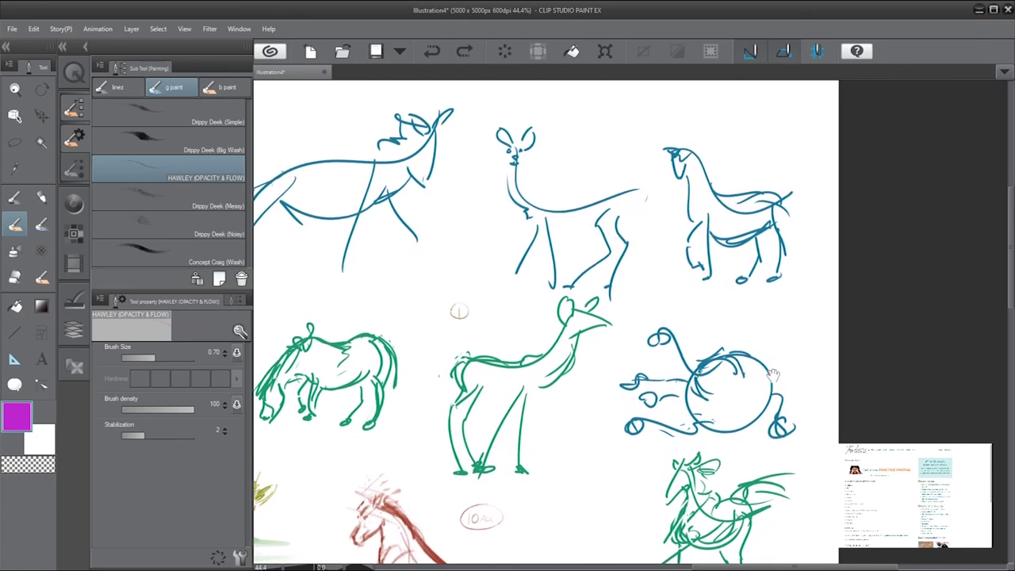
drag(582, 254, 542, 247)
drag(711, 258, 791, 258)
drag(803, 322, 738, 269)
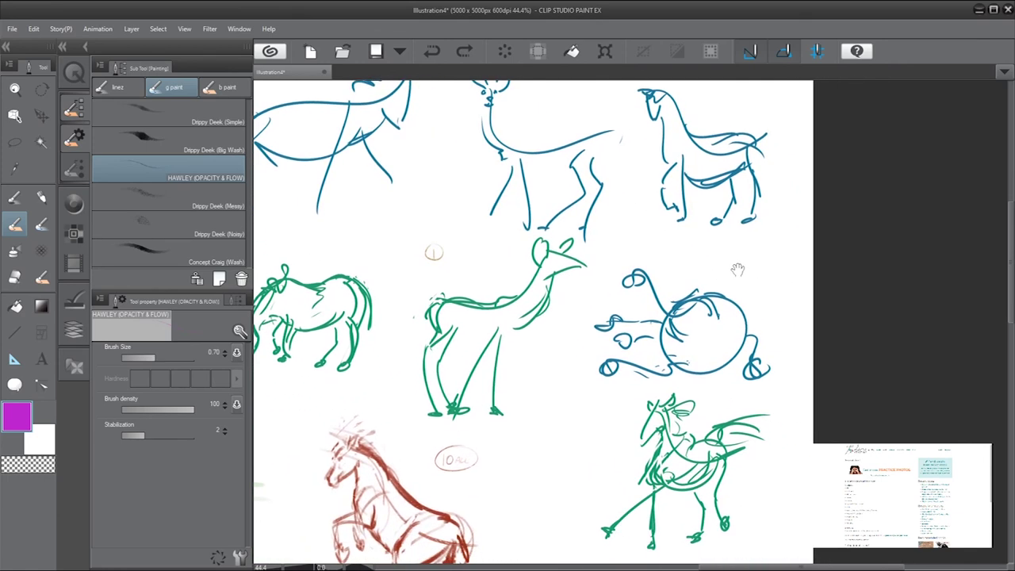
drag(720, 375, 833, 384)
mouse_move(682, 352)
mouse_down()
mouse_move(789, 370)
mouse_move(873, 327)
mouse_up()
mouse_move(767, 370)
mouse_down()
mouse_move(730, 381)
mouse_move(882, 393)
mouse_move(699, 401)
mouse_up()
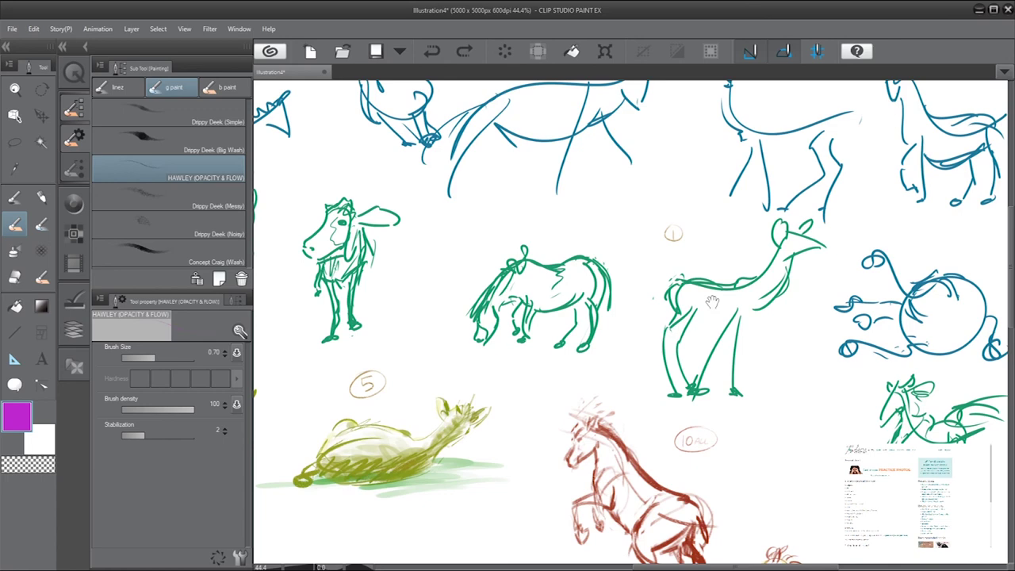
drag(542, 283, 601, 249)
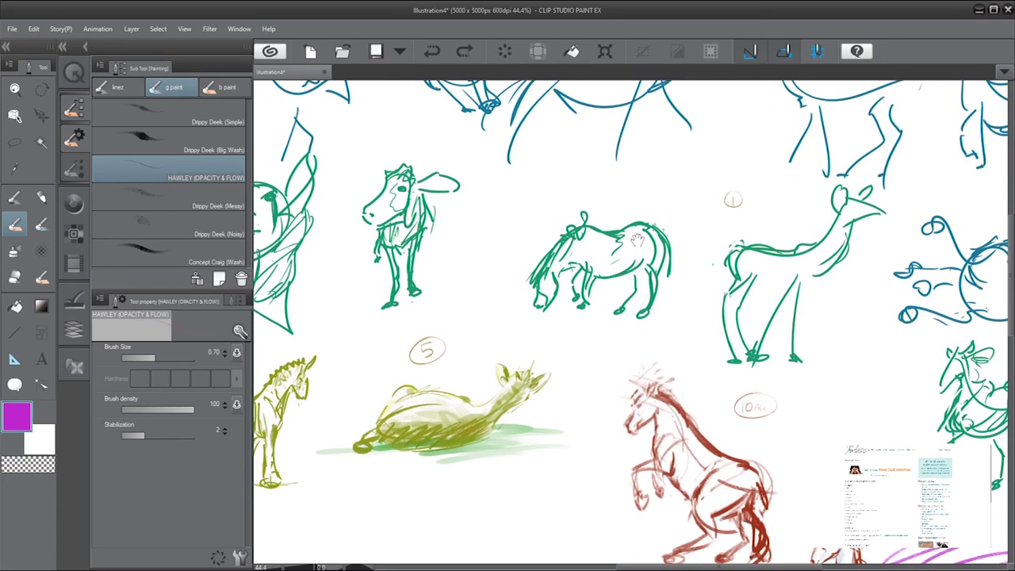
mouse_move(500, 267)
mouse_down()
mouse_move(605, 242)
mouse_move(703, 293)
mouse_up()
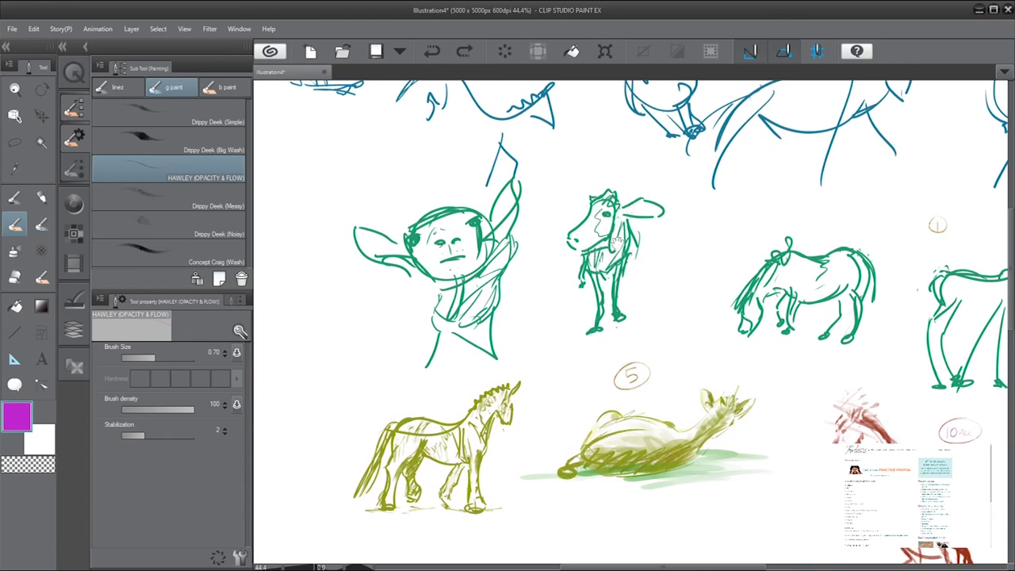
drag(731, 205, 826, 363)
drag(691, 332, 384, 321)
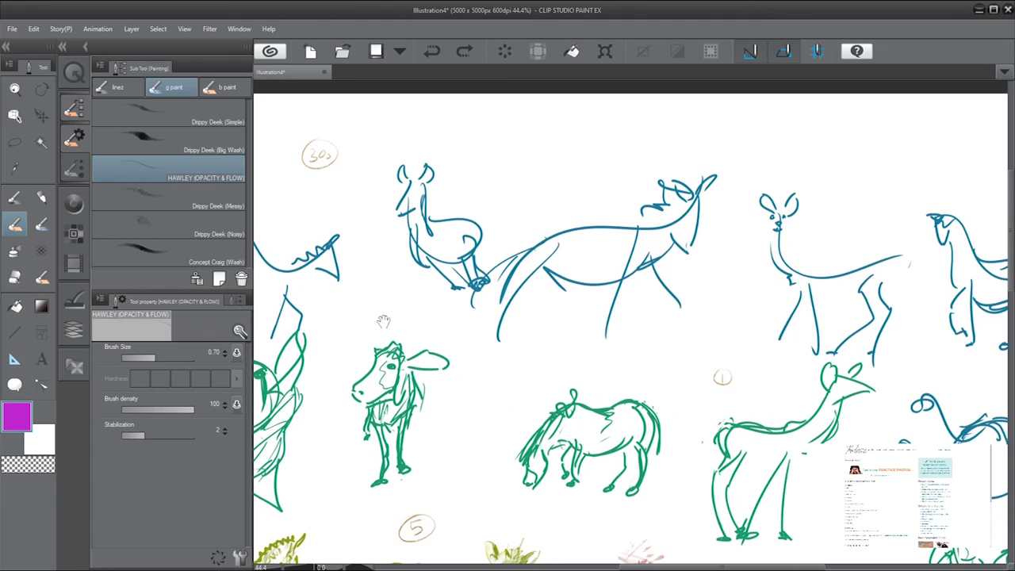
Step: Draw a long purple S-curved line of action in the blank area beside the green long-eared figure, redoing it until it flows
drag(426, 232, 917, 132)
drag(454, 207, 486, 262)
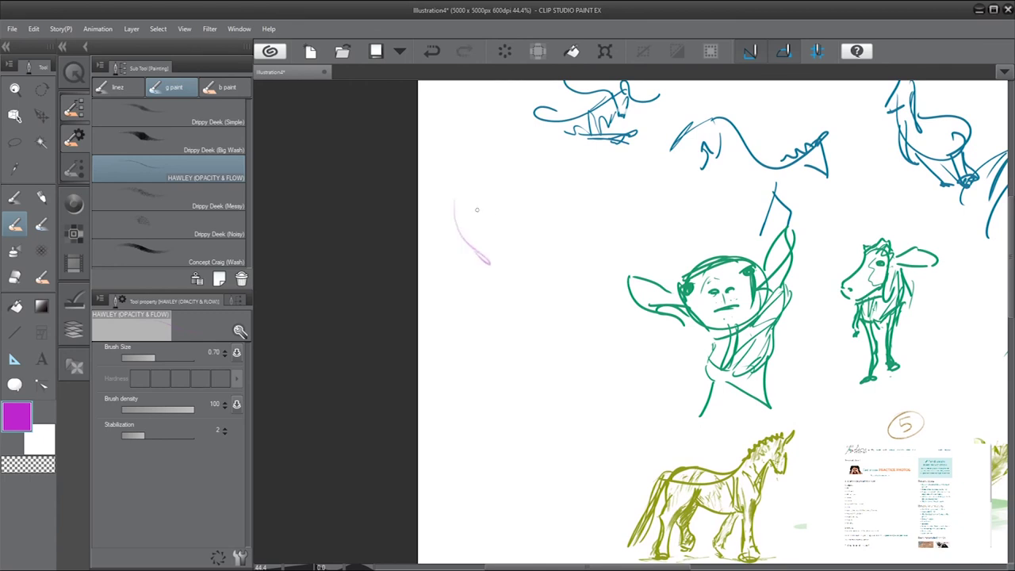
key(ctrl+z)
drag(477, 173, 515, 404)
key(ctrl+z)
drag(493, 149, 514, 401)
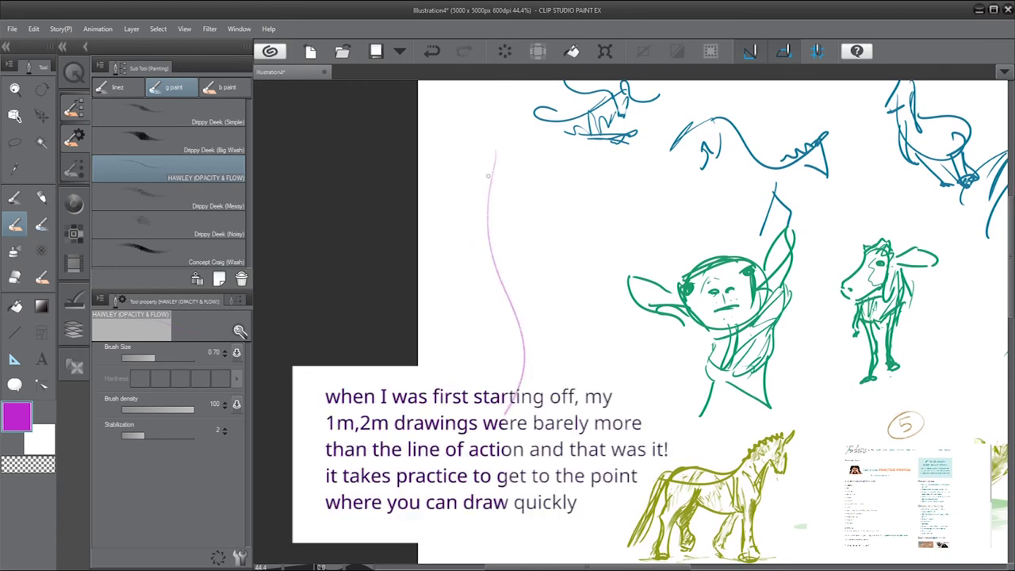
Step: Build a quick purple figure around the line of action with an oval head, two knobbed tips and angular body lines
drag(474, 189, 478, 211)
mouse_move(479, 139)
mouse_down()
mouse_move(512, 168)
mouse_move(473, 142)
mouse_up()
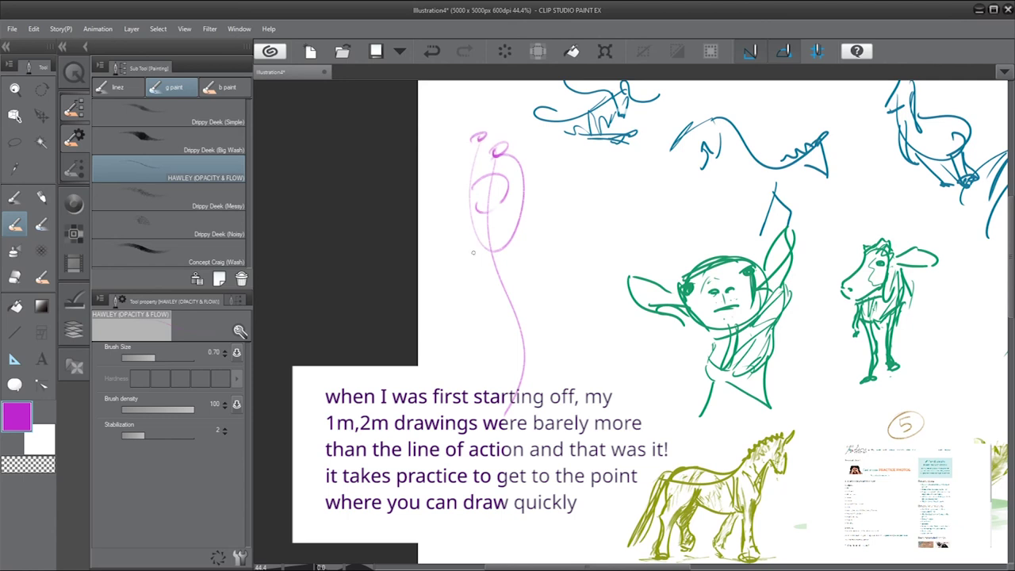
drag(517, 238, 501, 302)
mouse_move(466, 243)
mouse_down()
mouse_move(502, 303)
mouse_move(543, 334)
mouse_move(536, 356)
mouse_move(520, 374)
mouse_up()
drag(489, 308, 505, 372)
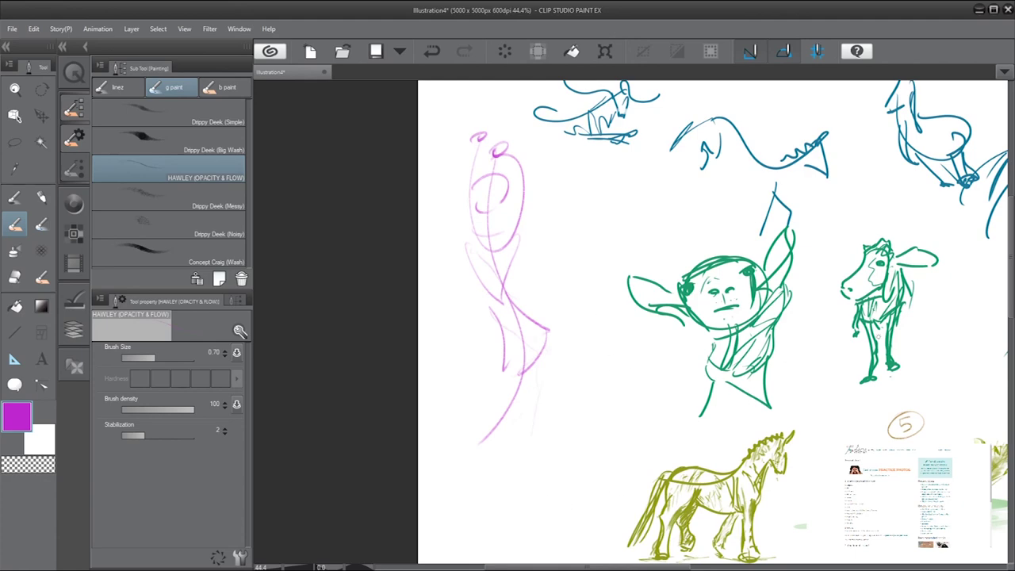
Step: Review the sketches from the green and olive animals down to the two rearing horses
drag(821, 397, 580, 340)
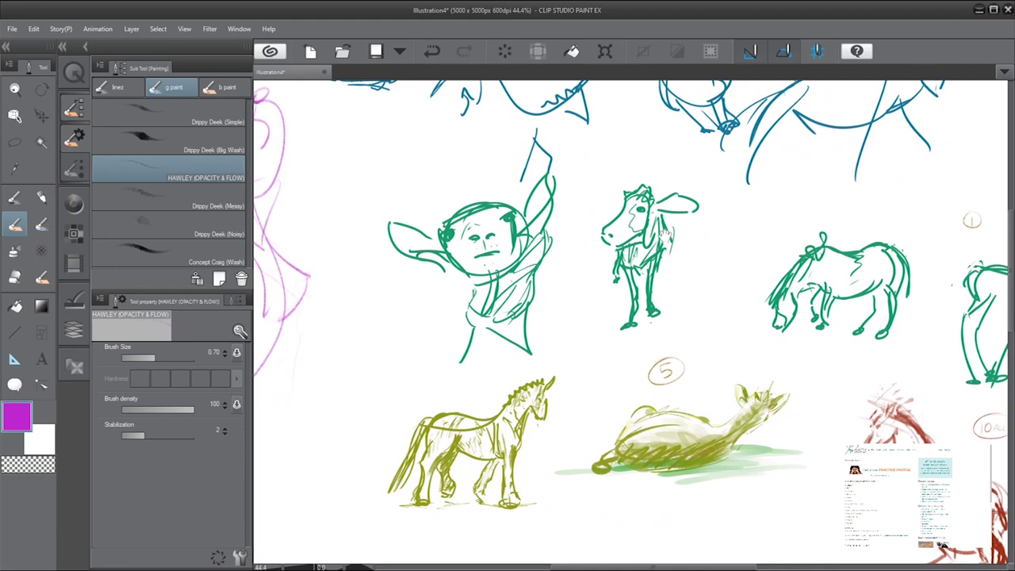
mouse_move(577, 411)
mouse_down()
mouse_move(581, 303)
mouse_move(562, 298)
mouse_move(569, 406)
mouse_move(548, 508)
mouse_move(539, 476)
mouse_move(583, 281)
mouse_move(621, 277)
mouse_move(488, 245)
mouse_up()
drag(681, 416, 538, 365)
drag(696, 445, 609, 386)
mouse_move(814, 424)
mouse_down()
mouse_move(821, 383)
mouse_move(851, 387)
mouse_move(935, 435)
mouse_up()
mouse_move(681, 393)
mouse_down()
mouse_move(738, 364)
mouse_move(582, 367)
mouse_up()
drag(721, 414, 660, 381)
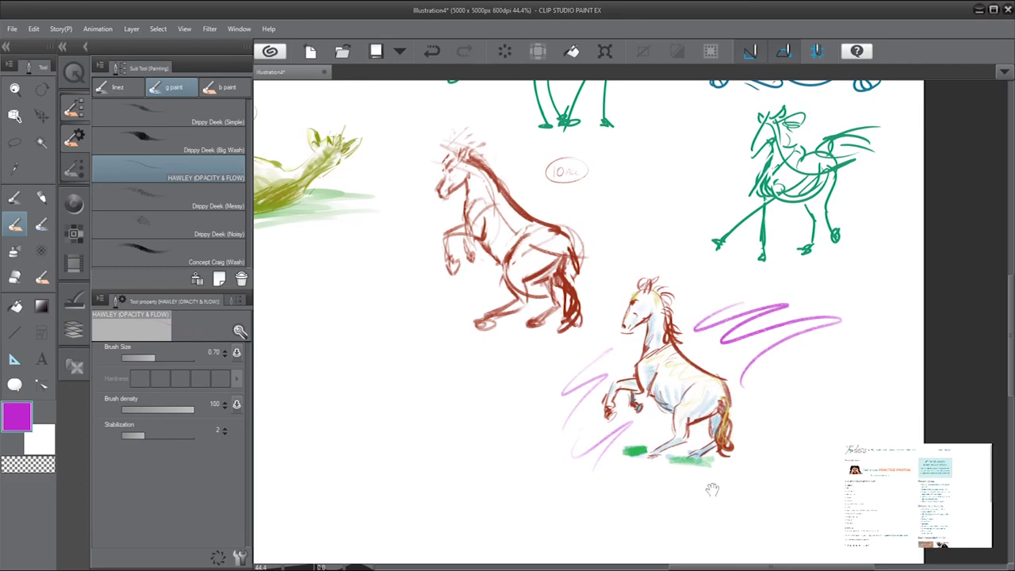
drag(712, 490, 717, 435)
mouse_move(573, 174)
mouse_down()
mouse_move(648, 330)
mouse_move(798, 453)
mouse_move(561, 366)
mouse_move(676, 327)
mouse_up()
mouse_move(690, 461)
mouse_down()
mouse_move(682, 439)
mouse_move(758, 375)
mouse_move(687, 363)
mouse_move(651, 326)
mouse_up()
mouse_move(789, 450)
mouse_down()
mouse_move(693, 434)
mouse_move(671, 406)
mouse_up()
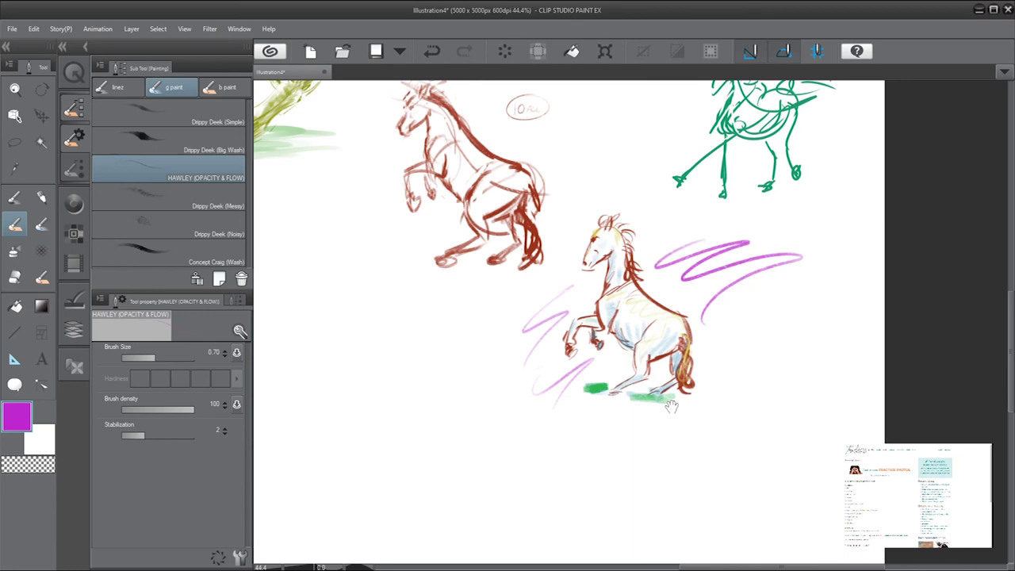
Step: Compare the rearing horses with the olive 5-minute sketches and the earlier green and blue gestures
mouse_move(481, 192)
mouse_down()
mouse_move(648, 212)
mouse_move(656, 222)
mouse_move(632, 247)
mouse_up()
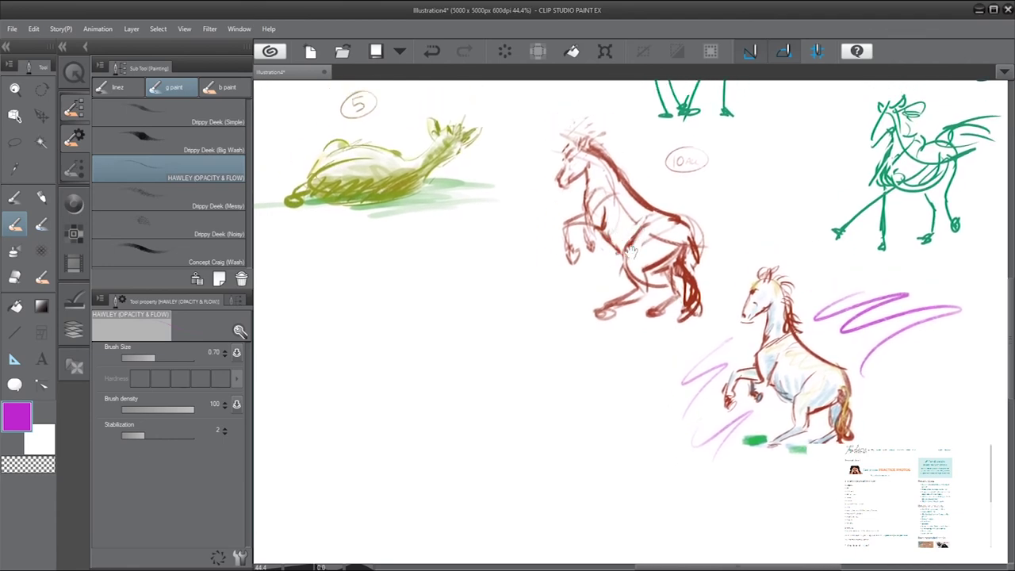
drag(632, 251, 849, 339)
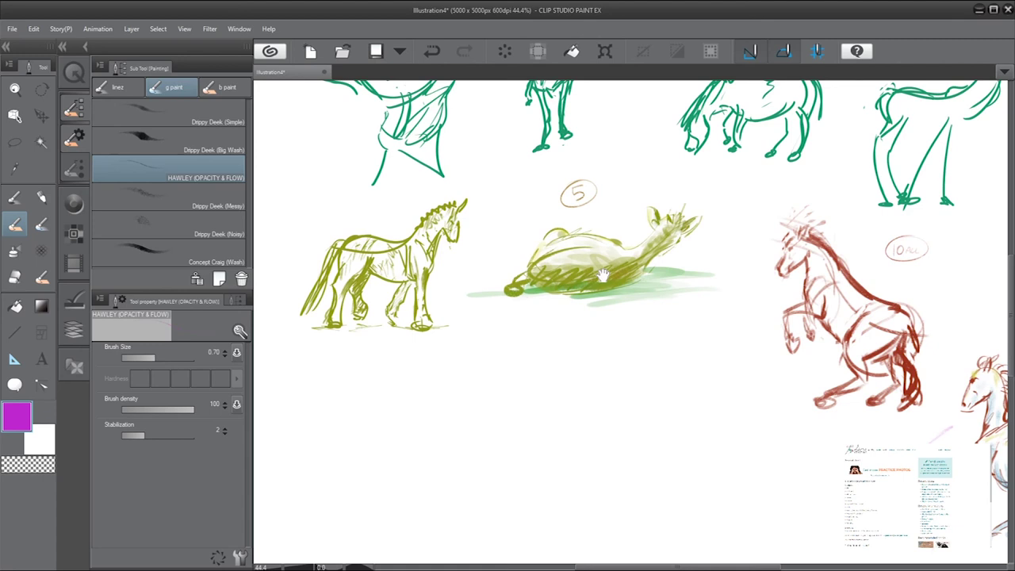
drag(697, 336, 750, 302)
drag(810, 321, 722, 323)
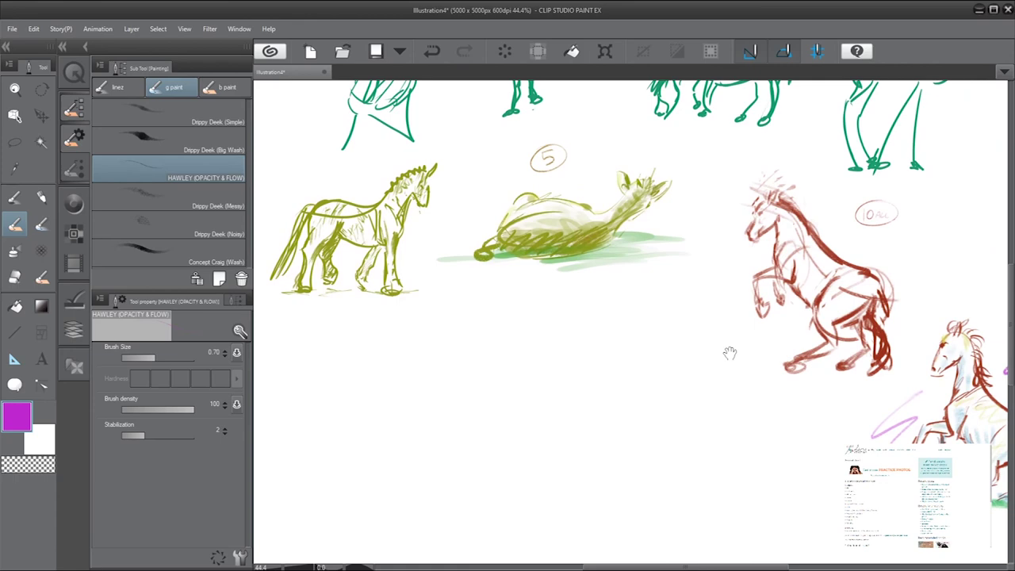
drag(809, 418, 635, 464)
drag(833, 270, 728, 381)
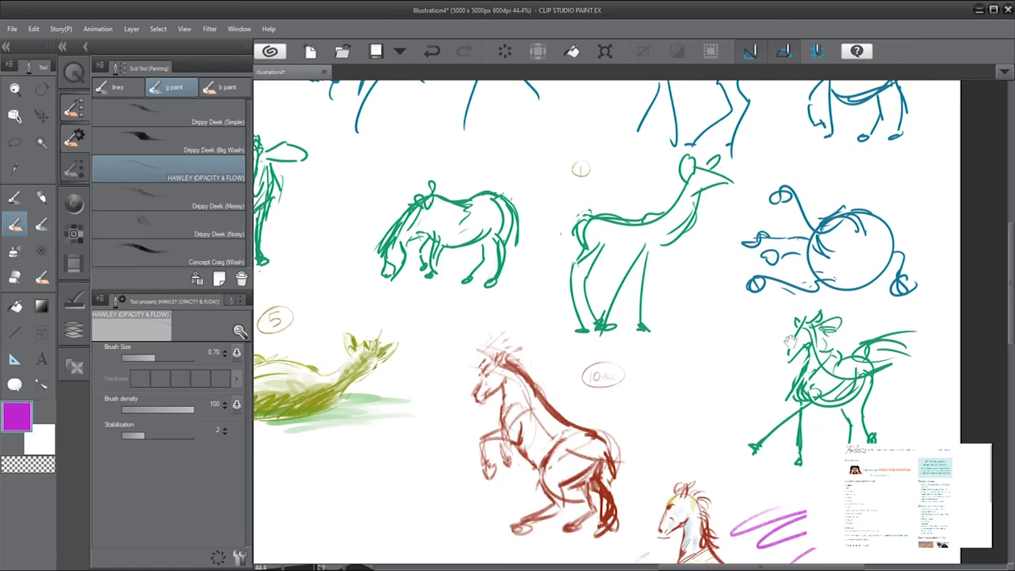
mouse_move(868, 223)
mouse_down()
mouse_move(732, 368)
mouse_move(754, 377)
mouse_move(515, 246)
mouse_move(753, 214)
mouse_move(742, 430)
mouse_move(490, 364)
mouse_move(616, 291)
mouse_move(717, 400)
mouse_move(792, 298)
mouse_move(578, 367)
mouse_move(564, 407)
mouse_move(743, 449)
mouse_move(729, 489)
mouse_up()
mouse_move(719, 341)
mouse_down()
mouse_move(781, 420)
mouse_move(891, 394)
mouse_up()
drag(794, 421, 941, 411)
mouse_move(740, 410)
mouse_down()
mouse_move(820, 396)
mouse_move(863, 439)
mouse_up()
mouse_move(797, 447)
mouse_down()
mouse_move(884, 430)
mouse_move(566, 492)
mouse_up()
mouse_move(781, 432)
mouse_down()
mouse_move(694, 378)
mouse_move(523, 344)
mouse_up()
drag(689, 425, 744, 306)
mouse_move(586, 407)
mouse_down()
mouse_move(629, 352)
mouse_move(632, 325)
mouse_move(587, 254)
mouse_up()
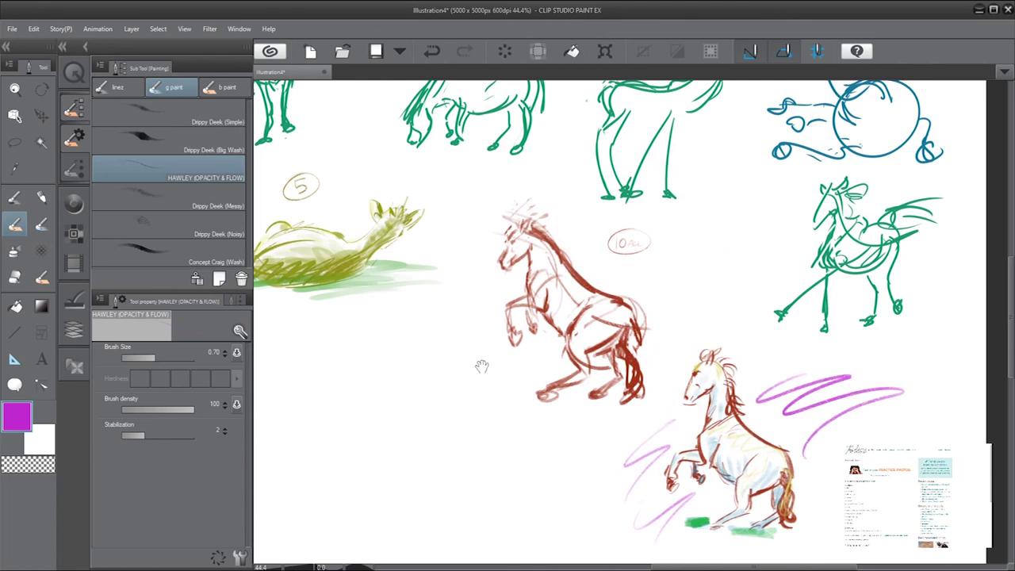